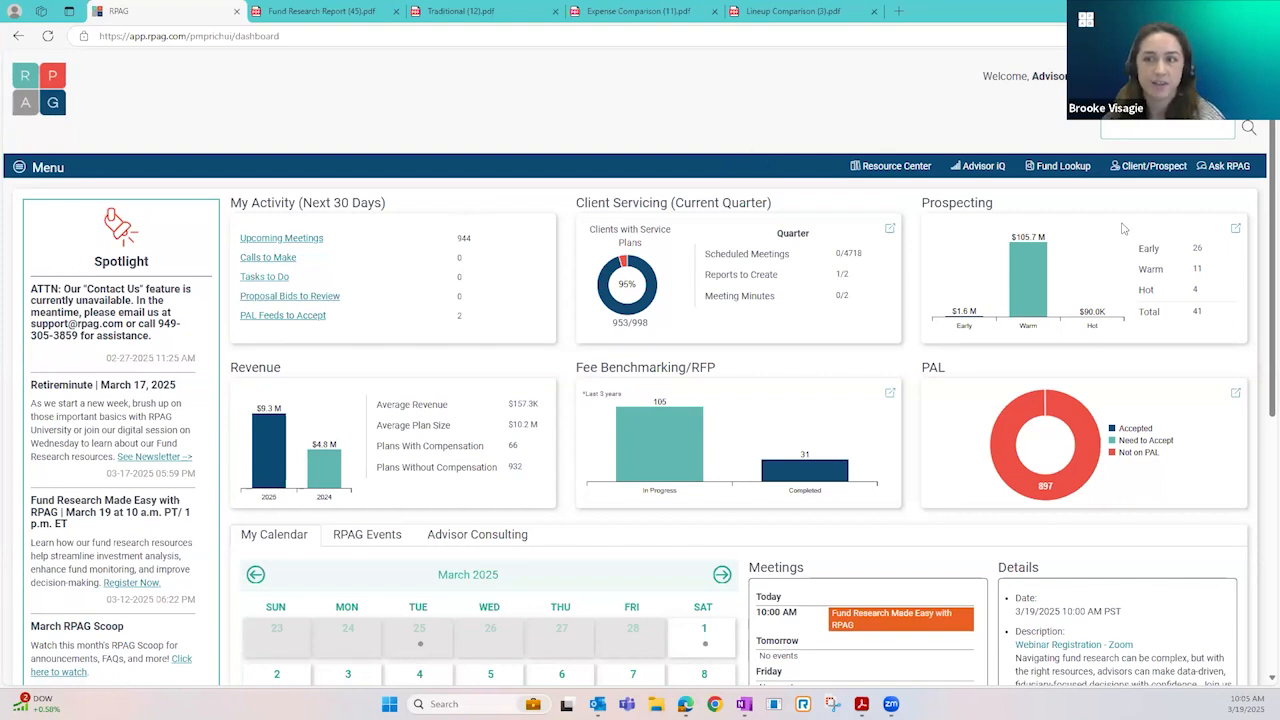
Step: Open Fund Lookup and run an unfiltered search to browse the full list of funds
click(1066, 162)
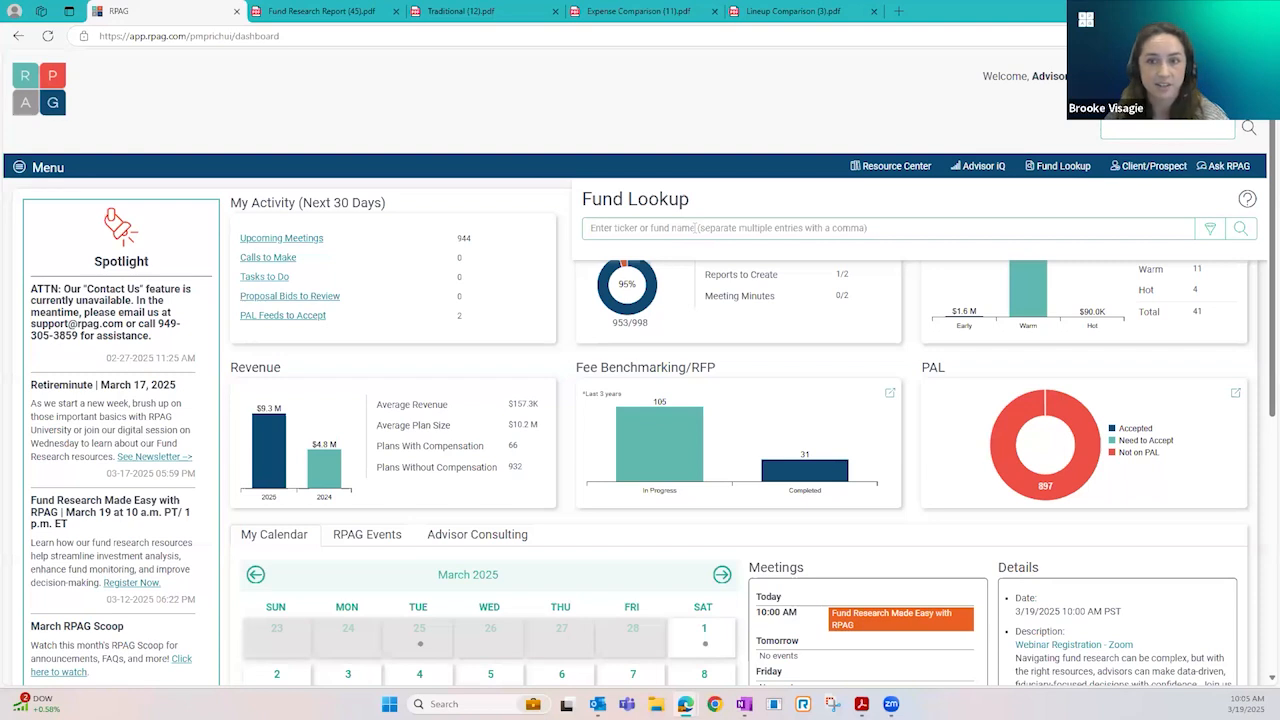
click(697, 228)
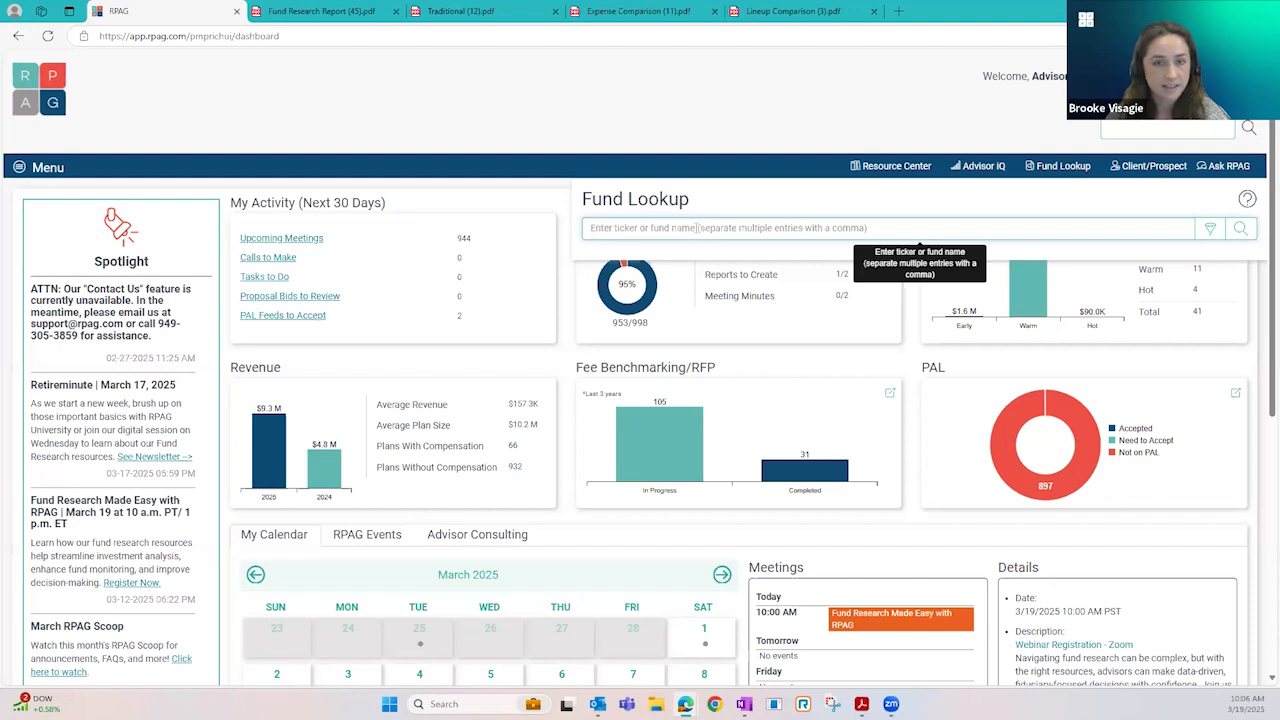
click(697, 227)
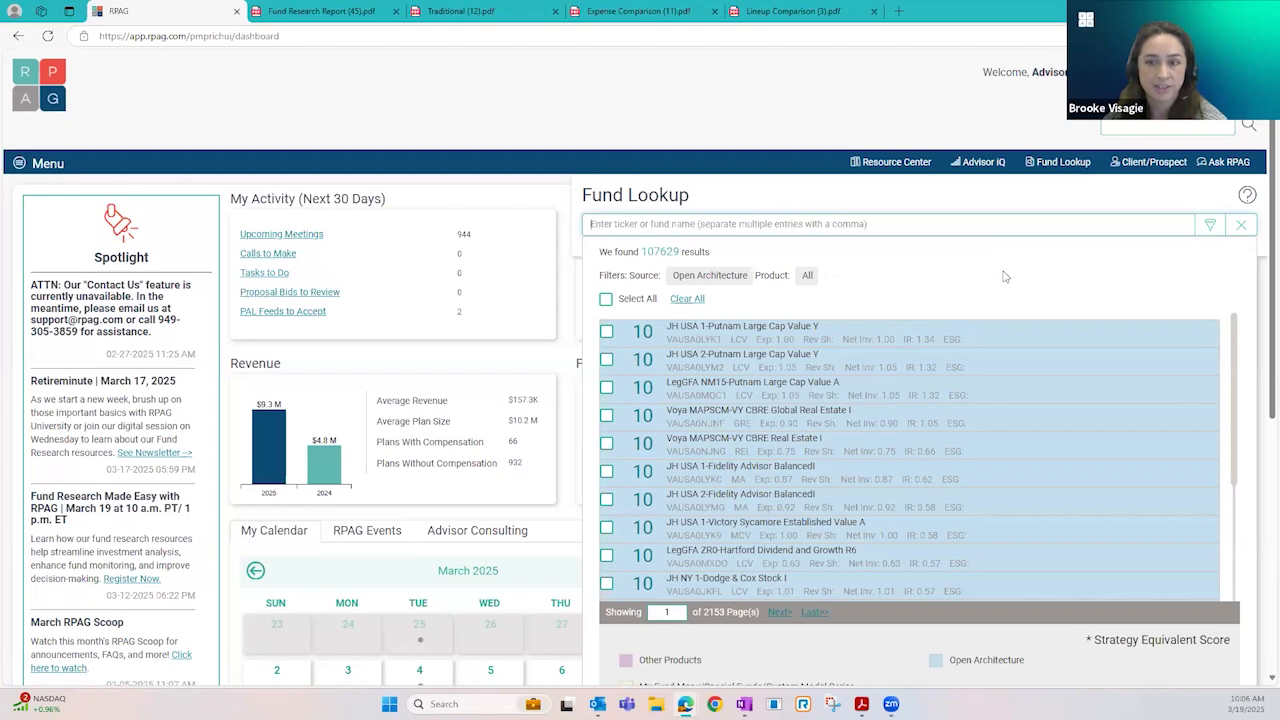
scroll(1000, 278, down, 1)
scroll(1018, 391, down, 2)
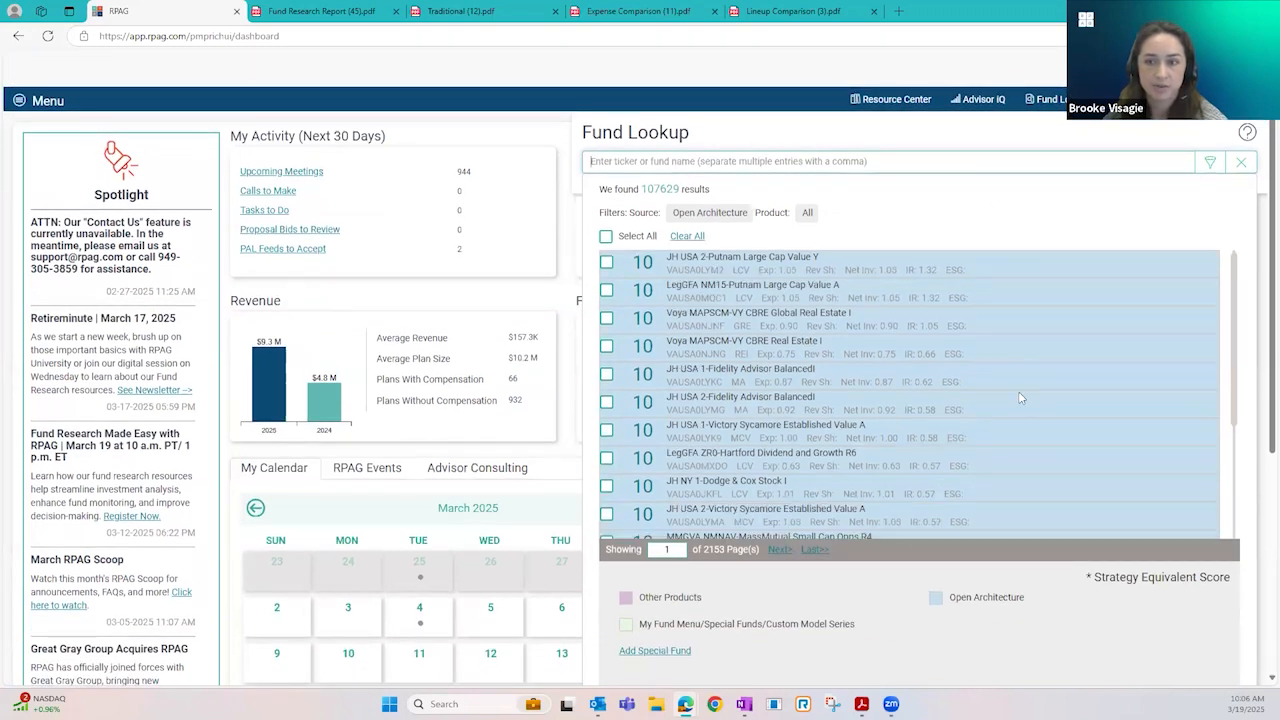
scroll(1005, 435, up, 3)
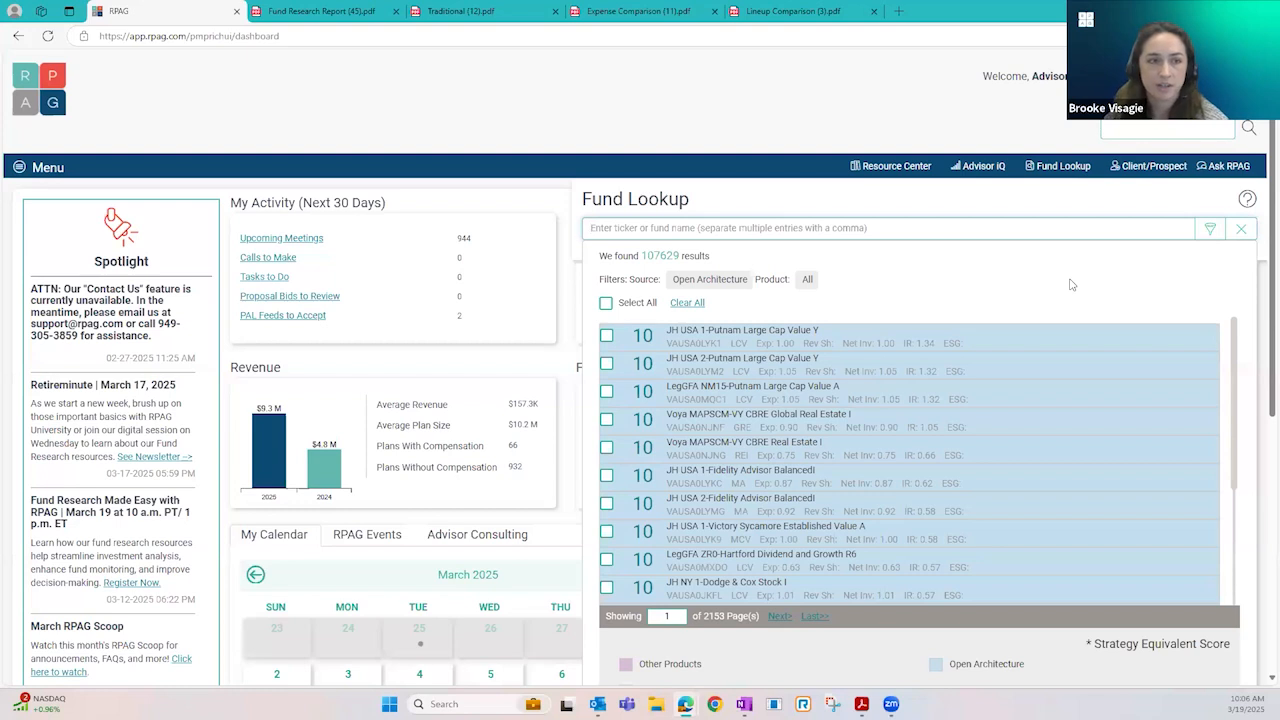
Step: Open the fund search filters and review the available criteria, including the series type options
click(1209, 231)
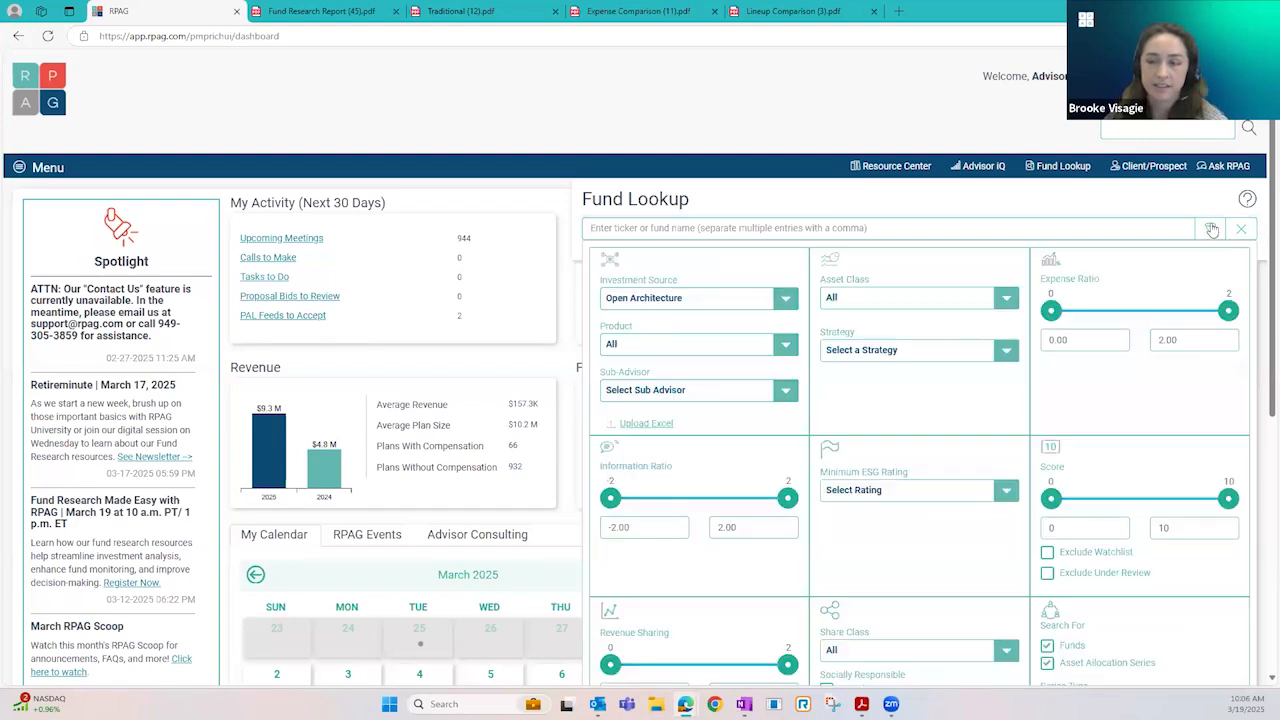
scroll(1038, 228, down, 2)
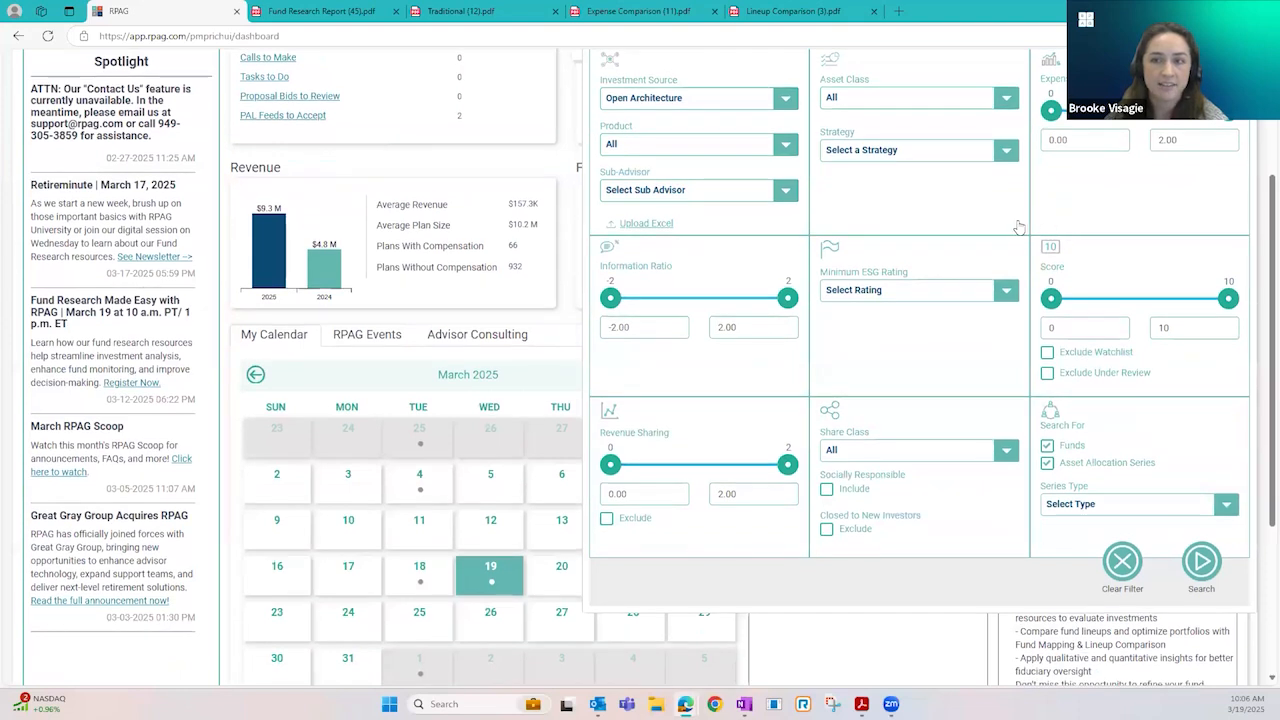
scroll(1000, 290, up, 1)
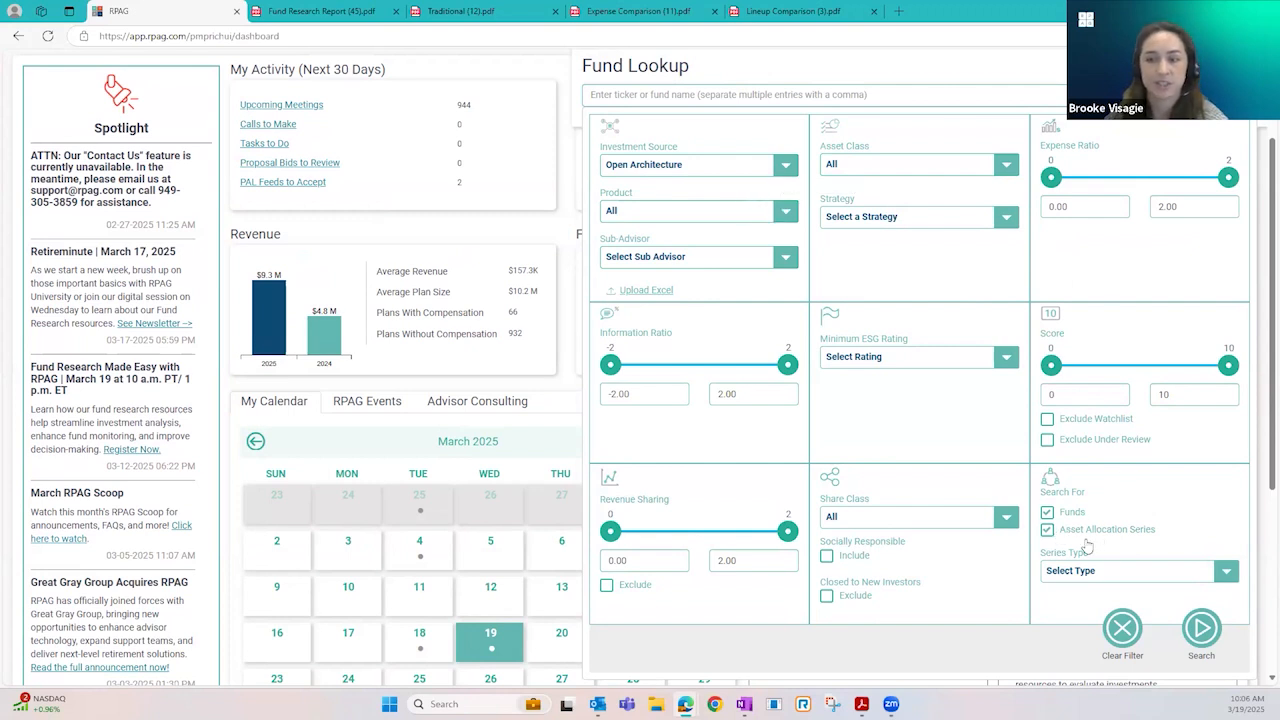
click(1122, 576)
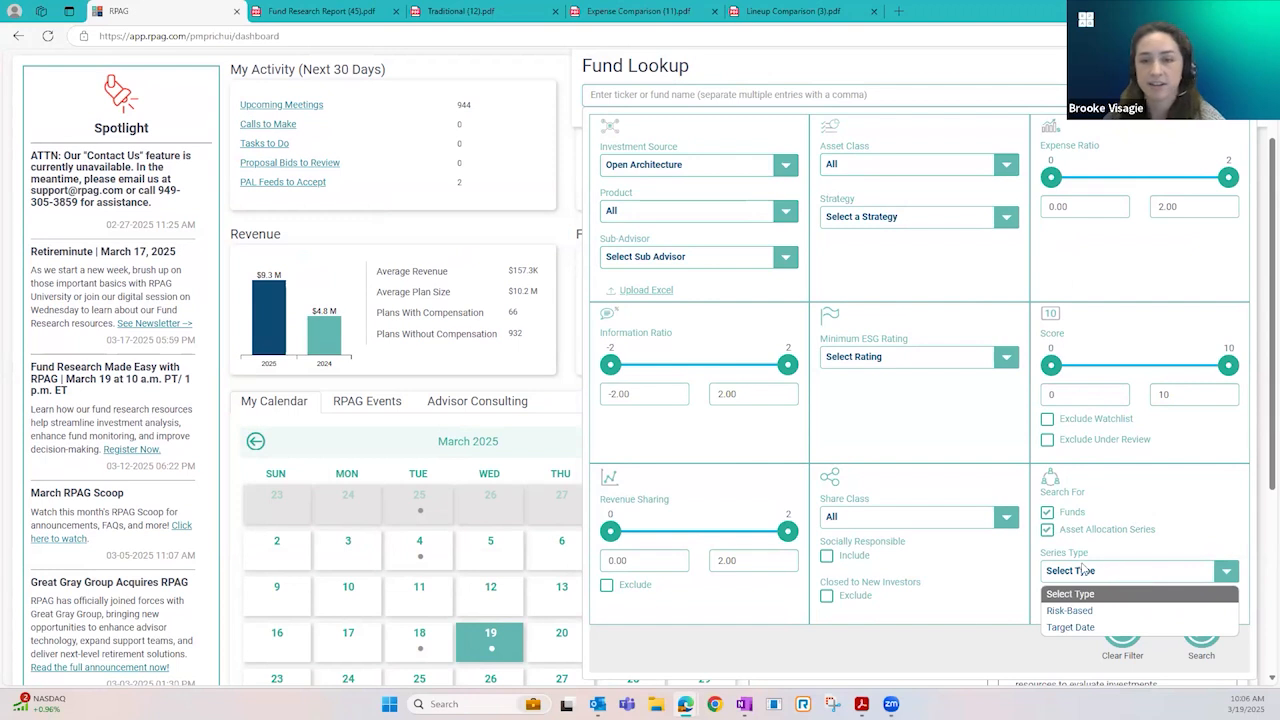
click(818, 260)
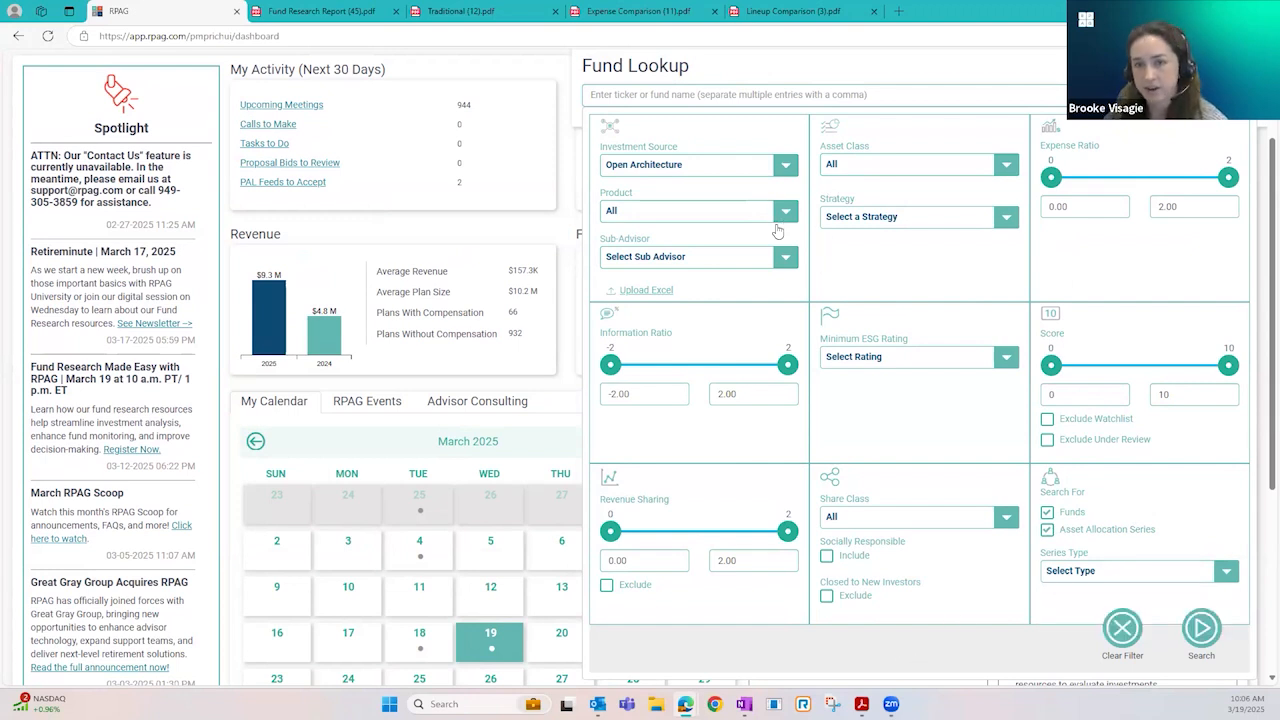
Step: Review the investment source options and set the product filter to Mutual Funds
click(736, 170)
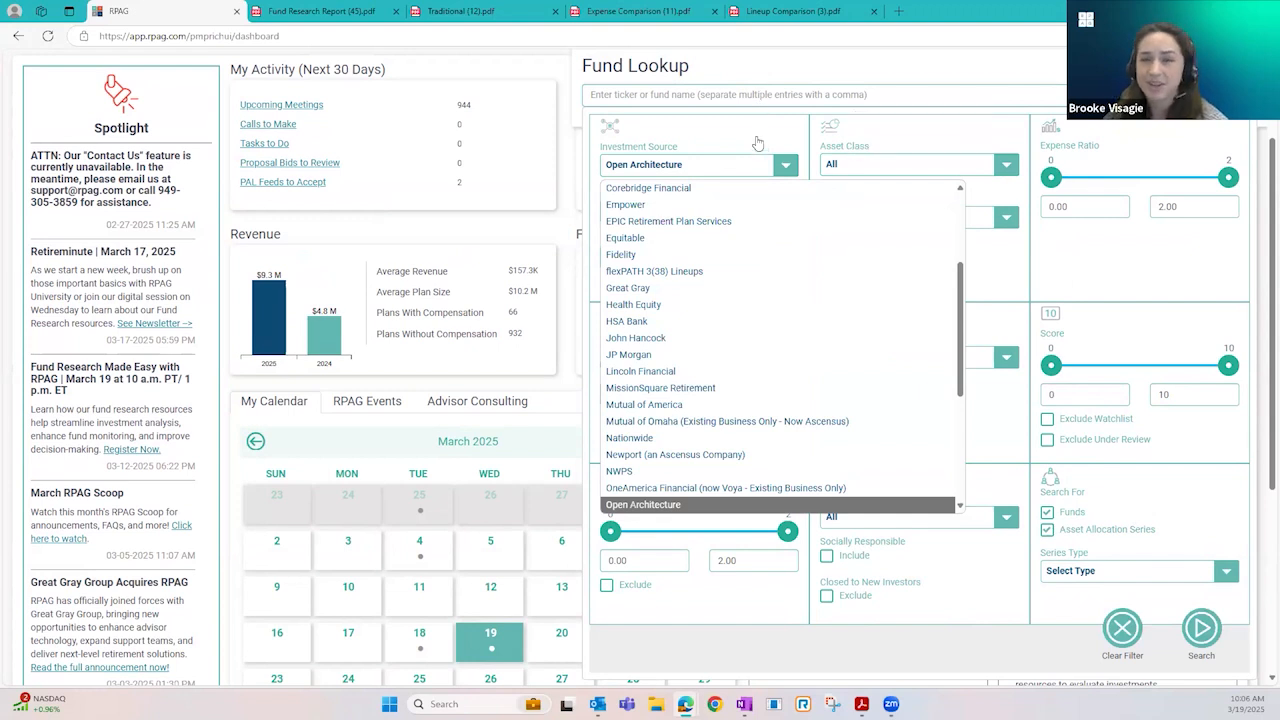
click(748, 140)
click(692, 215)
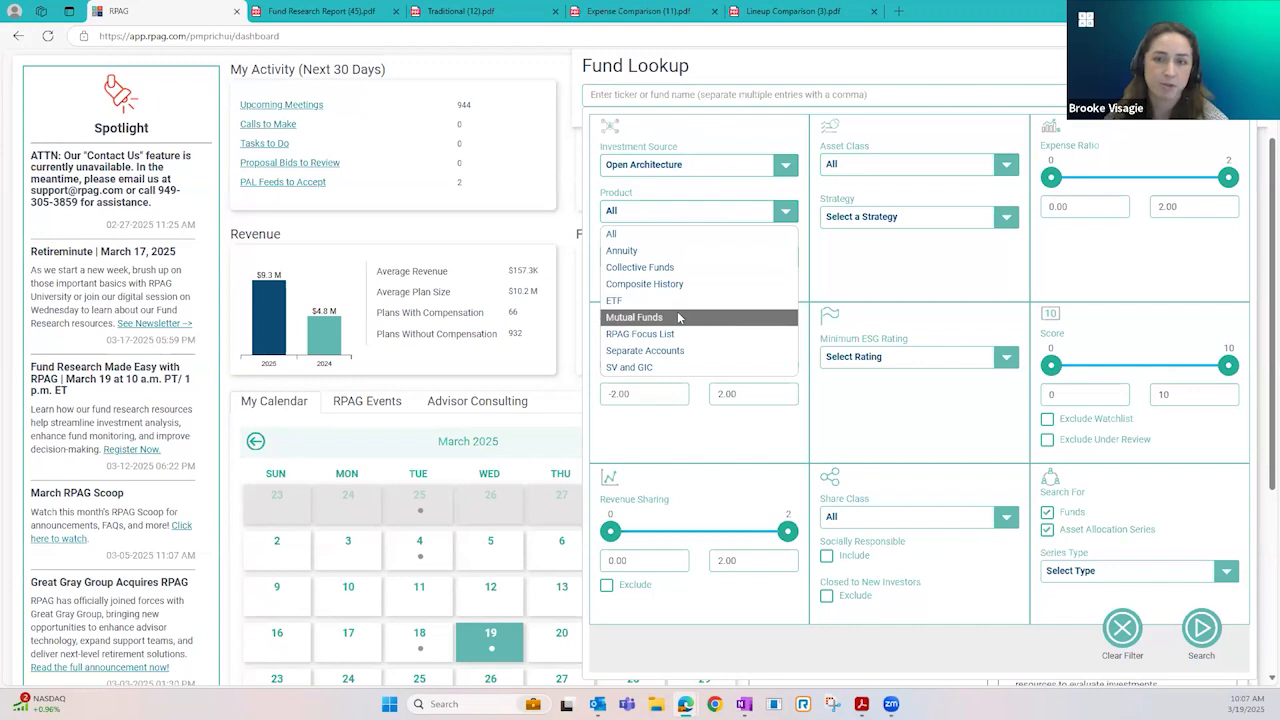
click(787, 282)
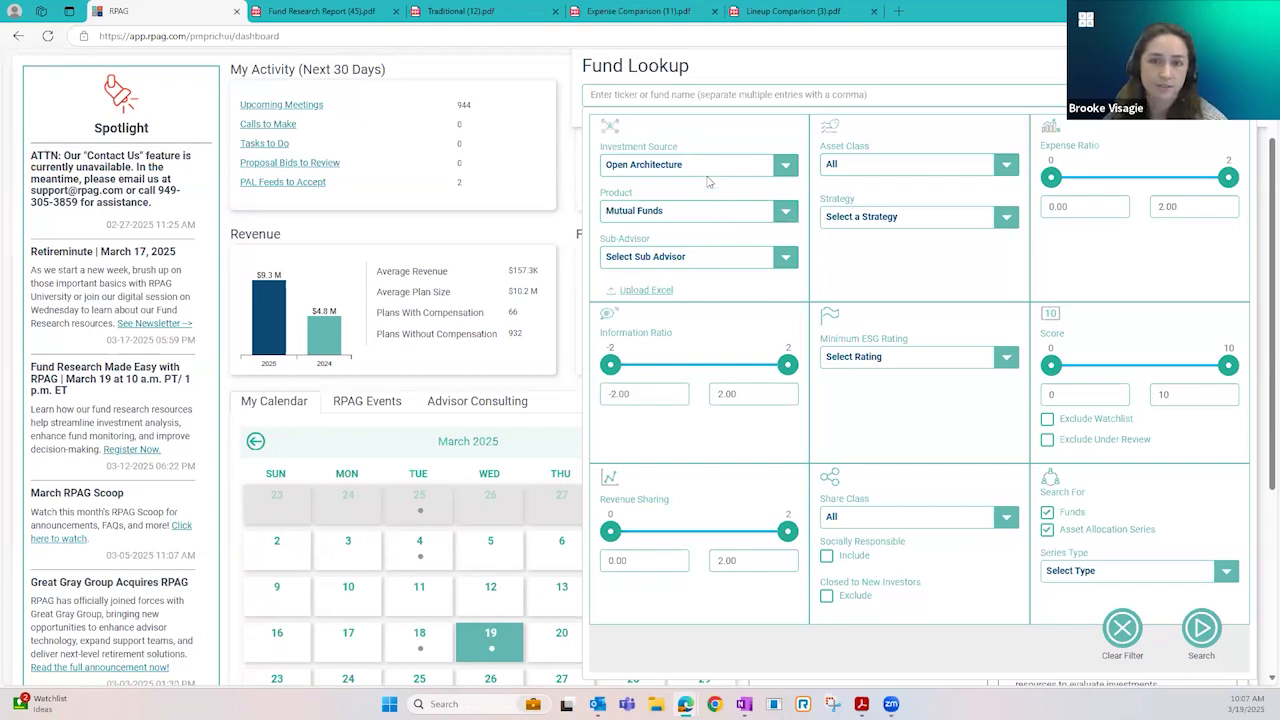
Step: Look through the investment source, strategy and asset class options of the fund filter
click(706, 172)
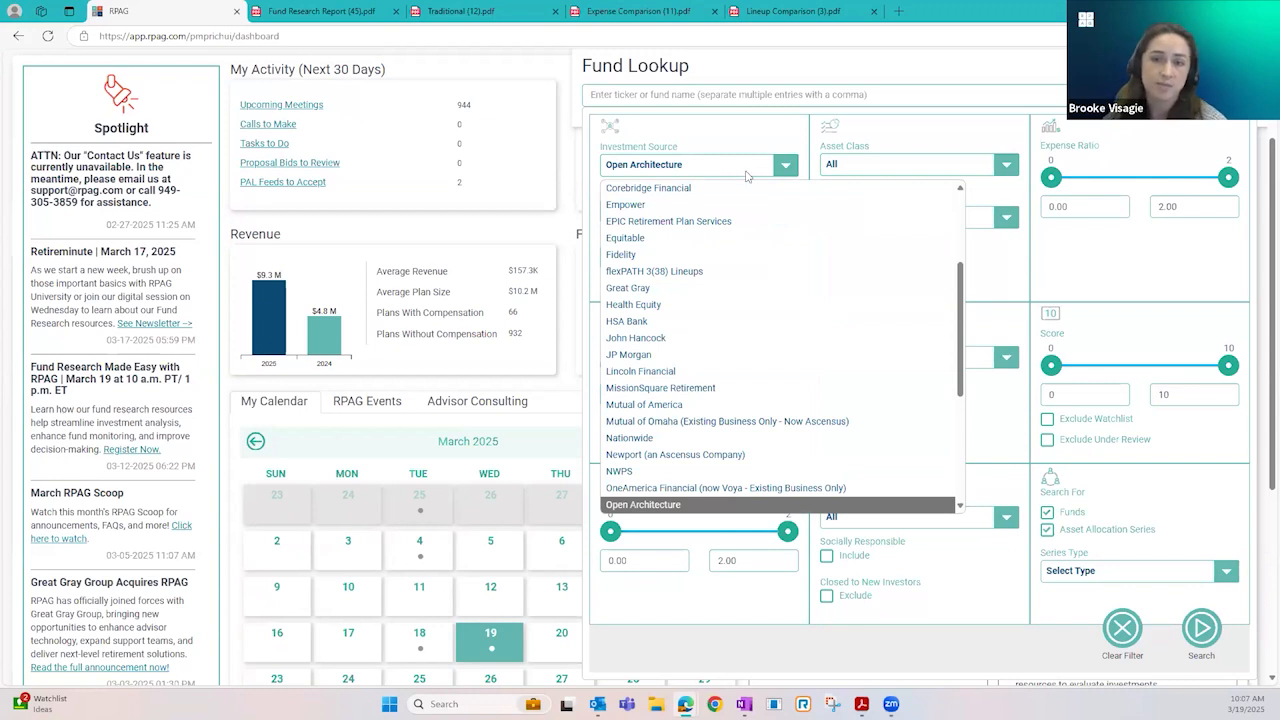
click(763, 140)
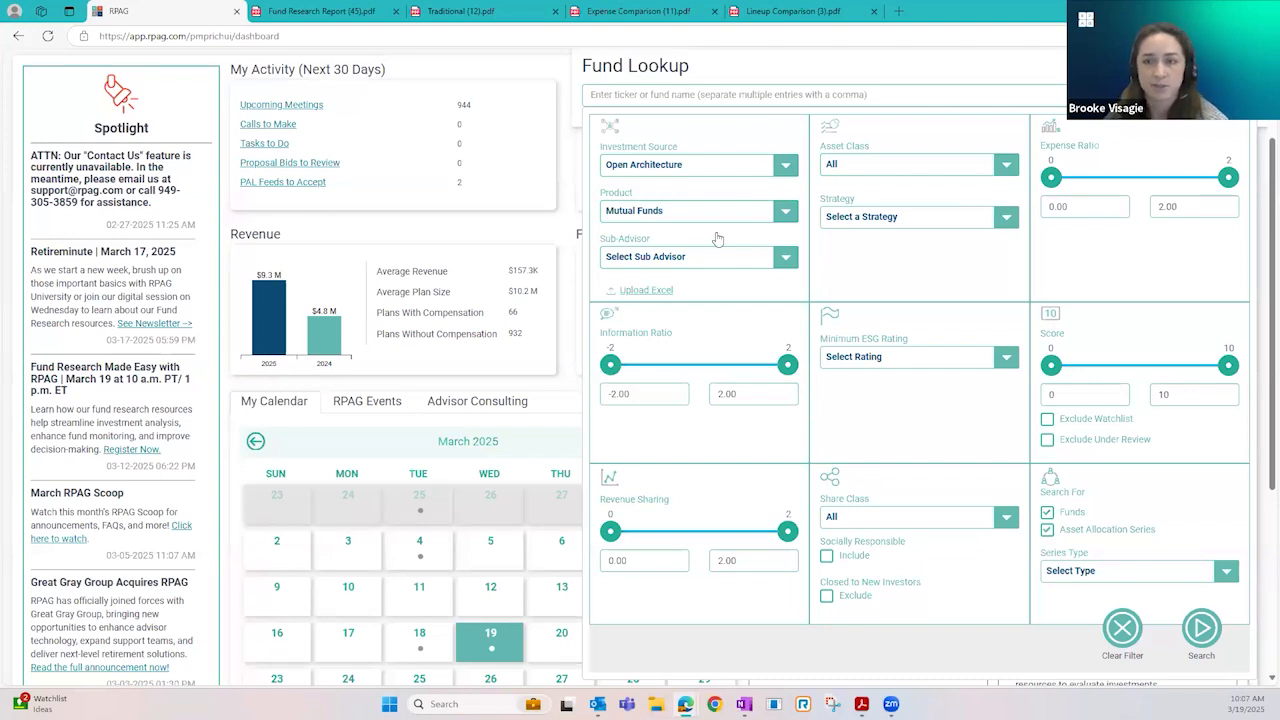
click(927, 220)
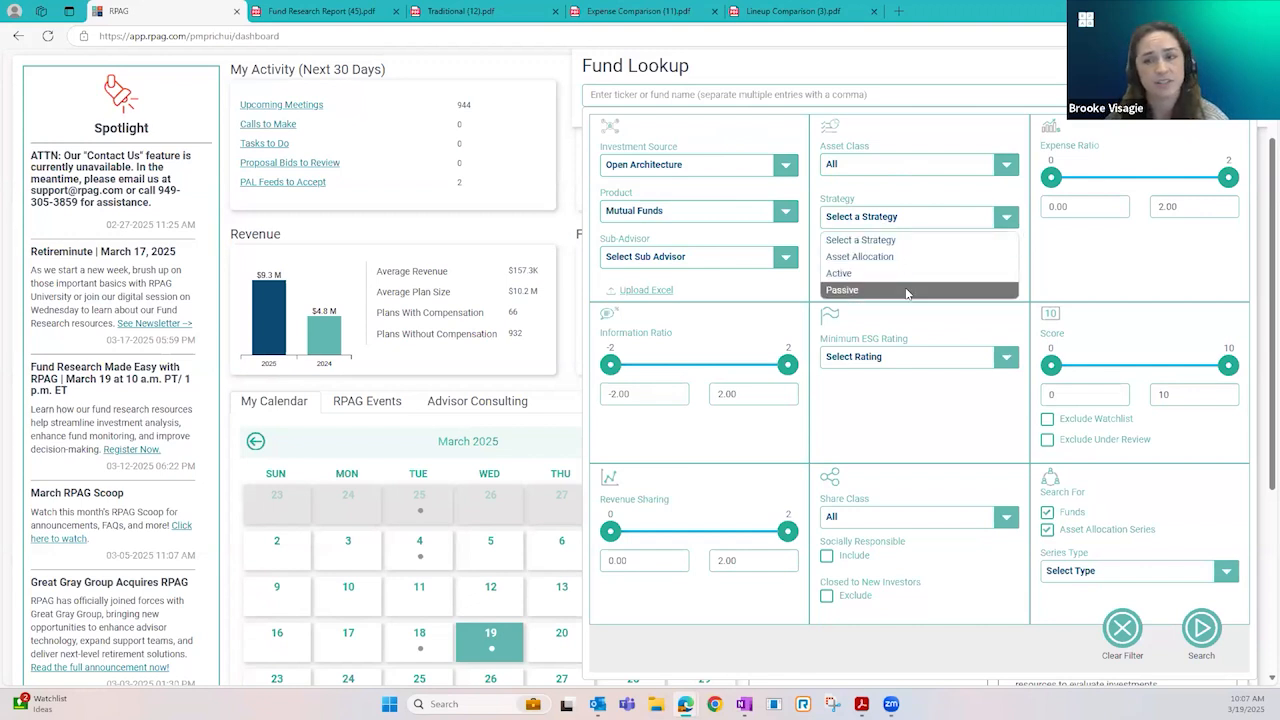
click(958, 167)
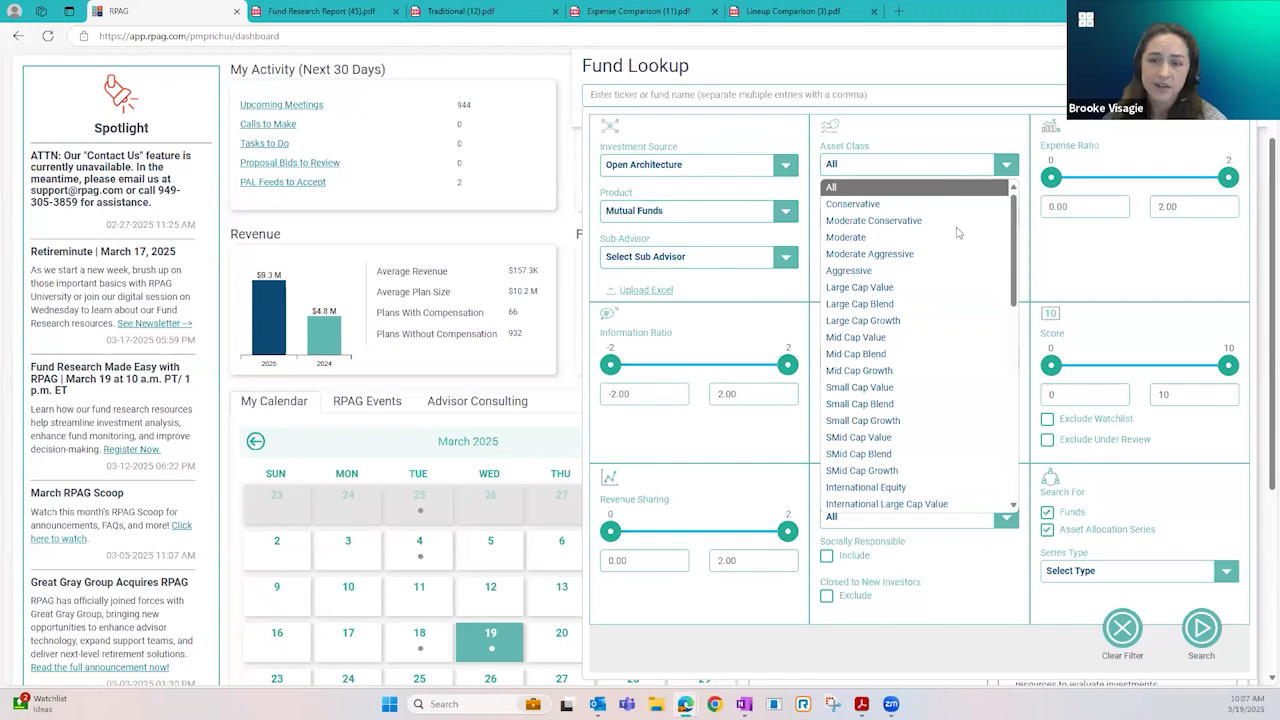
click(1044, 262)
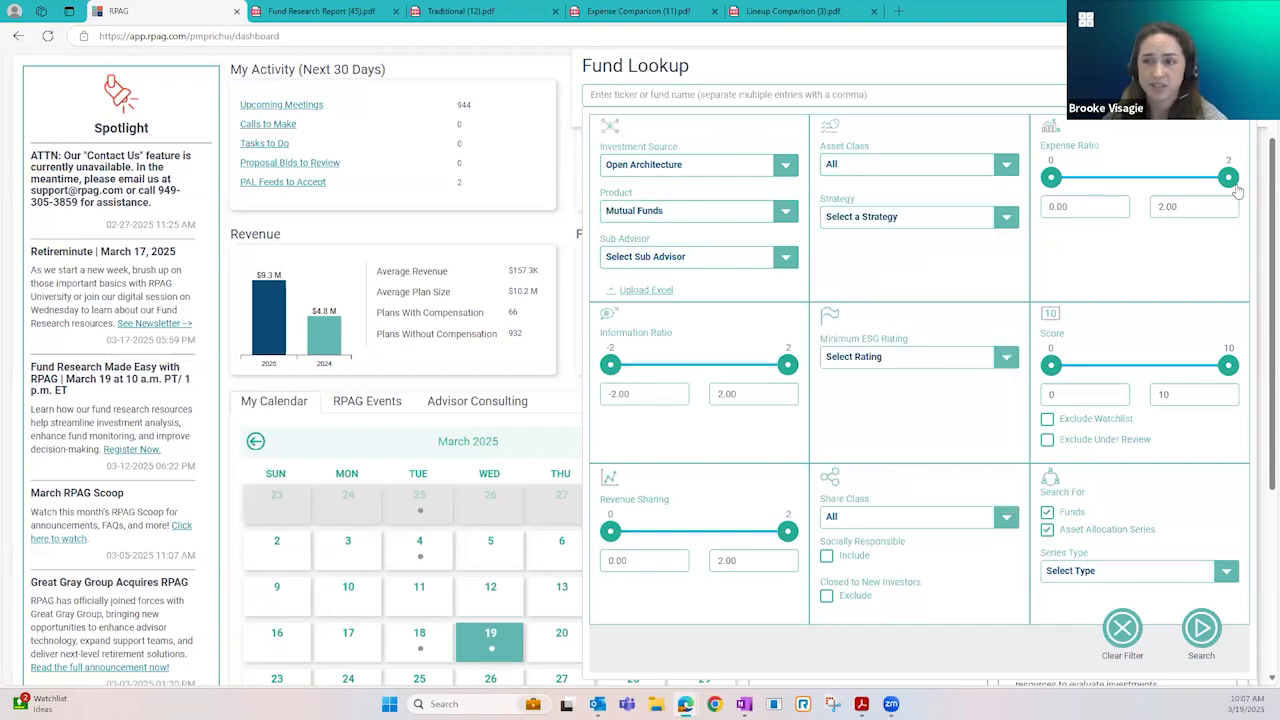
Step: Set the maximum expense ratio to 1.00 and the minimum information ratio to 0.02
drag(1229, 178, 1140, 180)
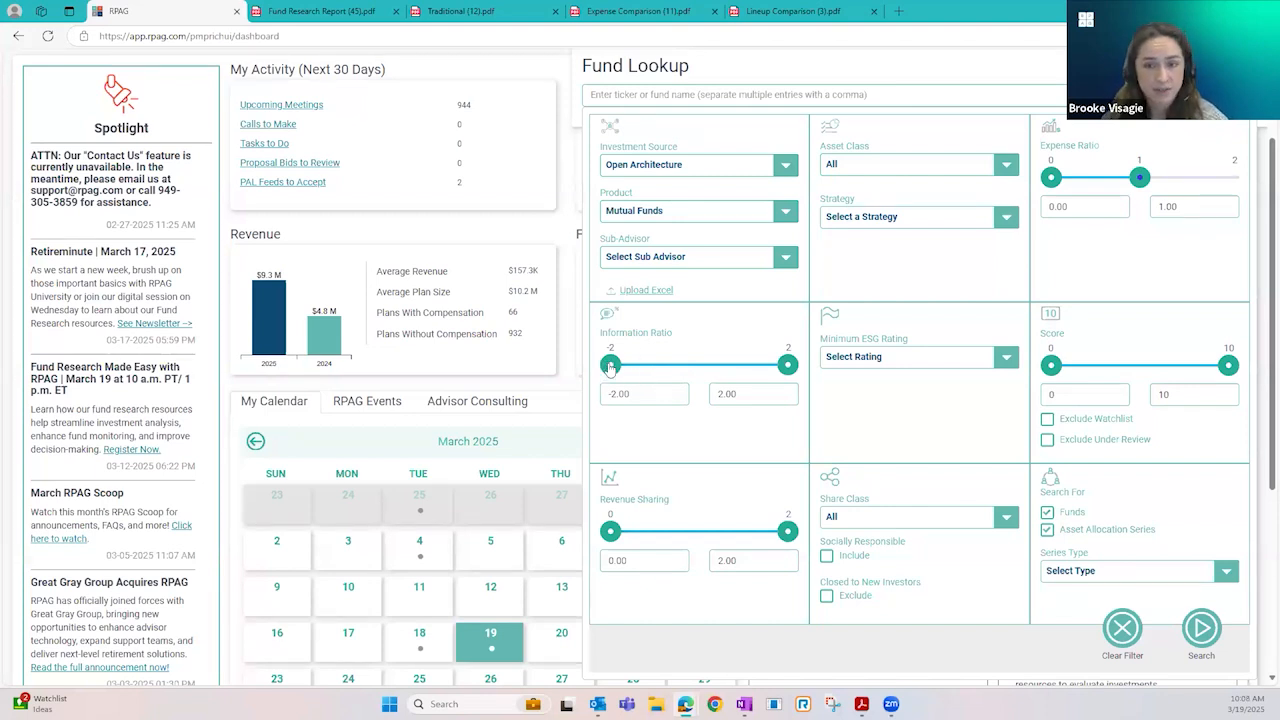
drag(612, 368, 702, 372)
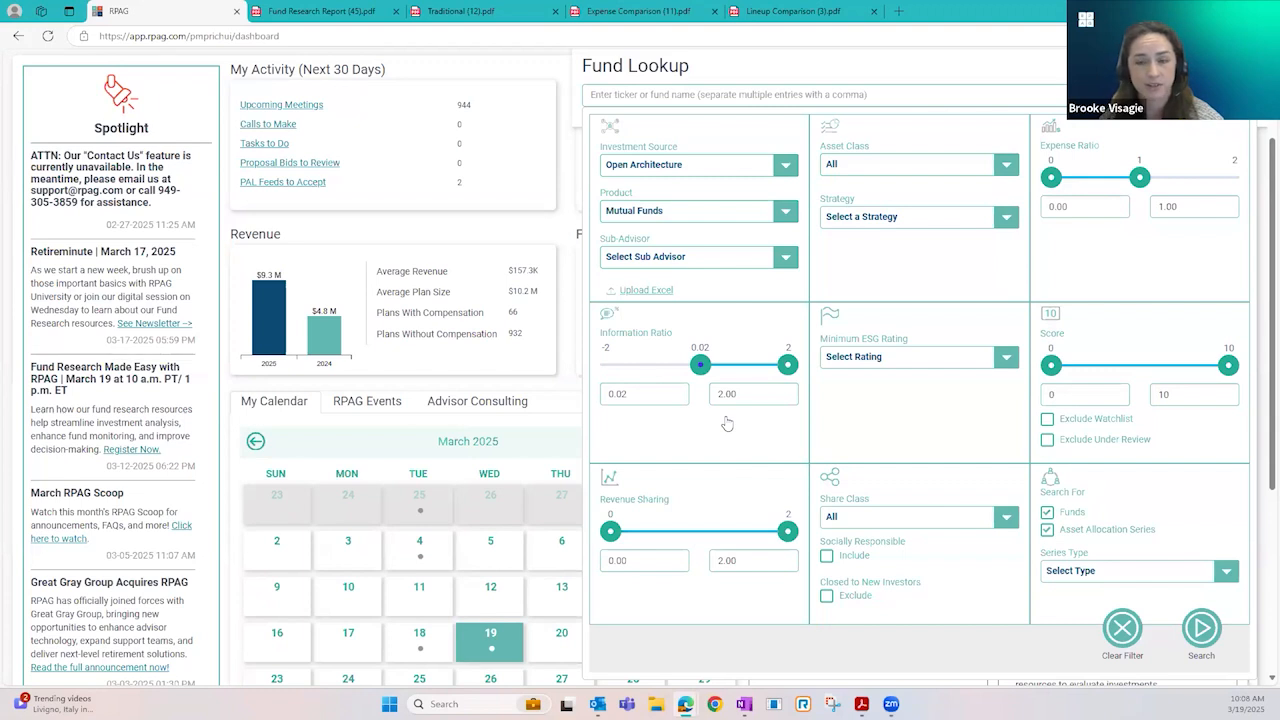
Step: Check the minimum ESG rating options, set the minimum score to 7 and exclude watchlist funds
click(937, 360)
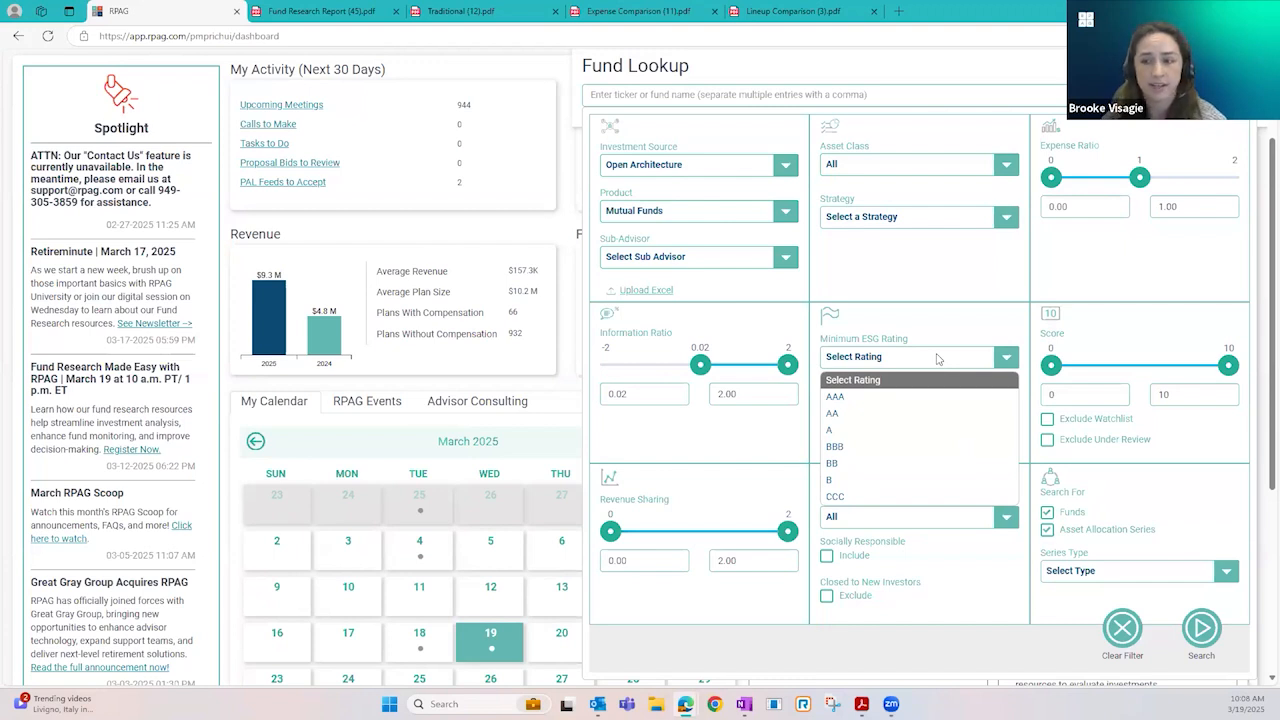
click(1070, 366)
drag(1052, 366, 1176, 368)
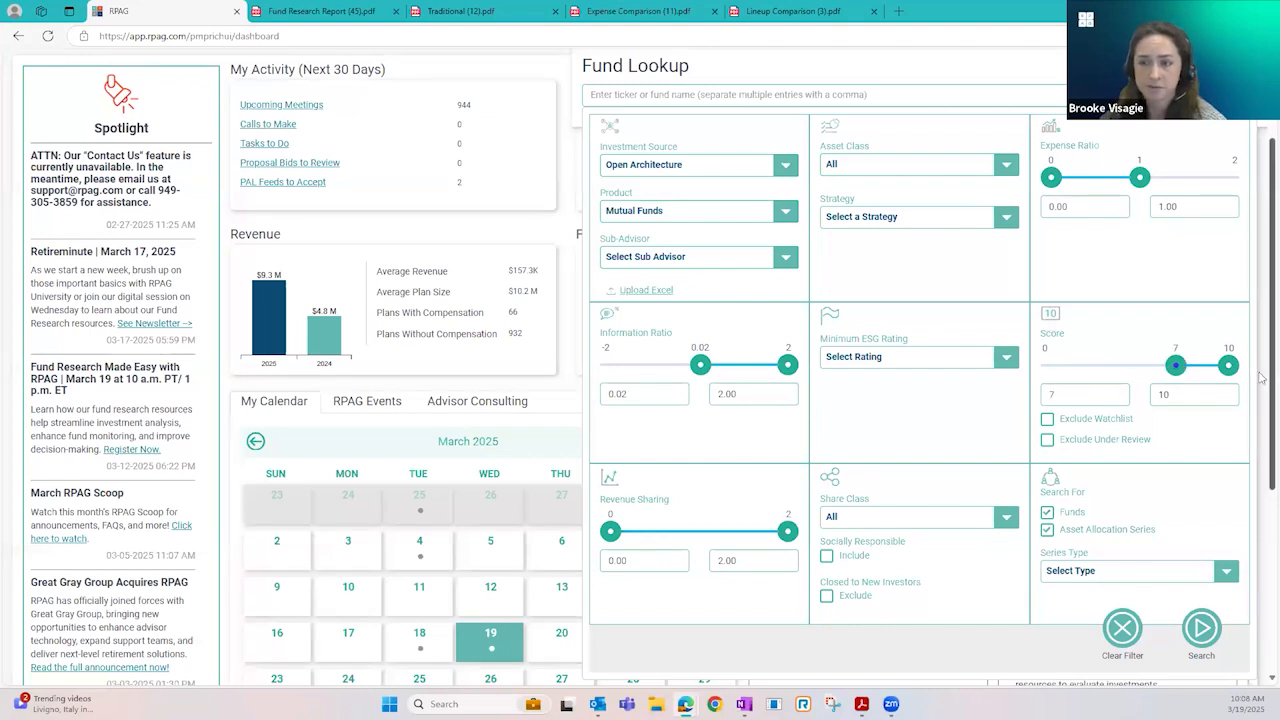
click(1048, 421)
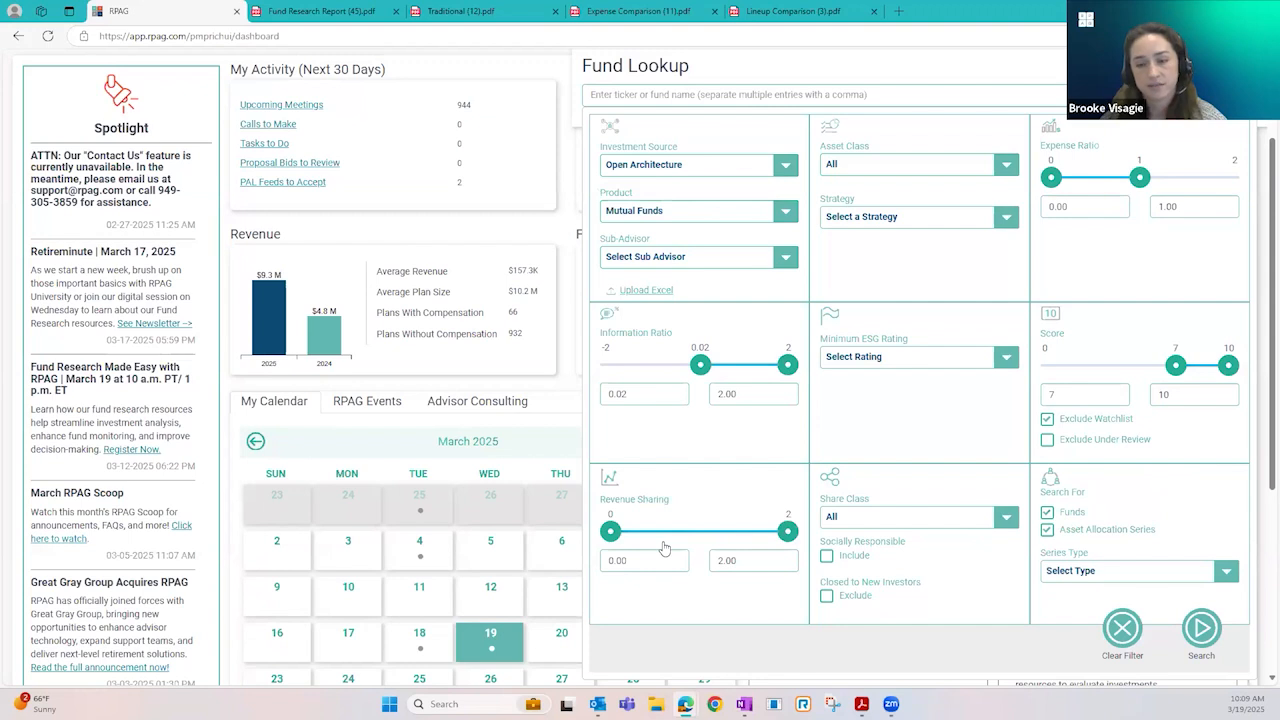
Step: Review the share class and series type options and run the fund search with the chosen filters
click(926, 522)
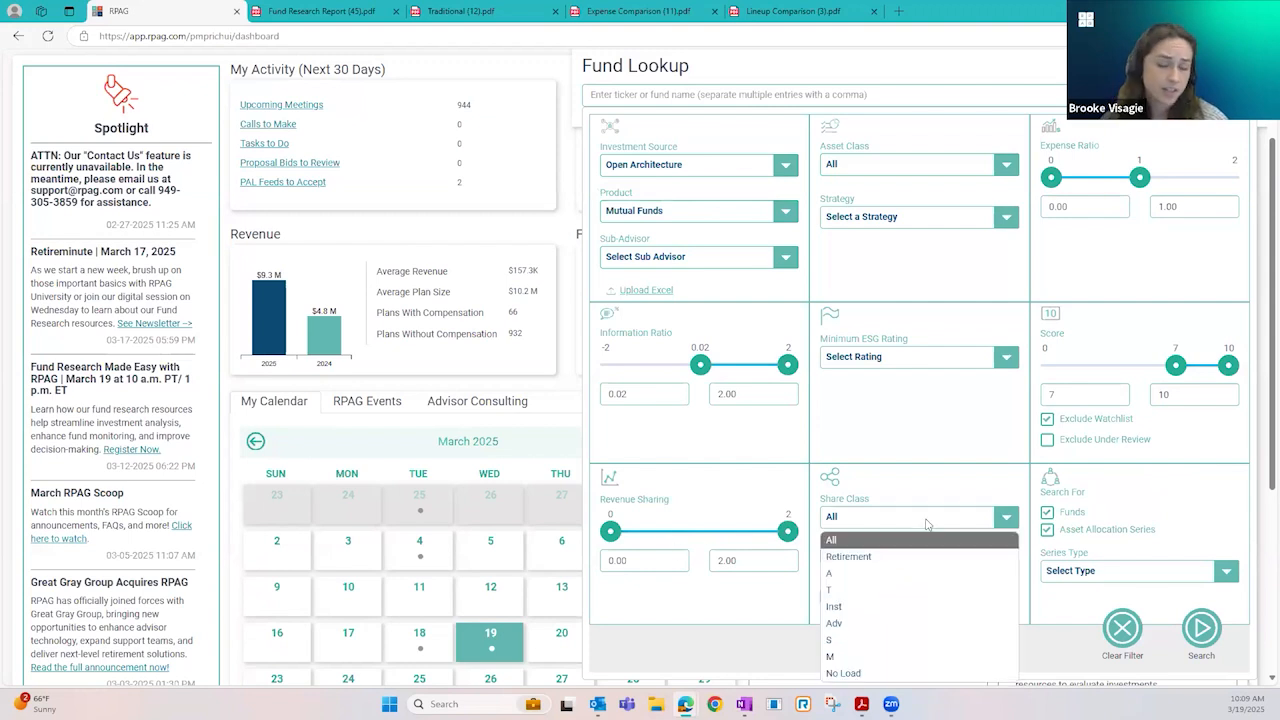
click(976, 492)
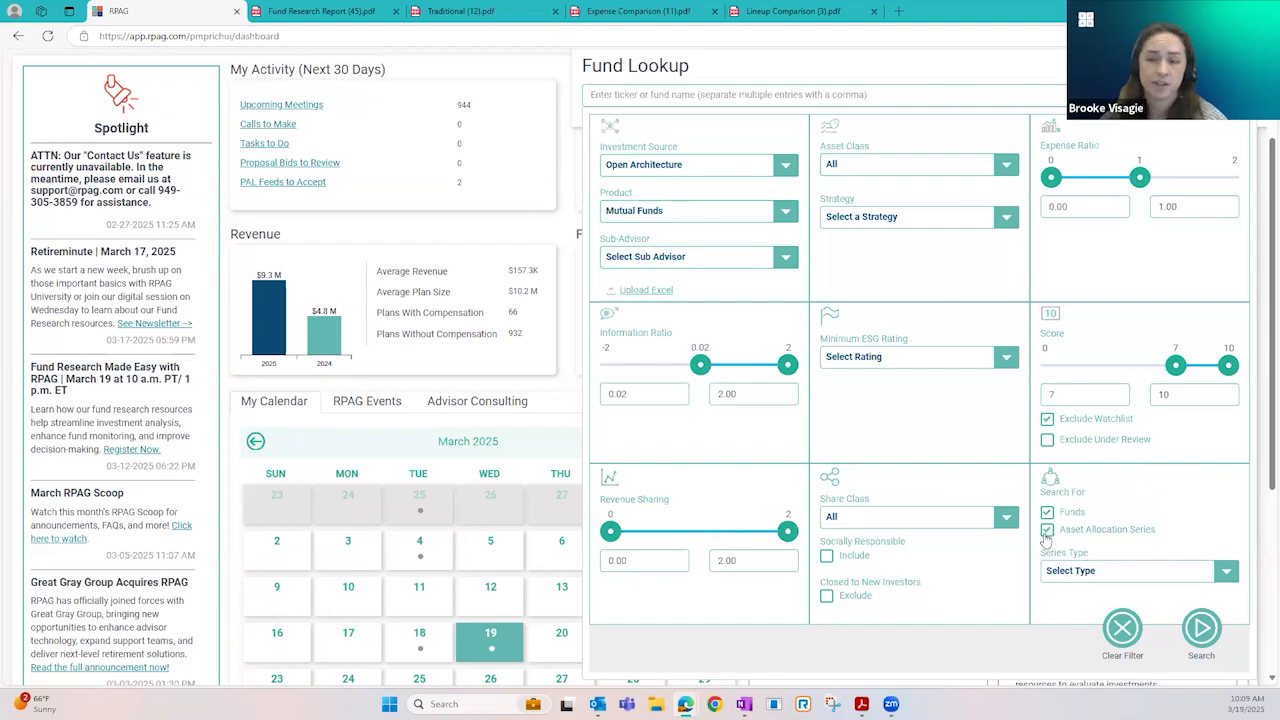
click(1080, 571)
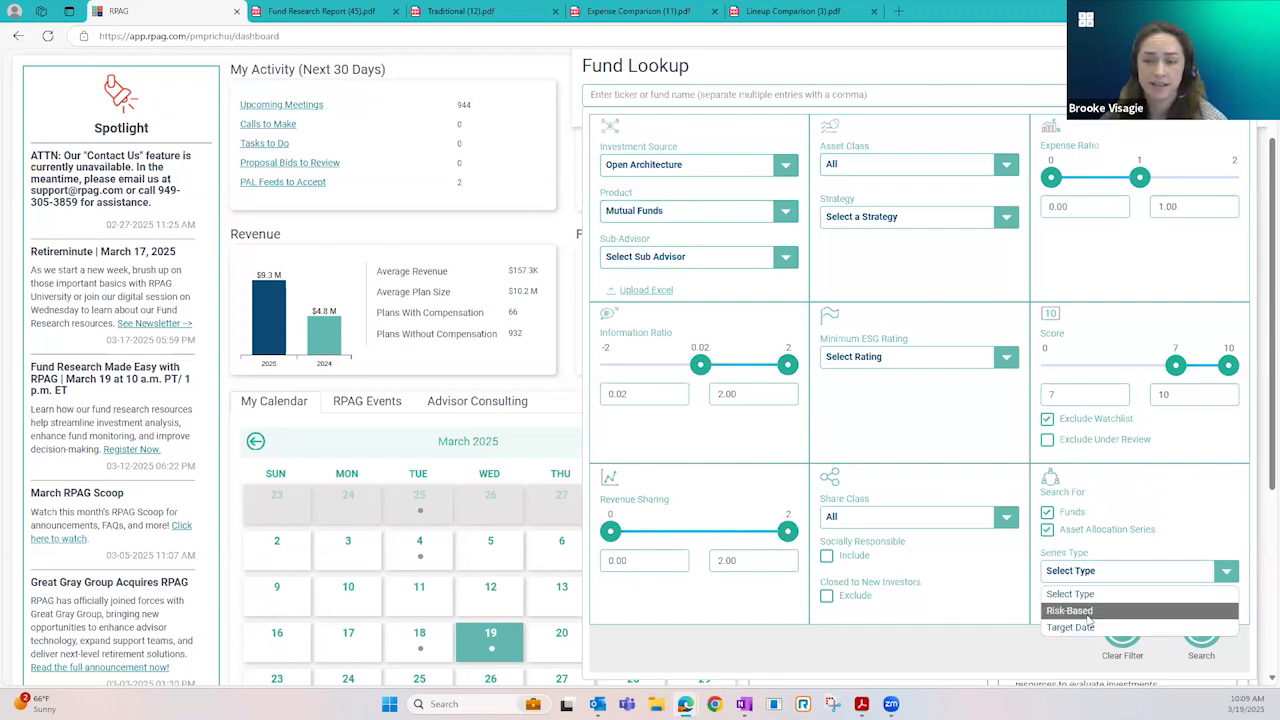
click(995, 630)
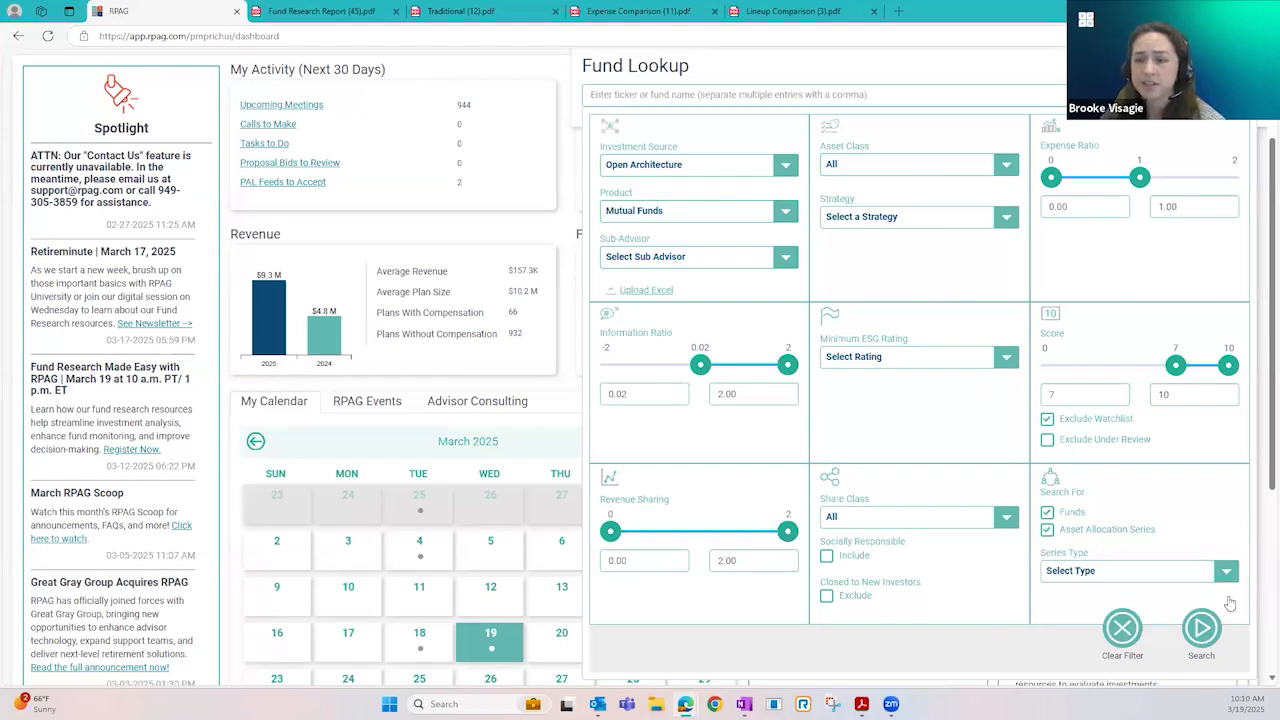
click(1203, 630)
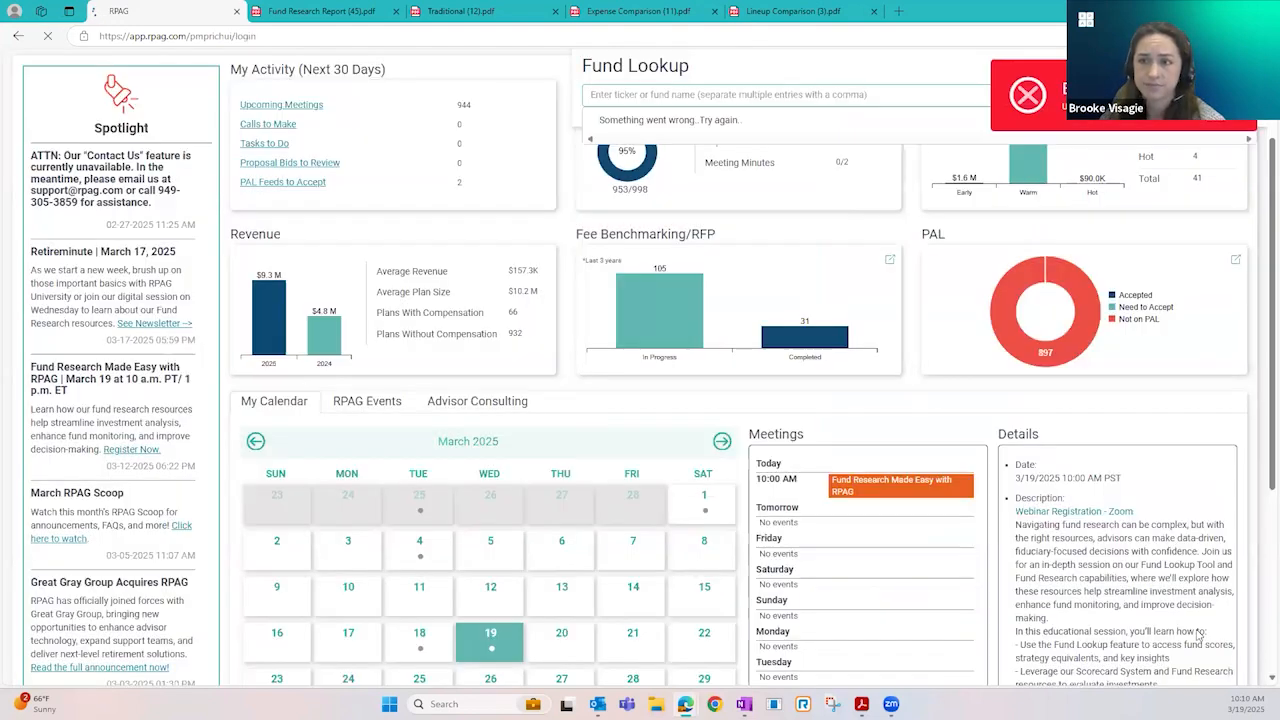
Step: Sign in again to RPAG with the account e-mail and the account password
click(894, 265)
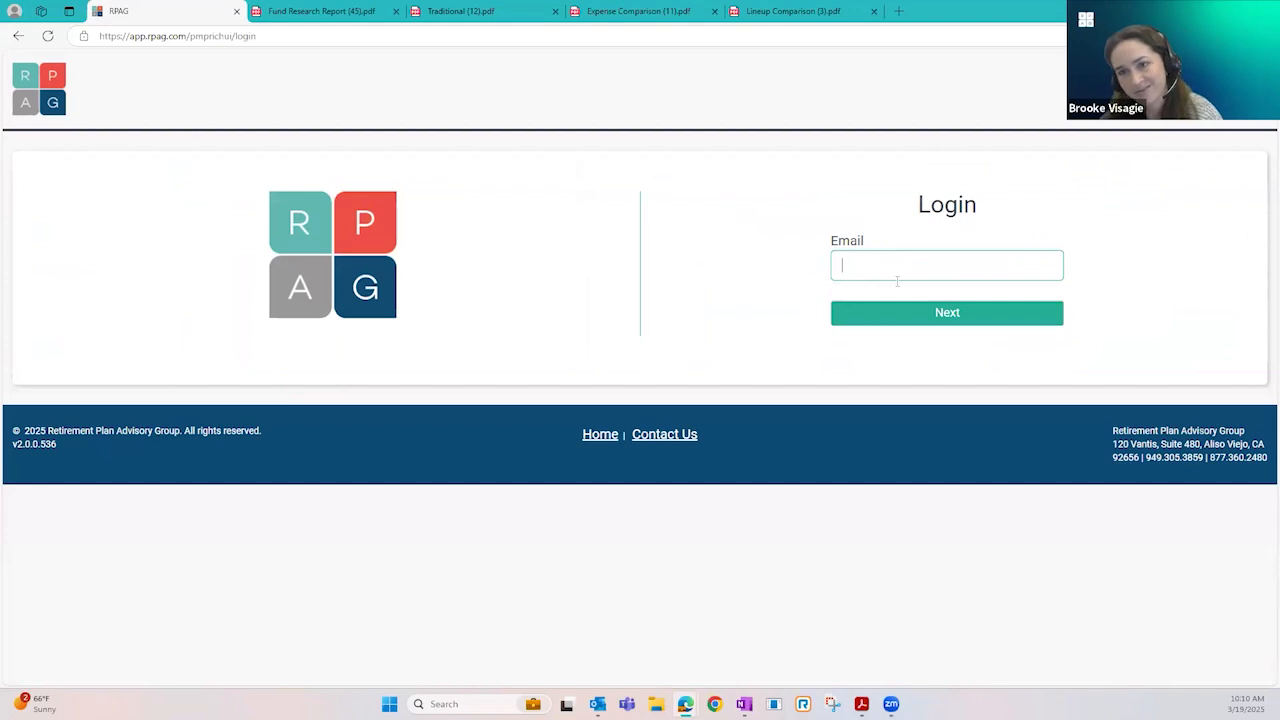
click(906, 318)
click(907, 316)
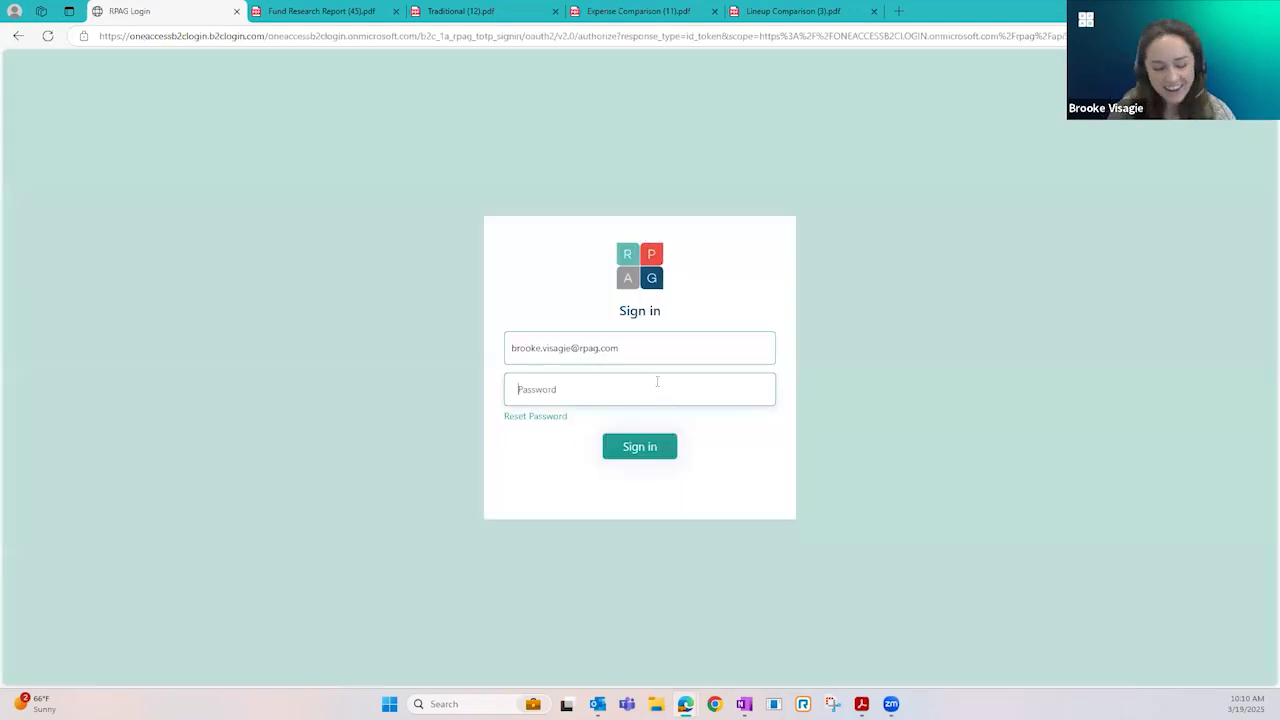
text(*********)
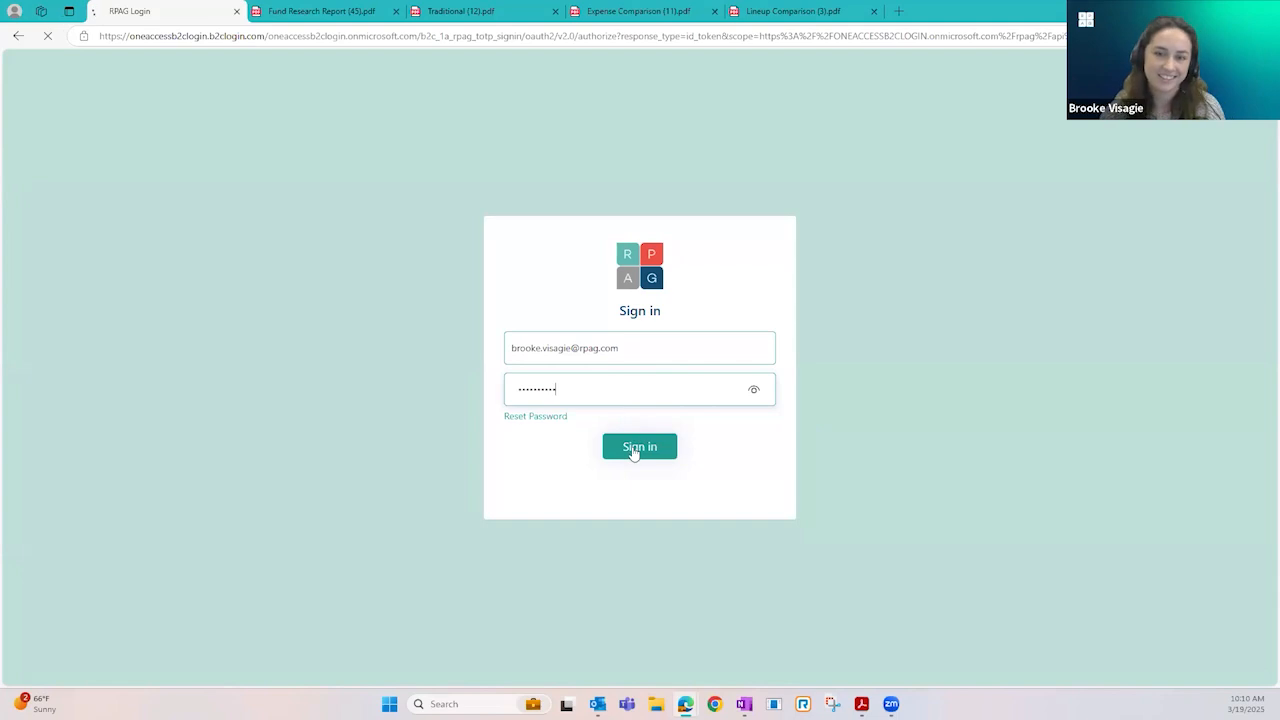
click(631, 449)
Step: Enter the verification code from the authenticator app and continue to the dashboard
click(664, 362)
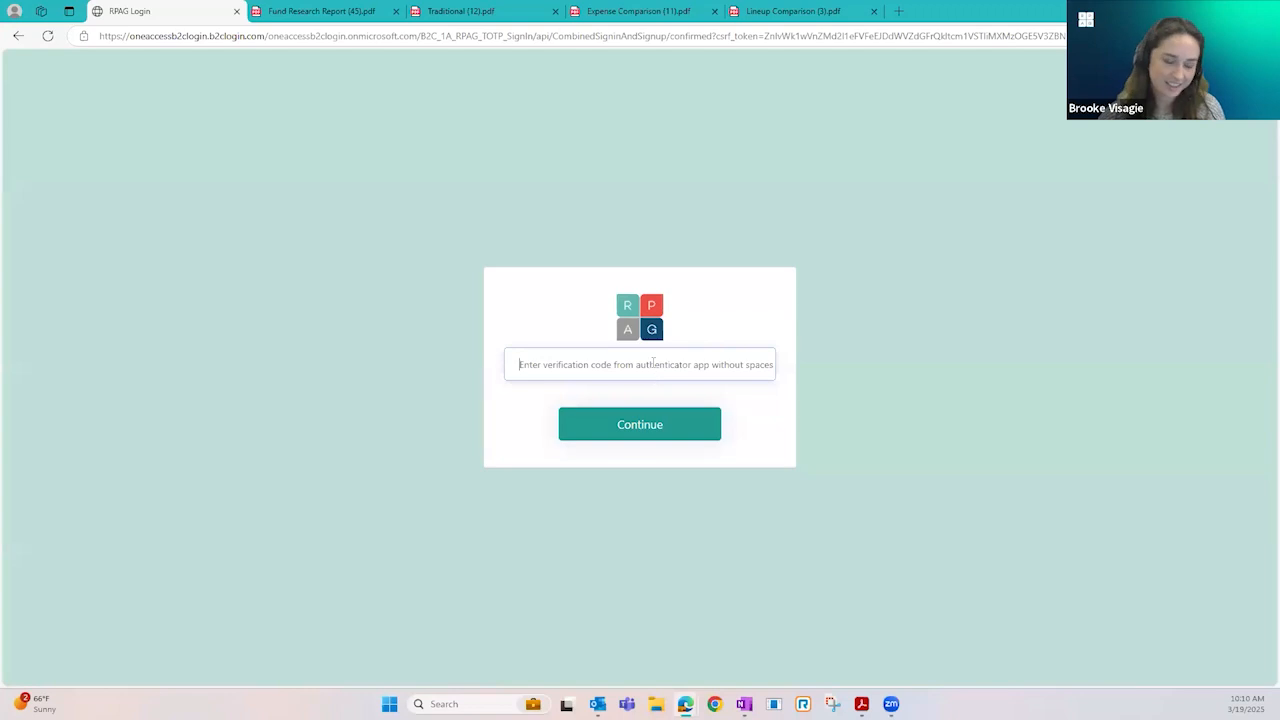
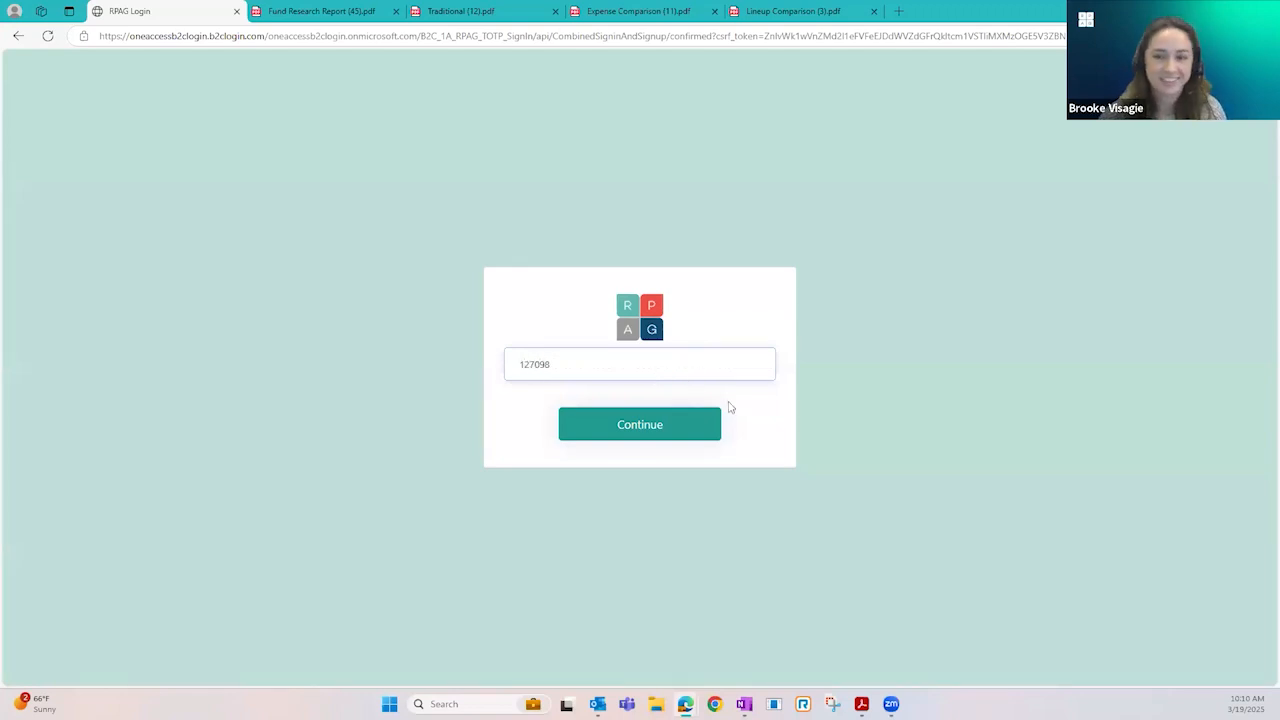
click(646, 438)
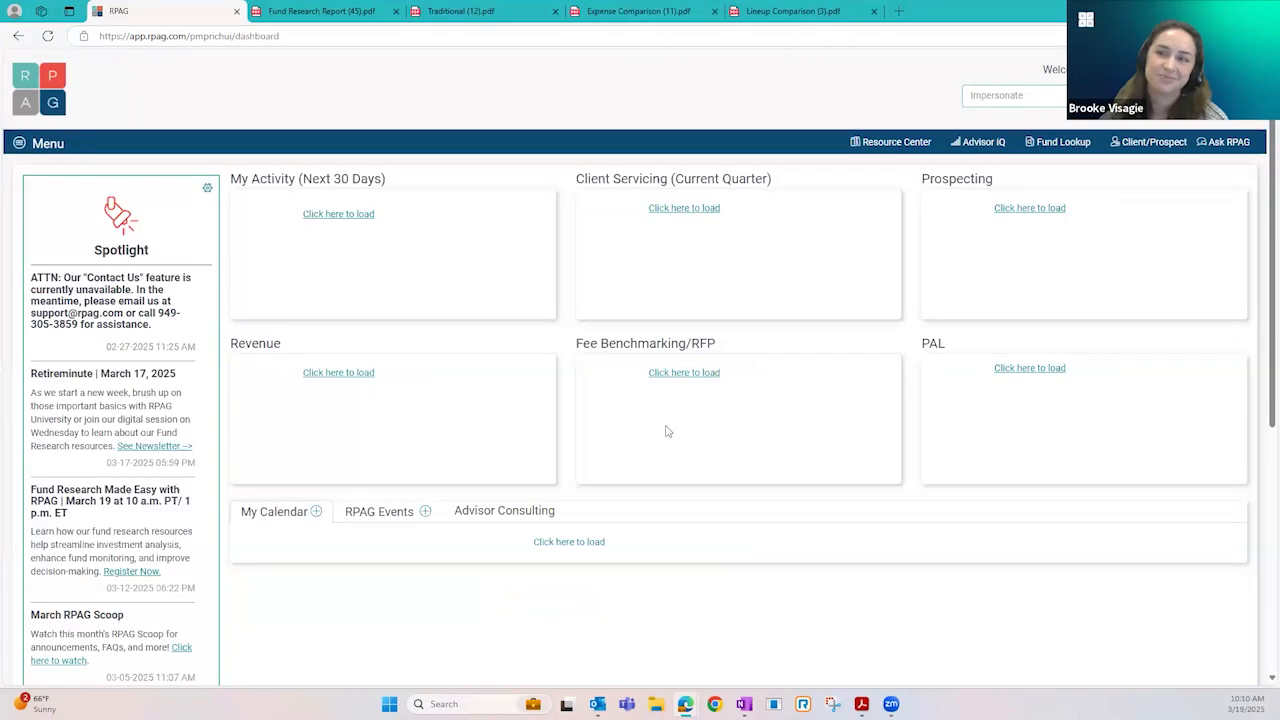
Step: Find the advisor support account in the impersonation search and impersonate it
text(a)
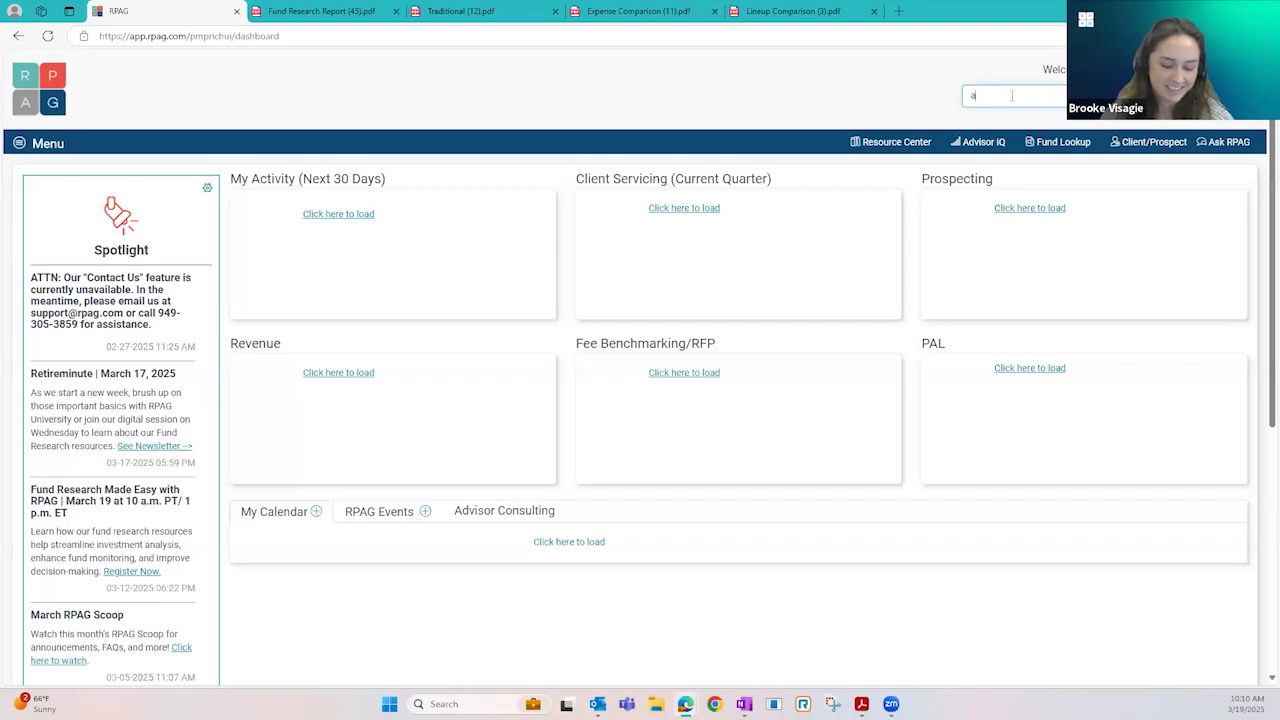
text(dvisor support)
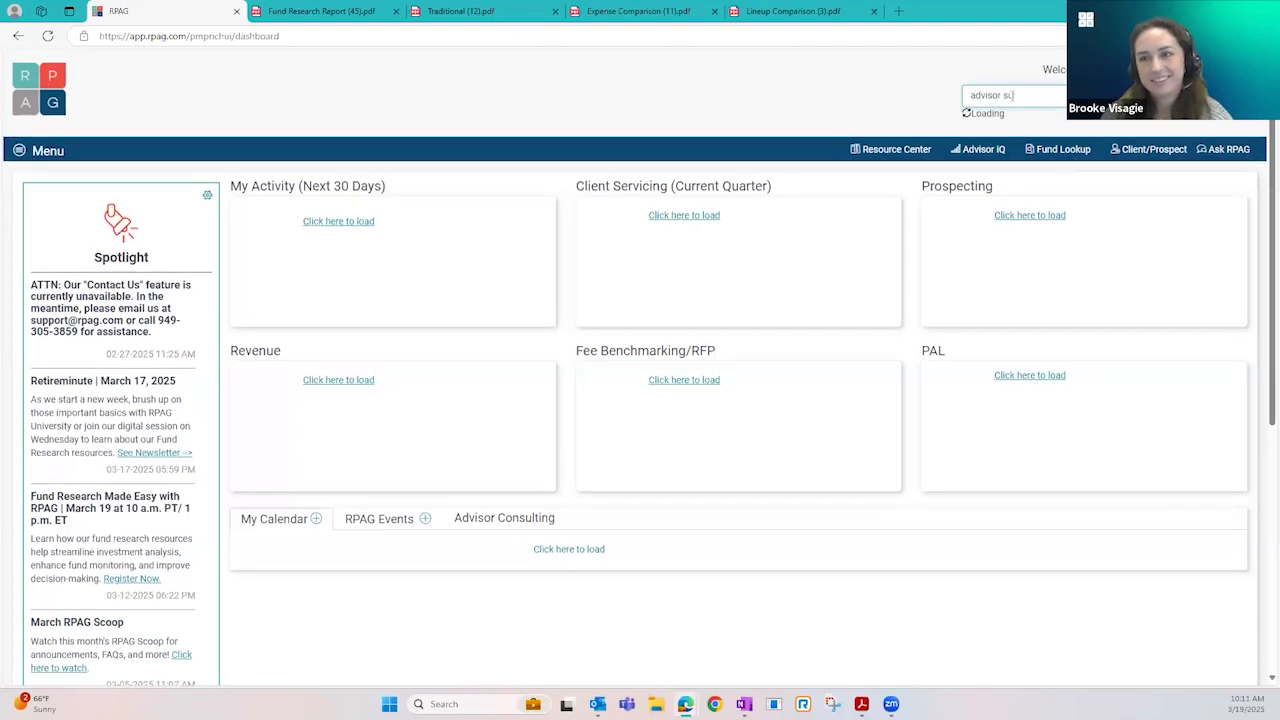
click(1030, 118)
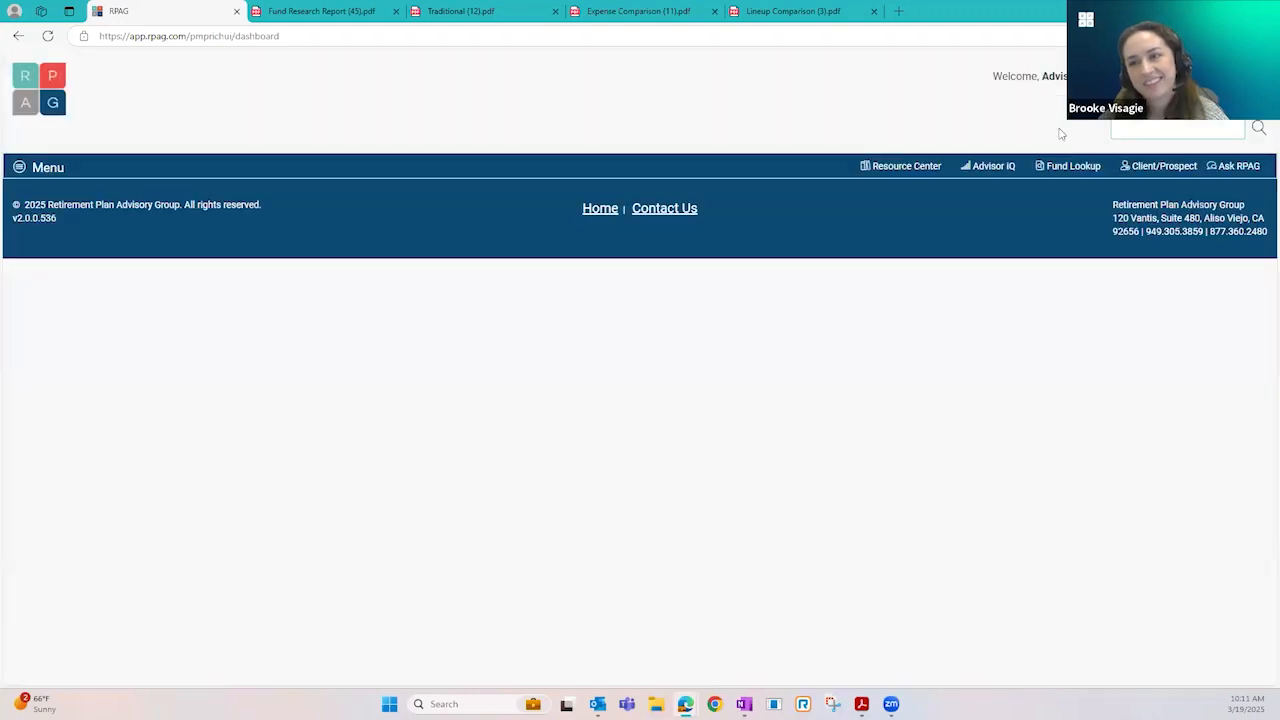
Step: Open the Fund Lookup filters and set the product to Mutual Funds
click(1048, 166)
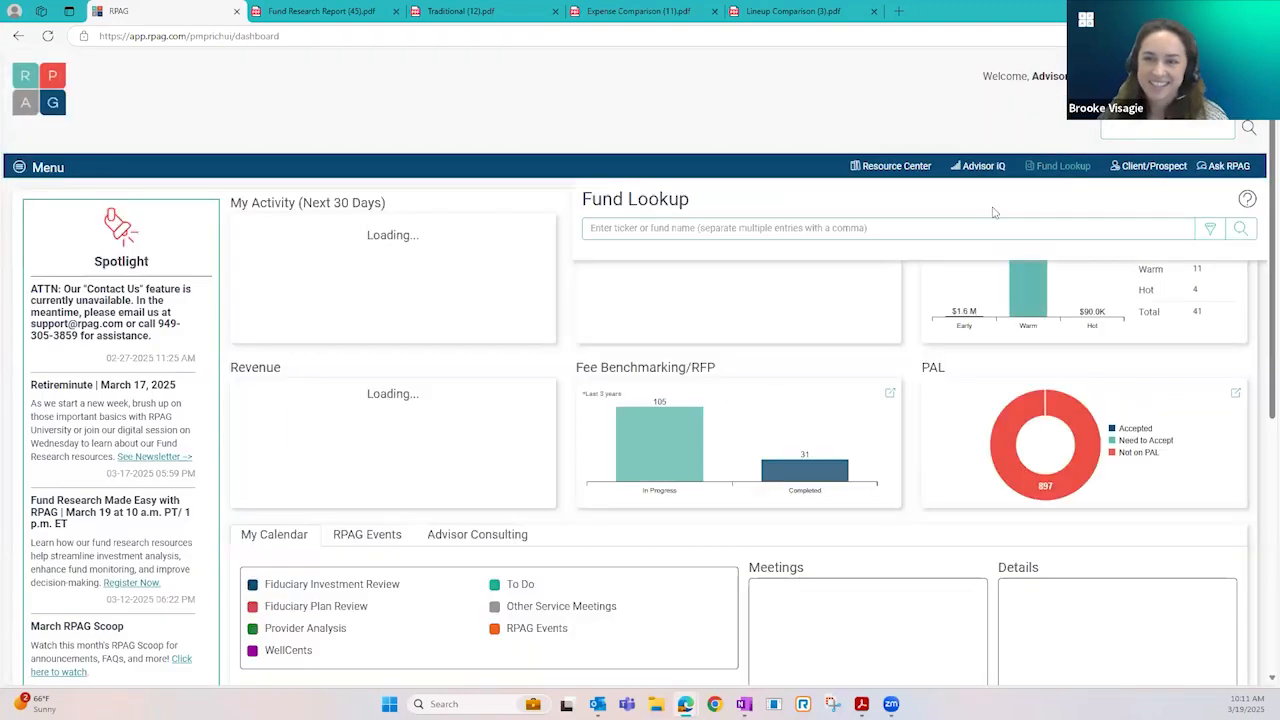
click(1210, 230)
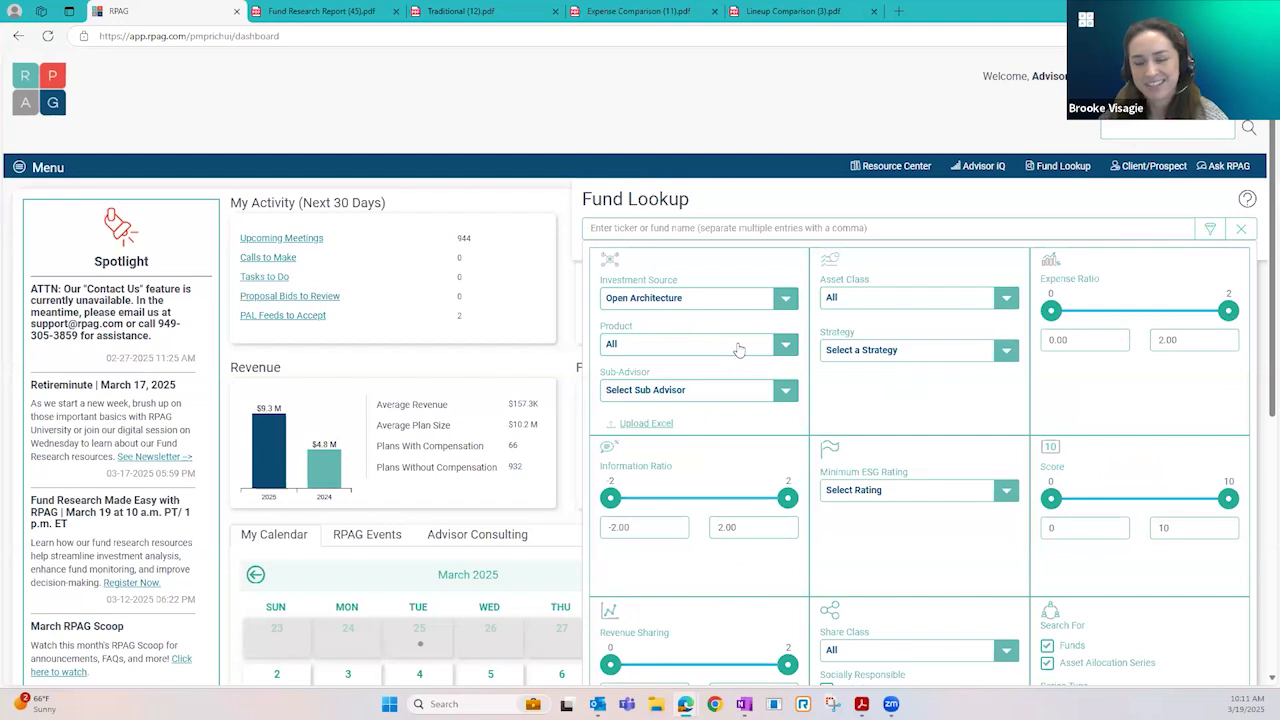
scroll(737, 346, down, 1)
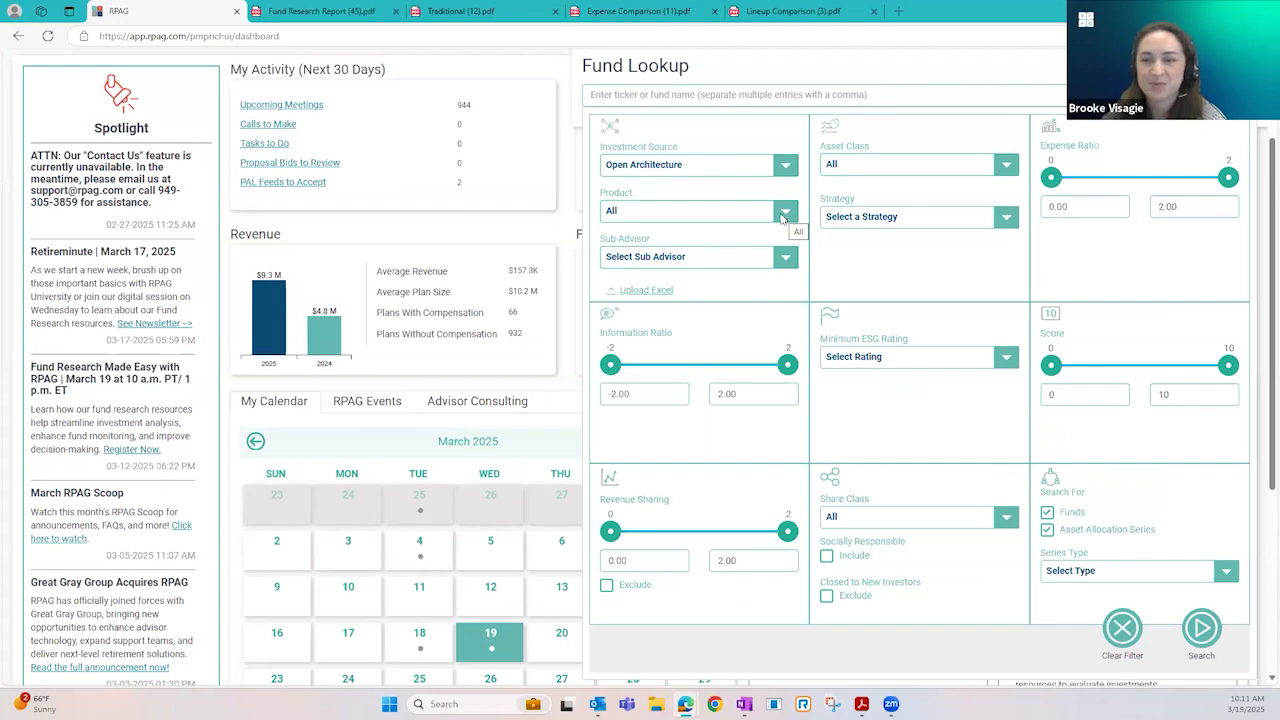
click(710, 214)
click(677, 320)
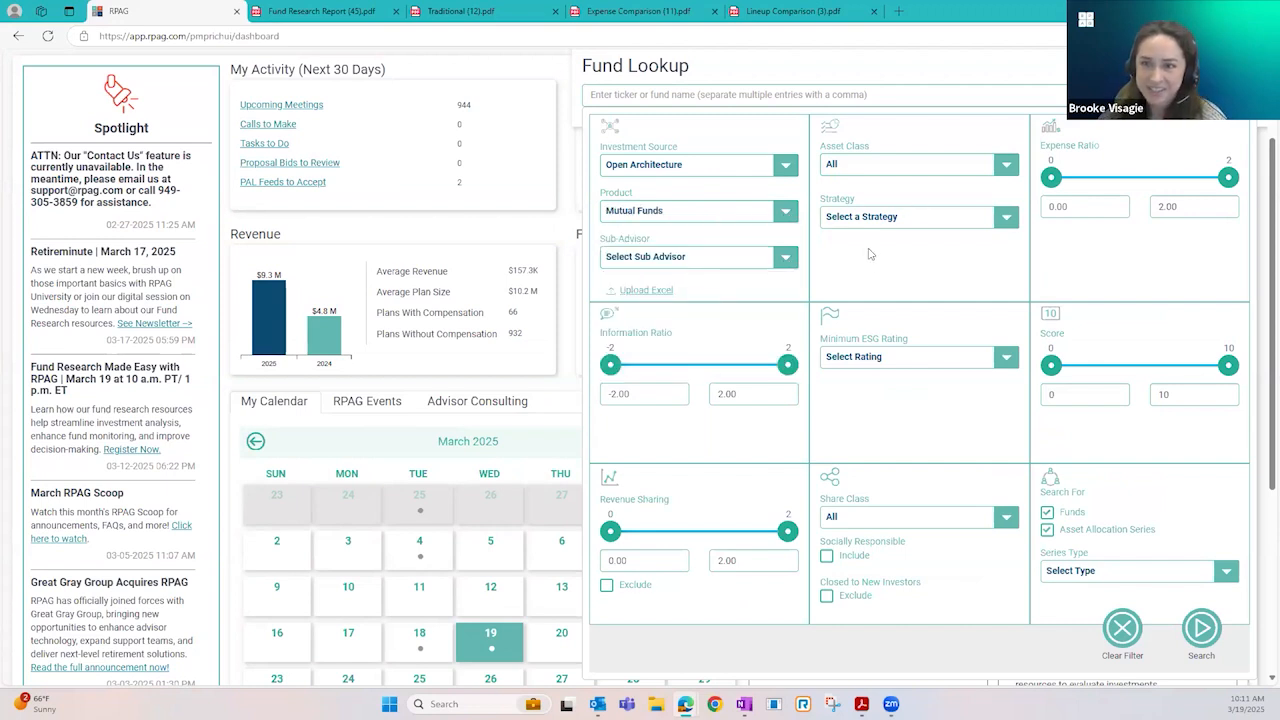
Step: Set the maximum expense ratio to 1.09, the minimum information ratio to 0.05 and the minimum score to 7
drag(1226, 179, 1147, 186)
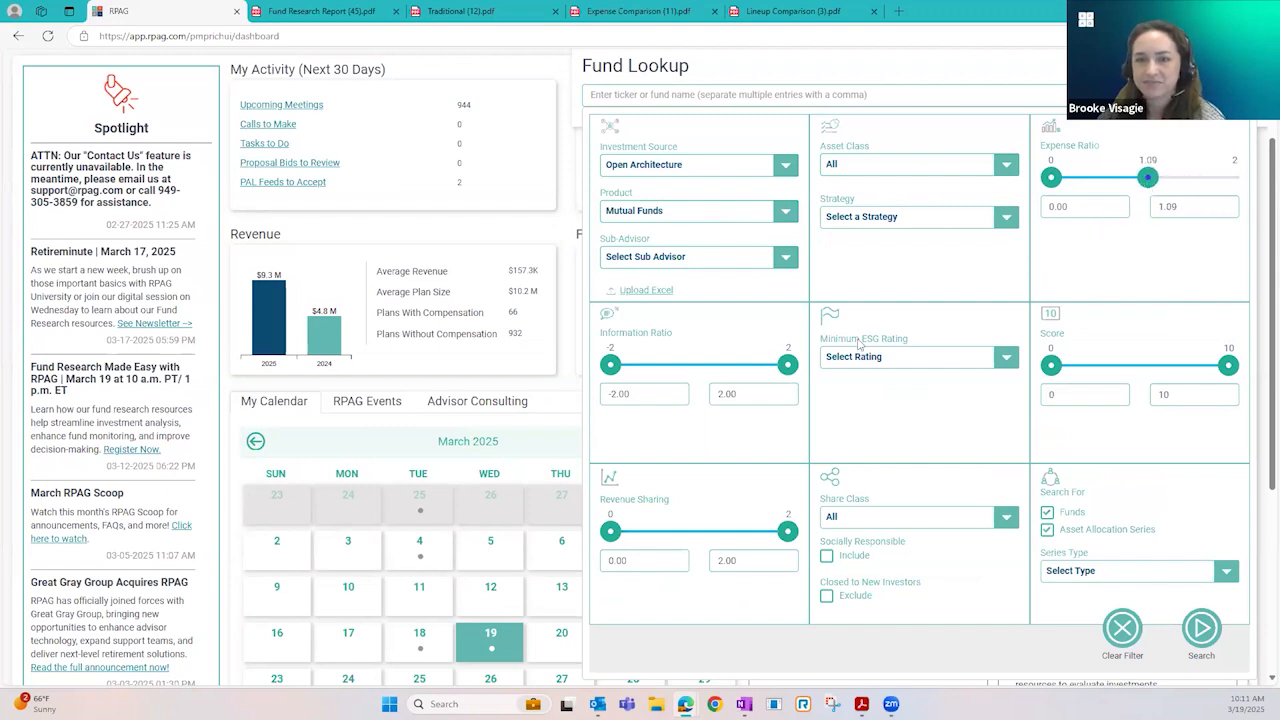
drag(616, 370, 705, 375)
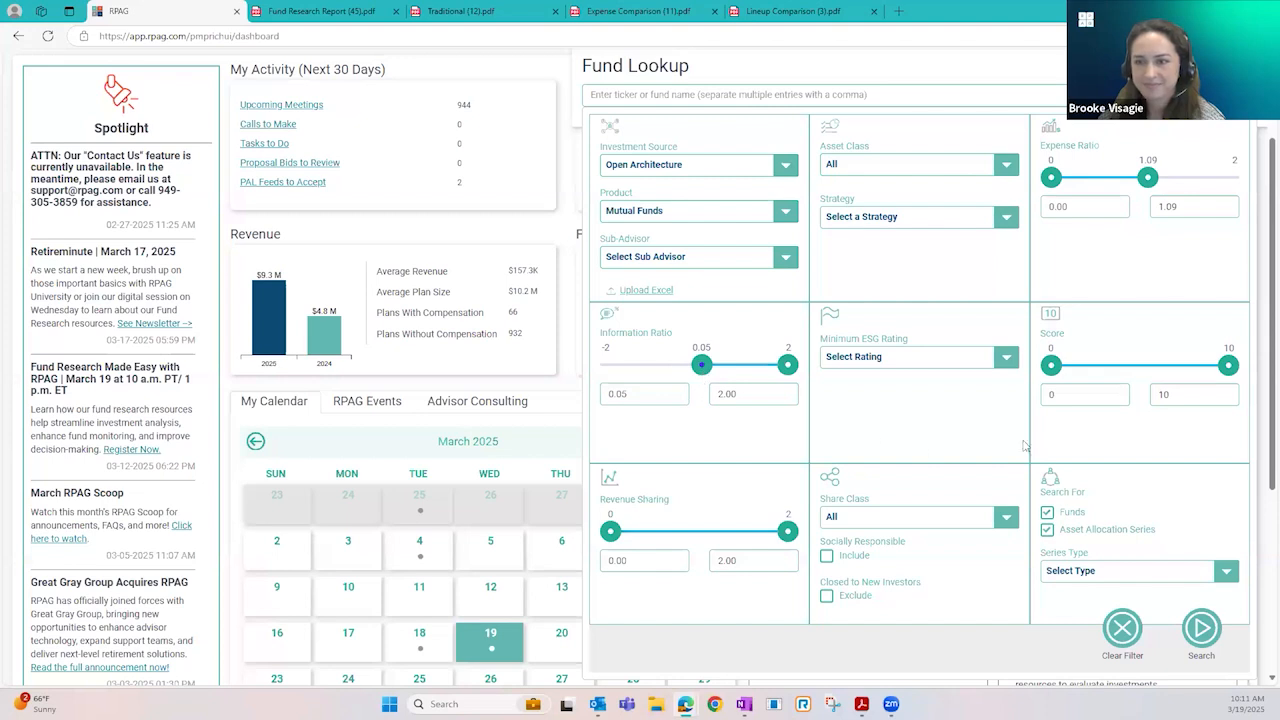
drag(1054, 370, 1180, 378)
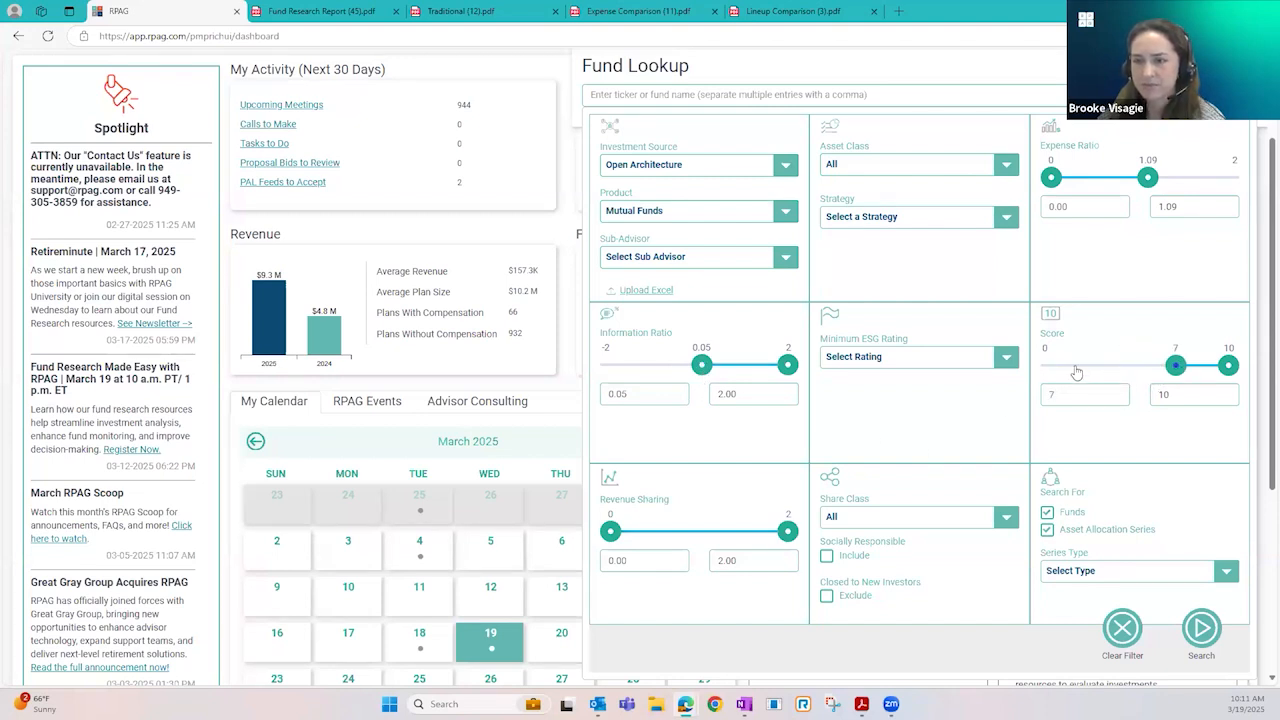
Step: Check the remaining filter options and run the fund search with the chosen filters
scroll(921, 357, down, 1)
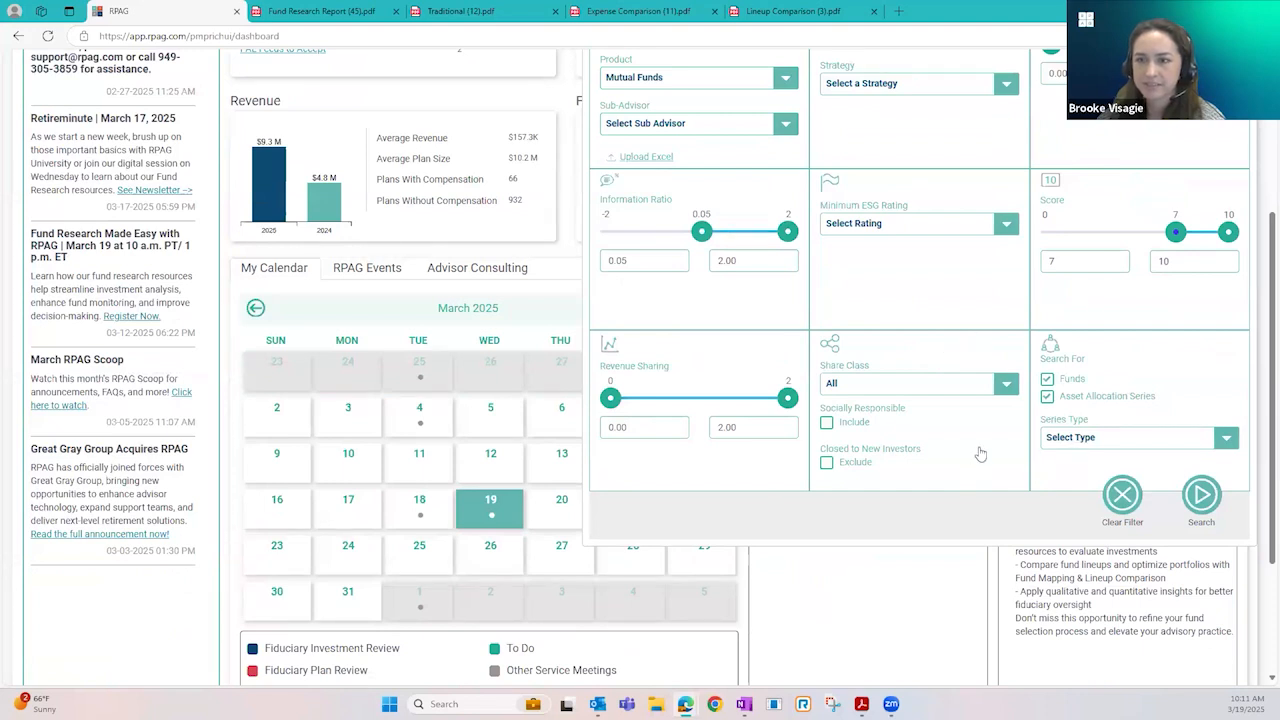
scroll(981, 455, up, 1)
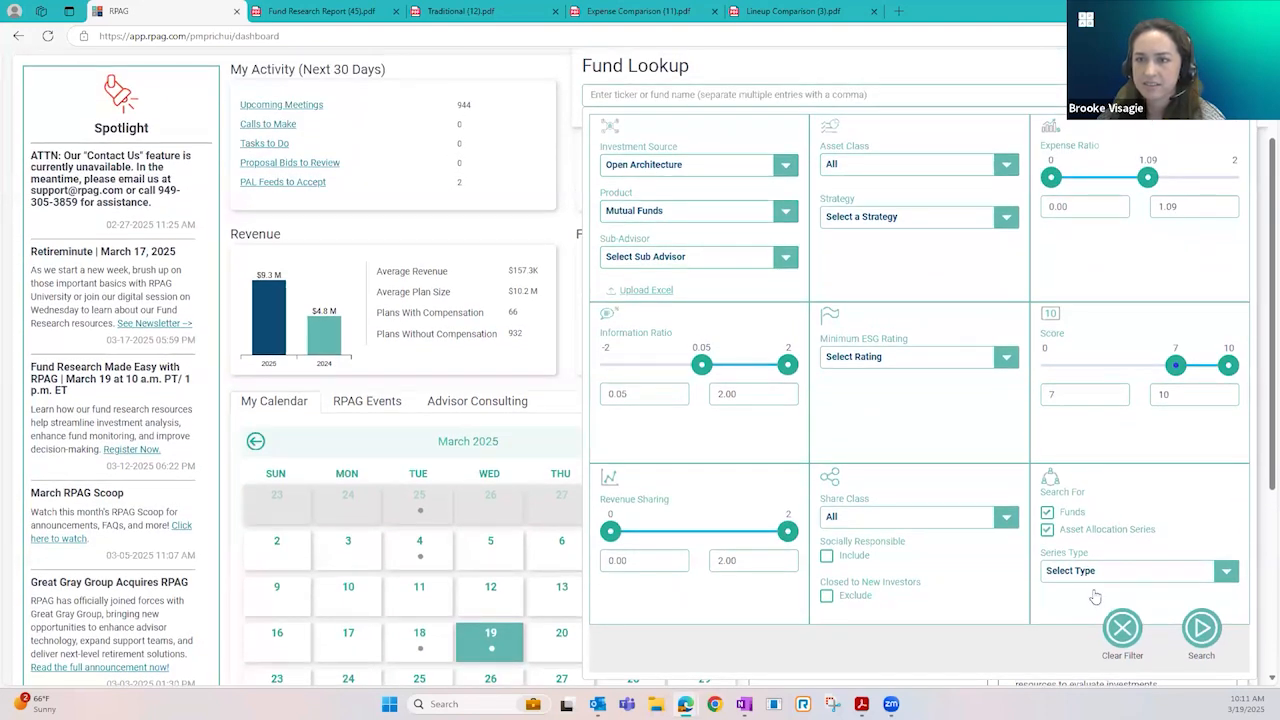
click(1203, 630)
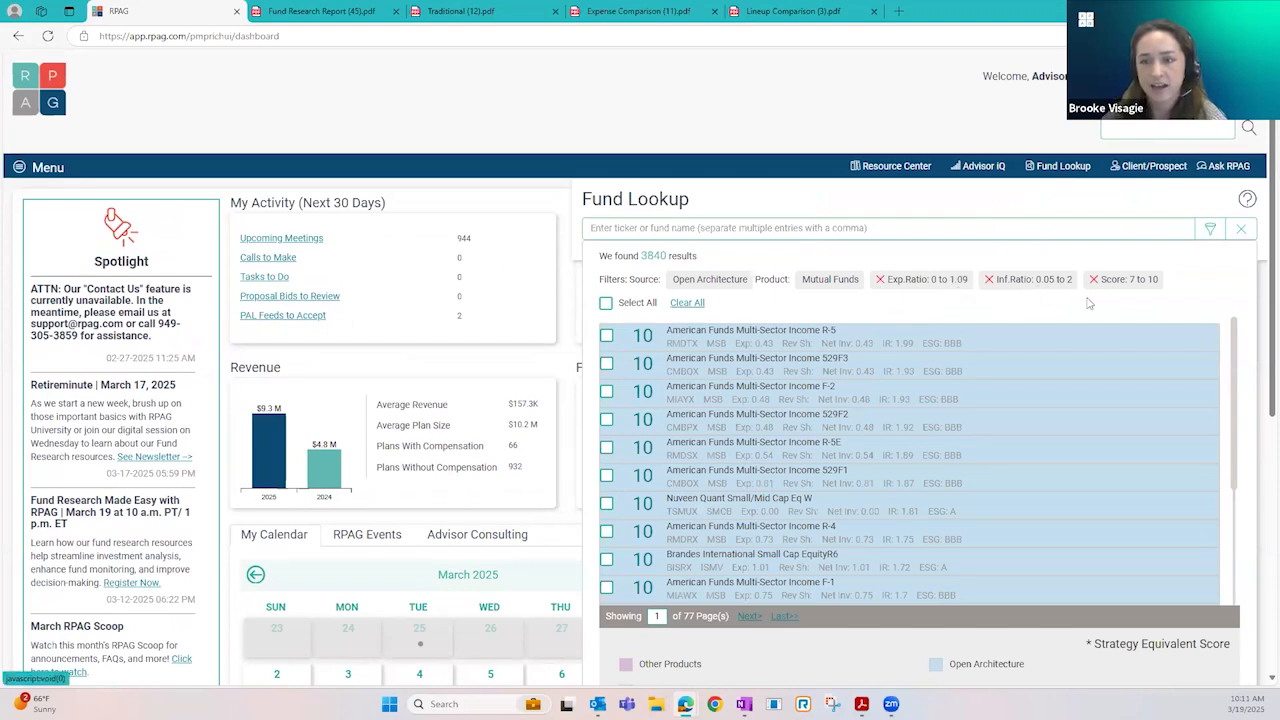
Step: Review the search results and select the American Funds Multi-Sector Income R-5, 529-E and A funds
drag(941, 343, 962, 343)
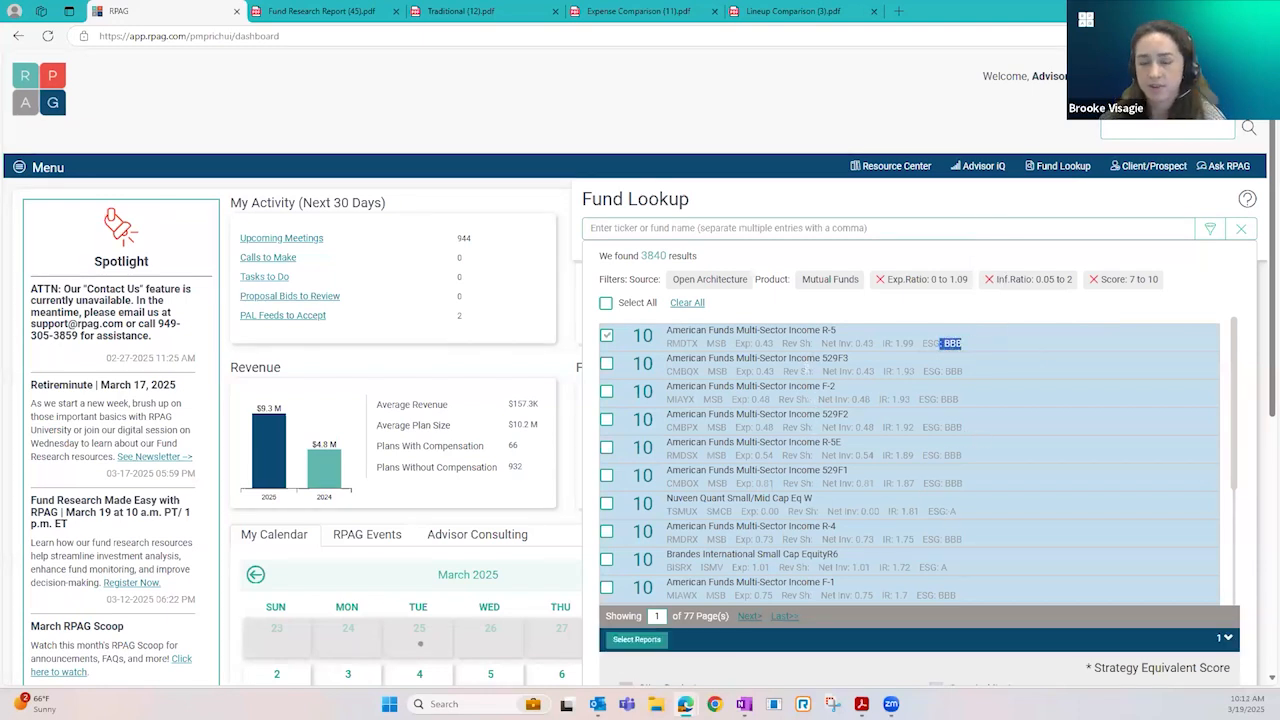
click(797, 315)
scroll(679, 413, down, 1)
scroll(679, 420, down, 2)
scroll(726, 391, up, 4)
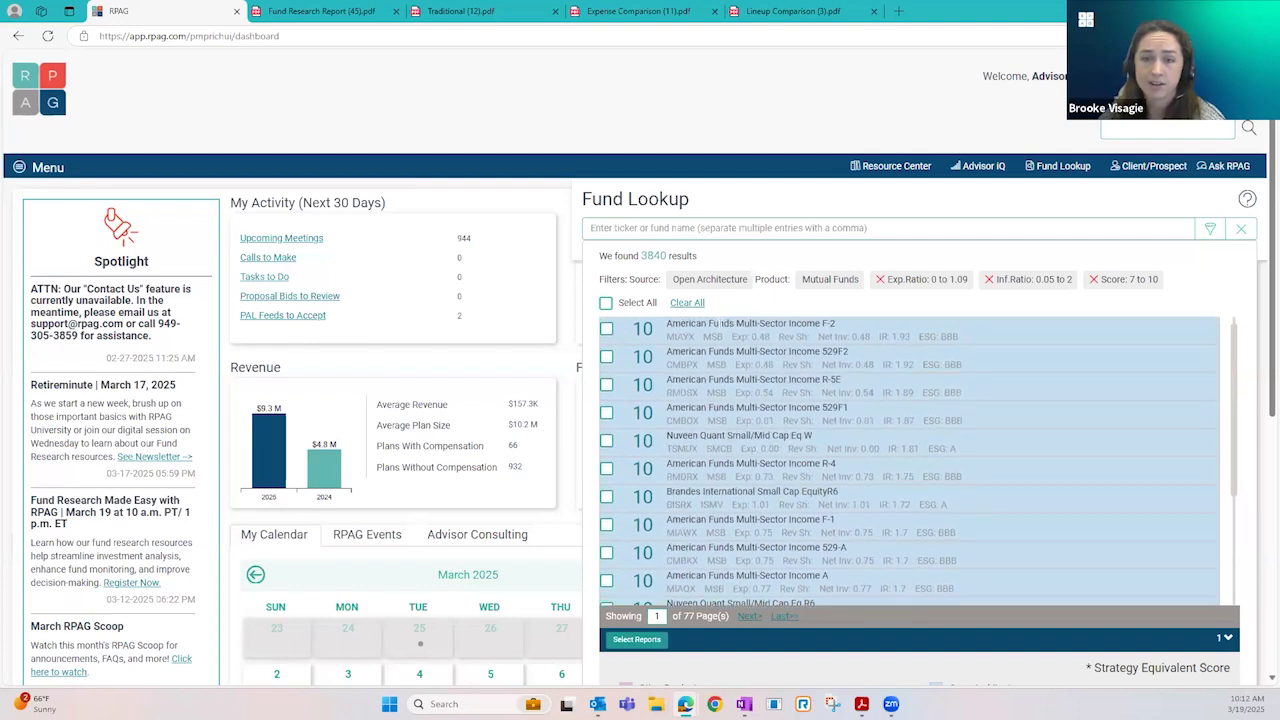
scroll(763, 304, down, 1)
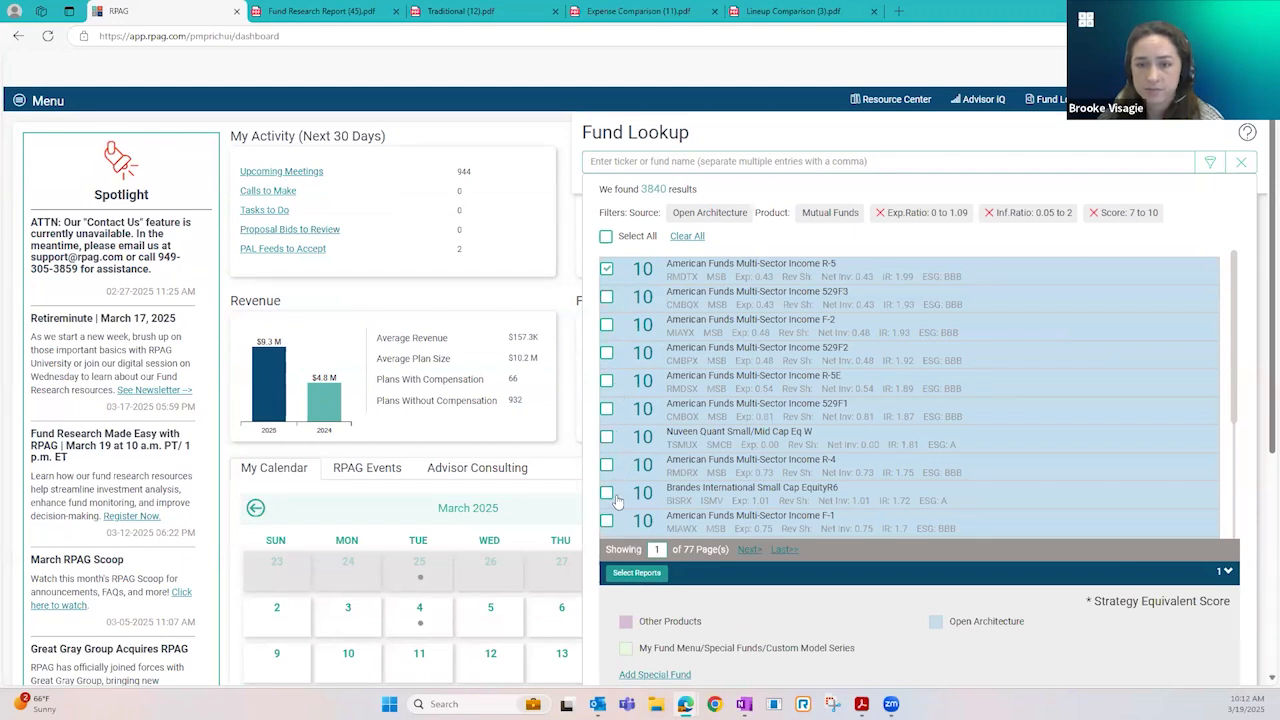
scroll(612, 500, down, 3)
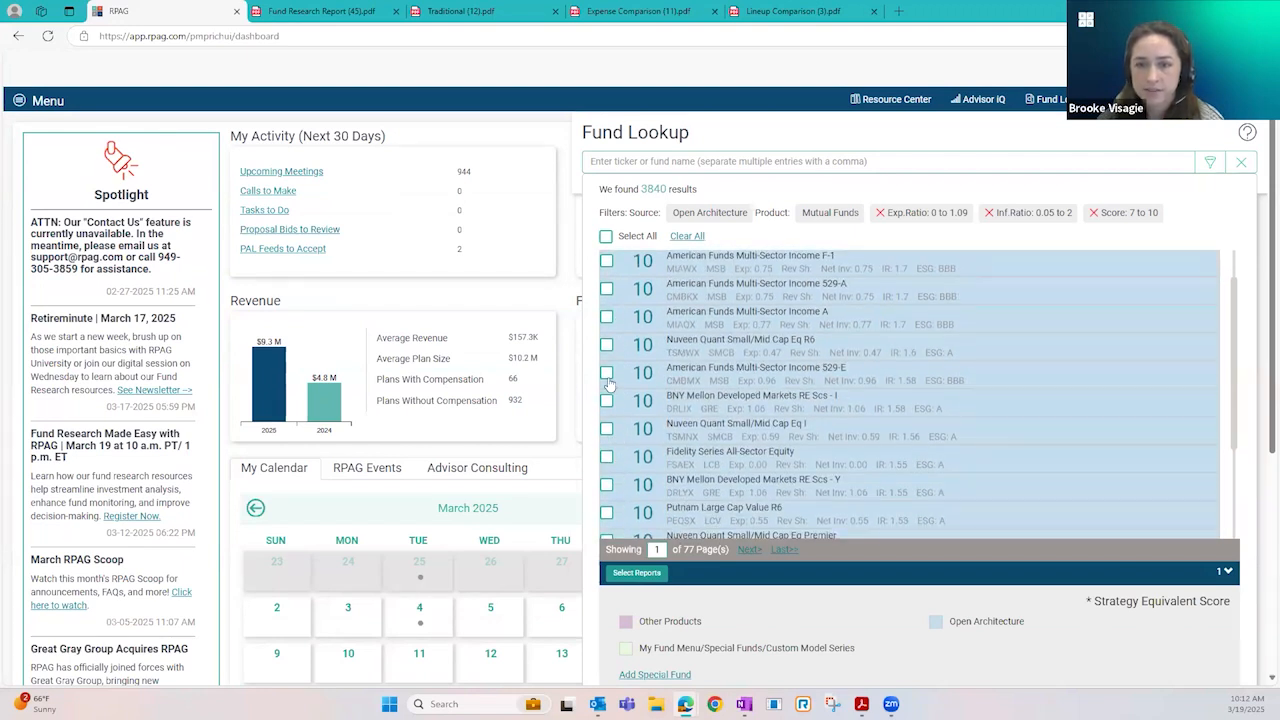
click(607, 372)
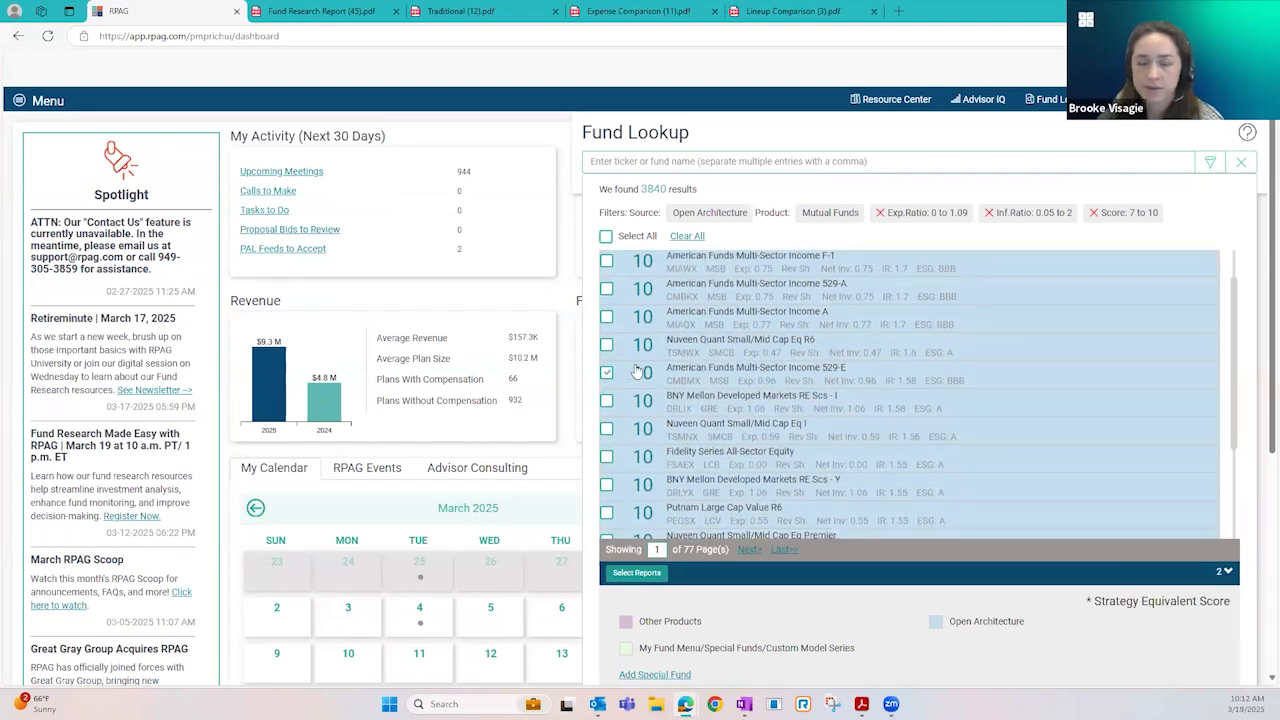
click(608, 318)
scroll(694, 370, up, 3)
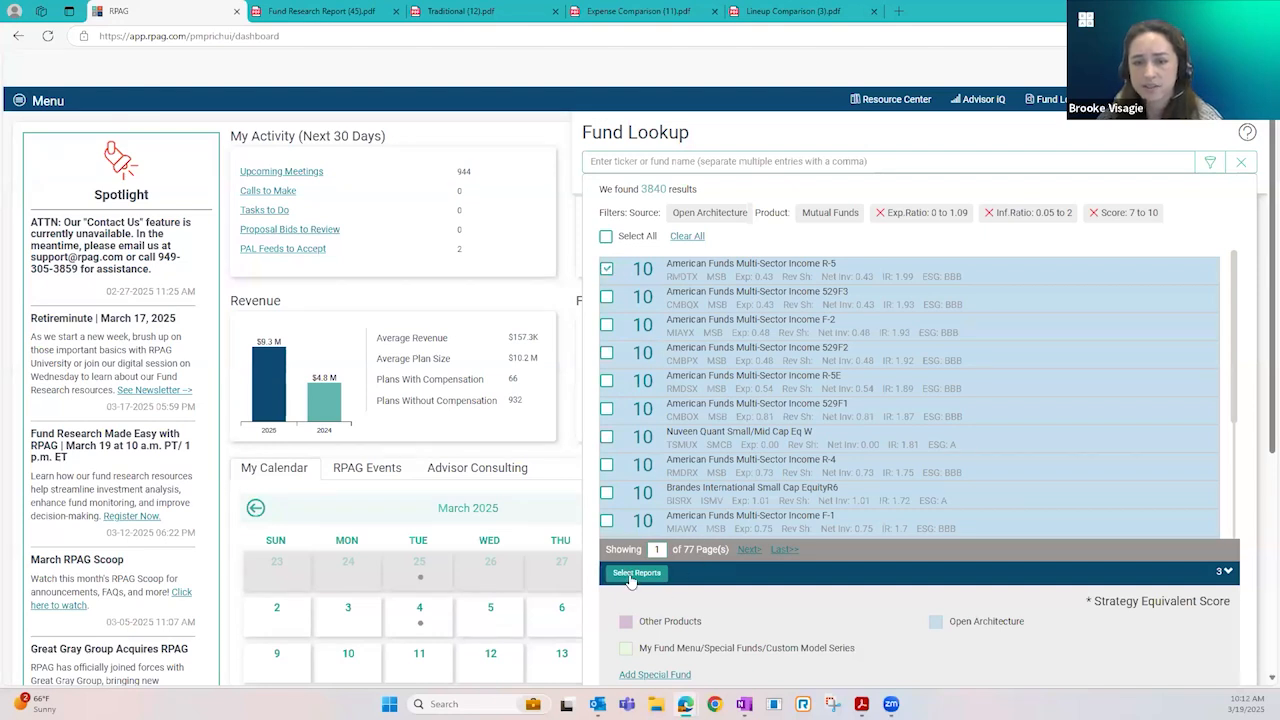
Step: Open the report selection for the chosen funds and preview report types such as Calendar Year Performance and Client List
scroll(632, 578, down, 1)
click(626, 511)
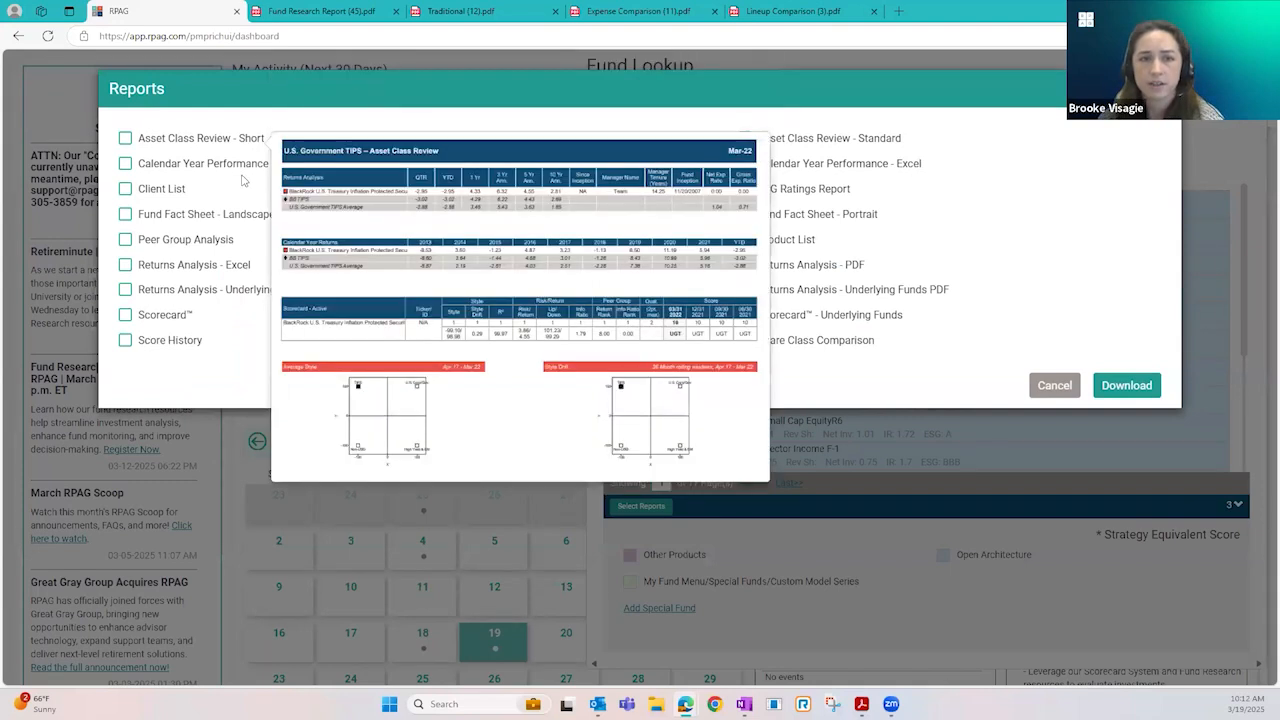
mouse_move(240, 170)
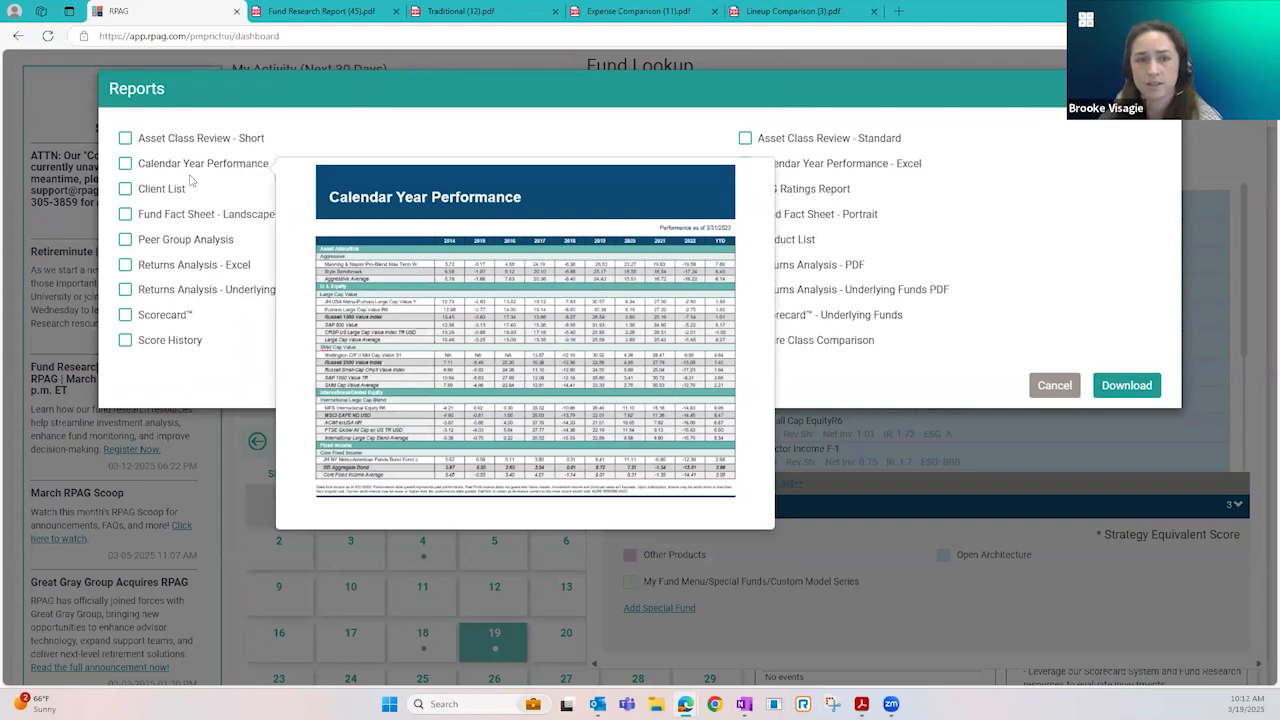
mouse_move(173, 195)
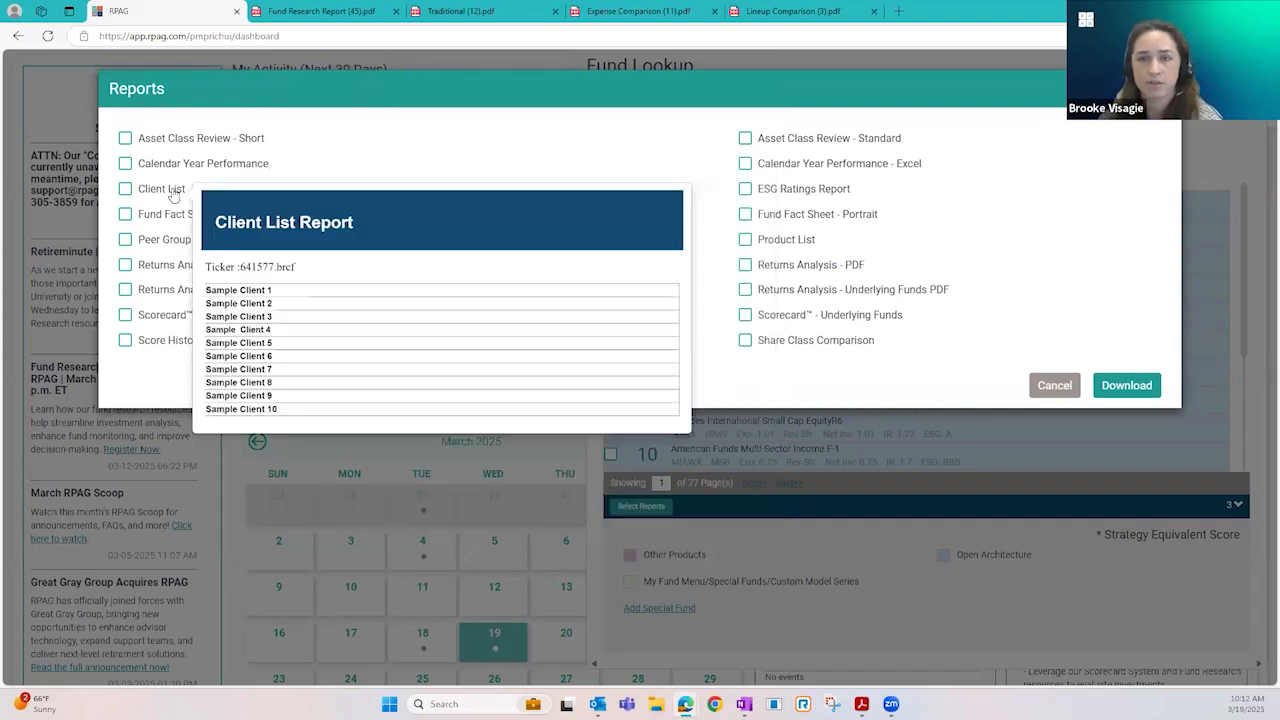
mouse_move(793, 243)
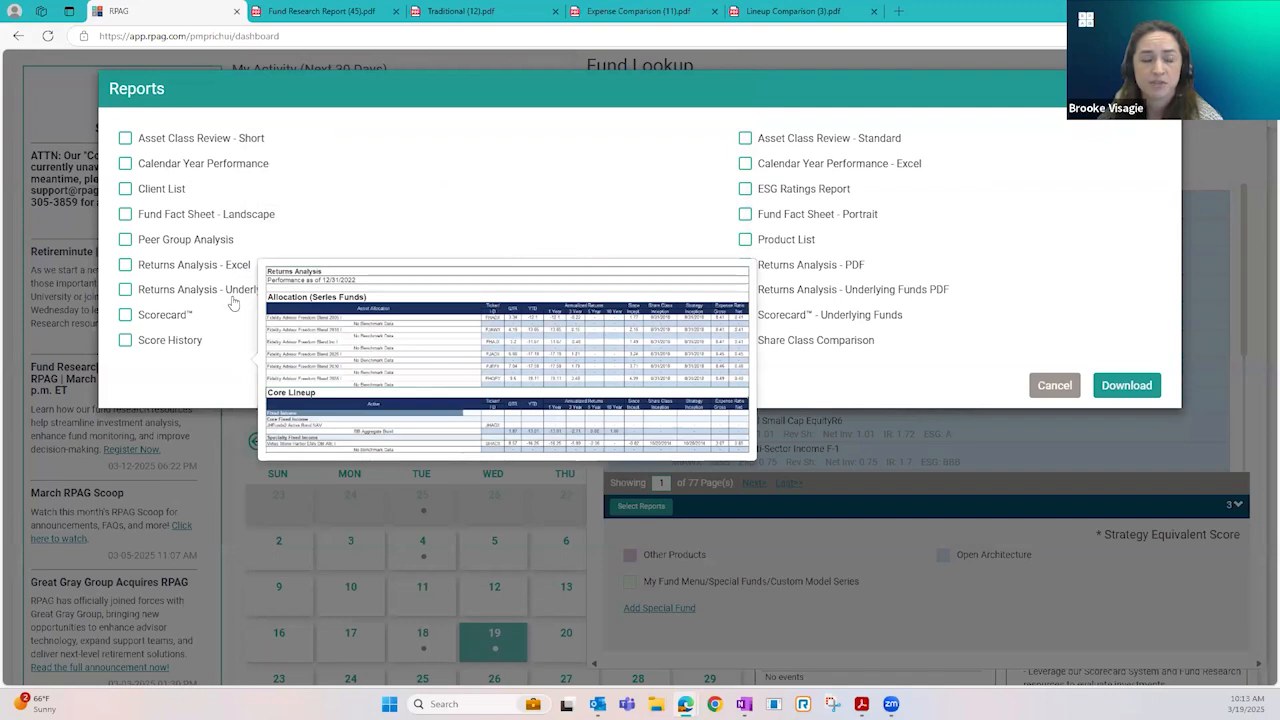
mouse_move(232, 295)
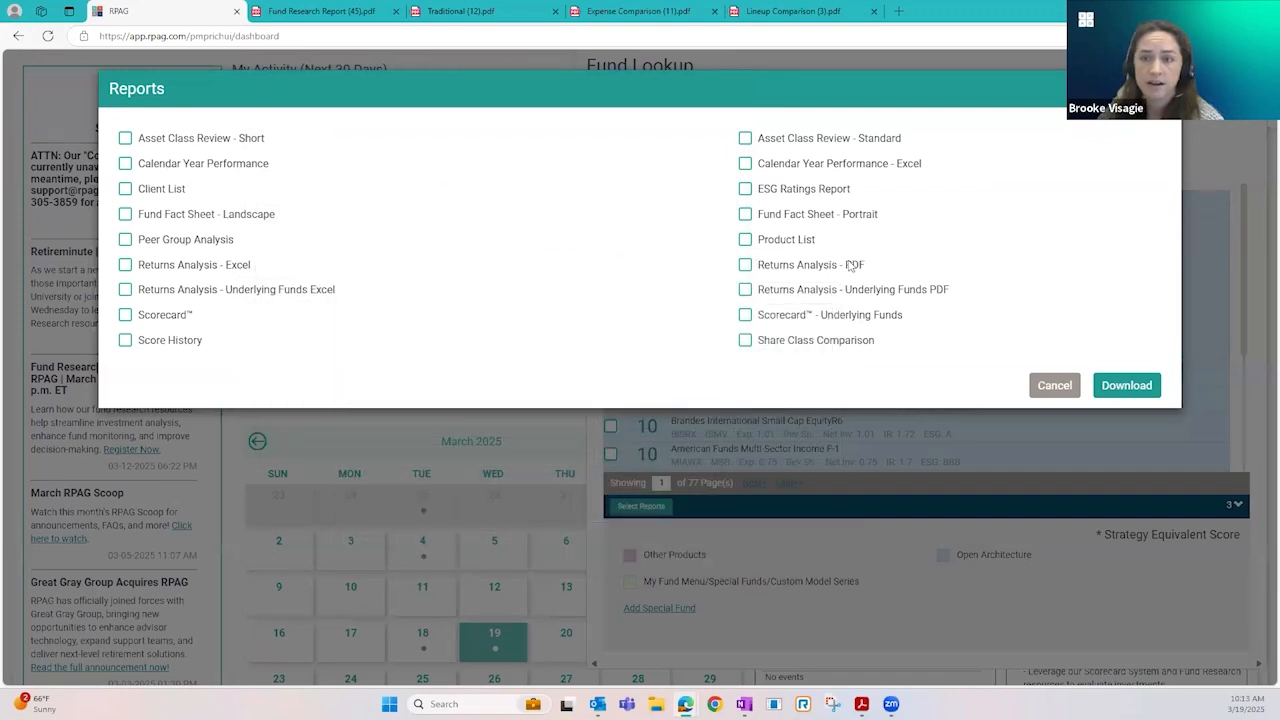
mouse_move(906, 173)
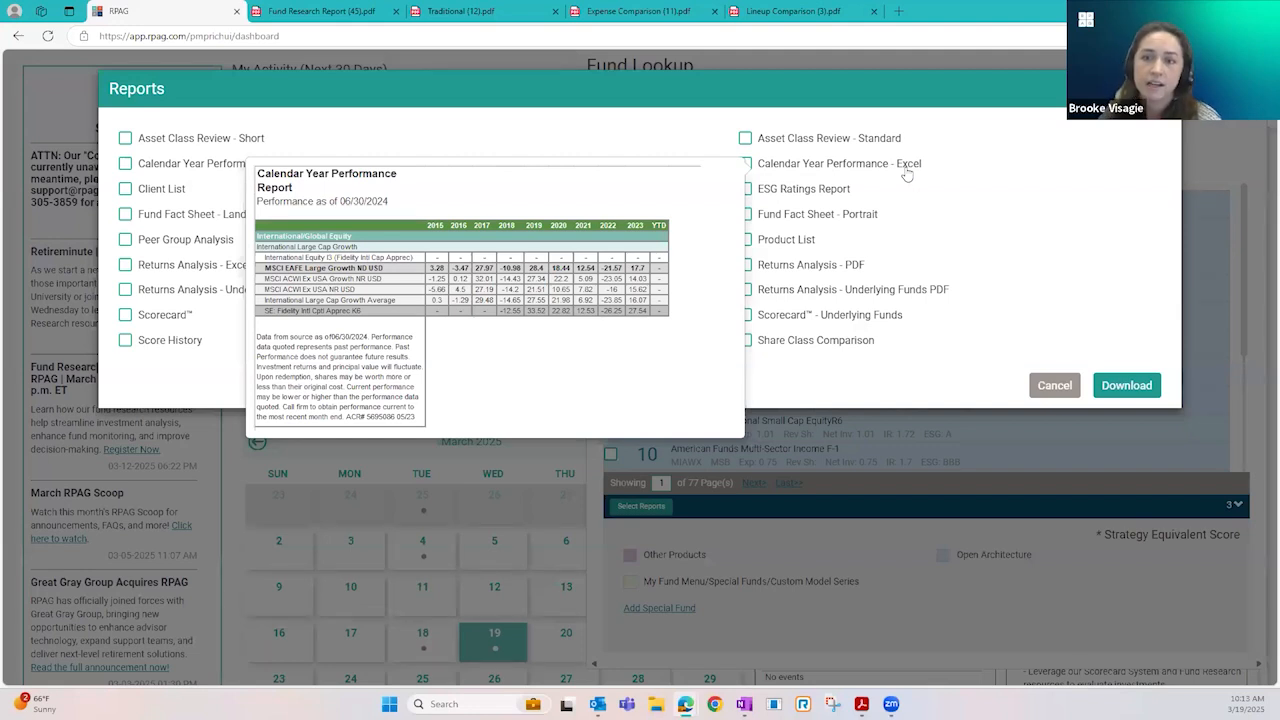
Step: Try selecting the Calendar Year Performance, Scorecard and Score History reports, and then the Calendar Year Performance - Excel report instead
click(125, 165)
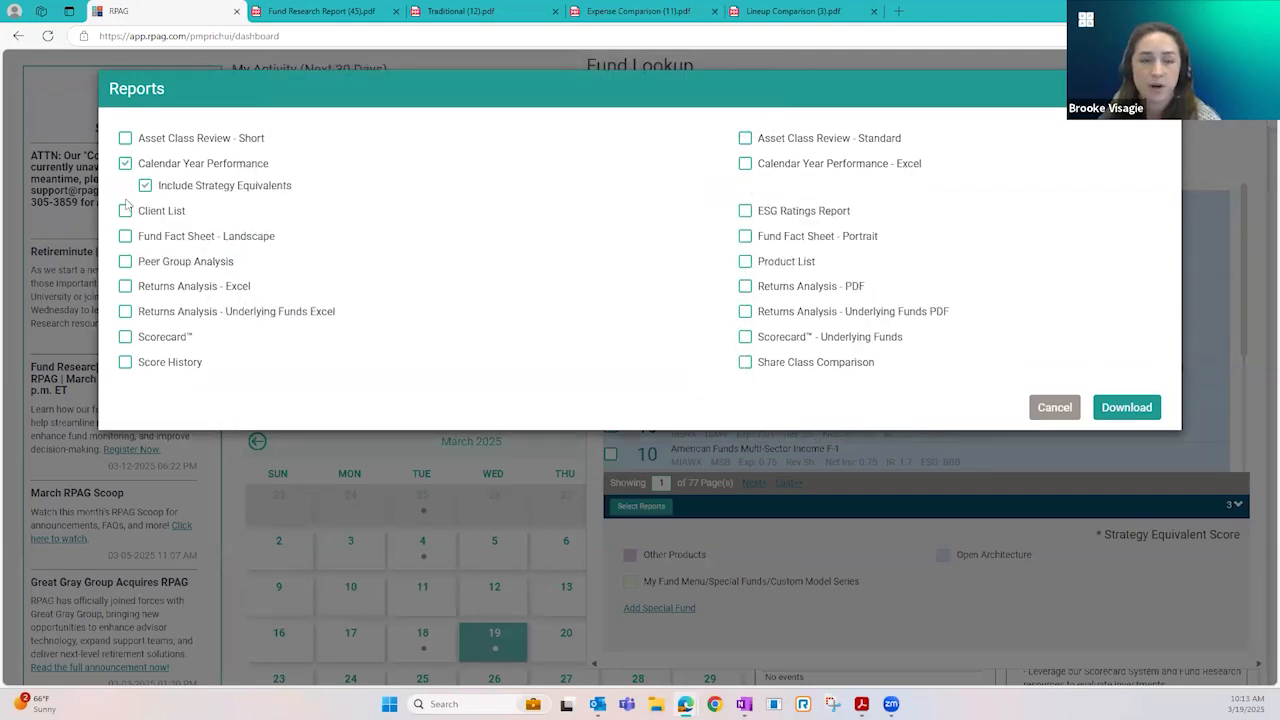
click(125, 337)
click(125, 385)
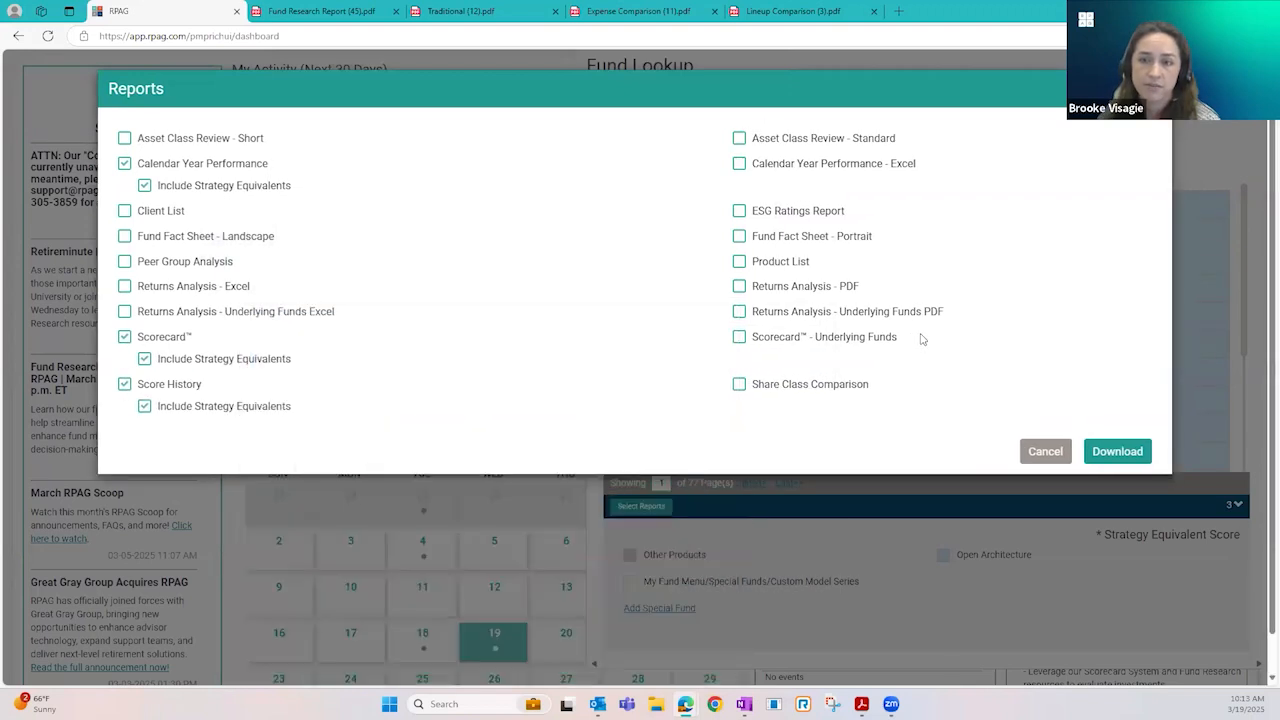
click(746, 164)
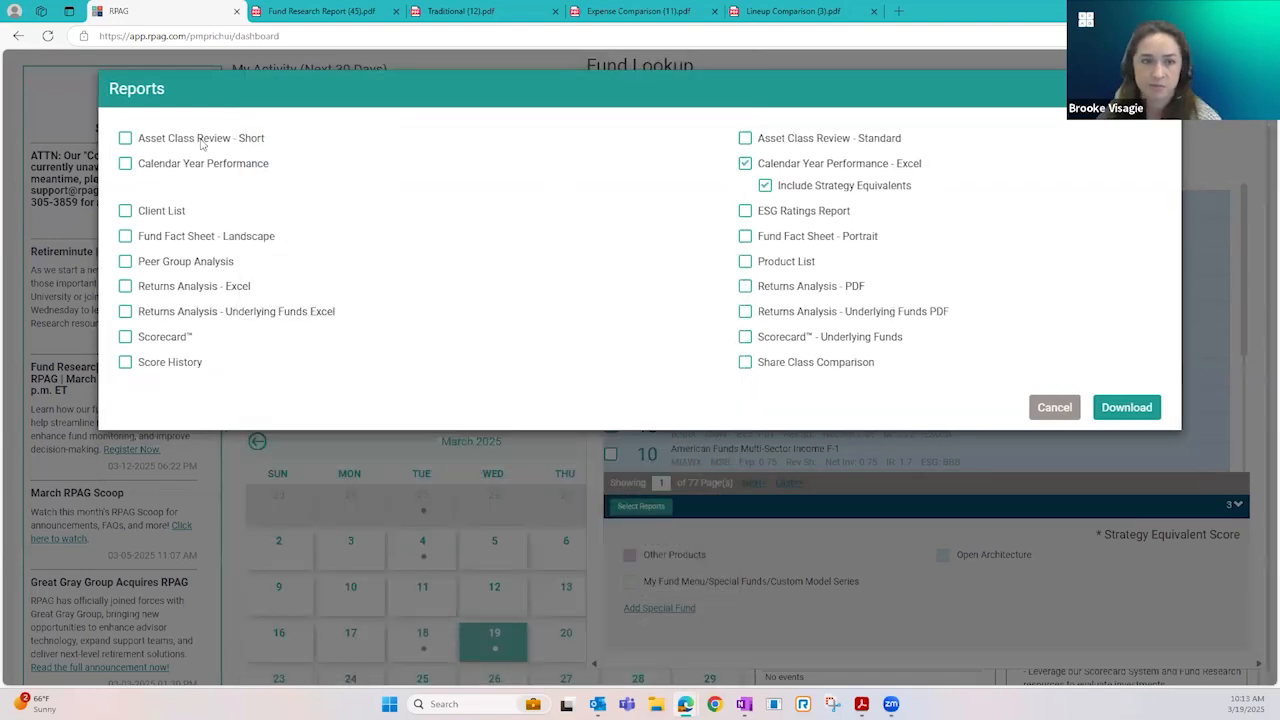
mouse_move(910, 165)
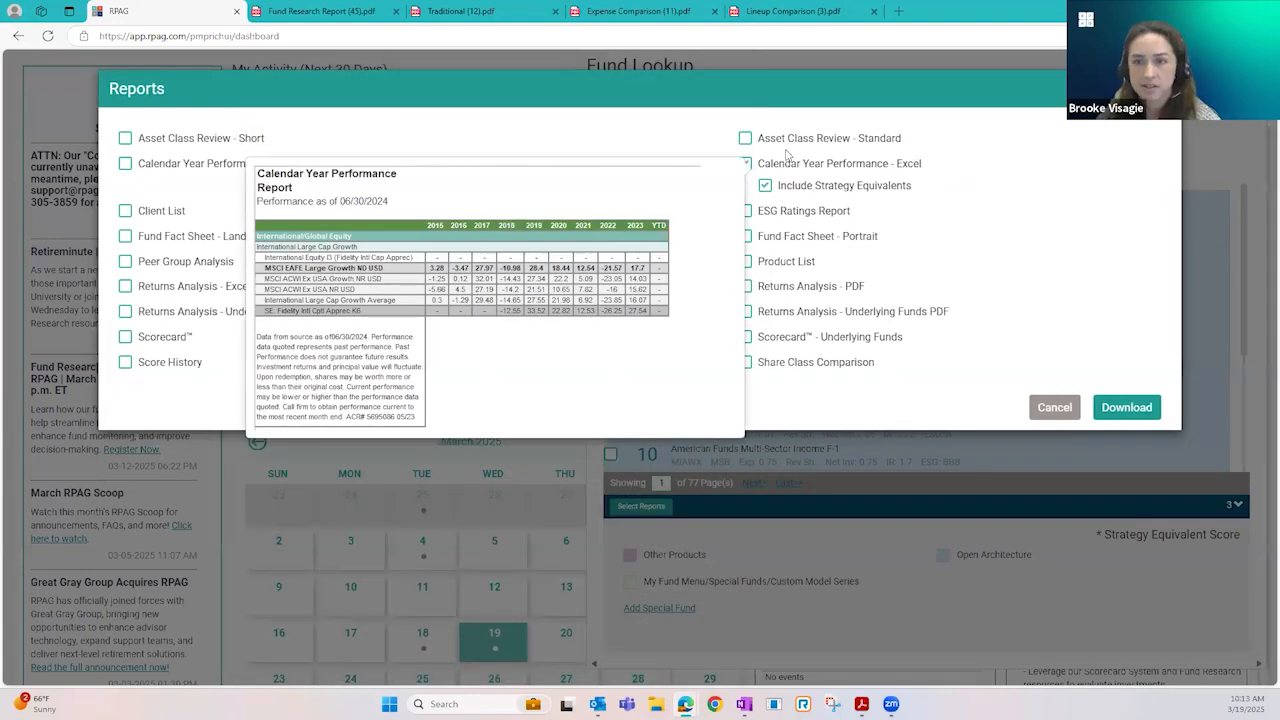
click(746, 164)
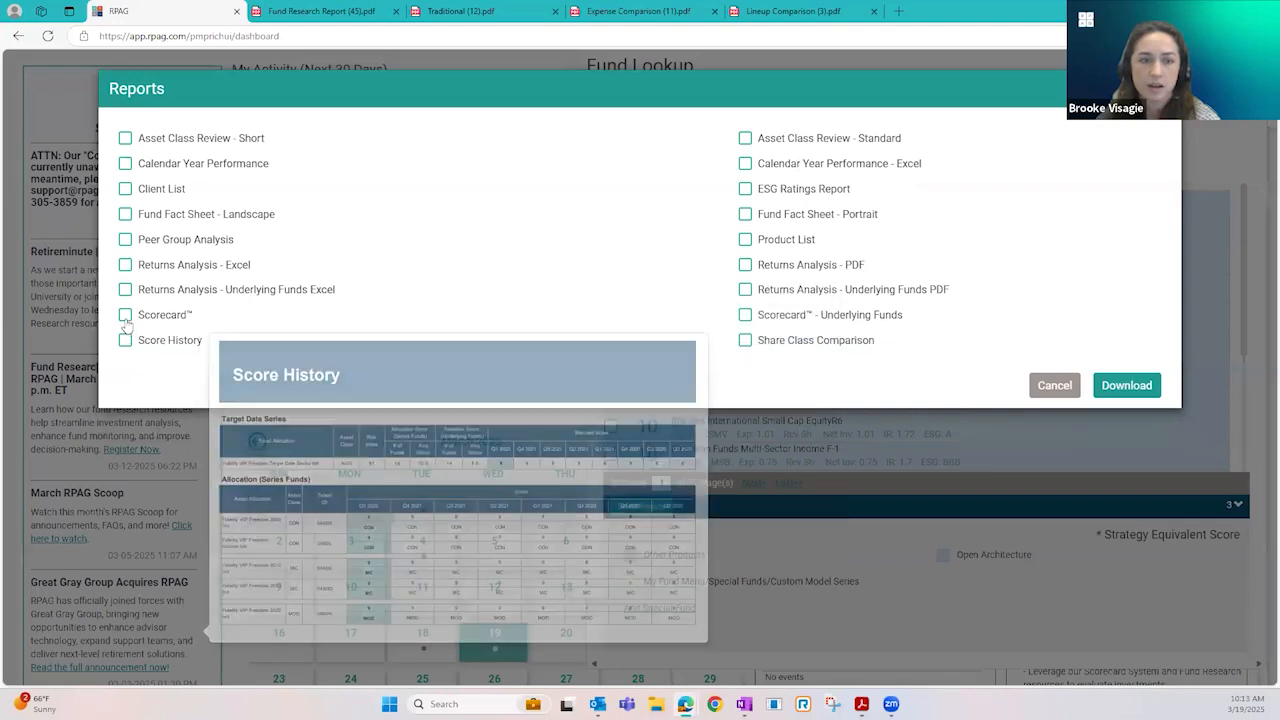
Step: Select the Scorecard and Score History reports including strategy equivalents, and download them
click(125, 314)
click(125, 362)
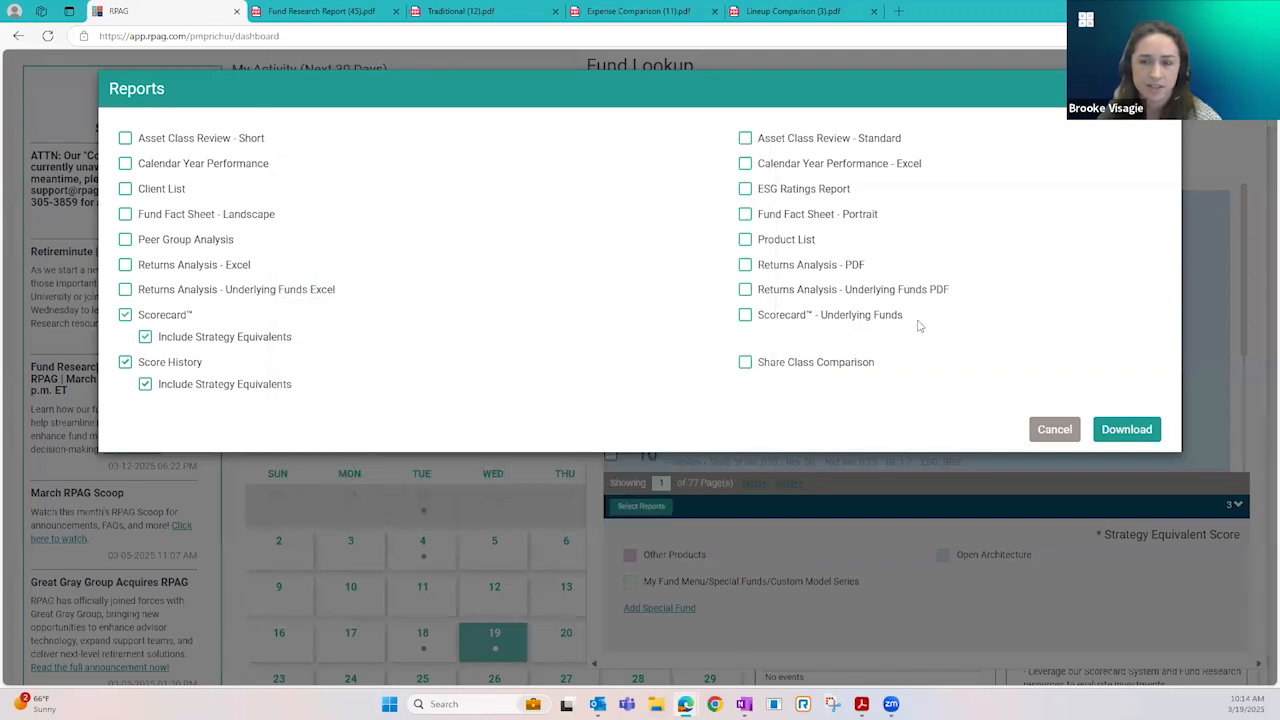
click(1146, 430)
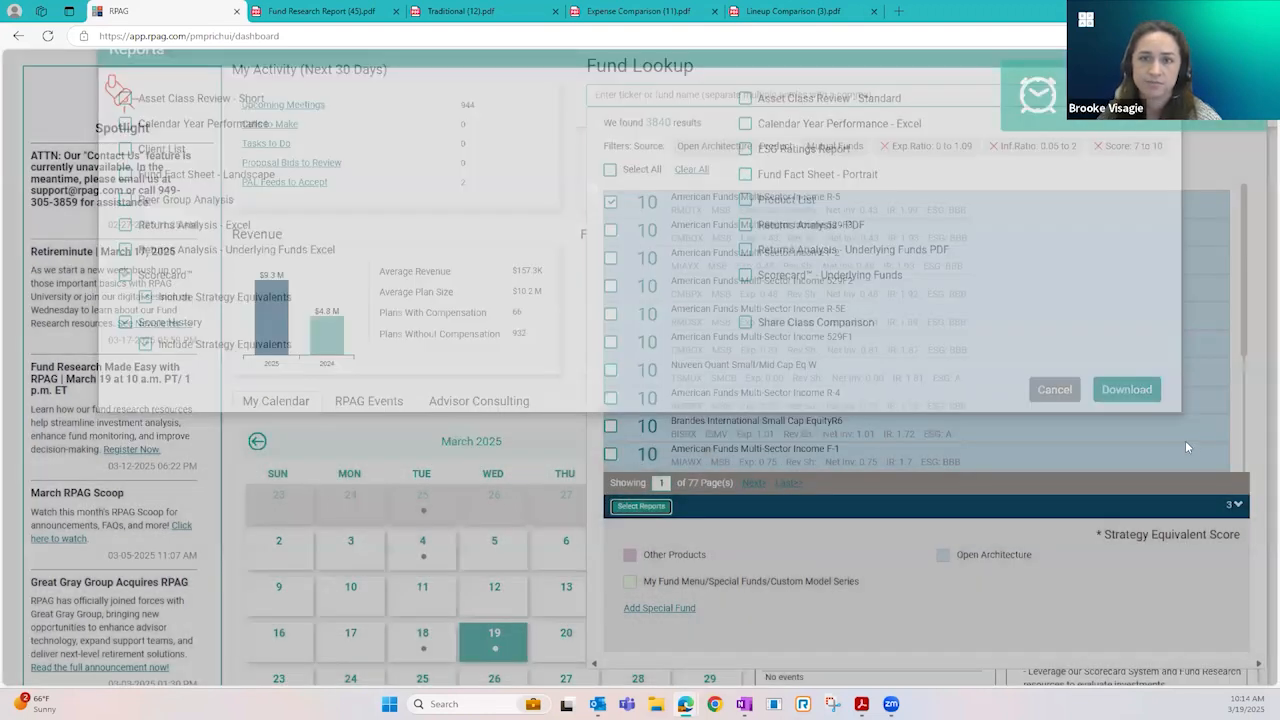
Step: Switch to Fund Research Report (45).pdf and examine the Calendar Year Performance table on its first page
click(323, 10)
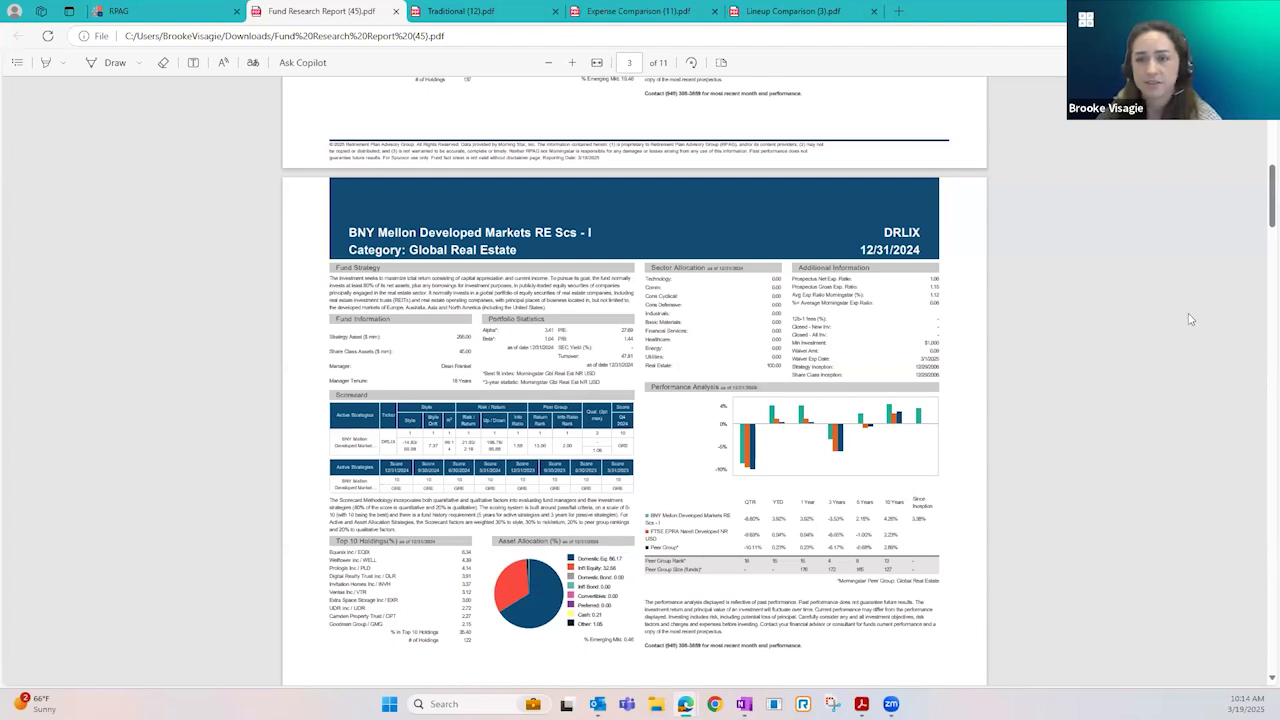
scroll(1233, 299, up, 2)
scroll(1262, 148, up, 10)
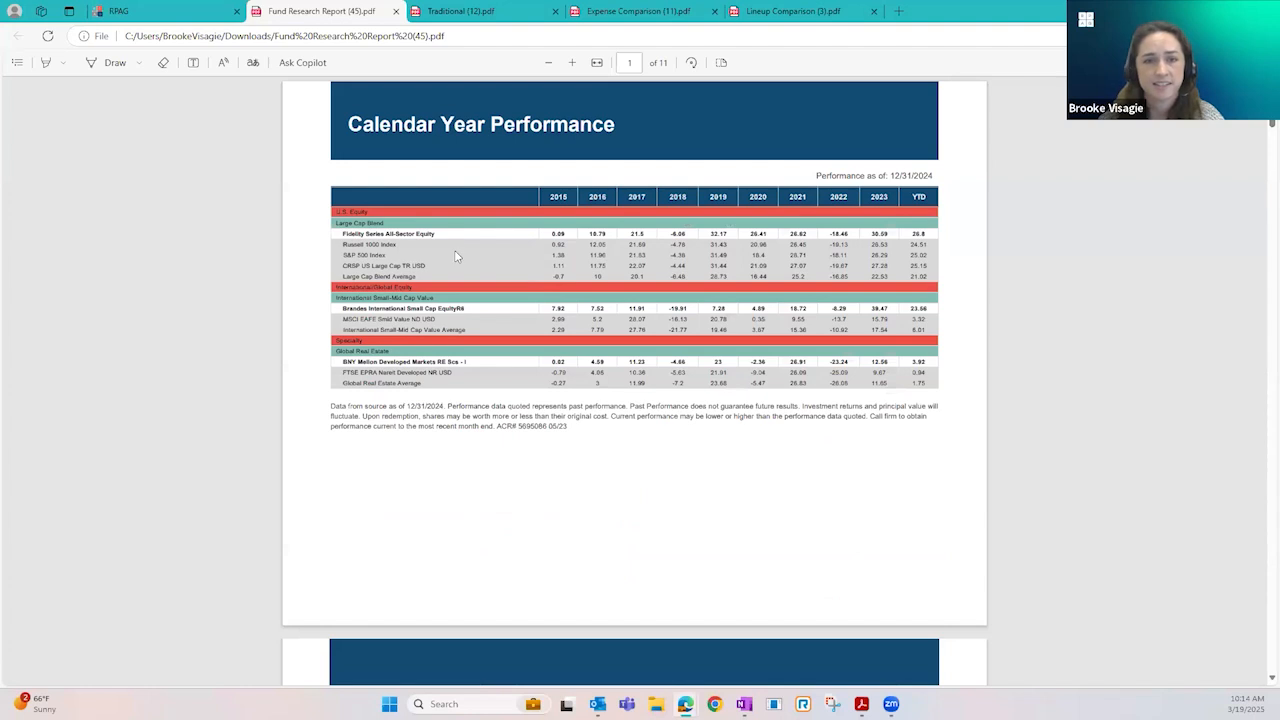
click(430, 234)
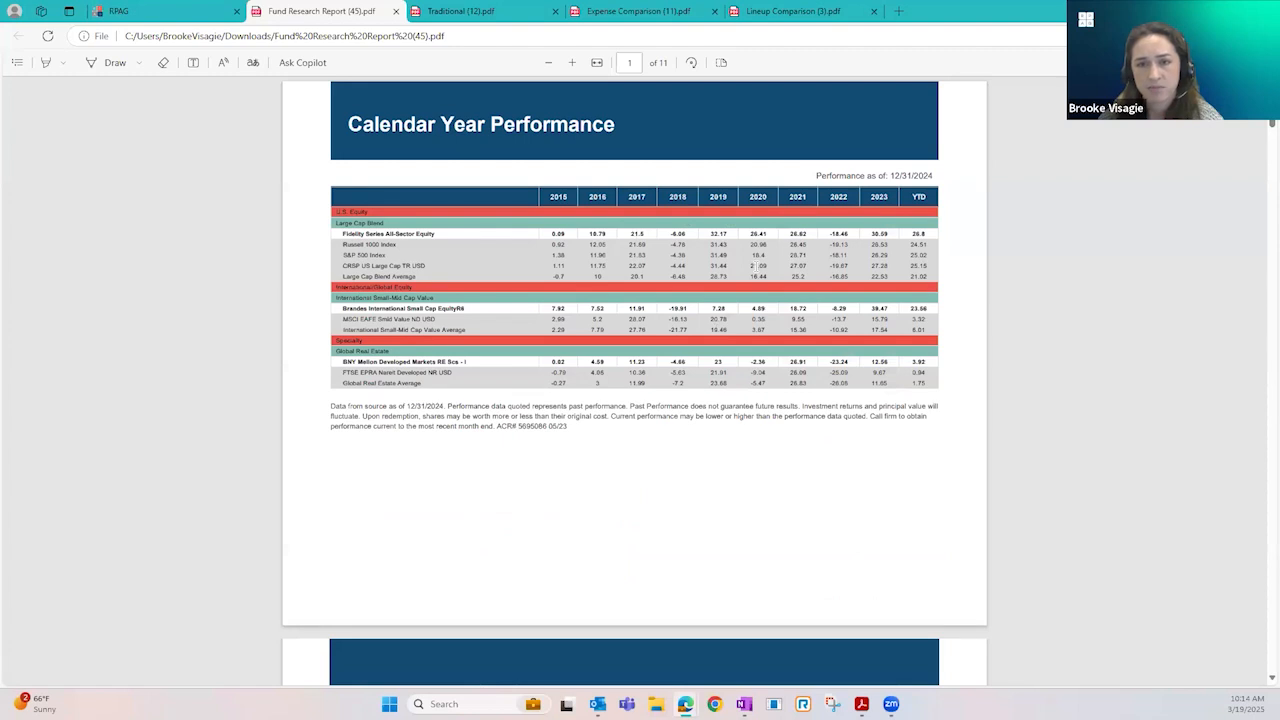
Step: Examine the rest of the fund research report, including the fund fact sheets, disclosures, Scorecard, Returns Analysis and Score History pages
scroll(754, 274, down, 5)
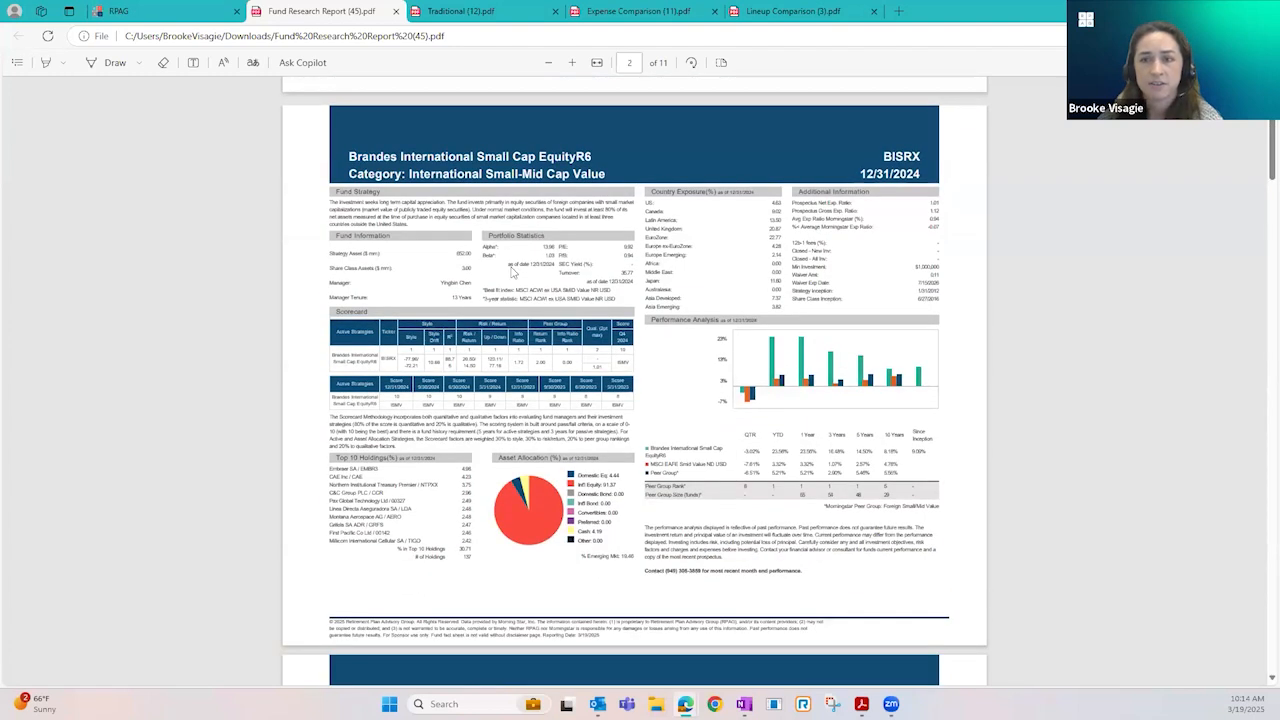
scroll(880, 430, down, 6)
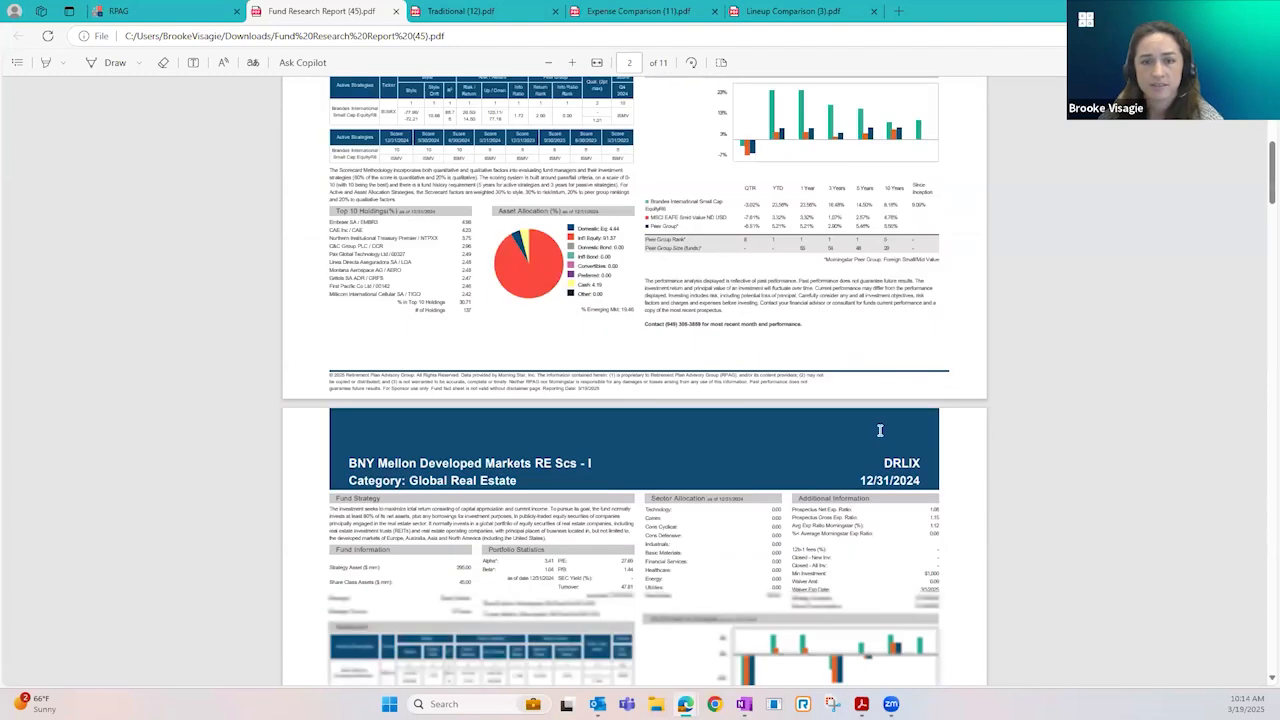
scroll(878, 435, down, 15)
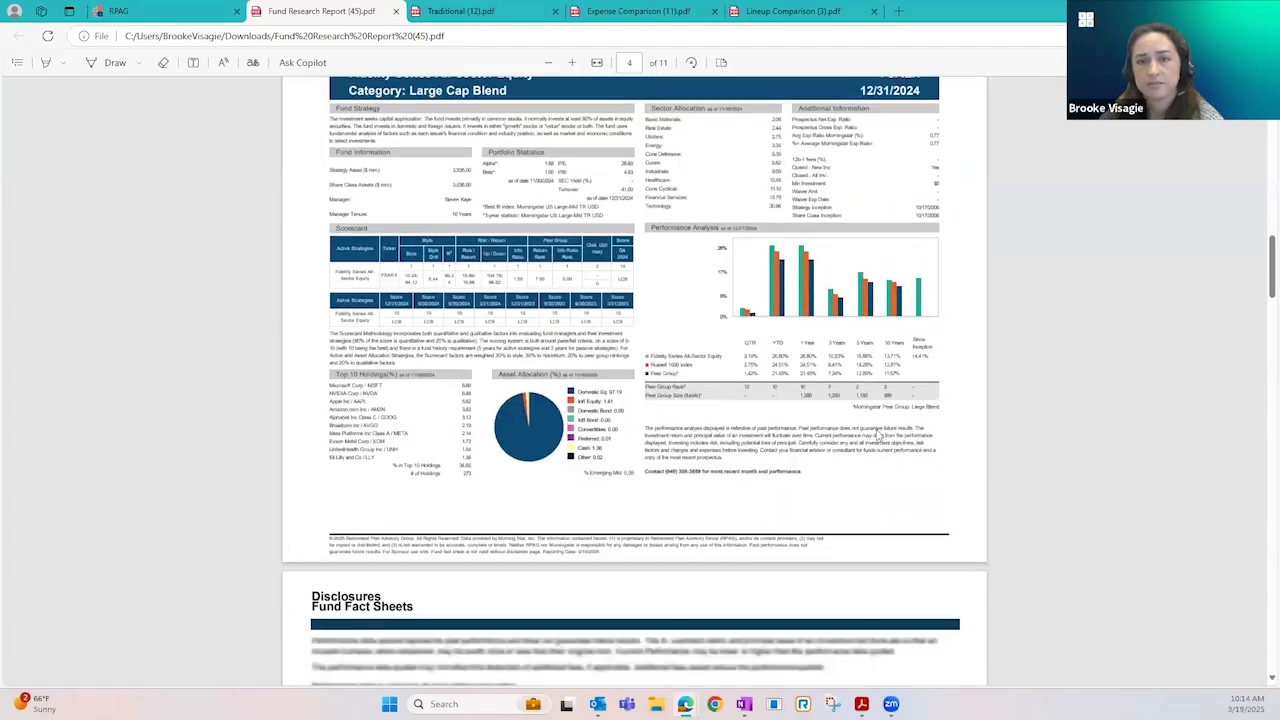
scroll(876, 423, down, 20)
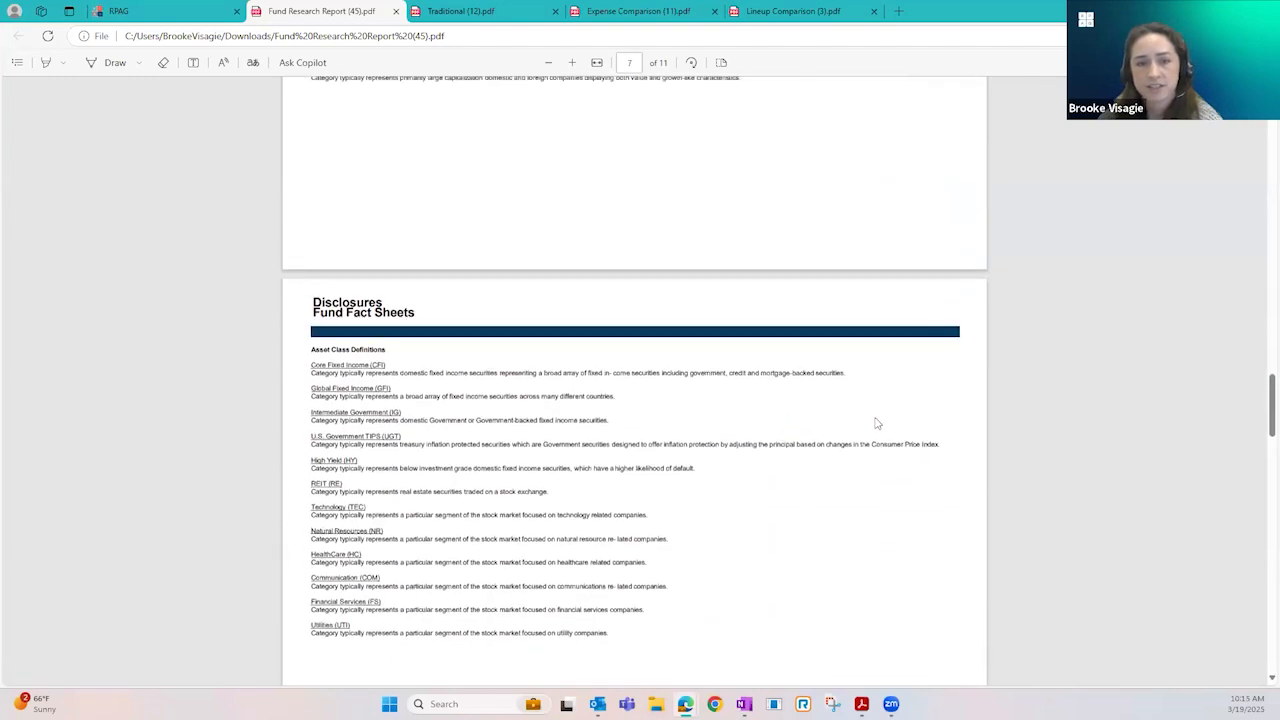
scroll(878, 402, down, 3)
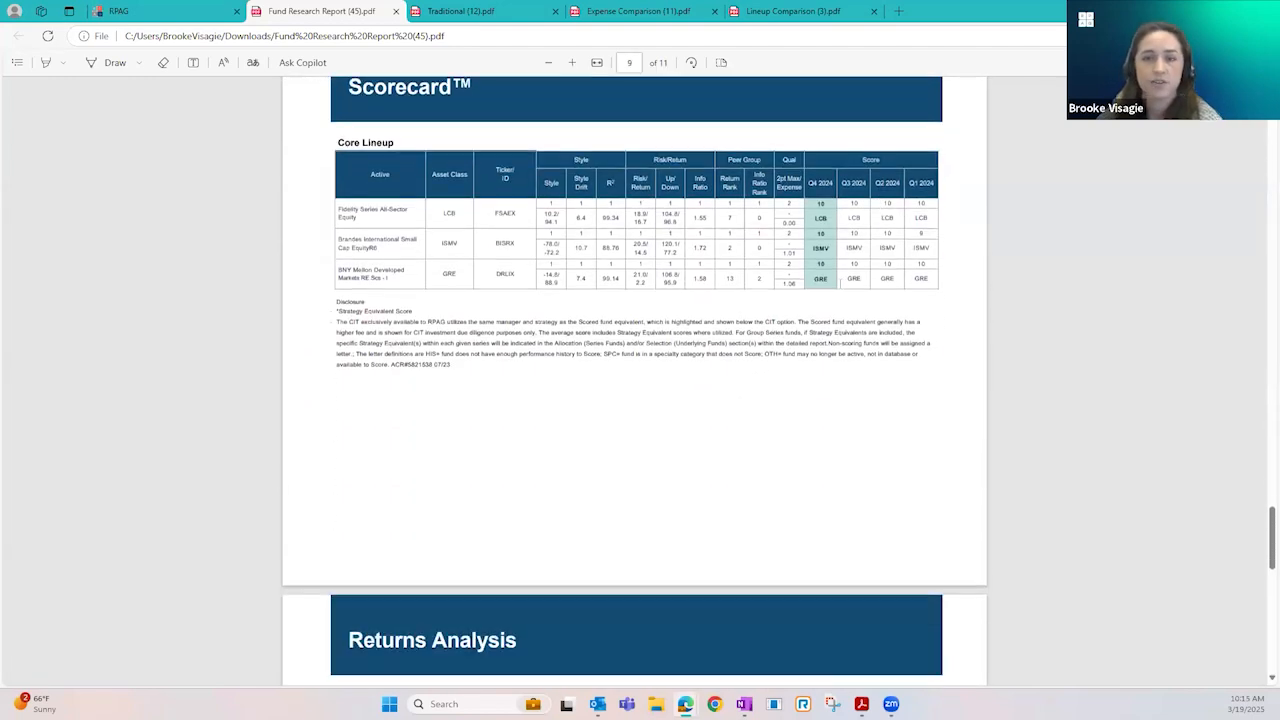
scroll(922, 318, down, 7)
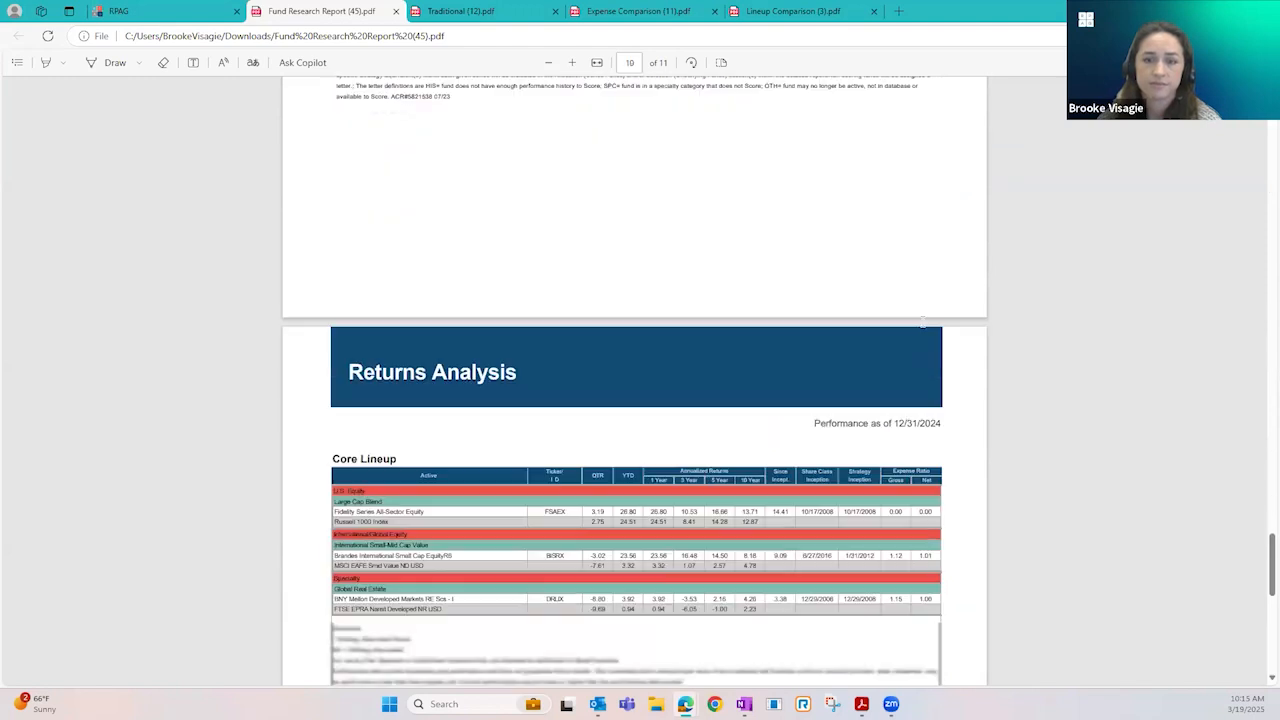
scroll(805, 521, down, 7)
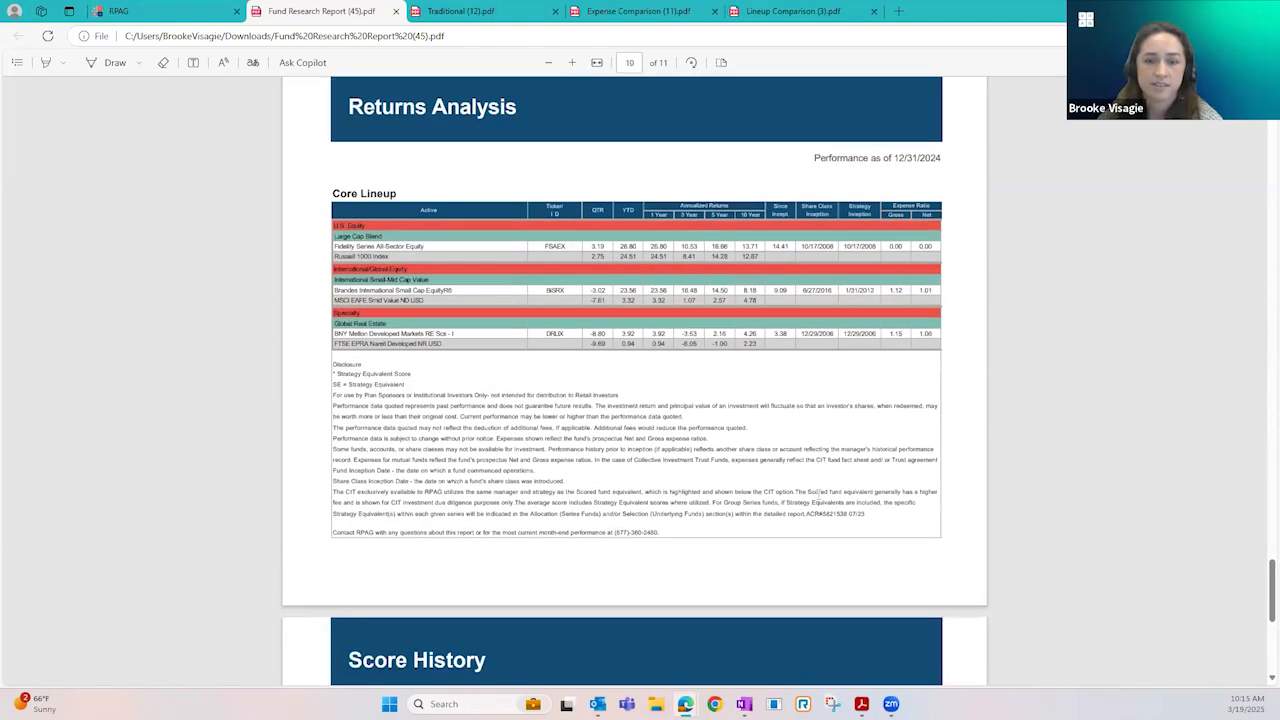
scroll(900, 537, down, 2)
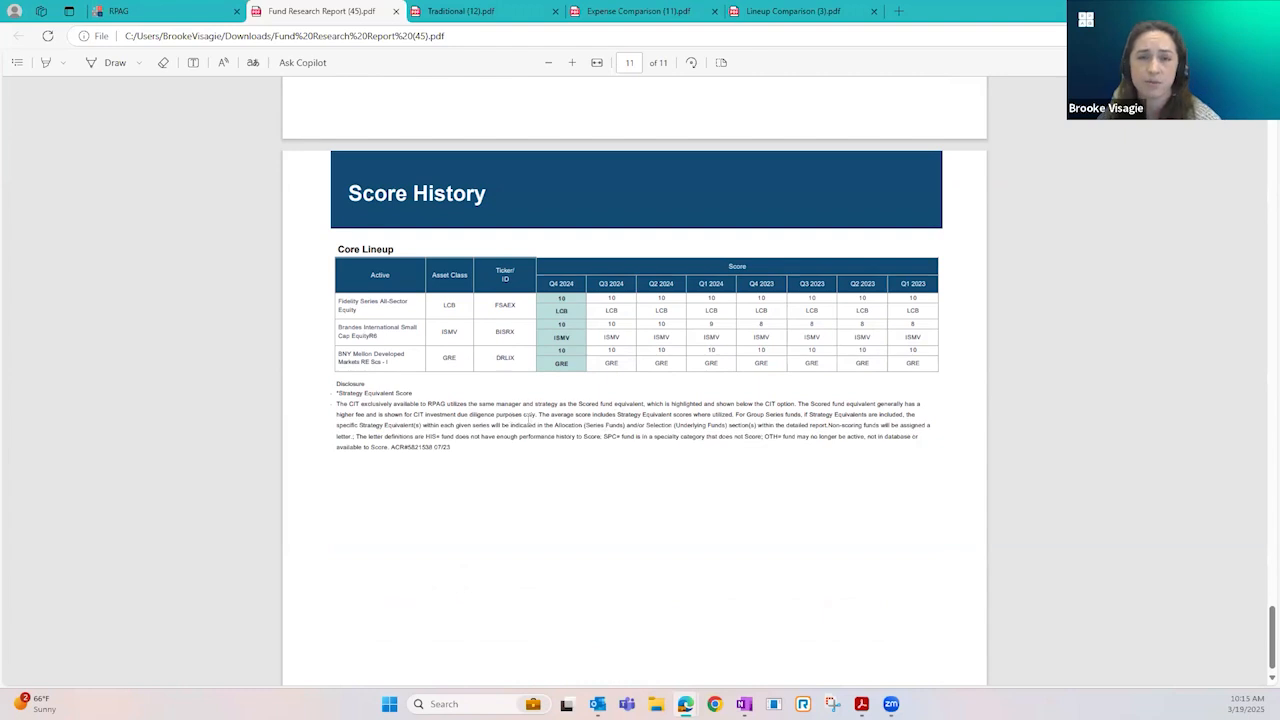
Step: Return to RPAG and open the Fund Research tool of the Scorecard System
click(160, 11)
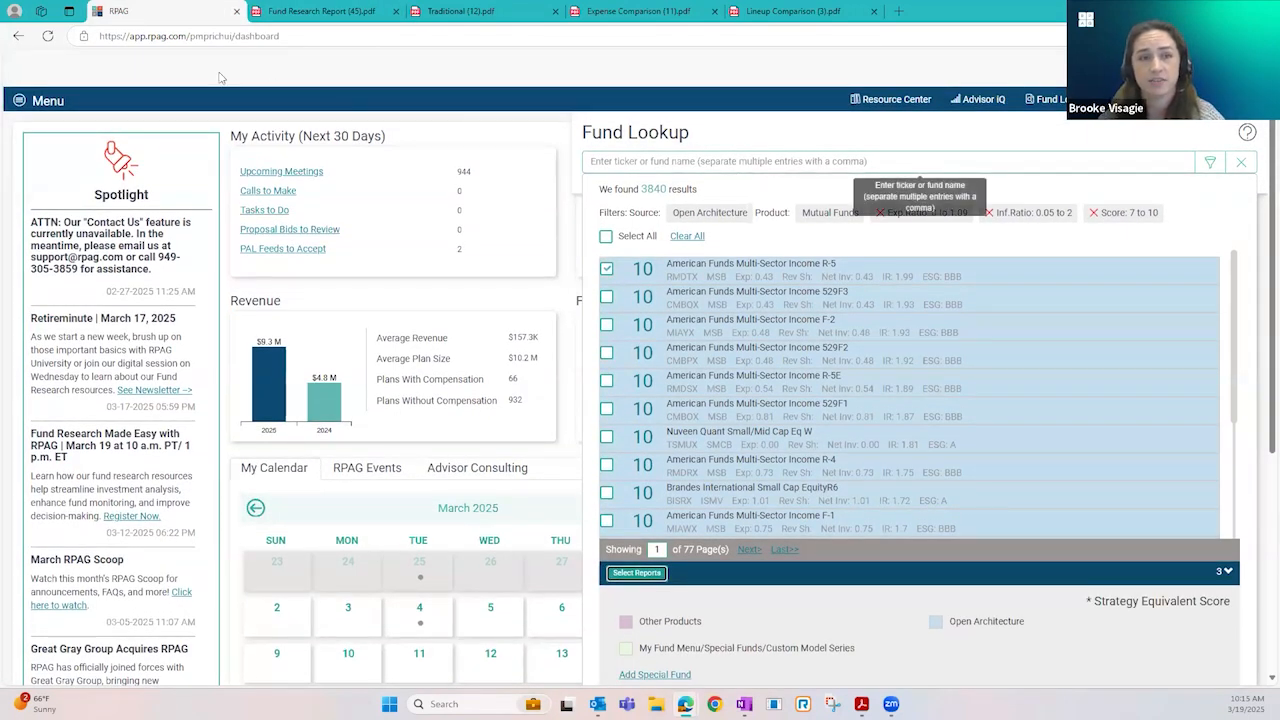
click(50, 102)
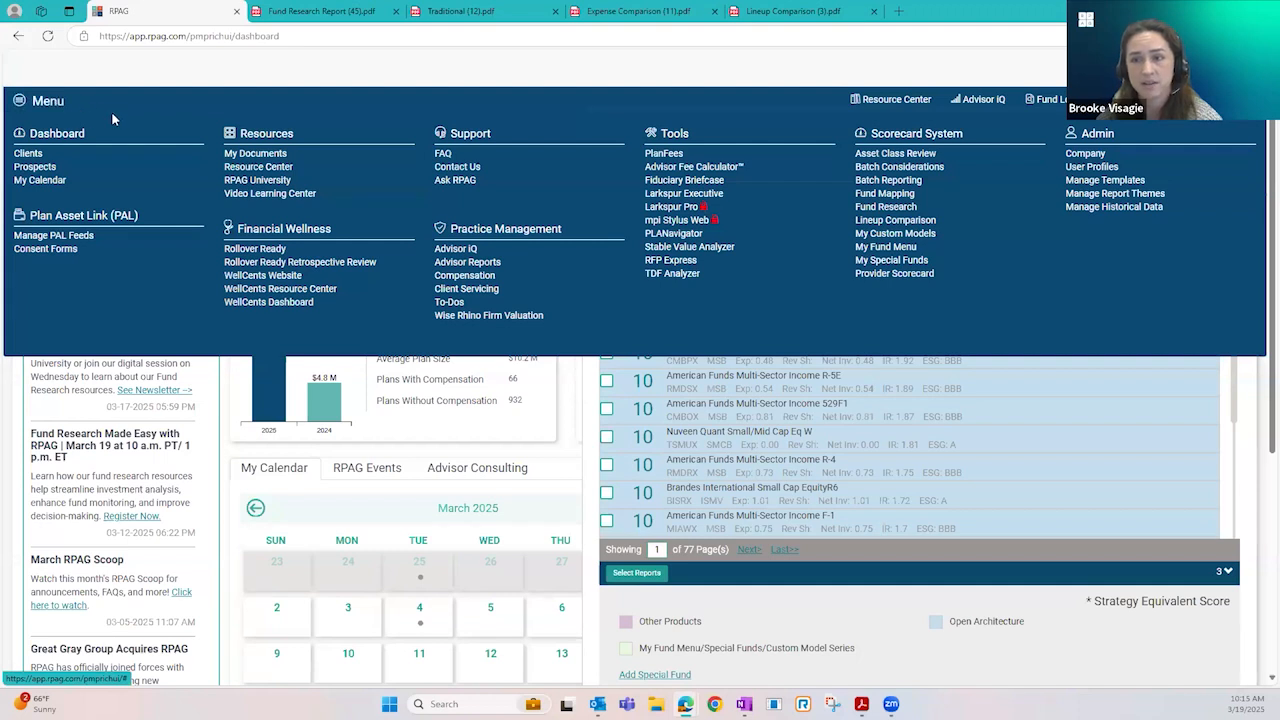
click(885, 207)
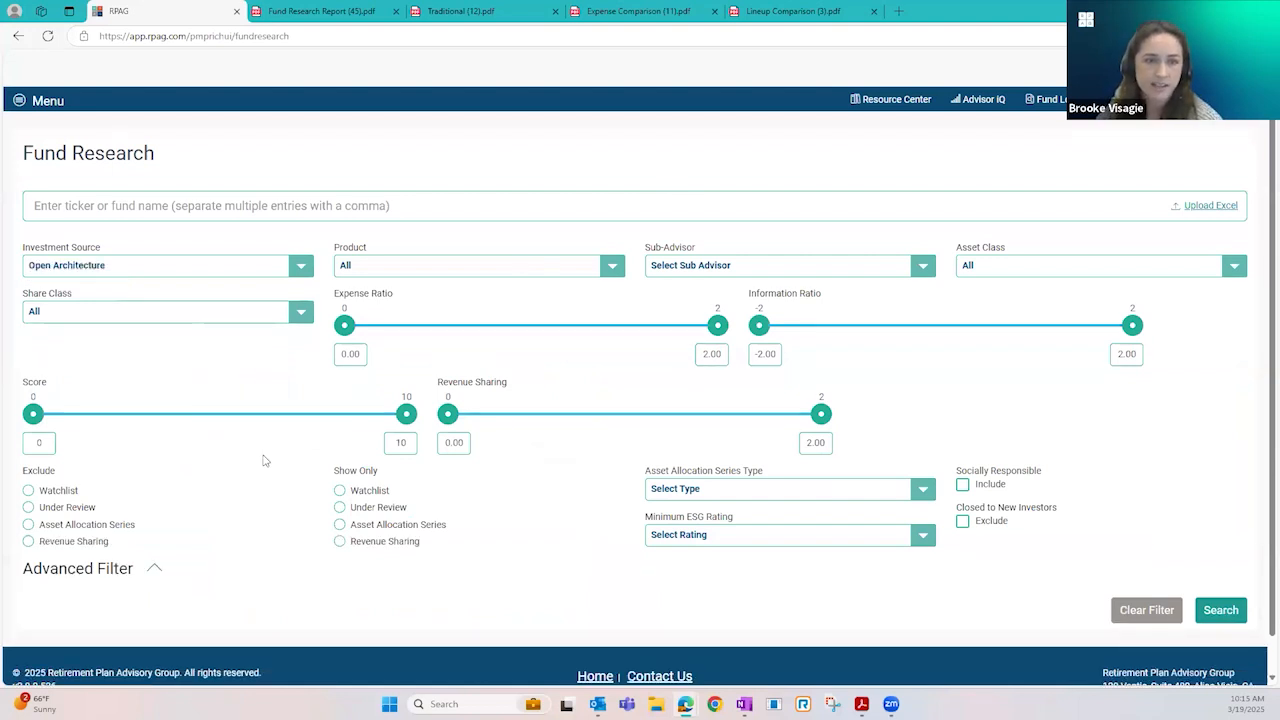
Step: Expand the advanced fund filters and set the strategy to Active
scroll(166, 526, down, 1)
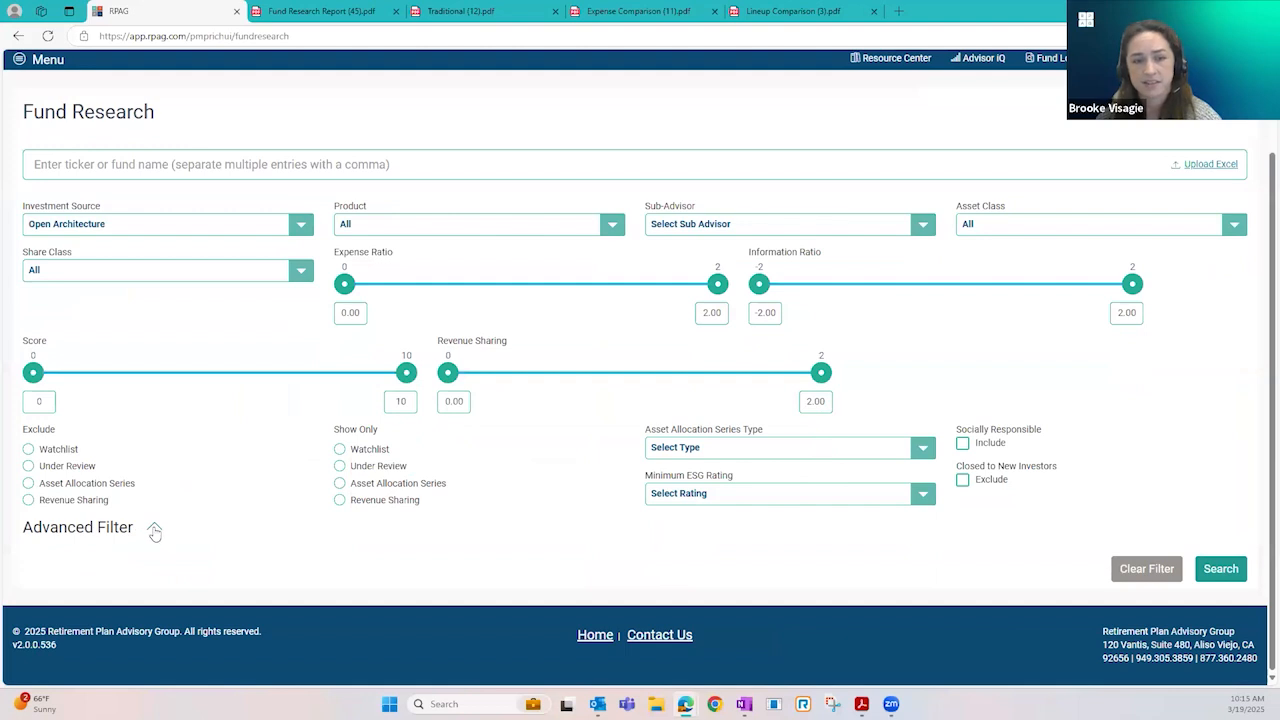
click(155, 531)
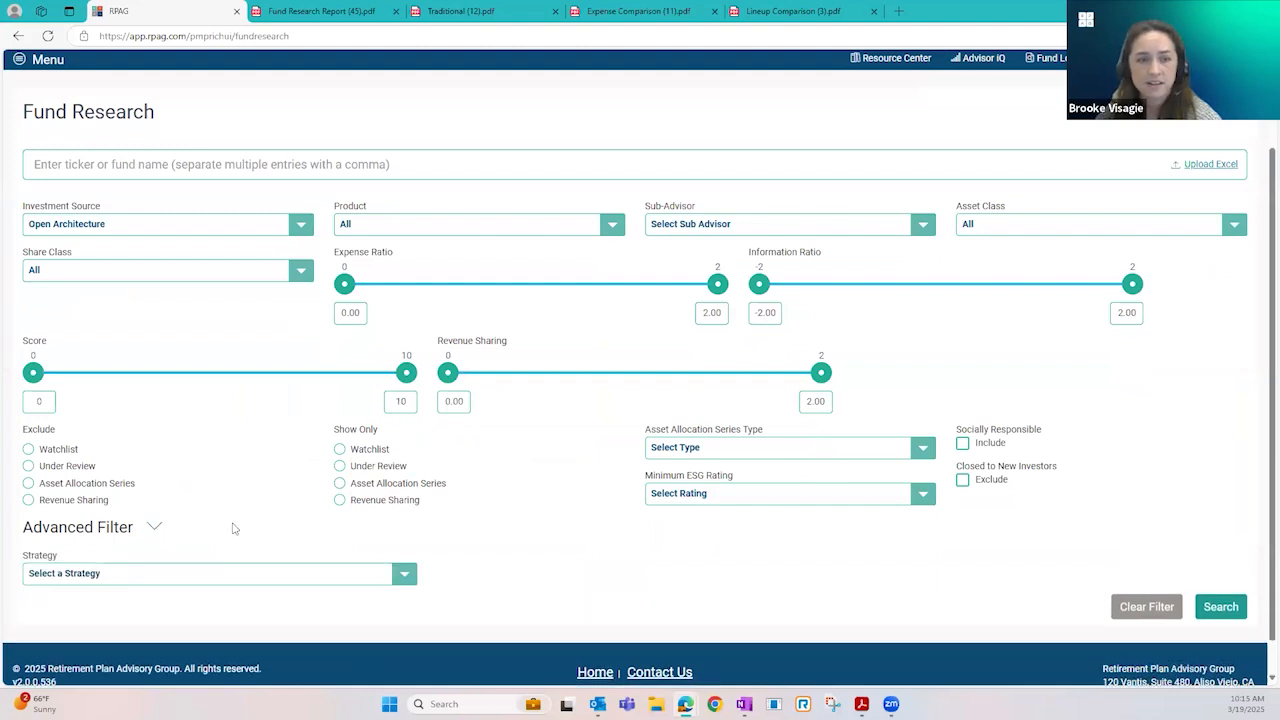
click(168, 573)
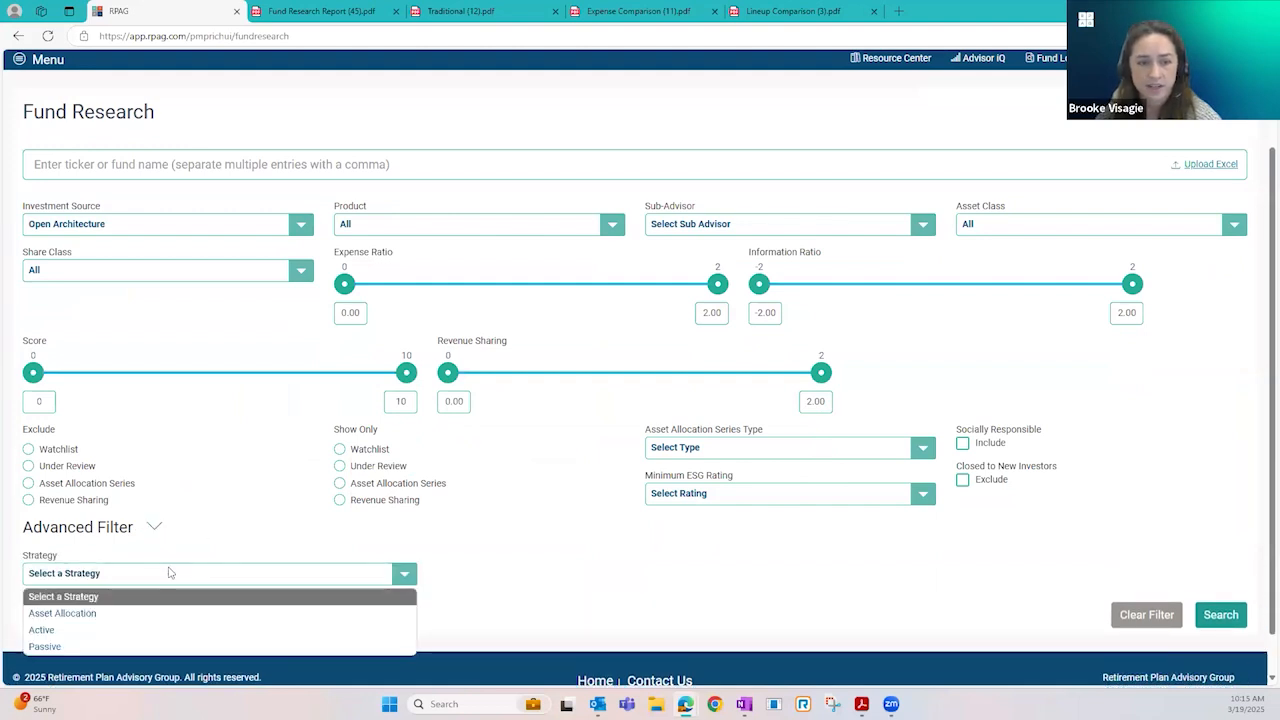
click(131, 630)
Step: Filter for scores from 7 to 10, with a Qualitative score of 2 and Style Drift set to Pass
scroll(720, 505, down, 2)
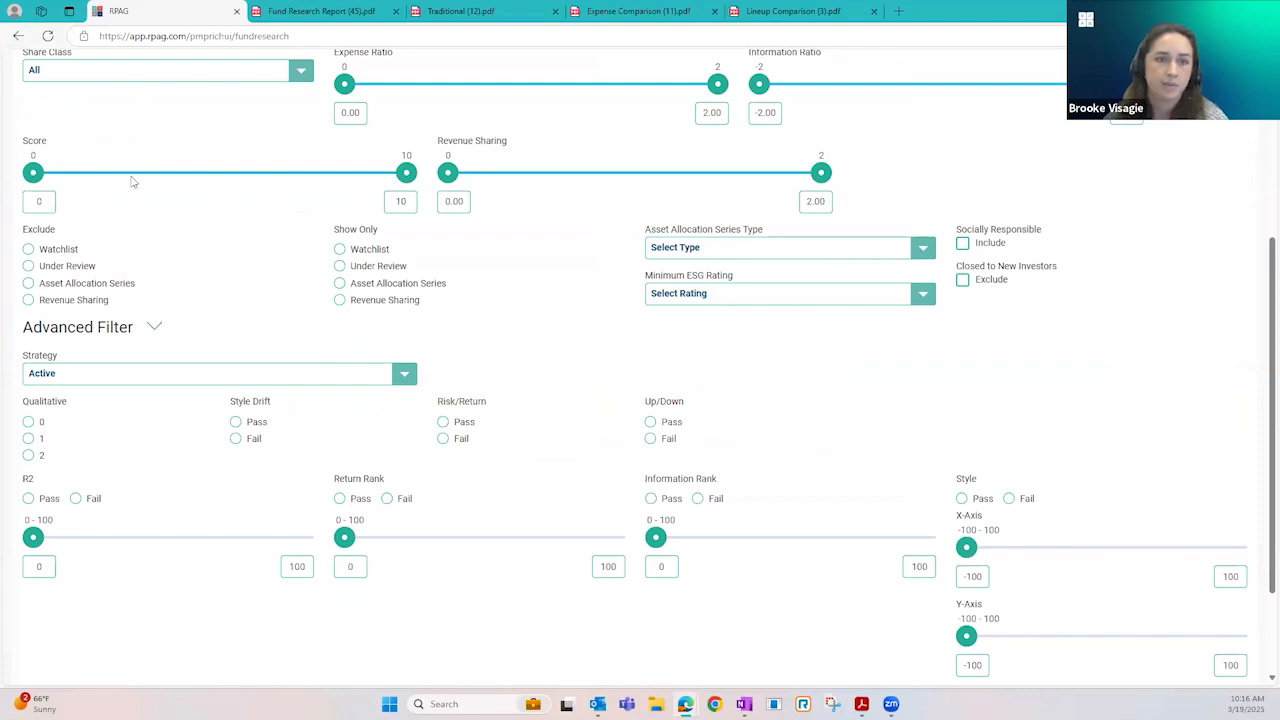
drag(33, 172, 188, 184)
click(283, 181)
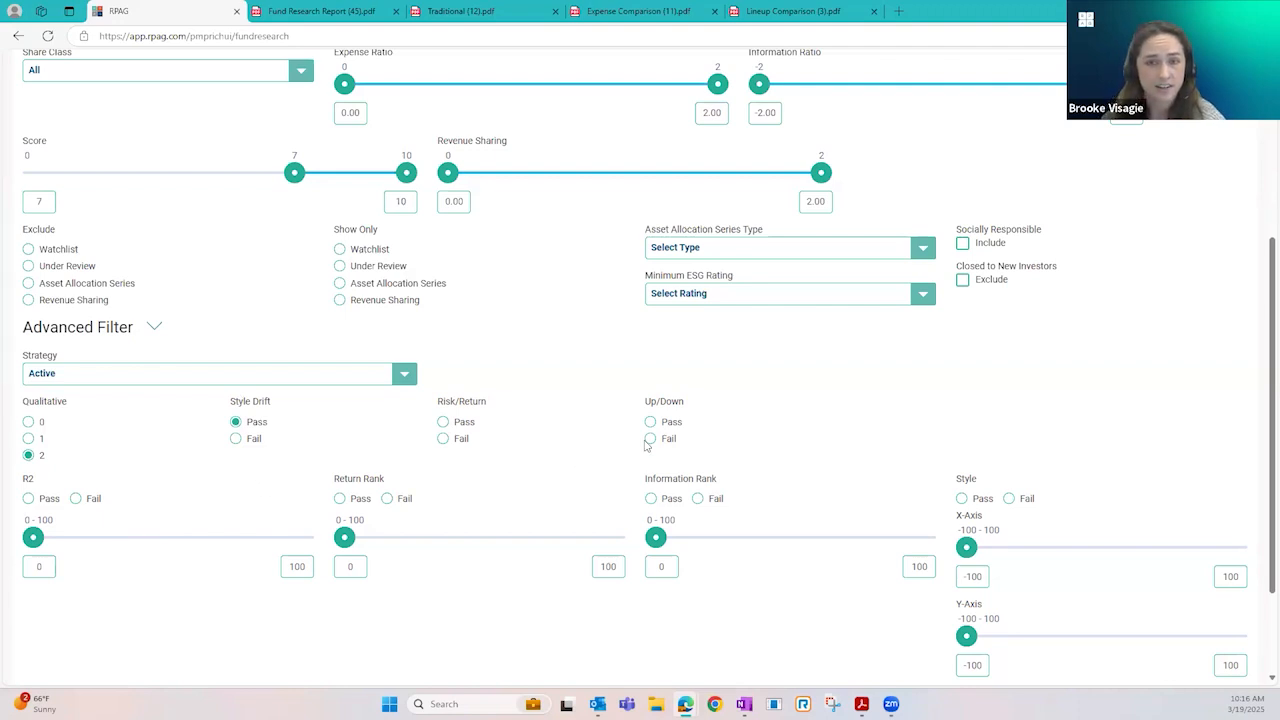
Step: Review the chosen filter settings and run the fund search with them
scroll(580, 380, up, 2)
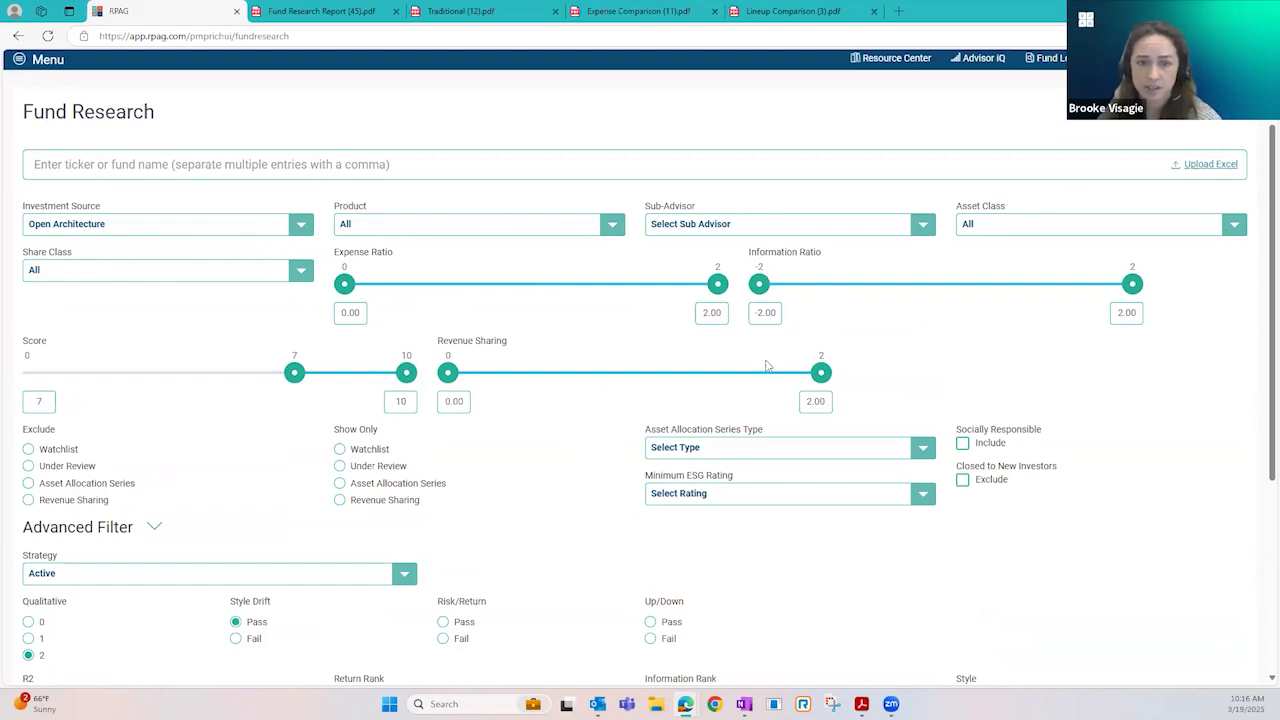
scroll(740, 368, down, 1)
scroll(828, 418, down, 3)
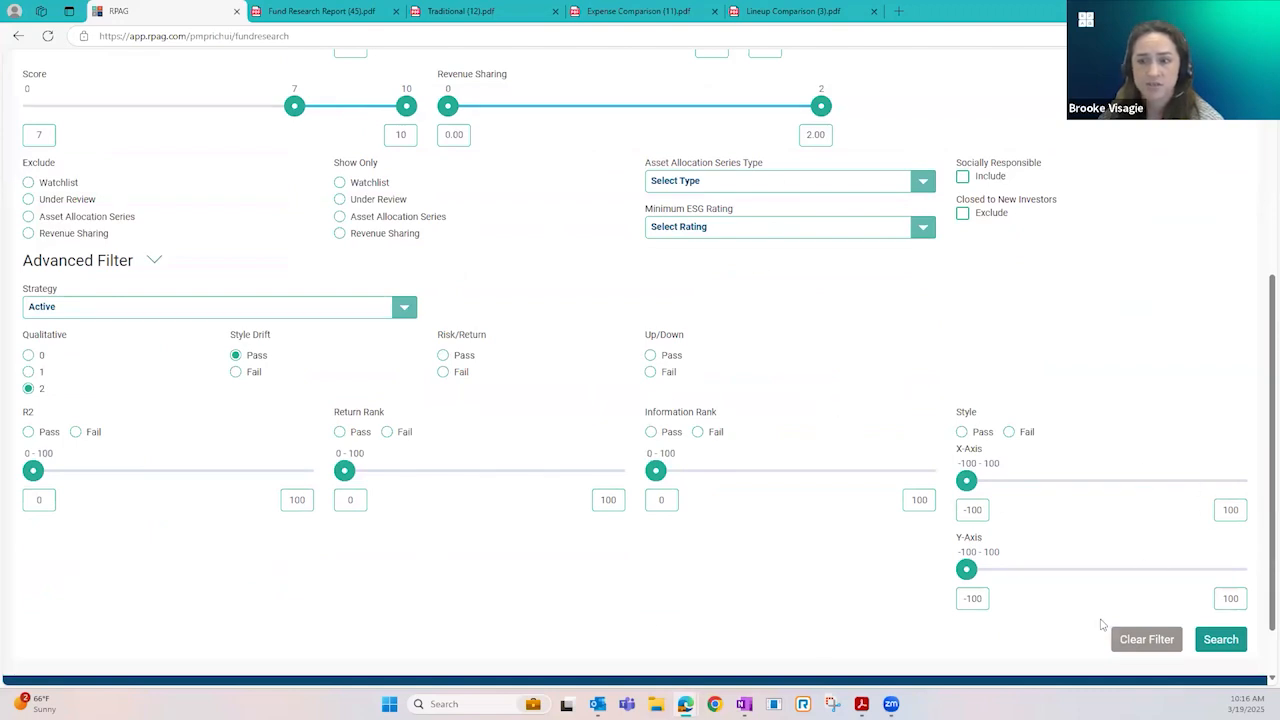
click(1228, 642)
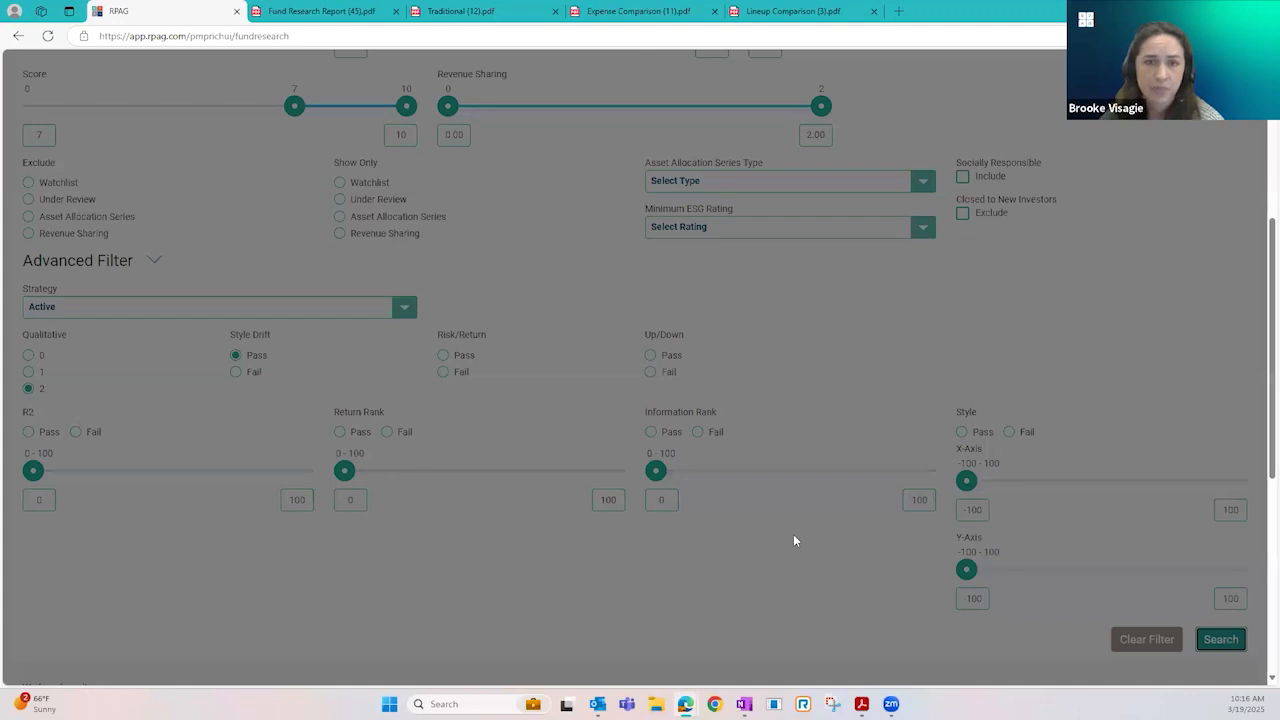
Step: Select the funds JH USA 4-MFS Mid Cap Value R3 and MM GVA A10-Victory Integrity Small-Cap Value A in the results
scroll(849, 530, down, 4)
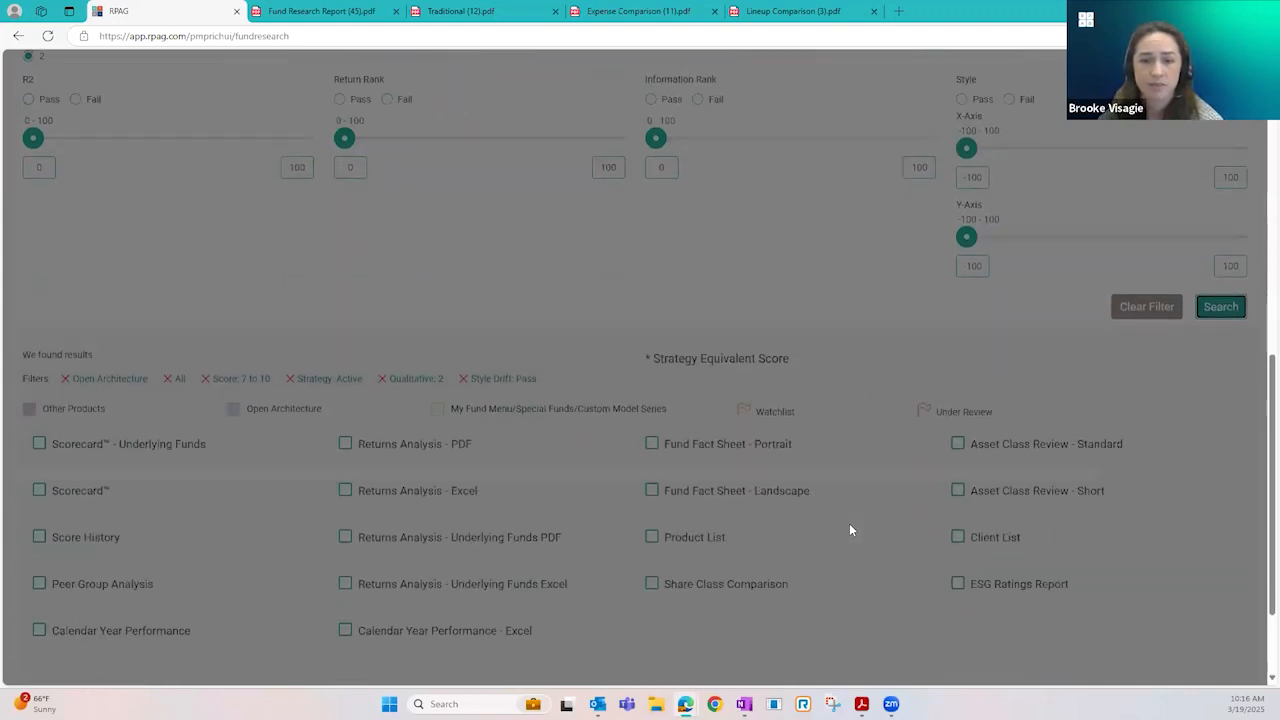
scroll(736, 292, down, 3)
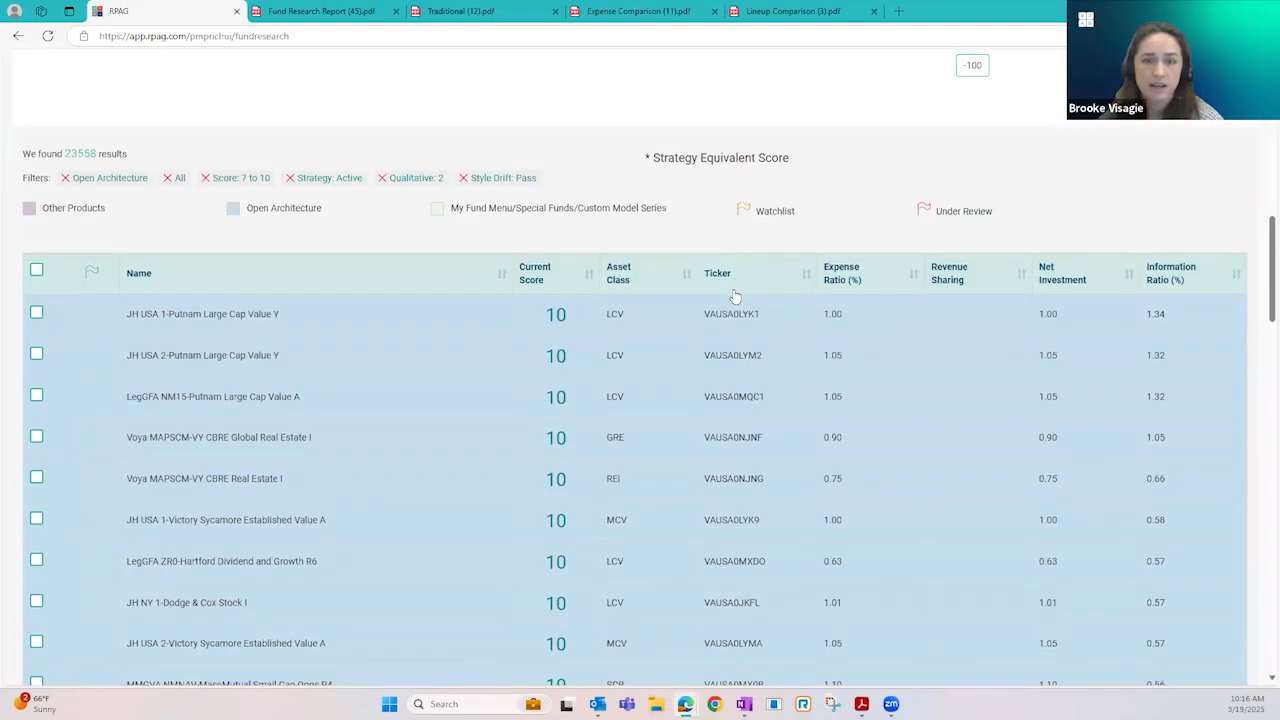
scroll(511, 385, down, 5)
click(36, 346)
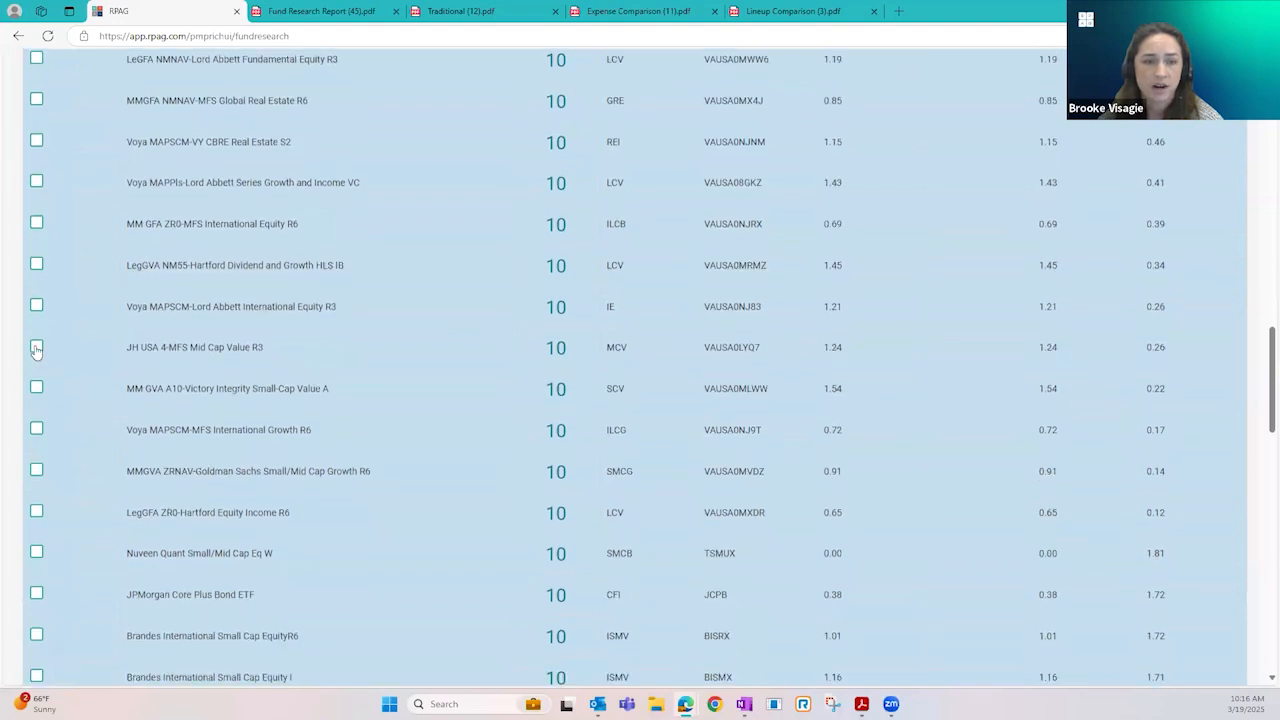
click(36, 388)
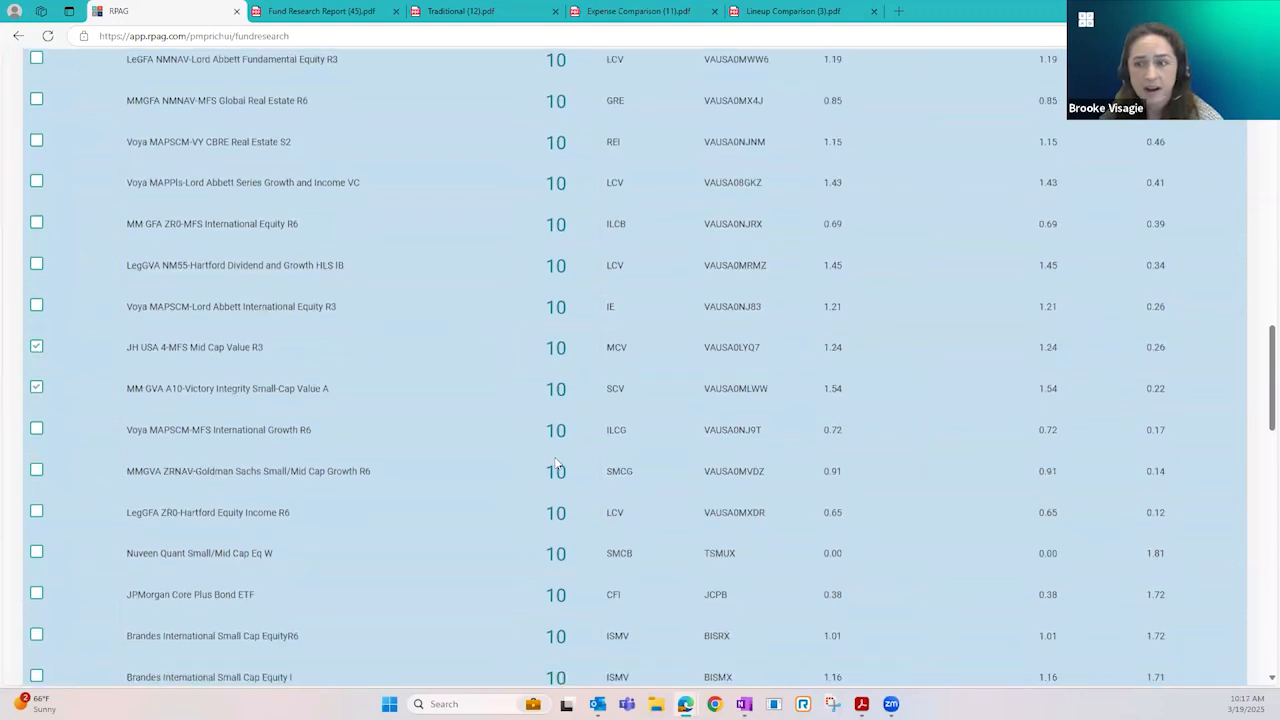
Step: Try selecting the Product List report for the selected funds, and deselect it again
scroll(555, 460, down, 15)
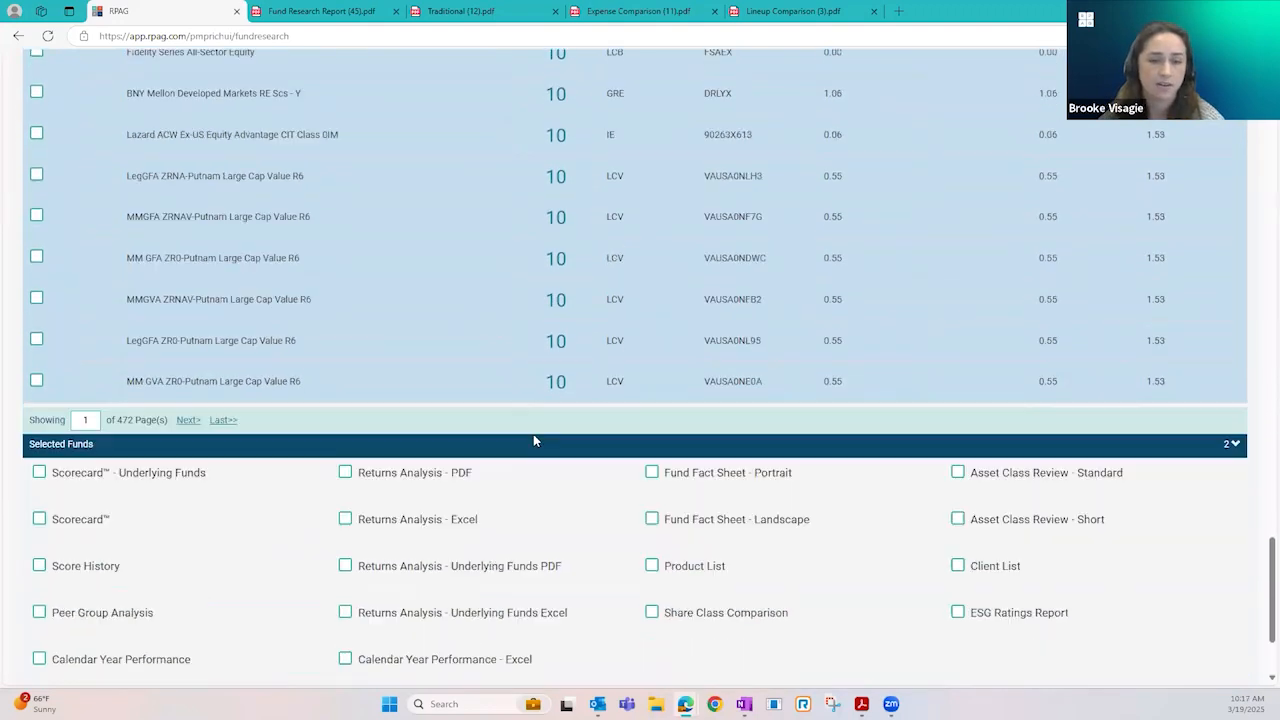
scroll(533, 440, down, 2)
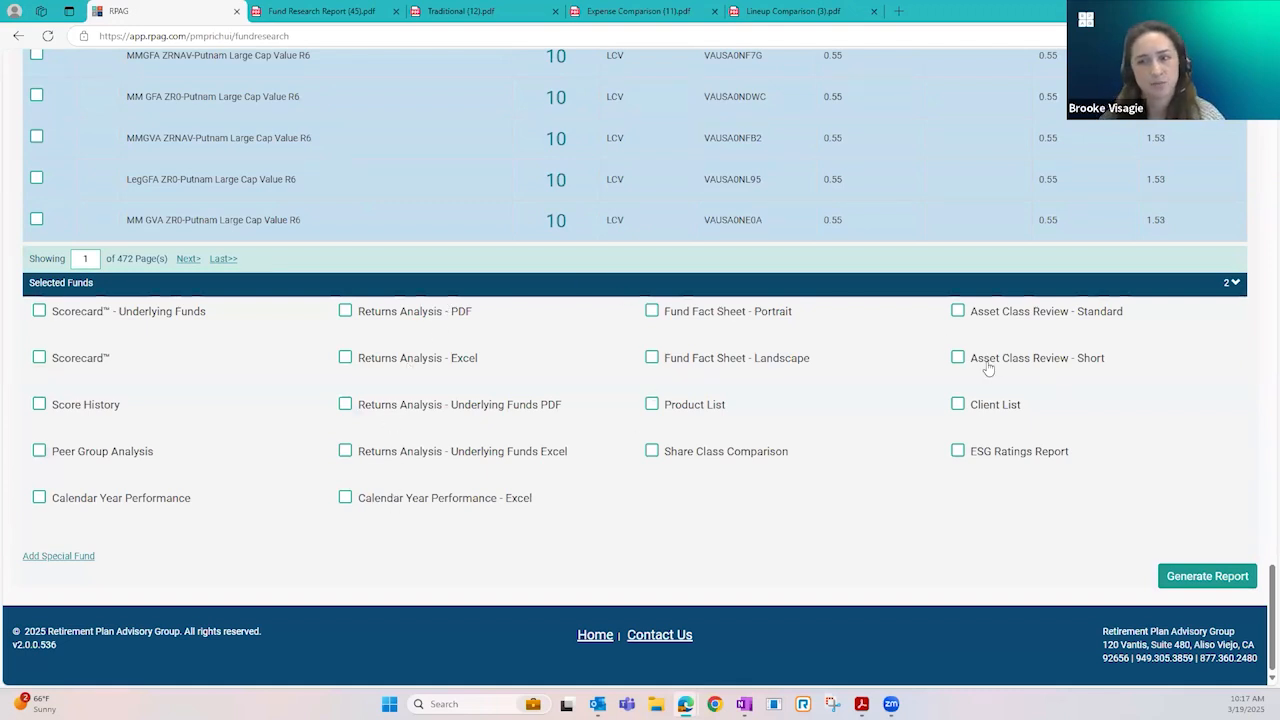
click(651, 405)
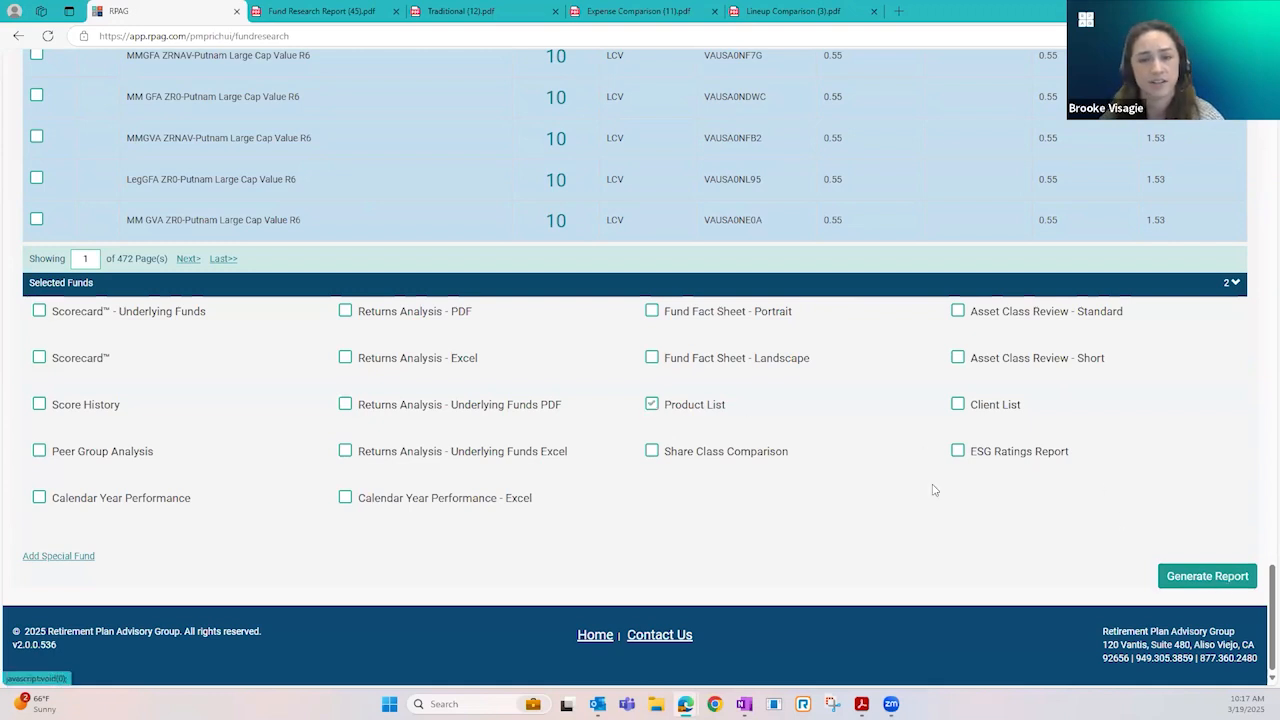
click(652, 406)
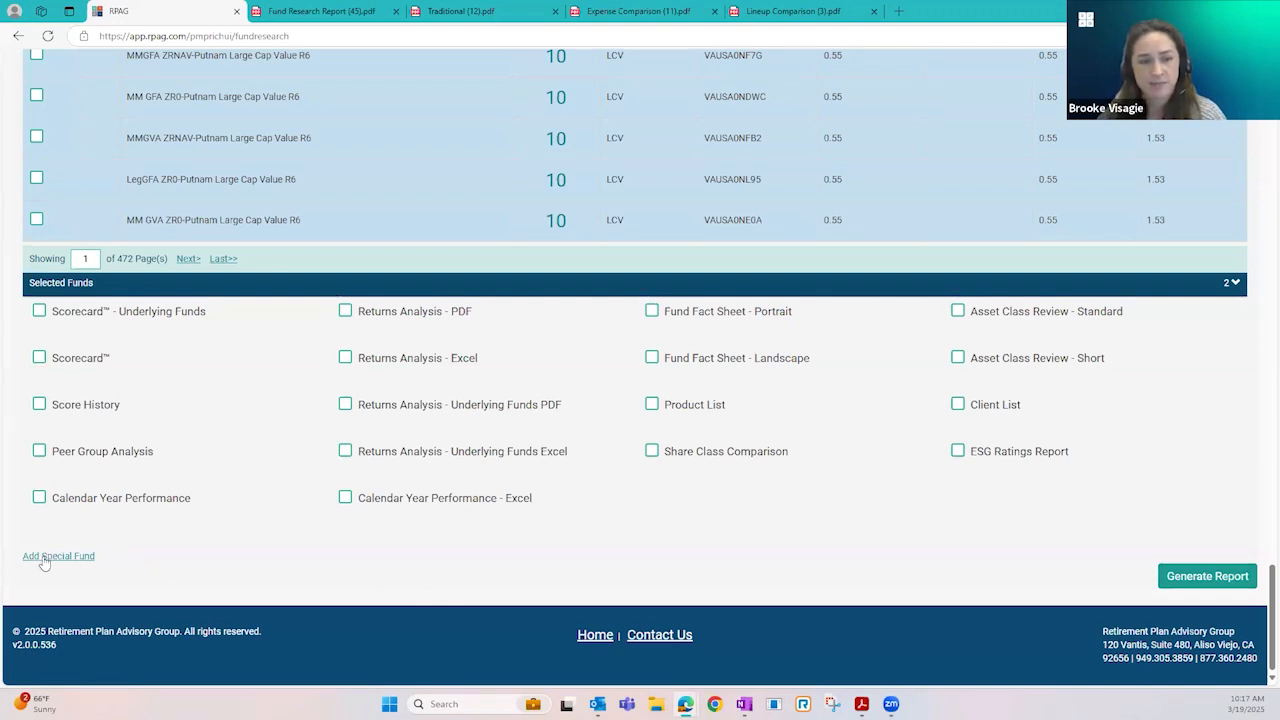
Step: Open the Fund Lookup panel and compare it with the Fund Research filters and report options
scroll(251, 574, up, 10)
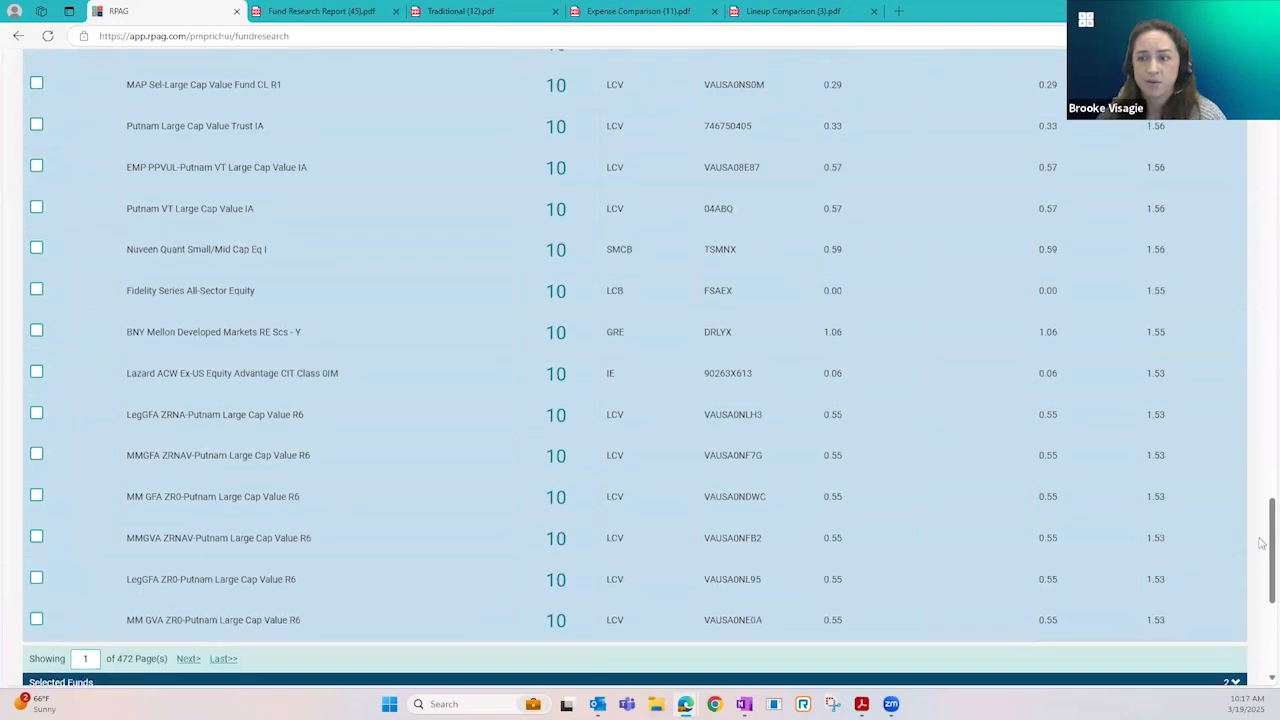
scroll(1262, 400, up, 10)
scroll(1262, 158, up, 15)
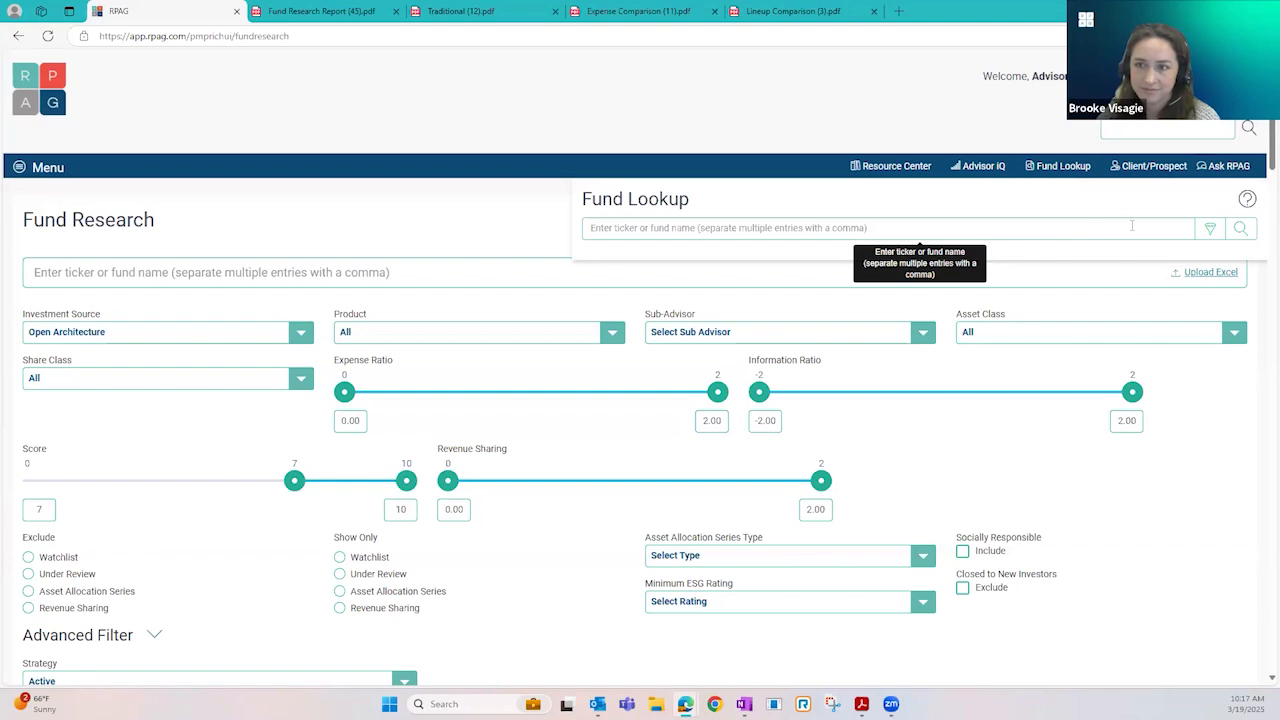
scroll(1058, 311, down, 1)
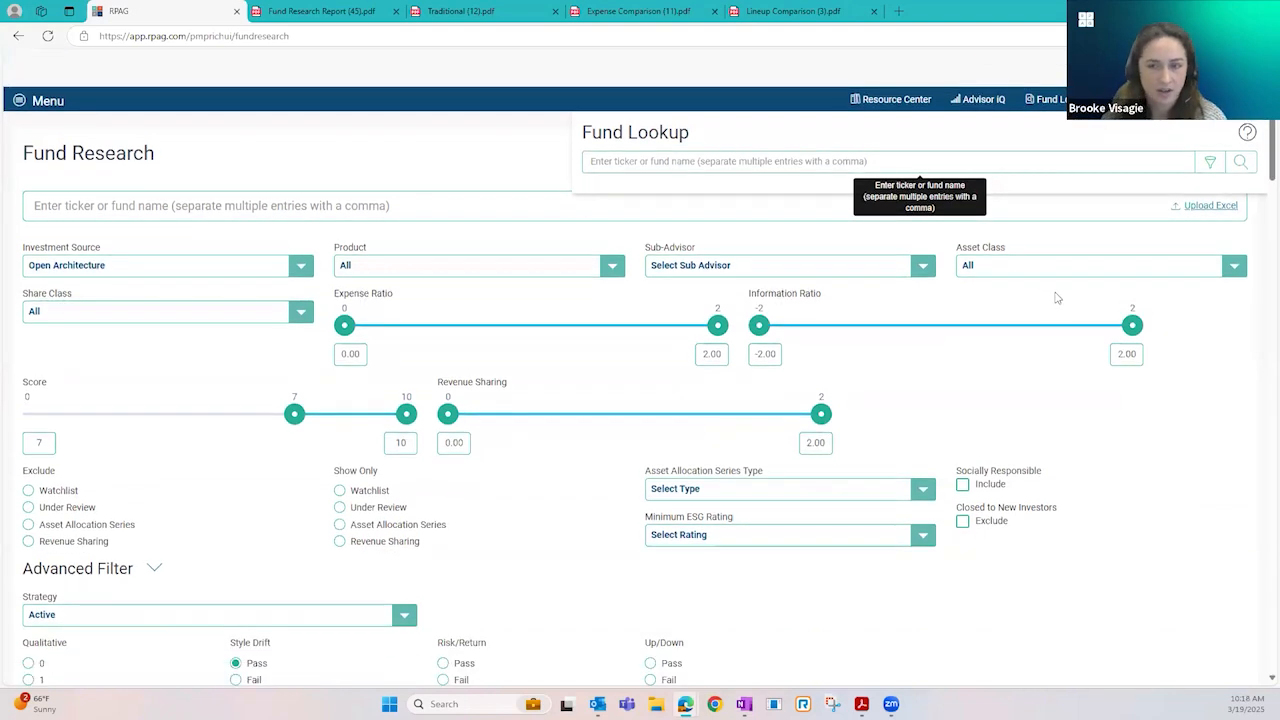
scroll(950, 202, down, 15)
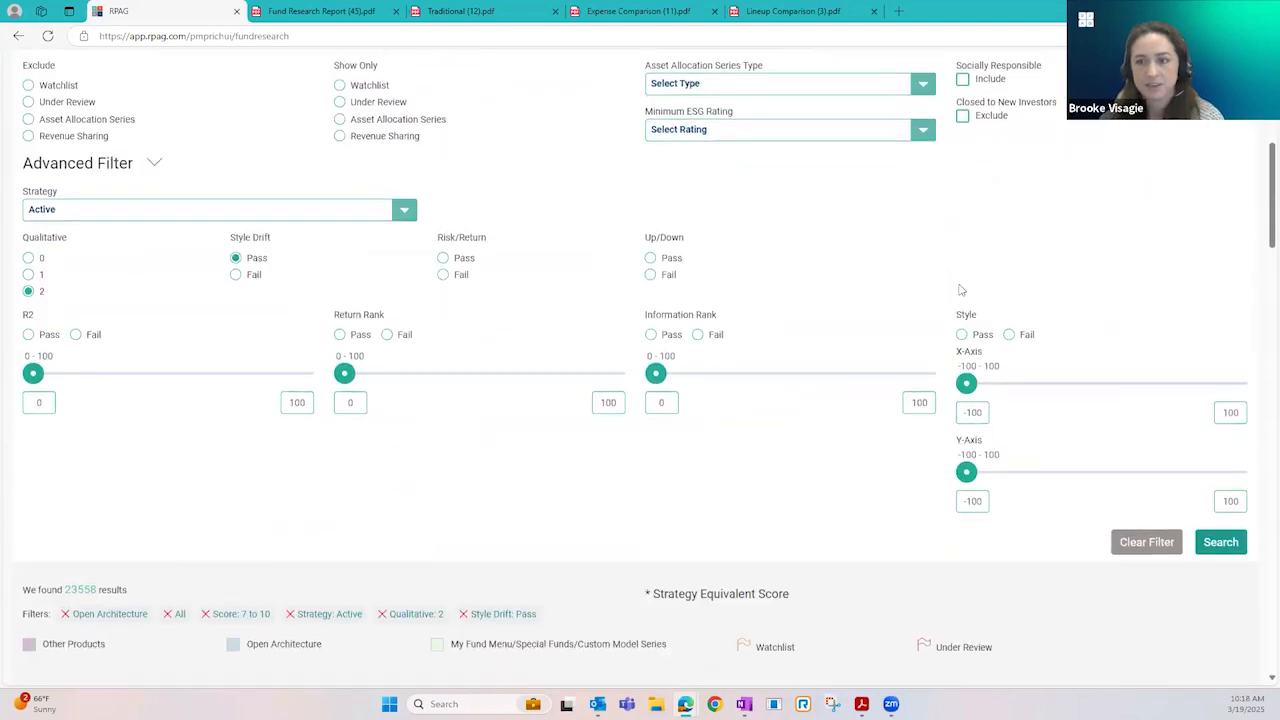
scroll(914, 335, down, 10)
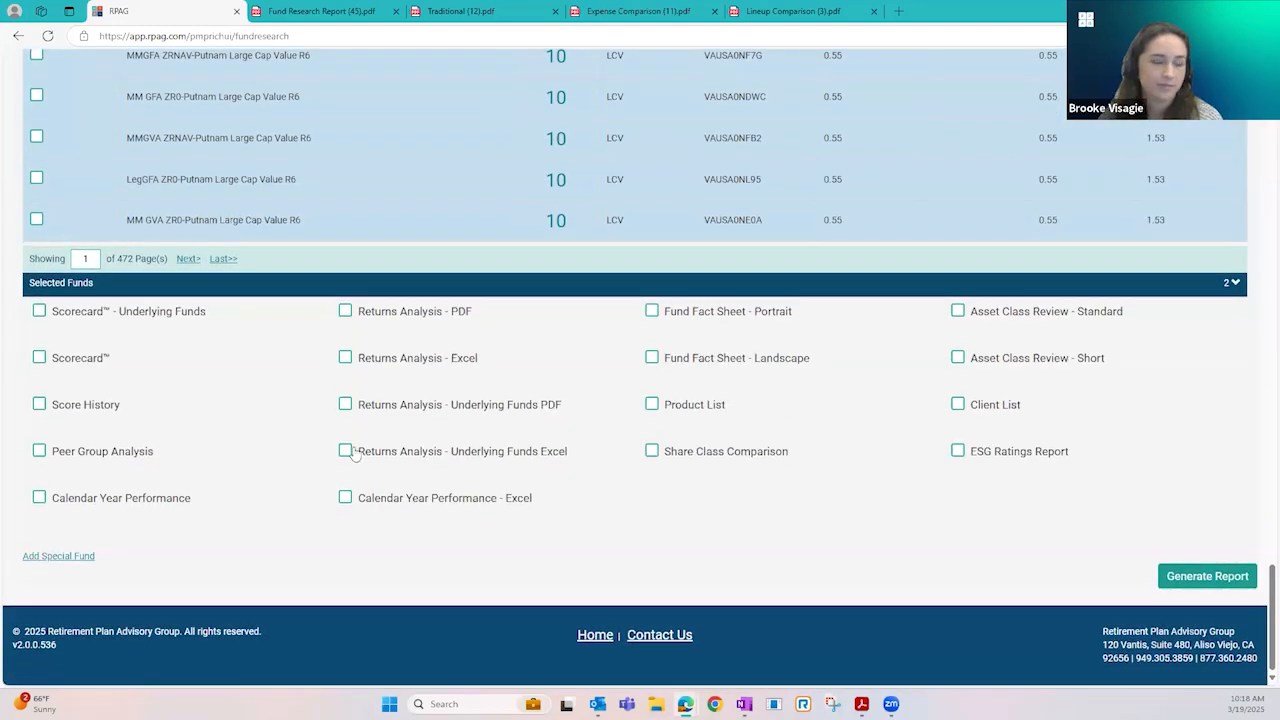
Step: Start adding a special fund named Test and set its asset class to Specialty
click(50, 556)
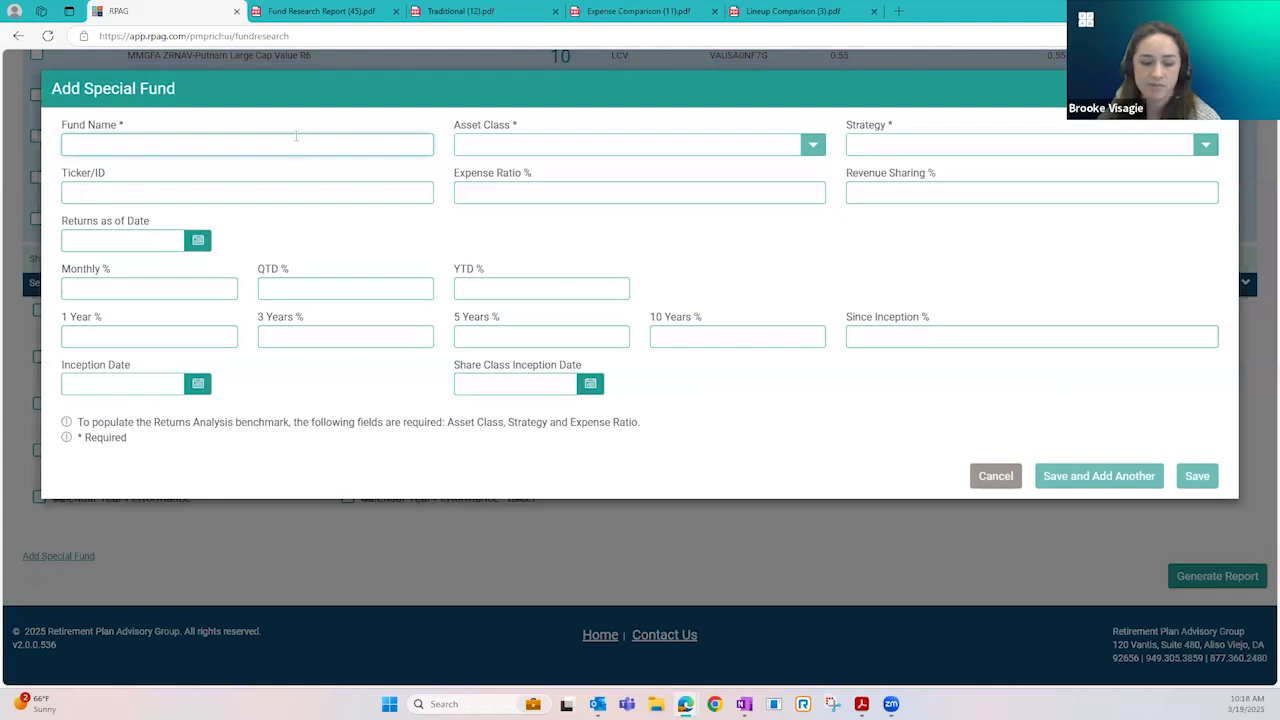
text(Test)
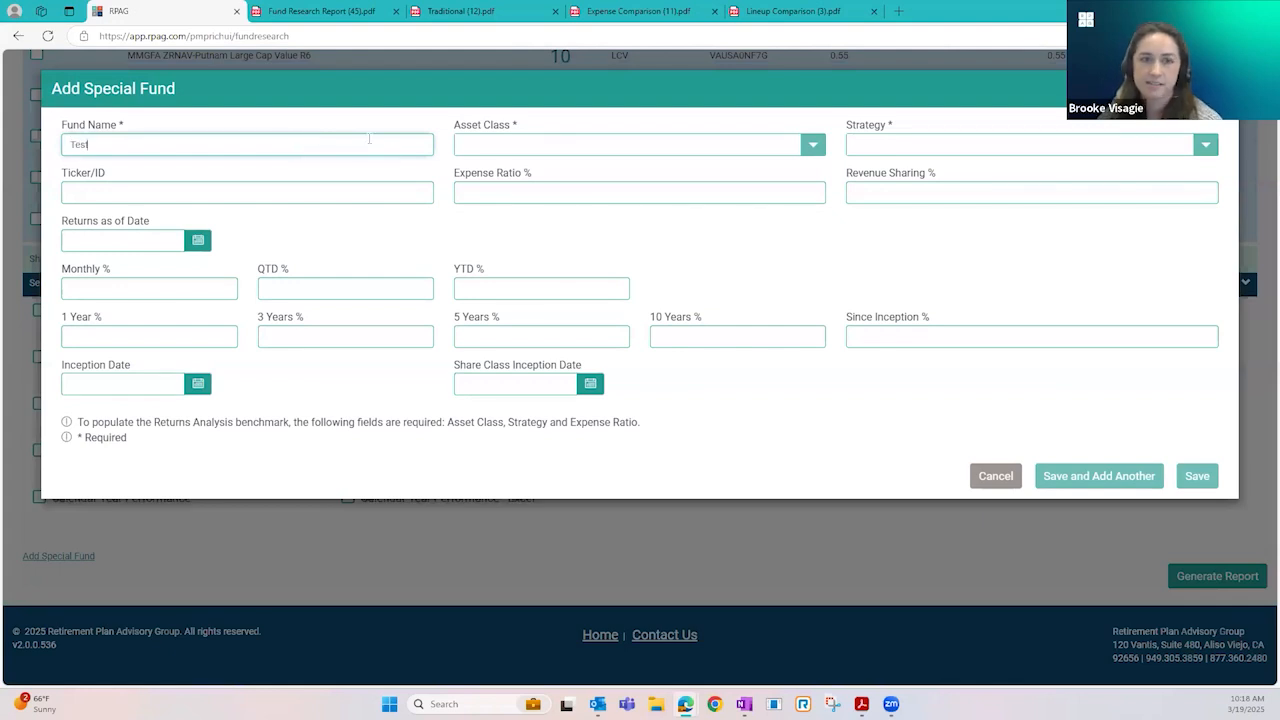
click(511, 144)
scroll(617, 236, down, 3)
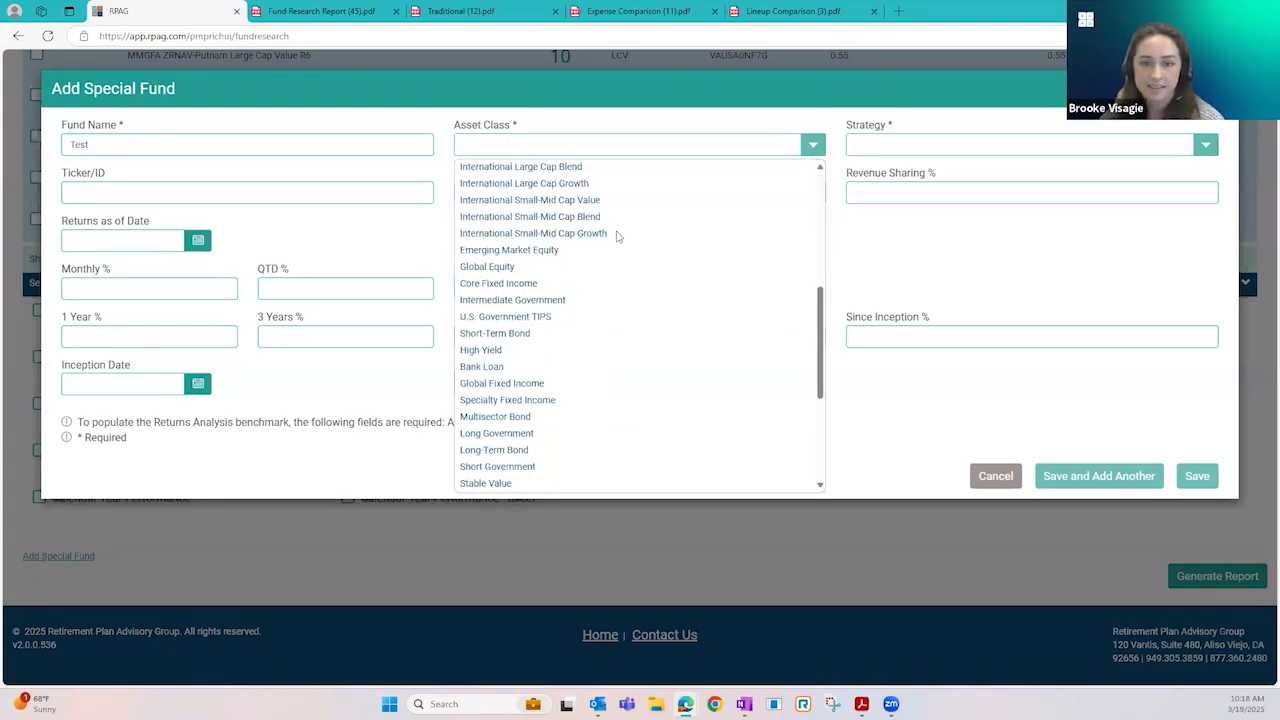
scroll(617, 236, down, 3)
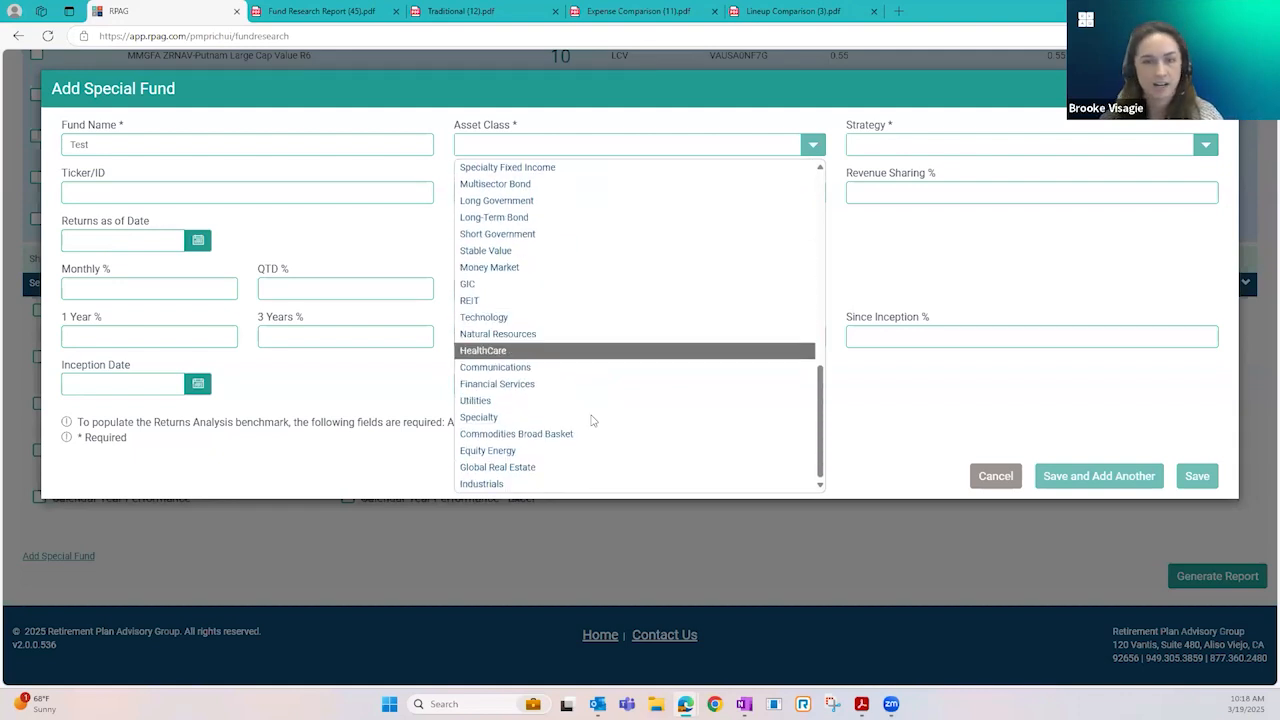
click(484, 417)
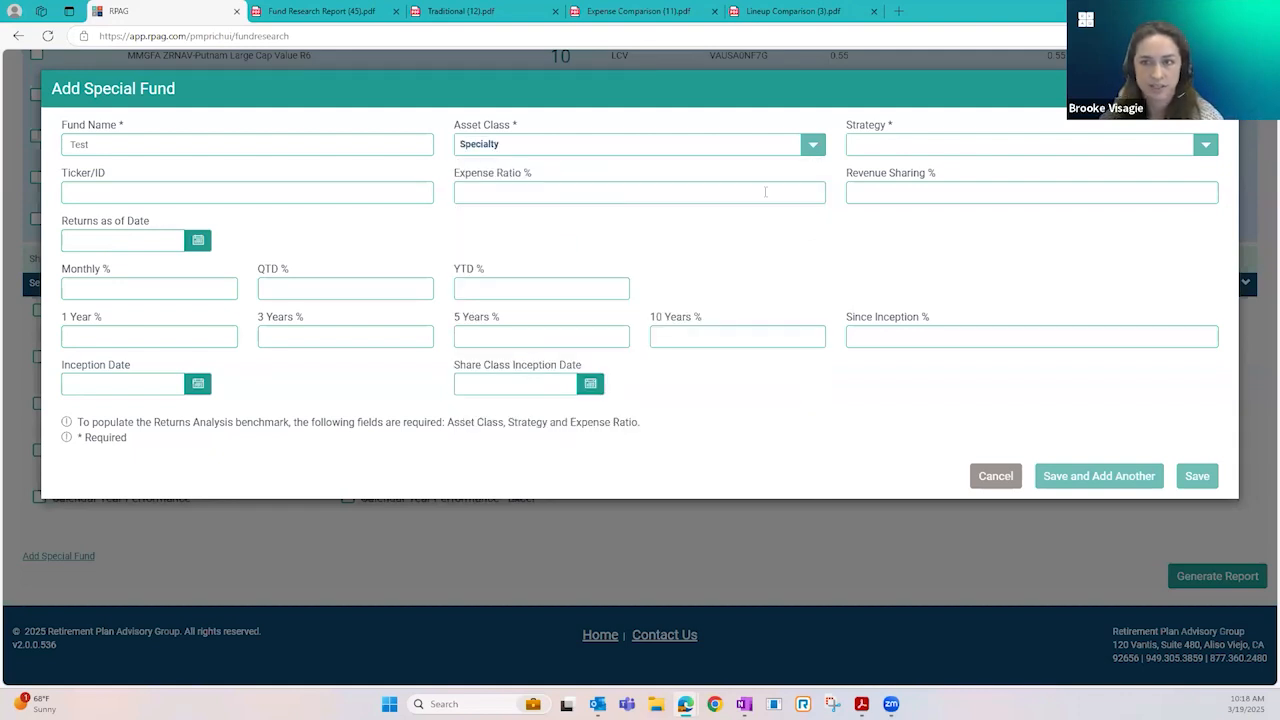
Step: Set the special fund's strategy to Passive, leave the optional fields empty, and save the fund
click(872, 146)
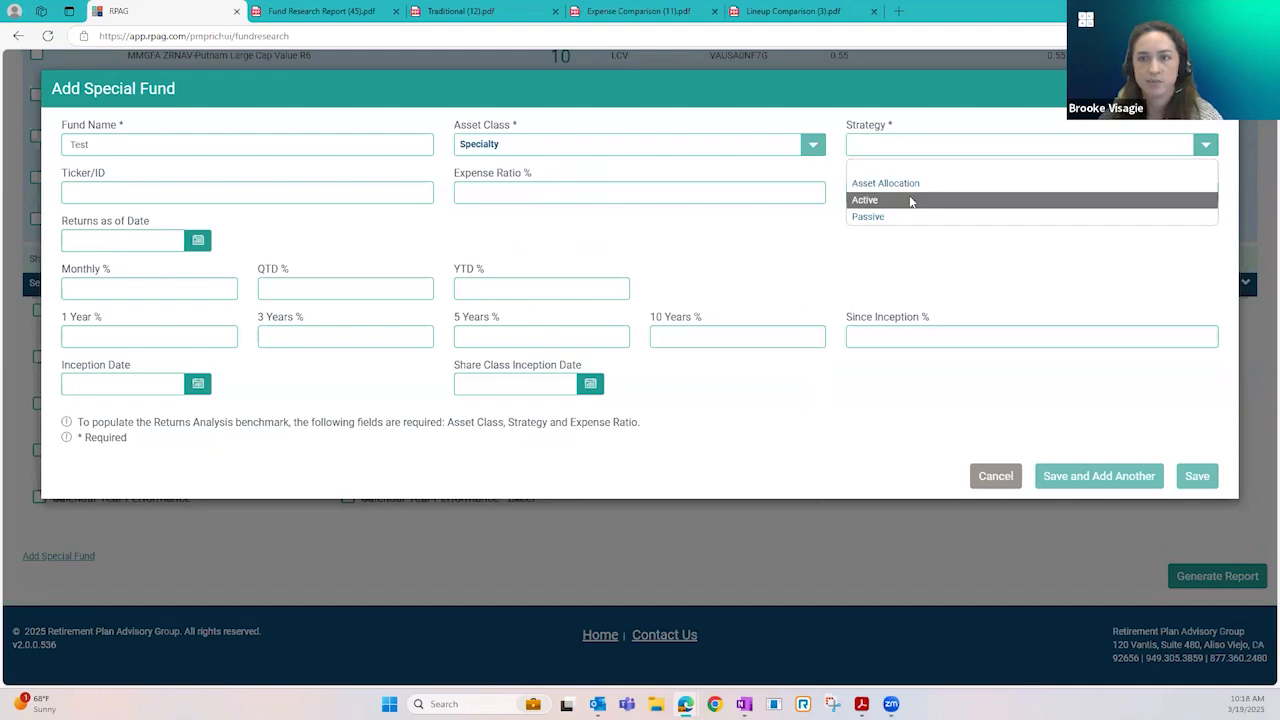
click(910, 216)
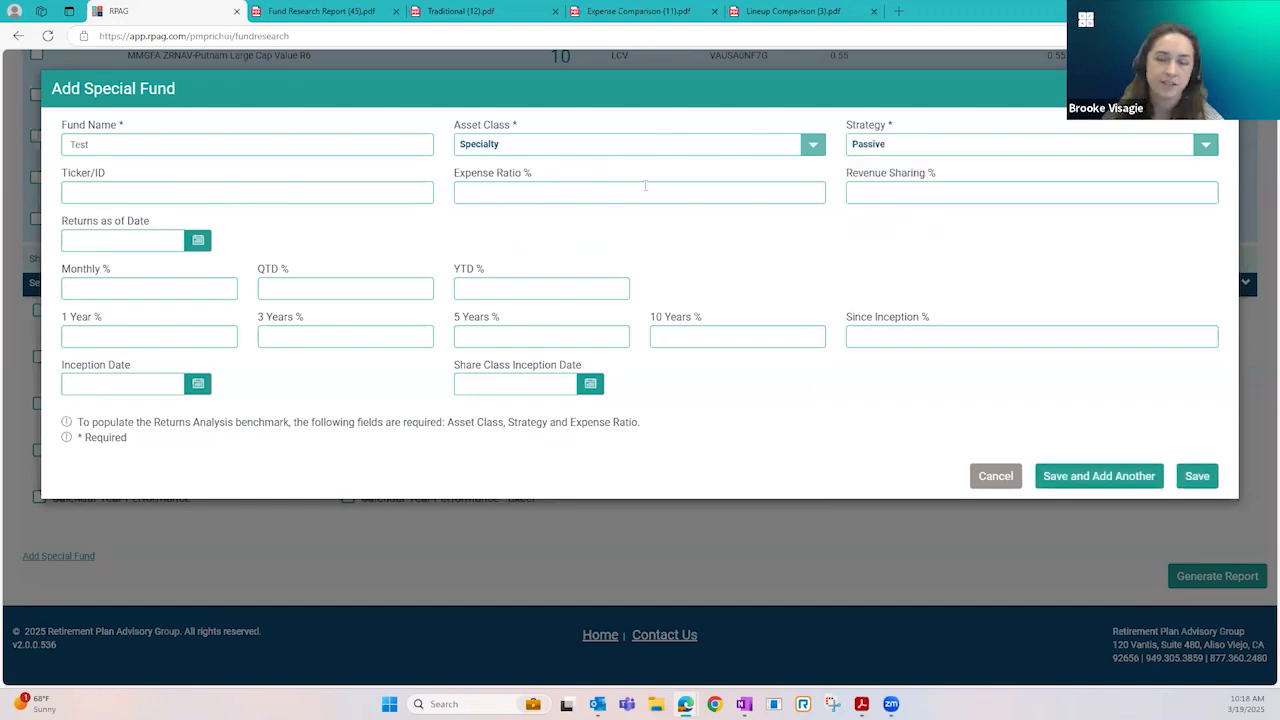
click(383, 190)
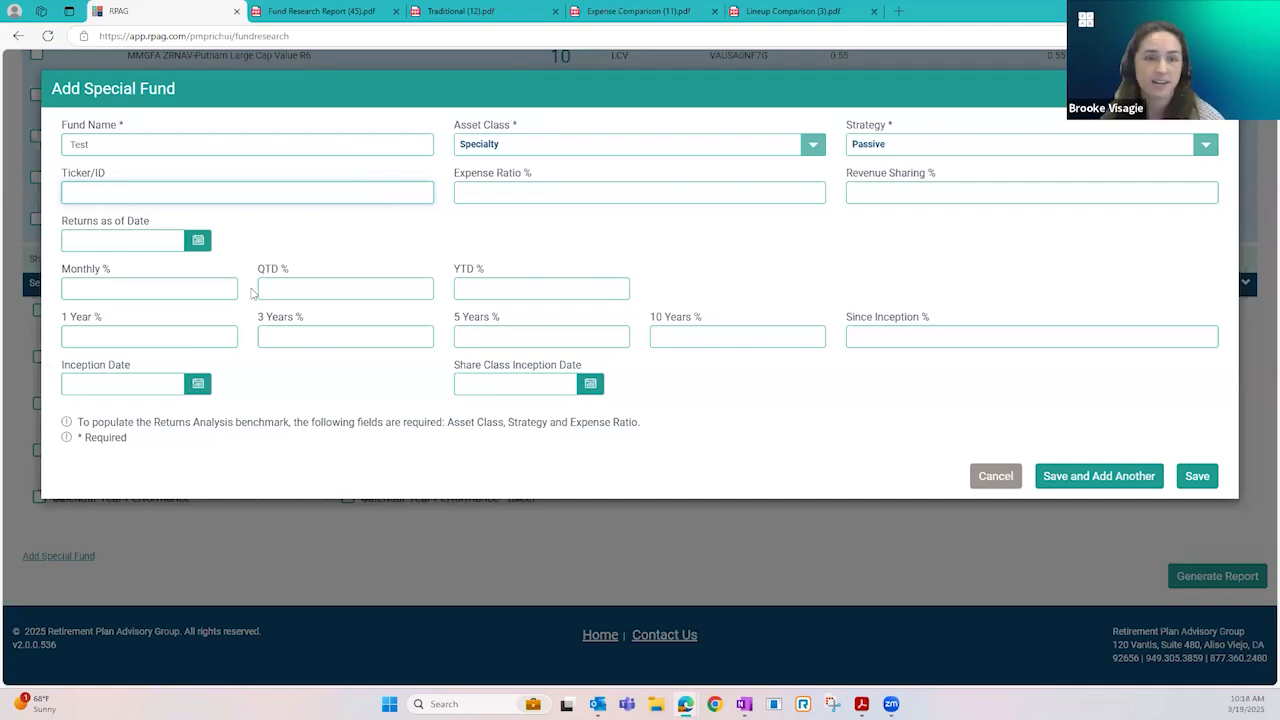
click(200, 289)
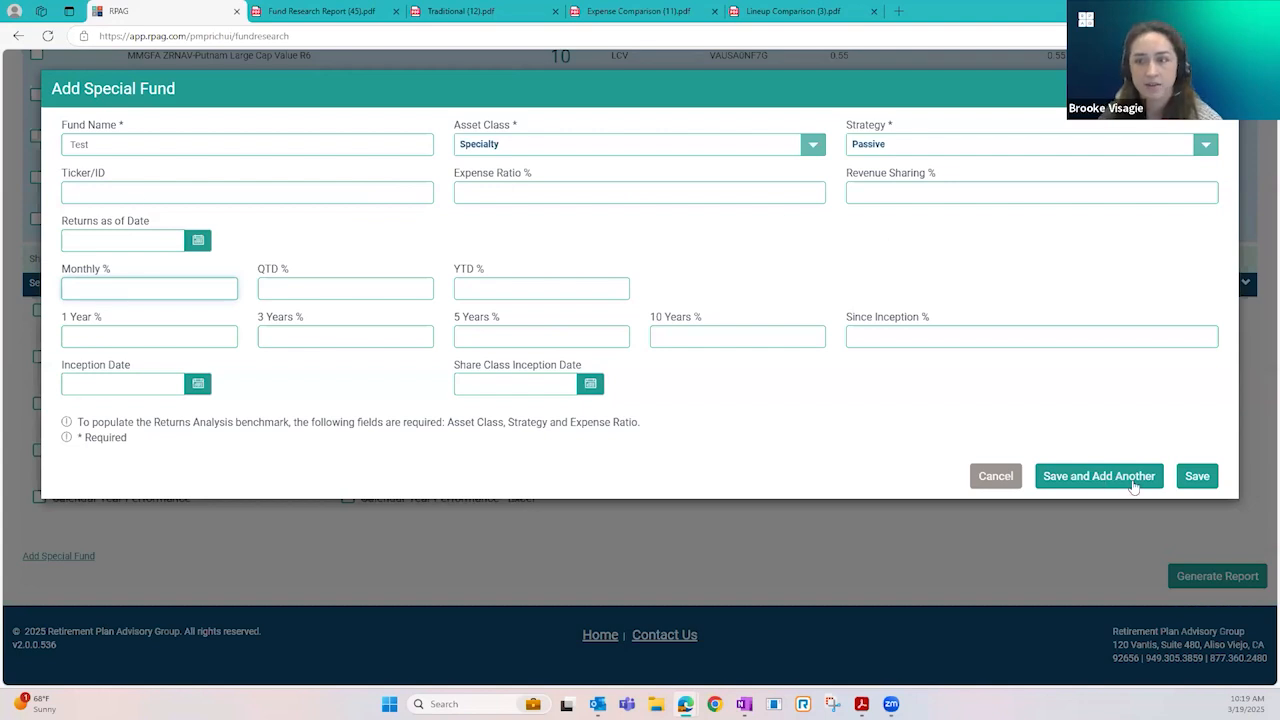
click(1197, 476)
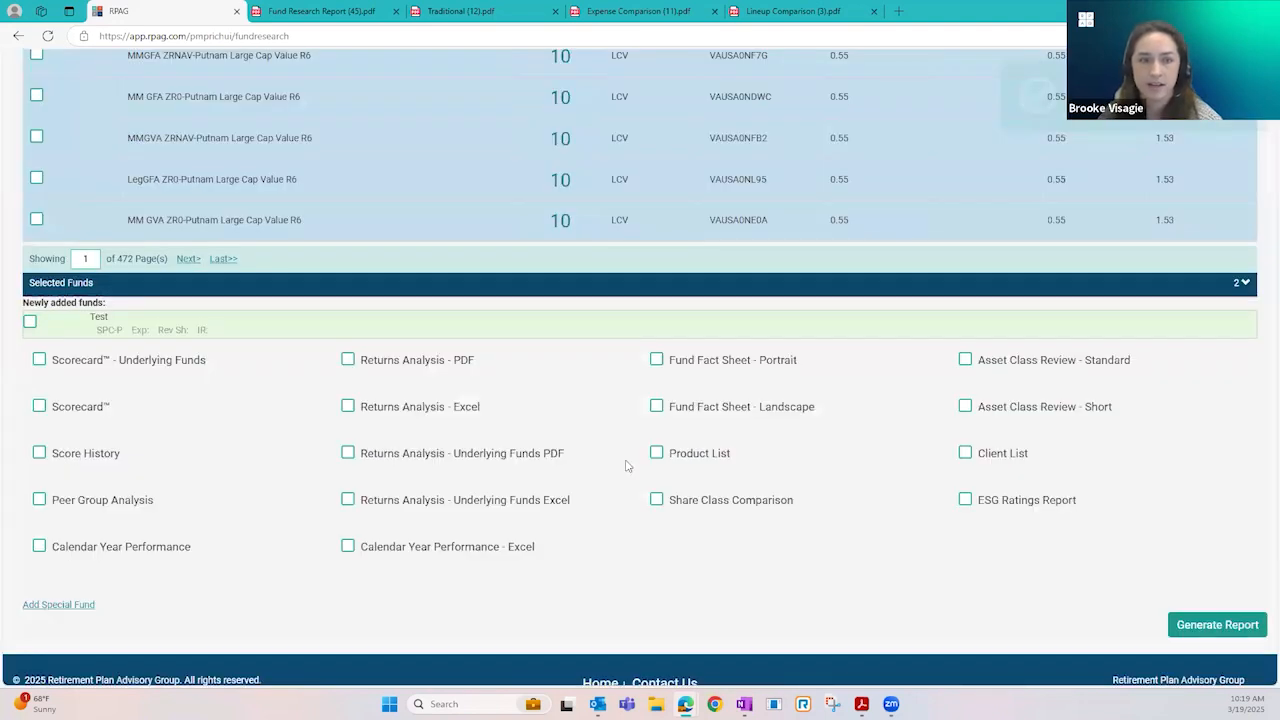
Step: Examine the SPC-P code of the newly added Test fund and deselect the fund
drag(97, 330, 124, 331)
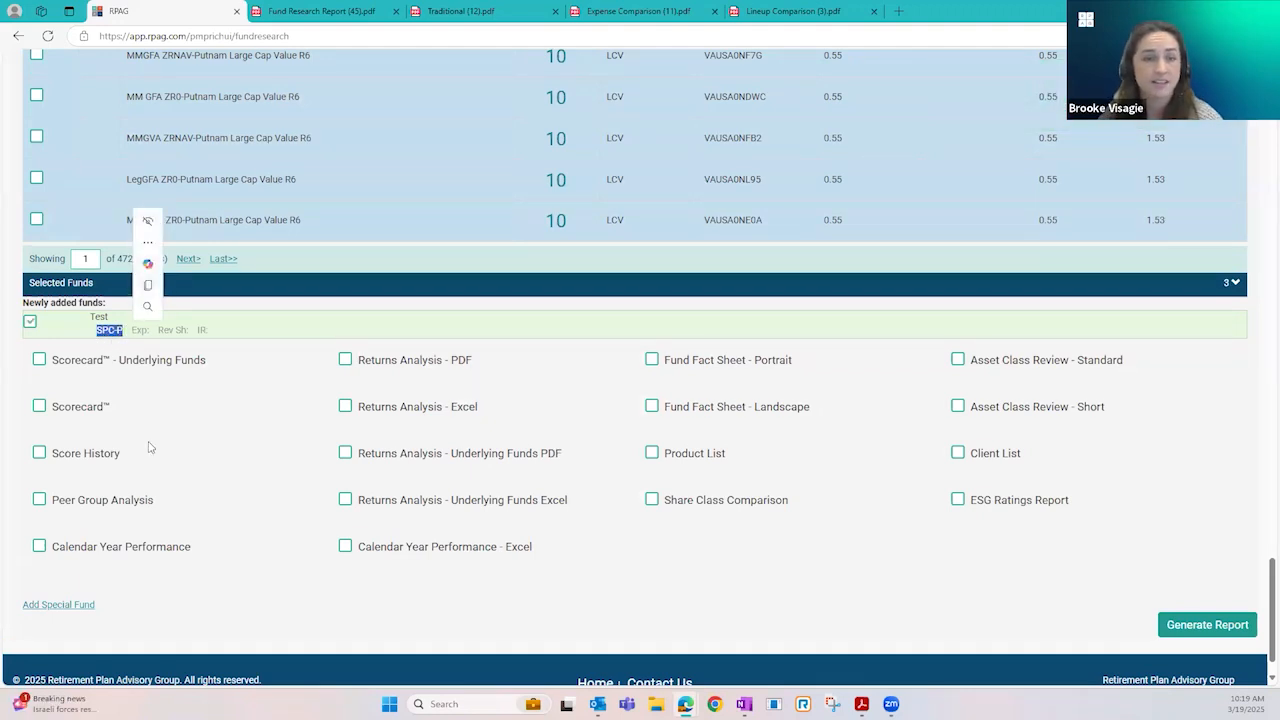
click(110, 332)
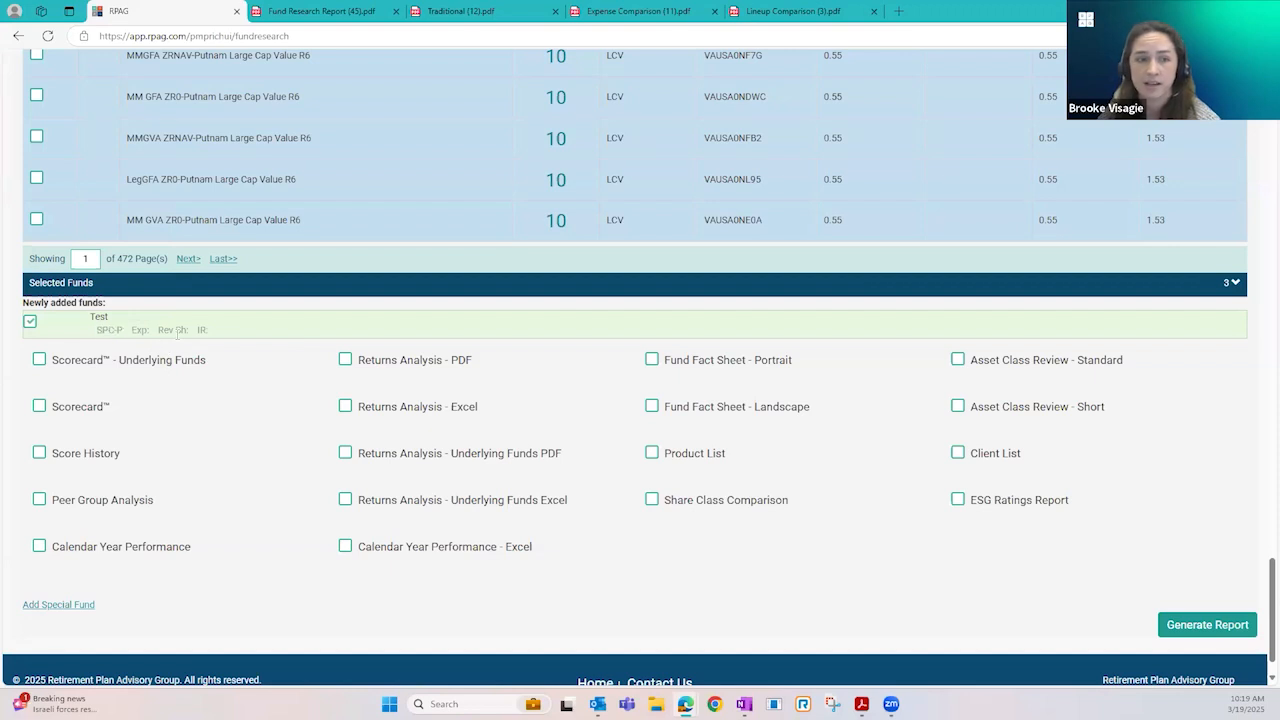
click(30, 322)
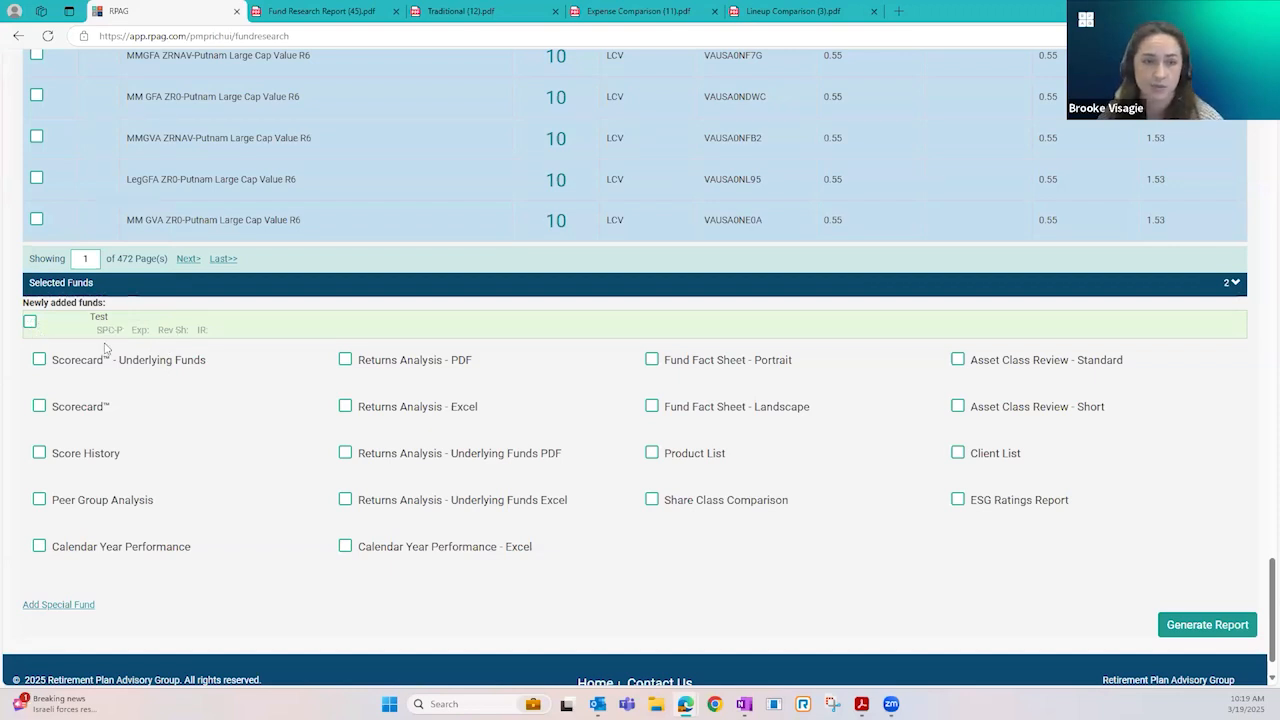
Step: Leave Fund Research and open the My Fund Menu page of the Scorecard System
scroll(200, 368, up, 1)
scroll(213, 373, up, 10)
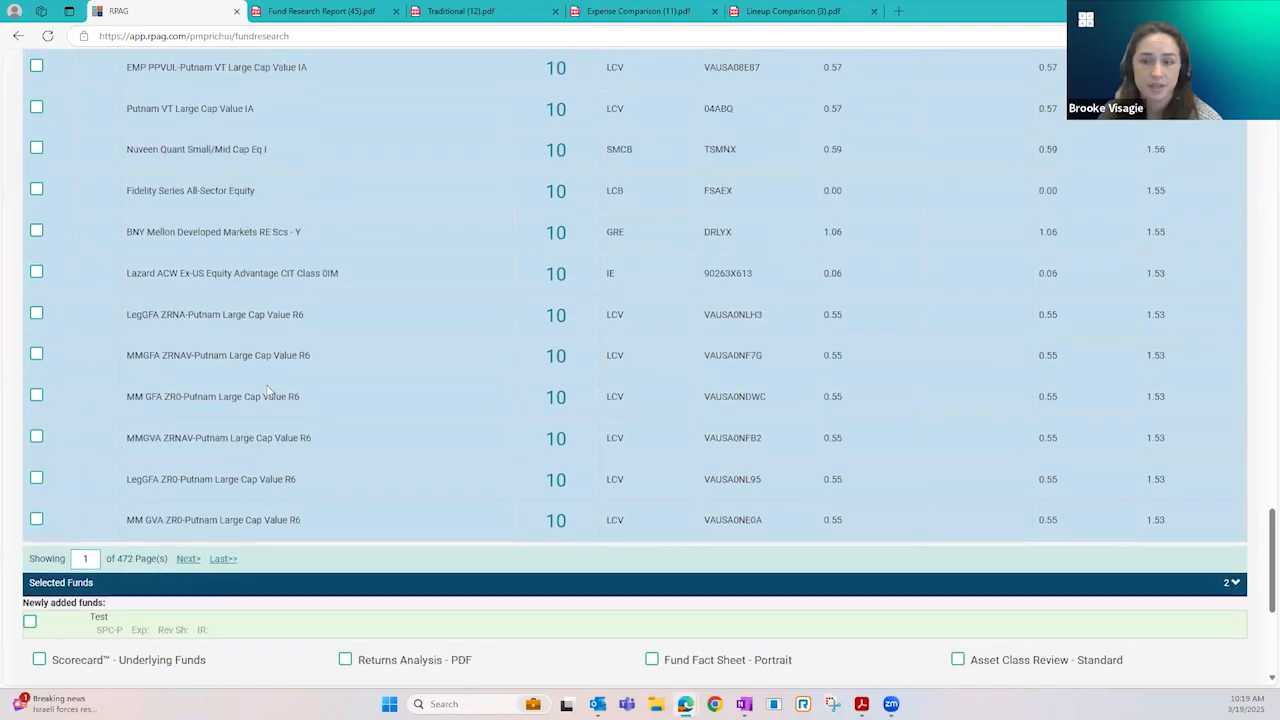
scroll(266, 390, up, 15)
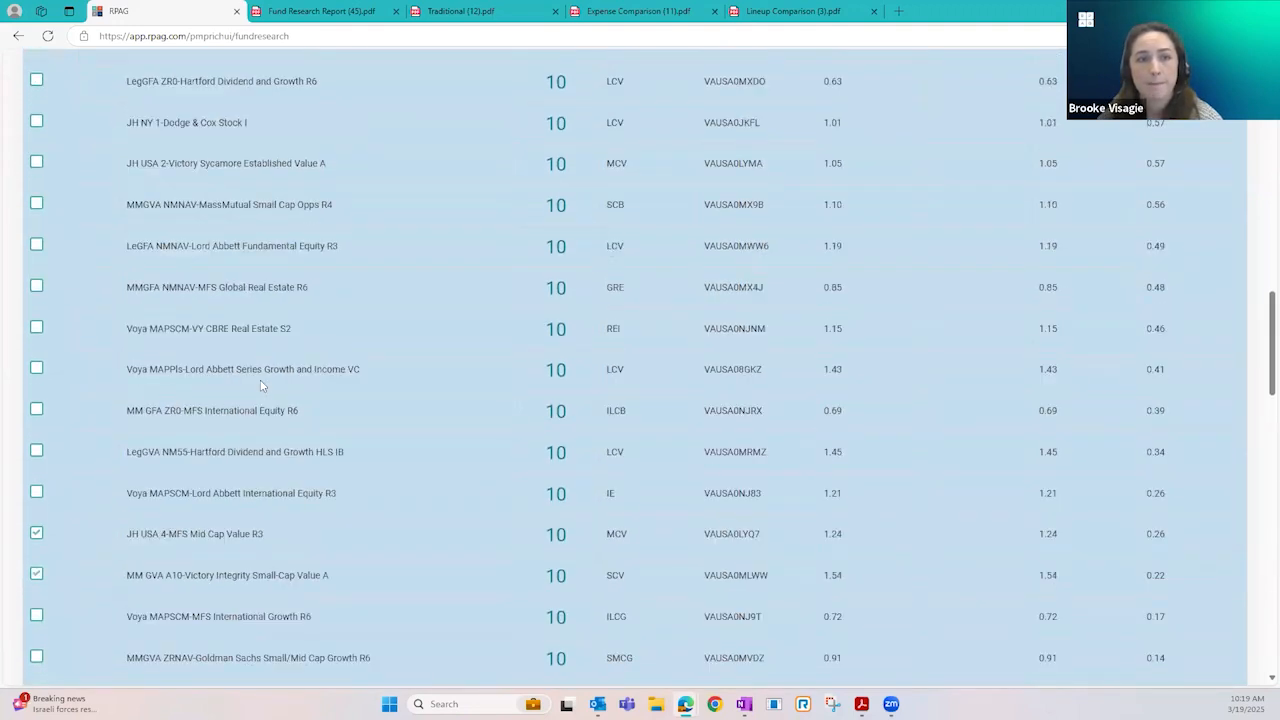
scroll(284, 349, up, 8)
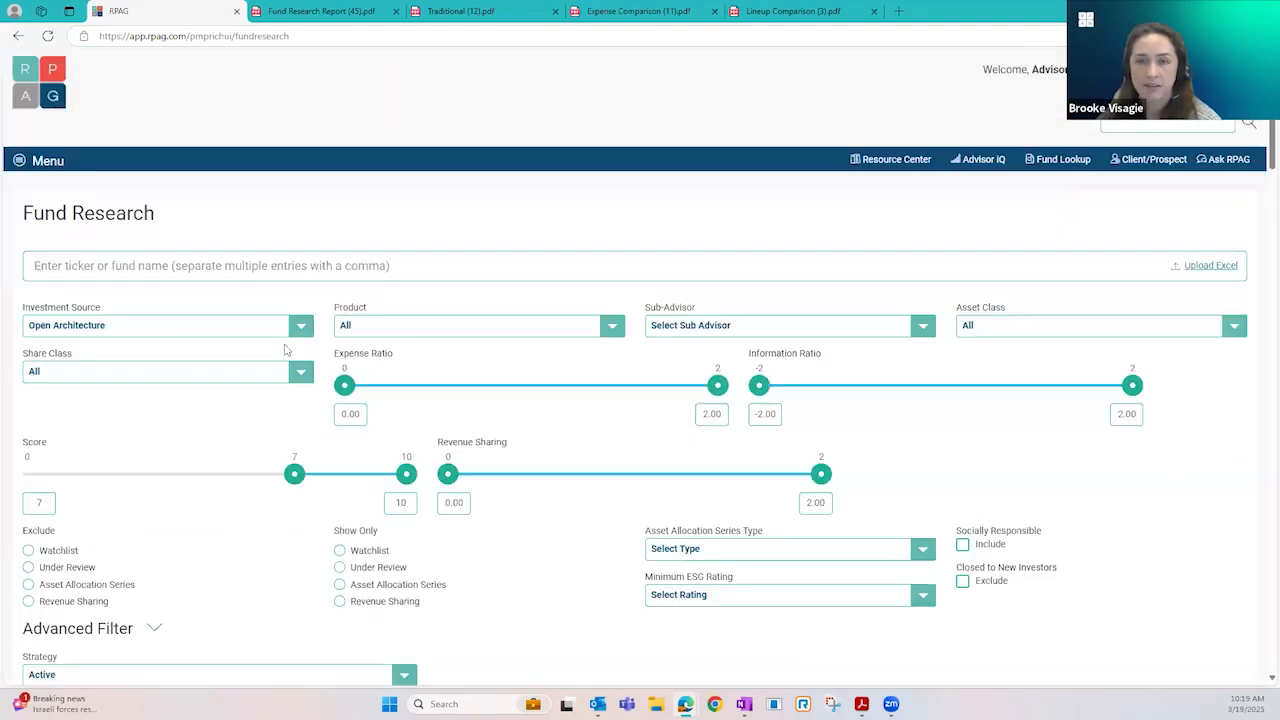
click(32, 169)
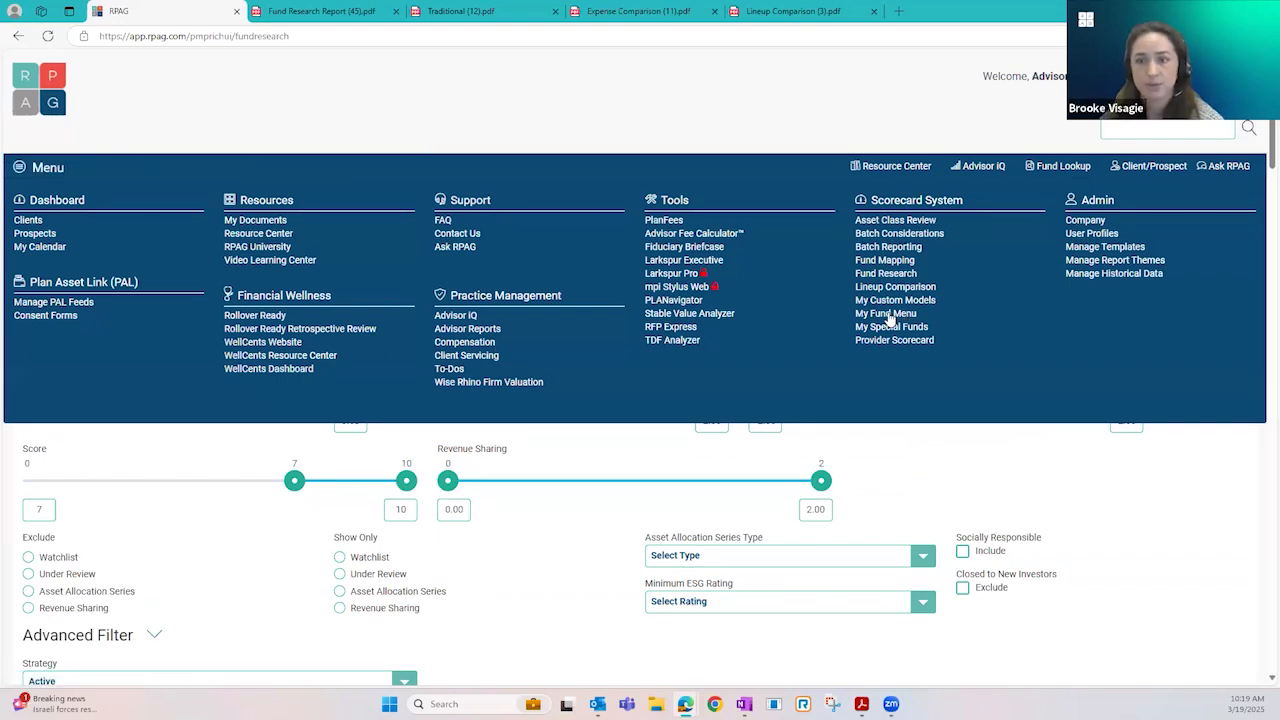
click(885, 314)
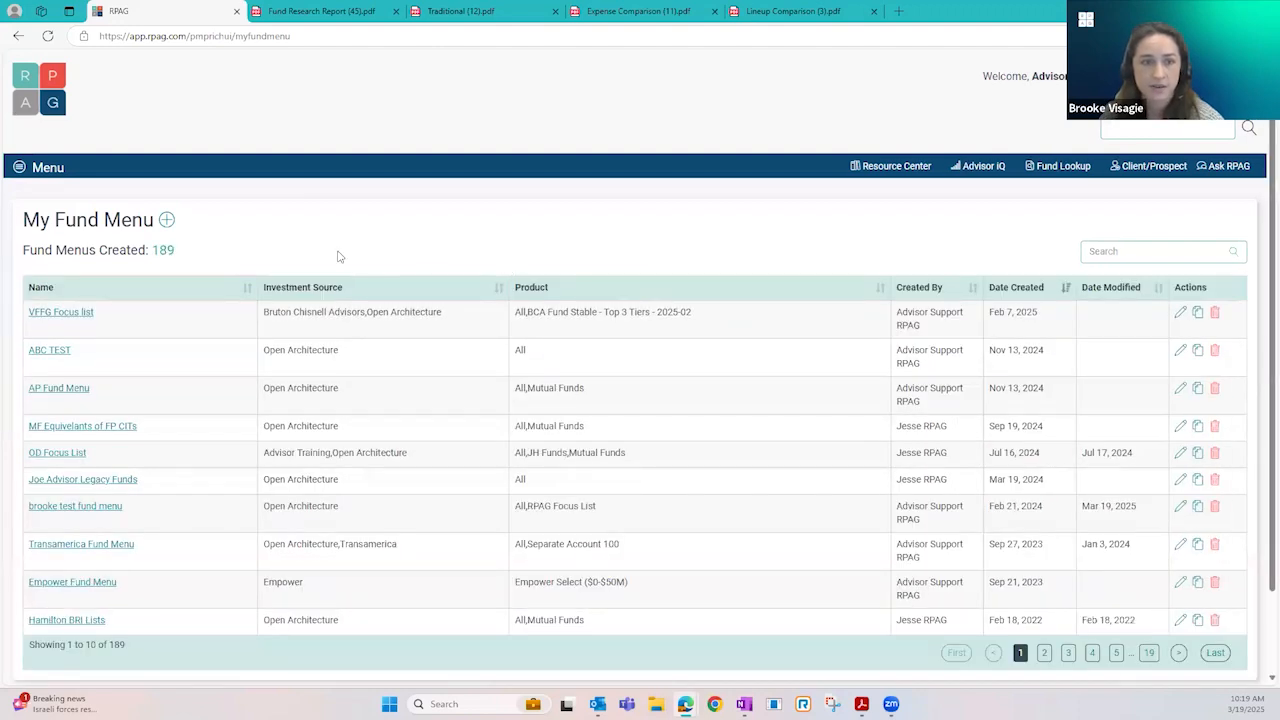
Step: Start a new fund menu named Test and check its Excel upload dialog without uploading a file
click(167, 220)
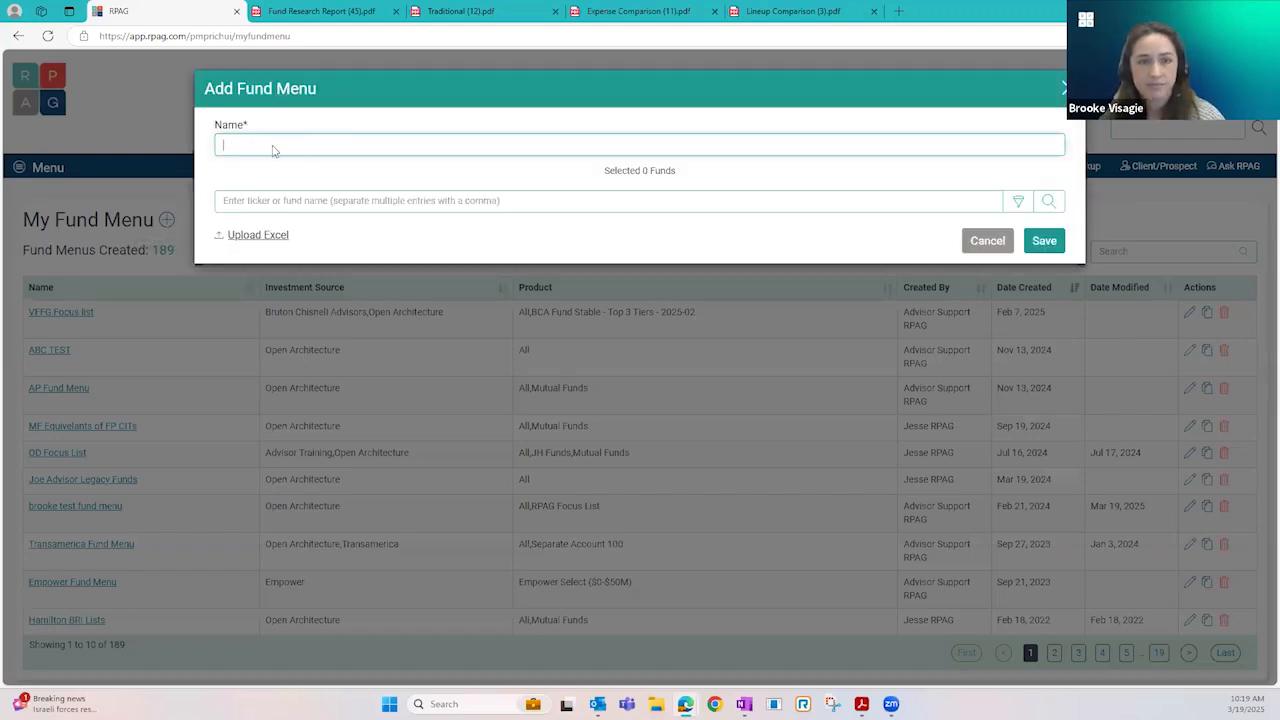
click(273, 145)
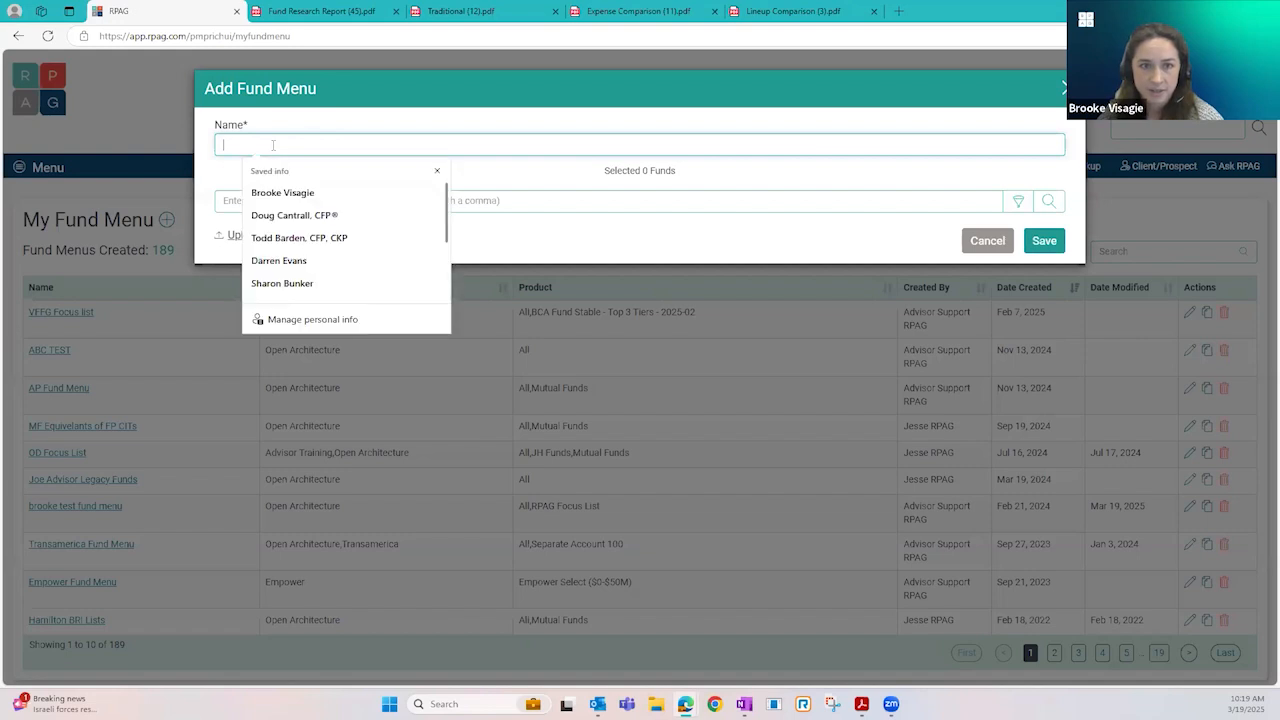
click(437, 173)
text(Test)
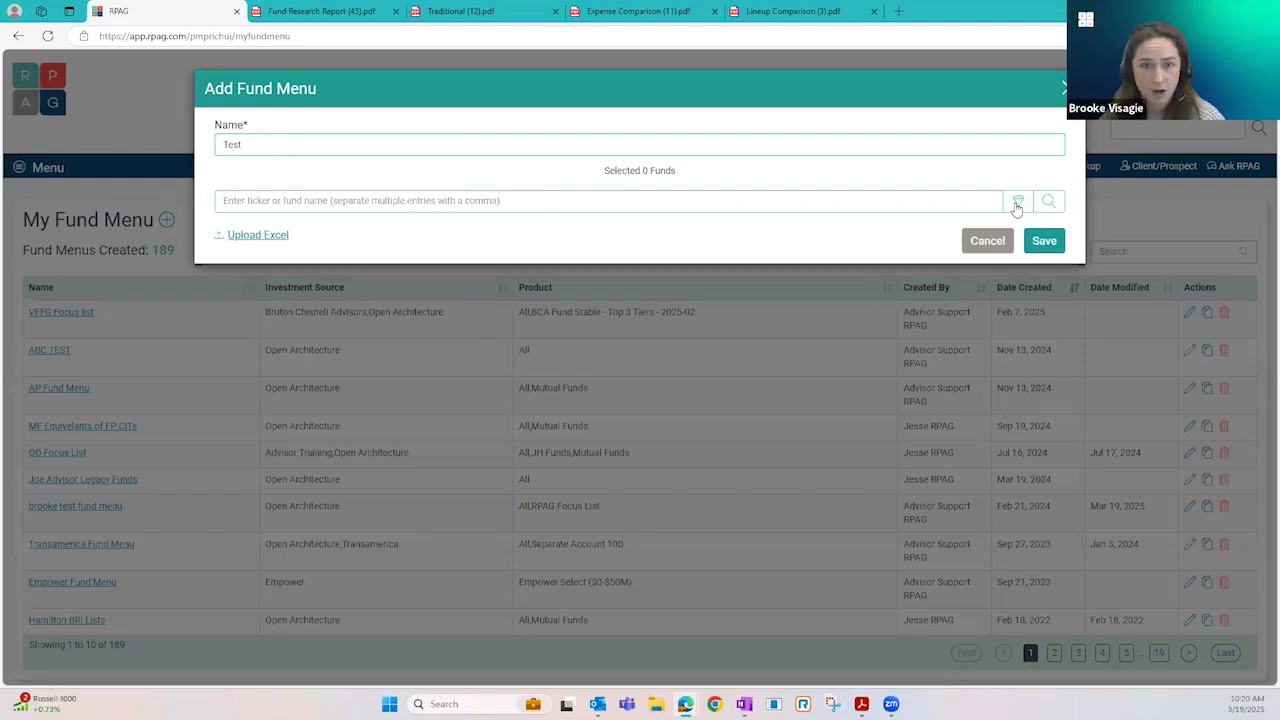
click(277, 237)
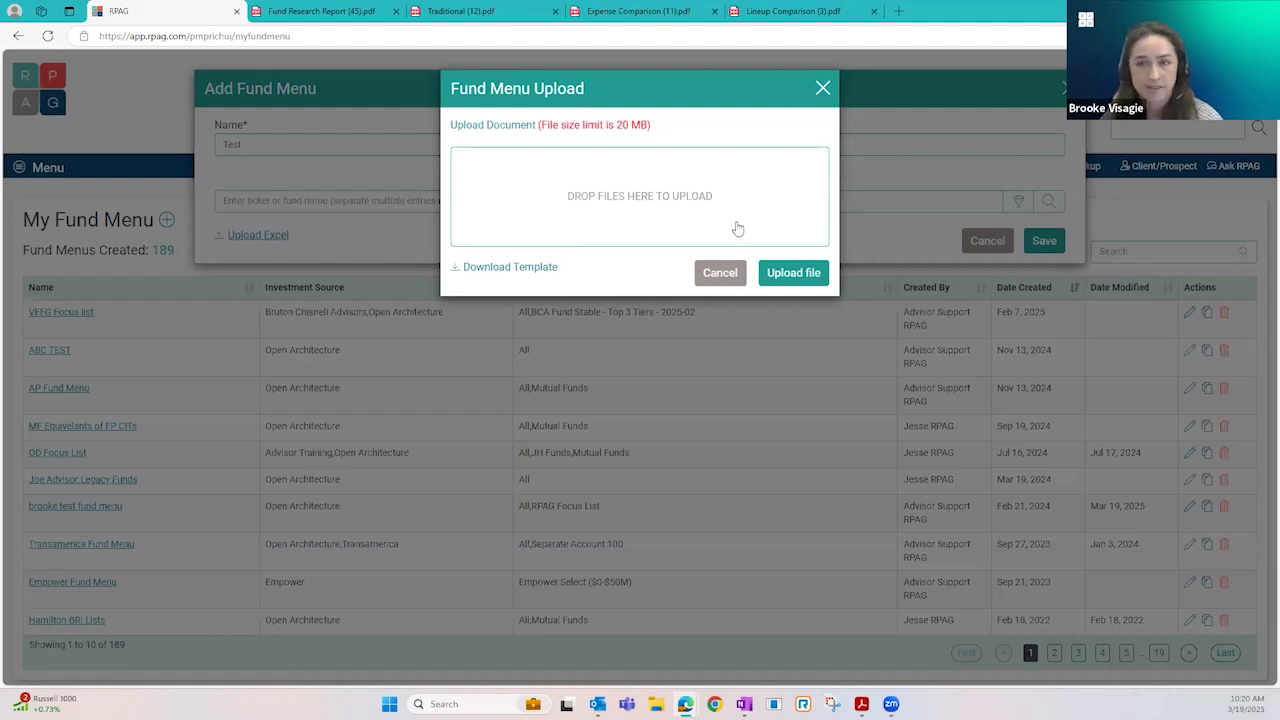
click(824, 91)
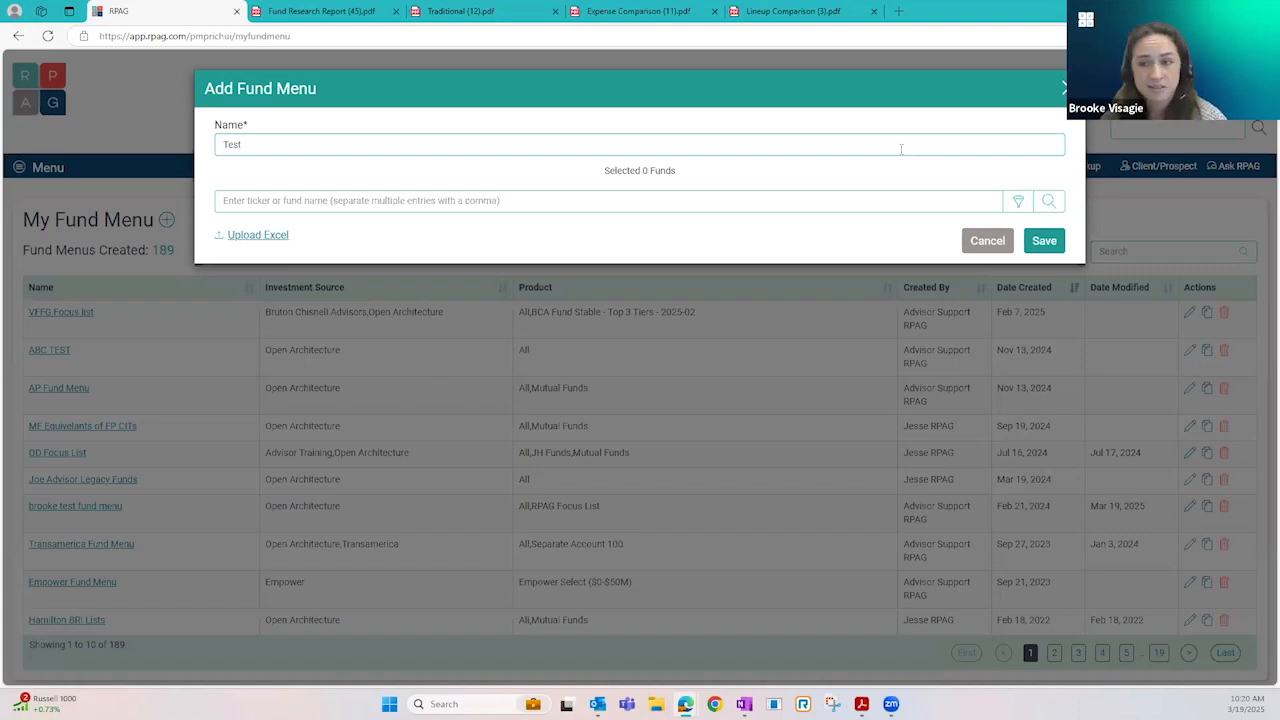
Step: Add JH USA 1-Putnam Large Cap Value Y and LegGFA NM15-Putnam Large Cap Value A to the Test fund menu and save it
click(926, 199)
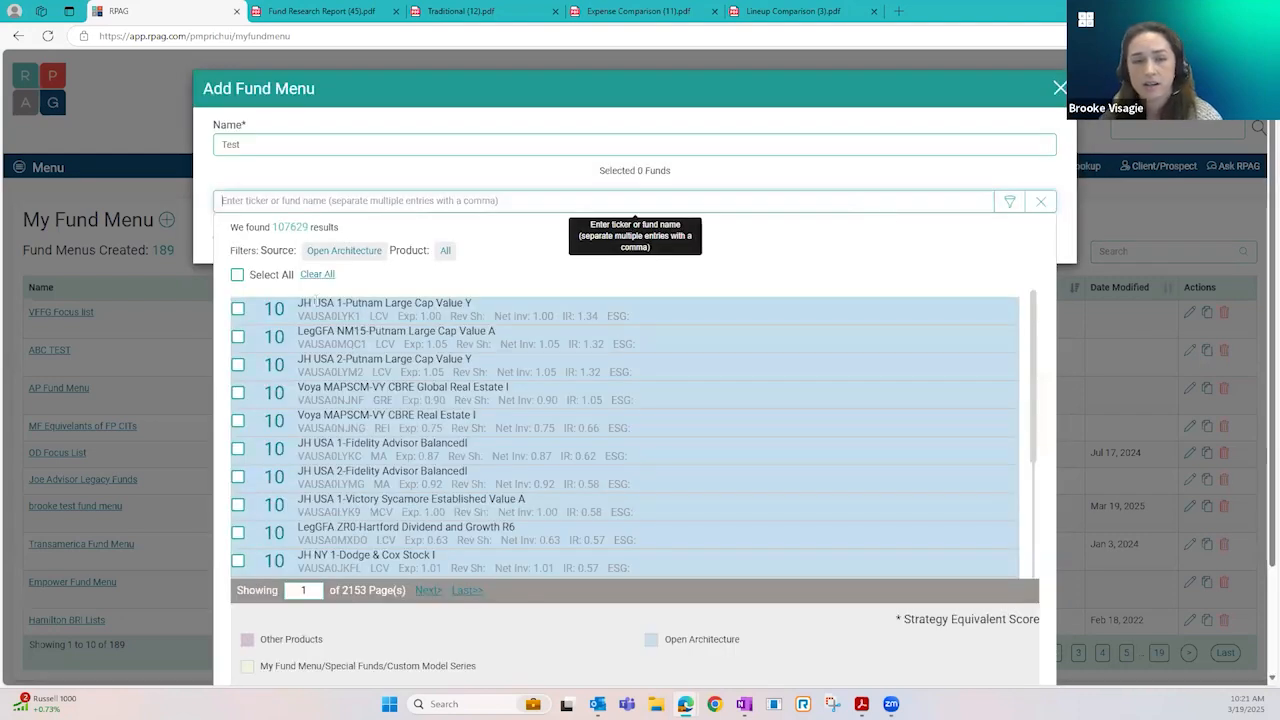
click(238, 309)
click(238, 337)
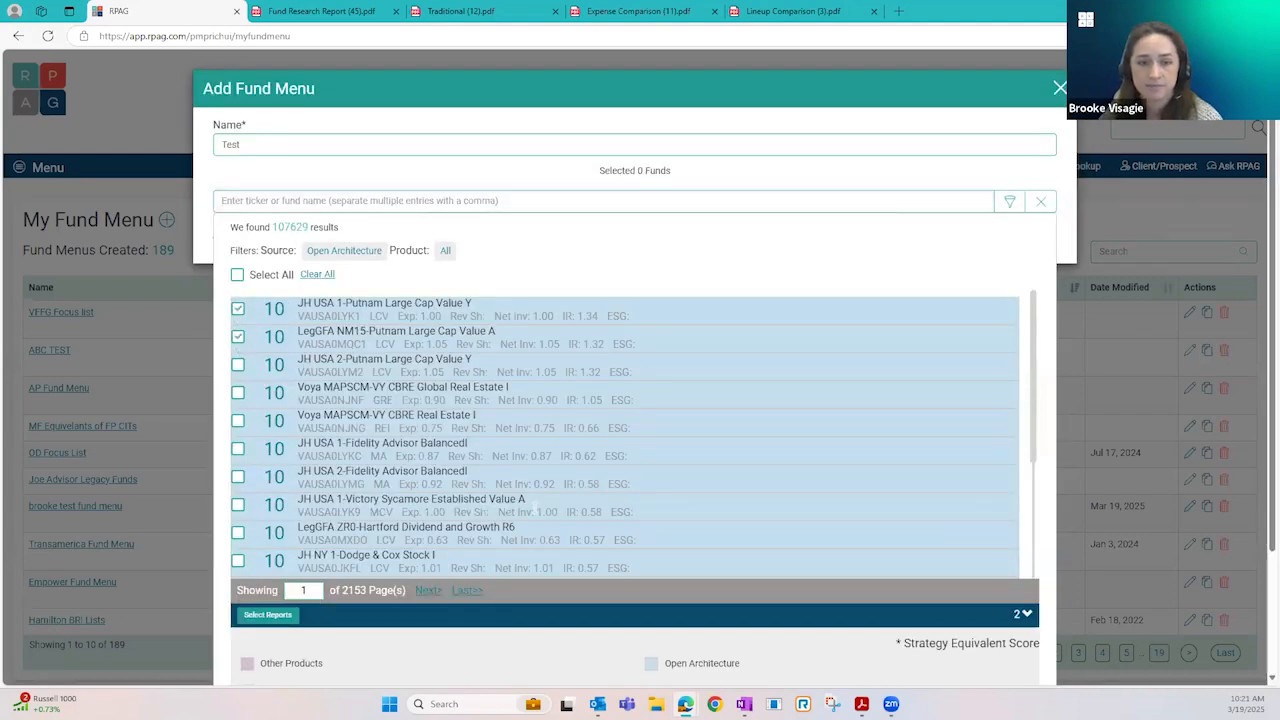
scroll(980, 645, down, 1)
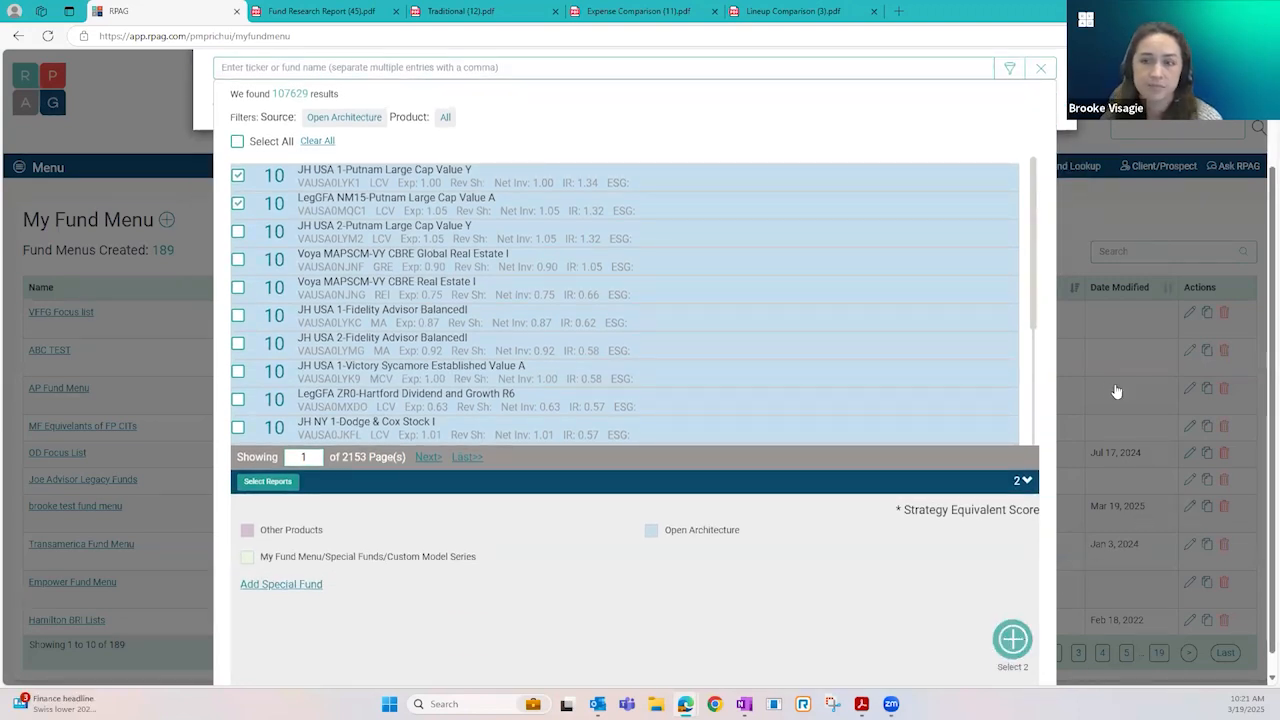
scroll(1118, 314, up, 1)
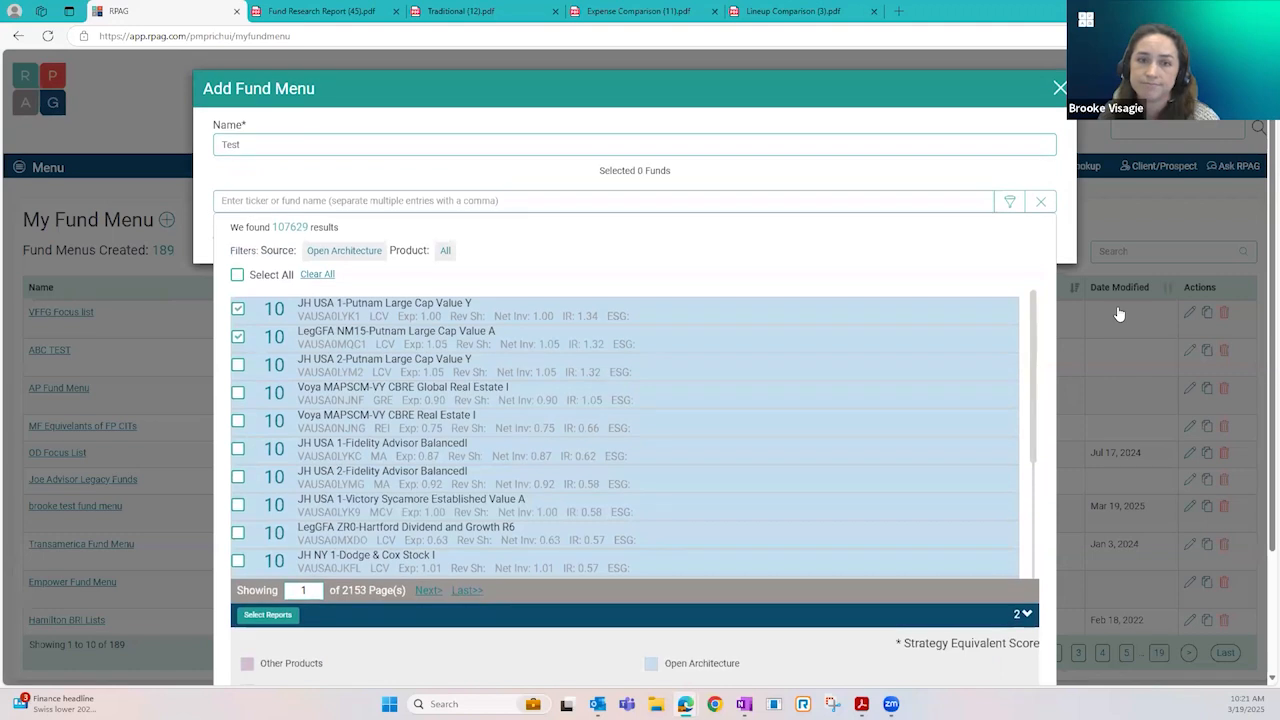
scroll(1118, 302, down, 1)
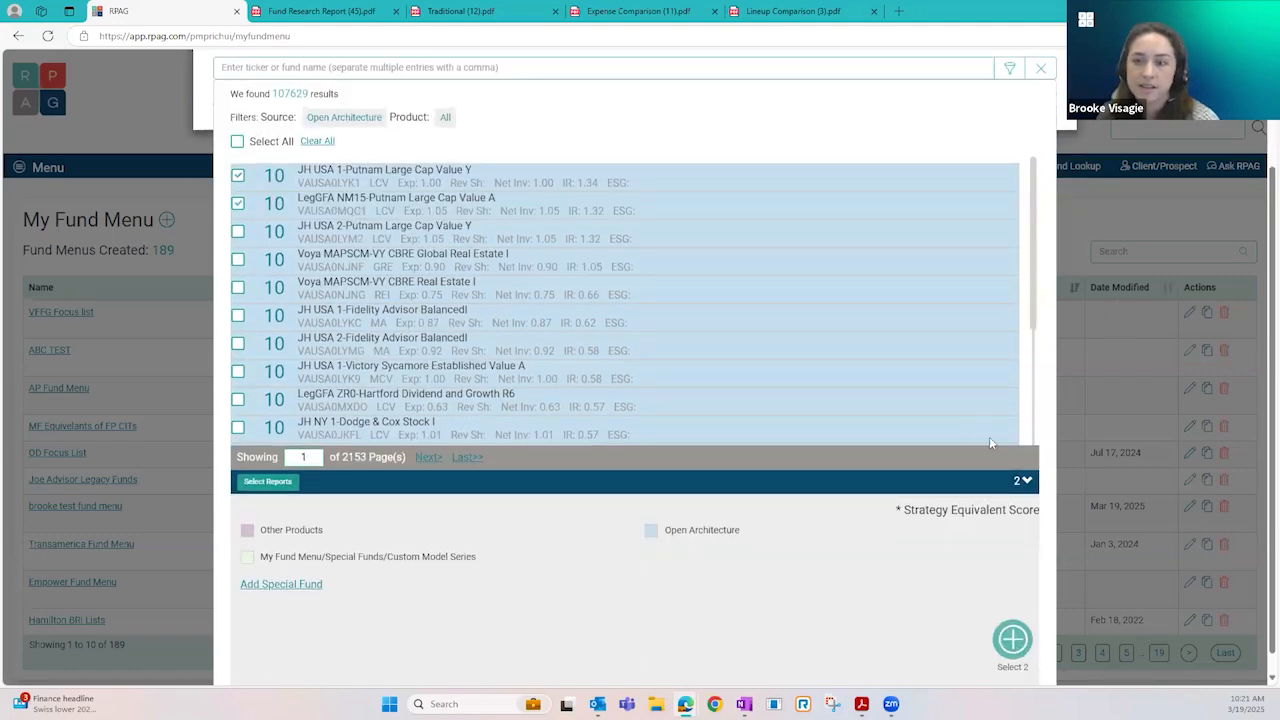
click(1130, 420)
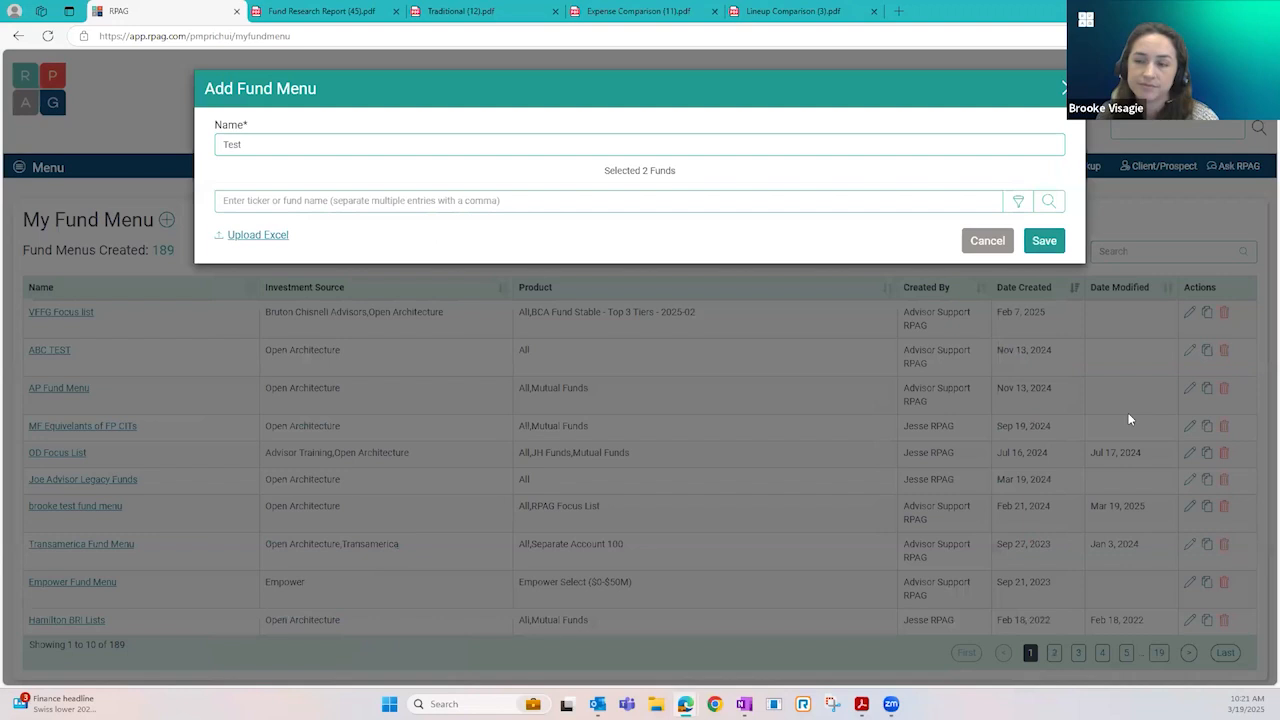
click(1044, 240)
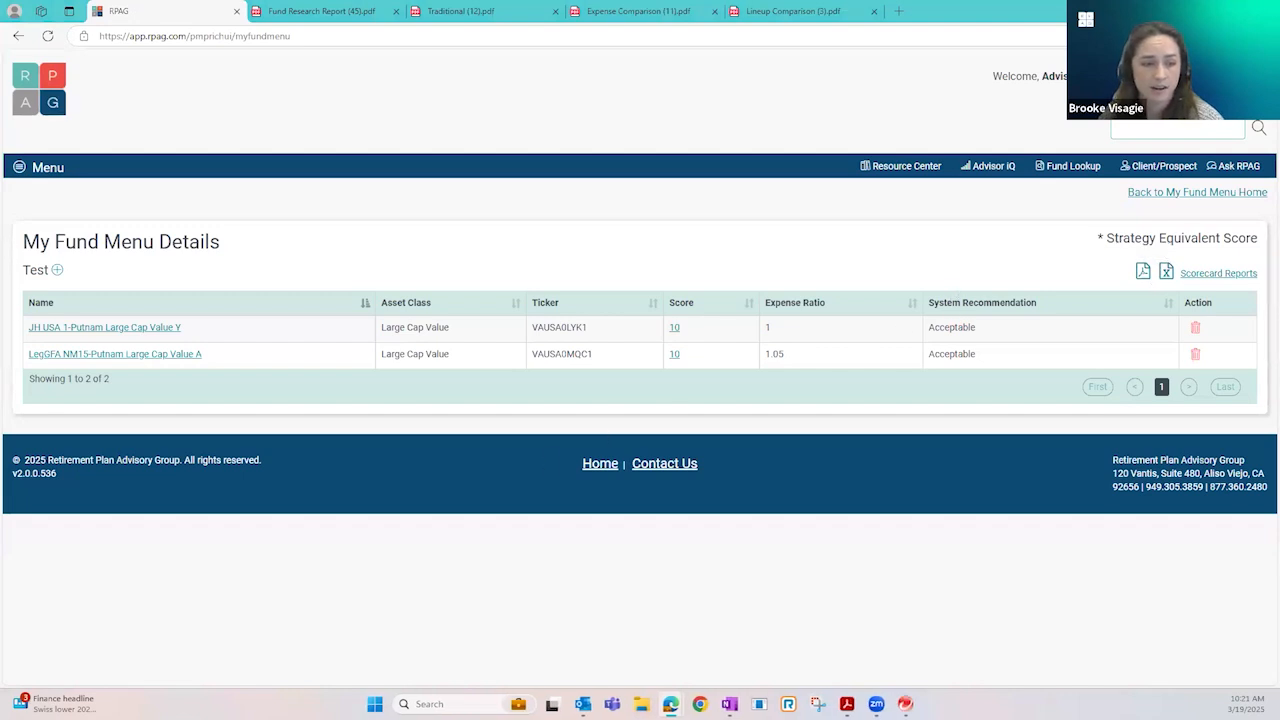
Step: Review the view and quarter options of the Test fund menu's Scorecard reports, and close the report settings
click(1193, 274)
click(517, 150)
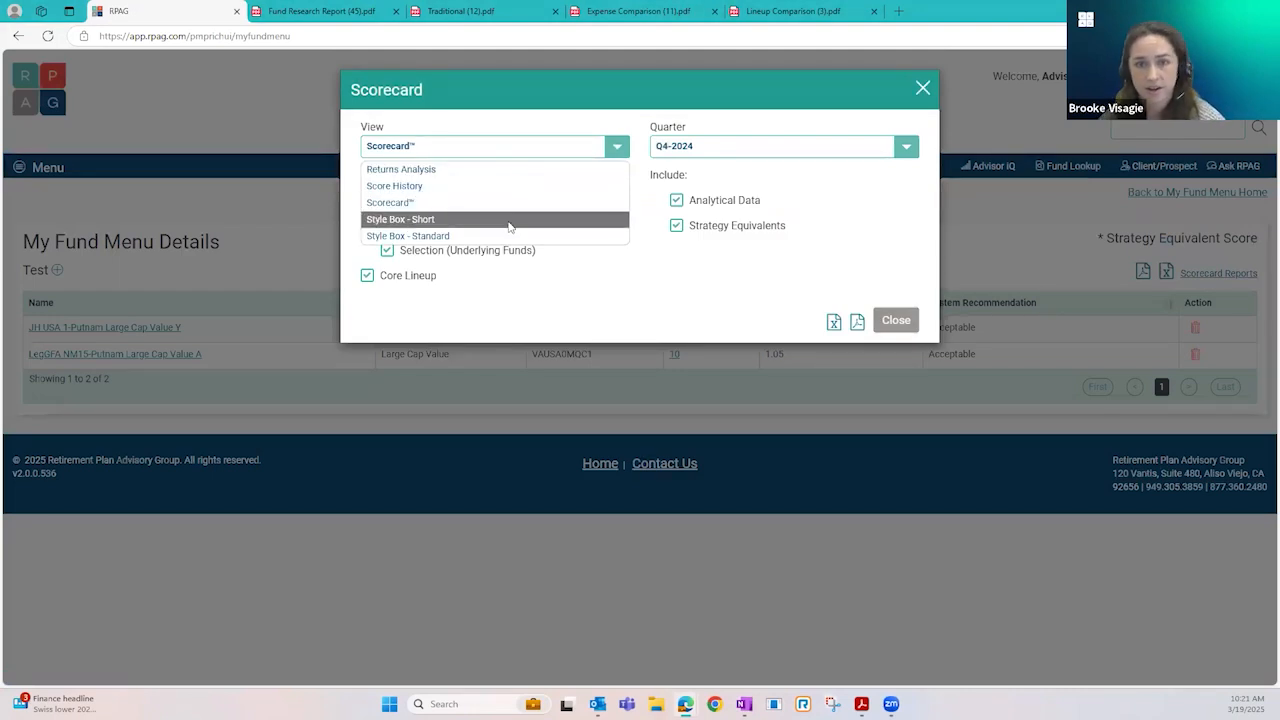
click(590, 133)
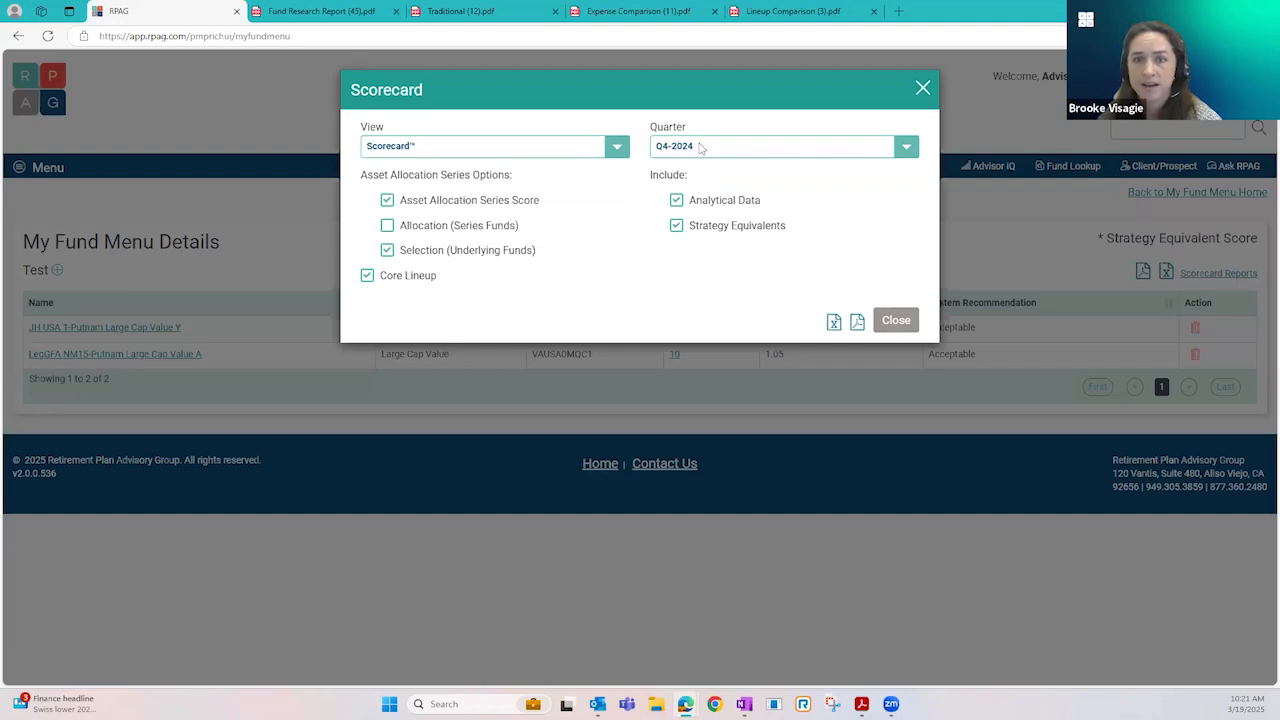
click(700, 148)
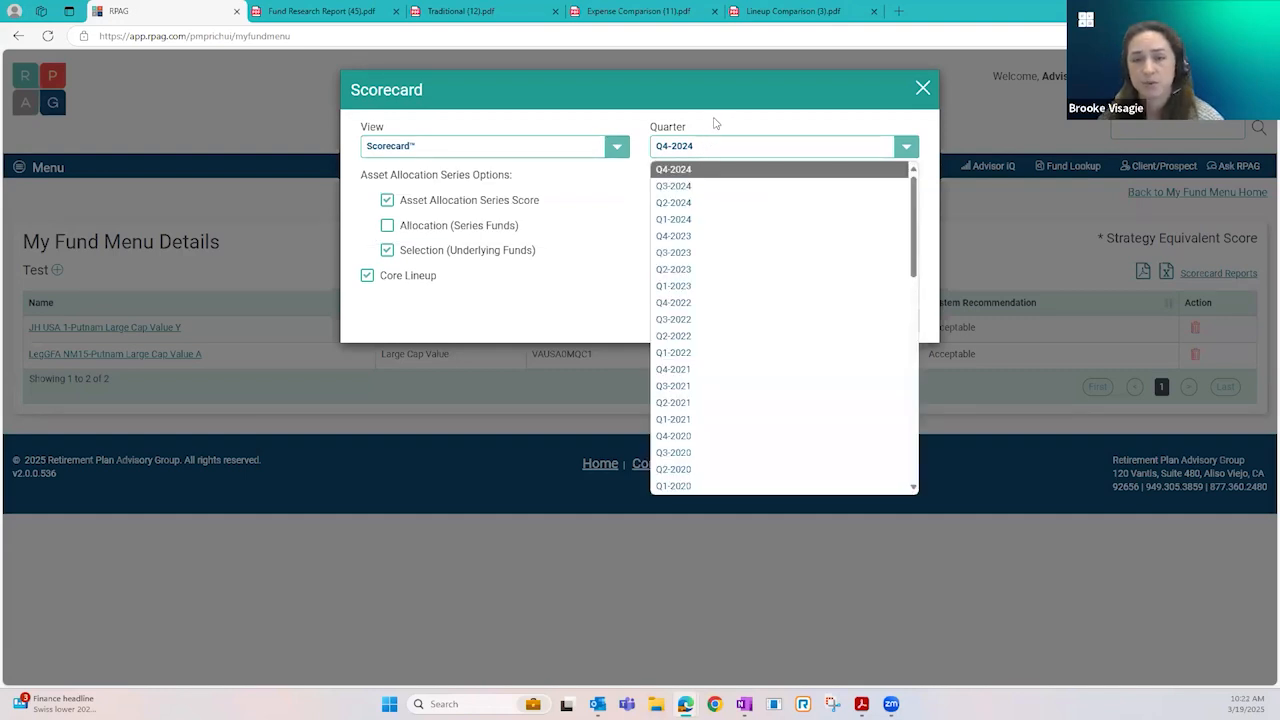
click(716, 121)
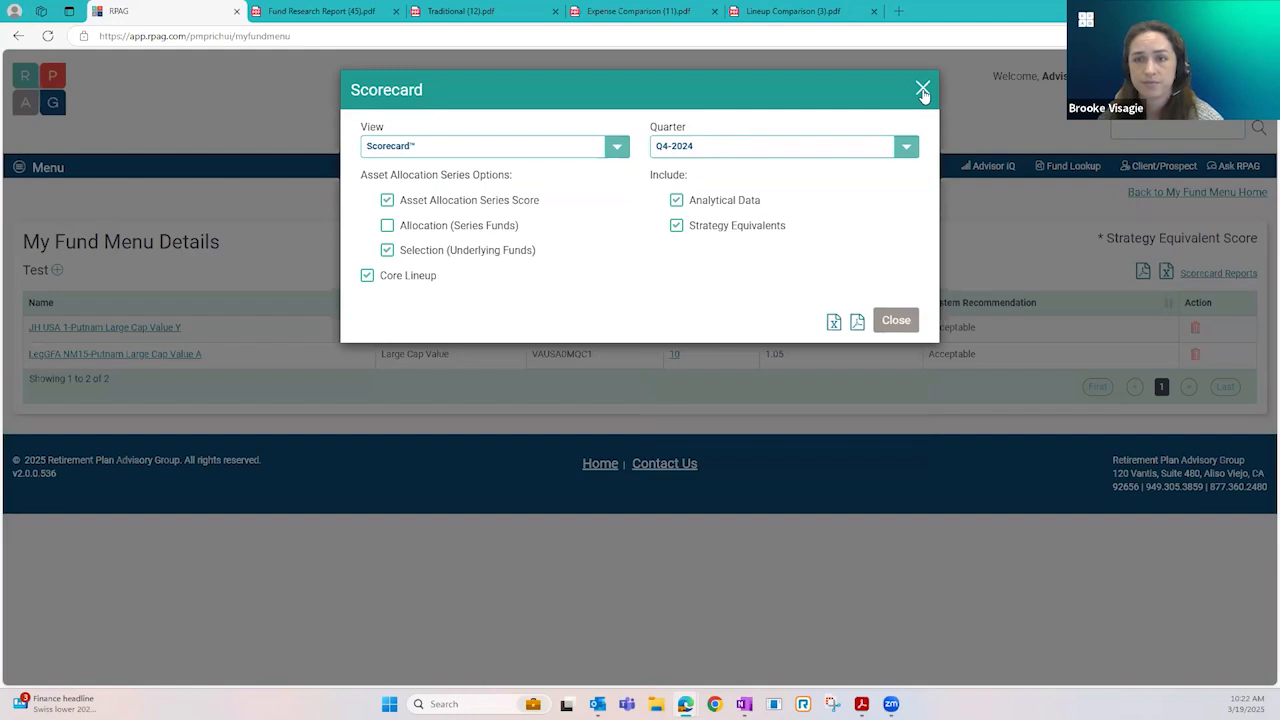
click(922, 90)
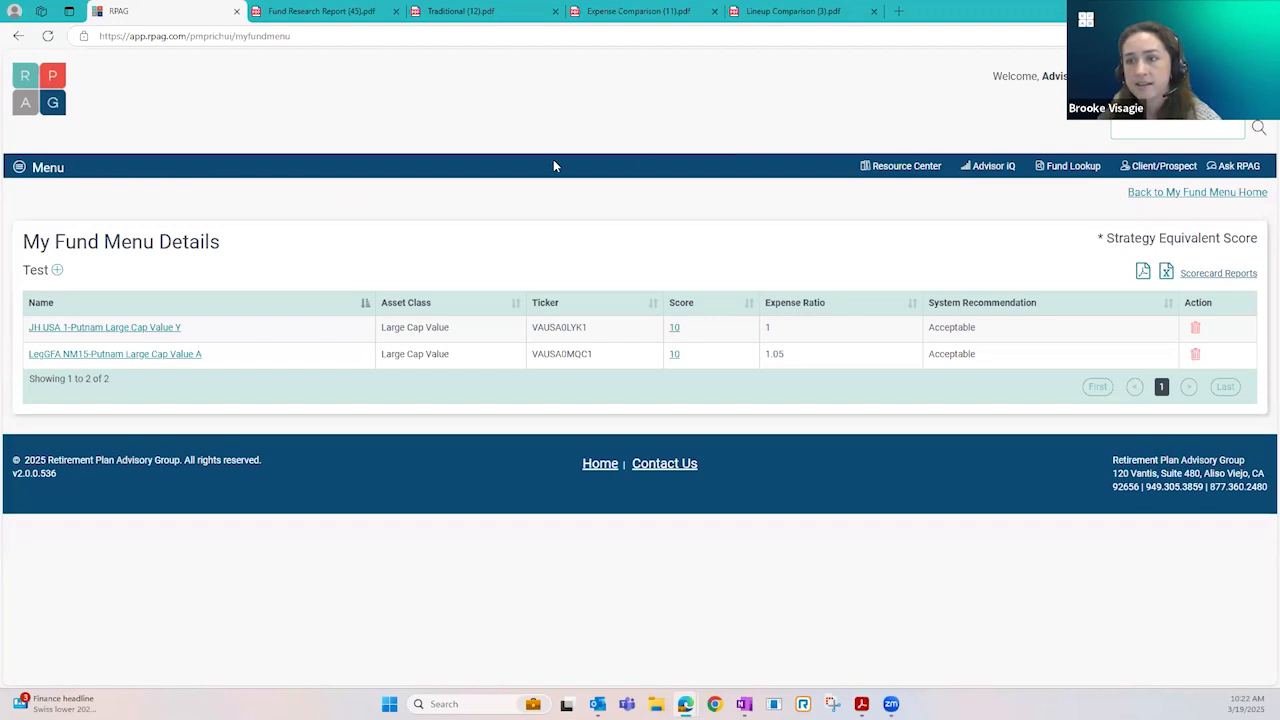
Step: Open the test client's record from the client list and view the details of its Test Plan 401(k)
click(28, 167)
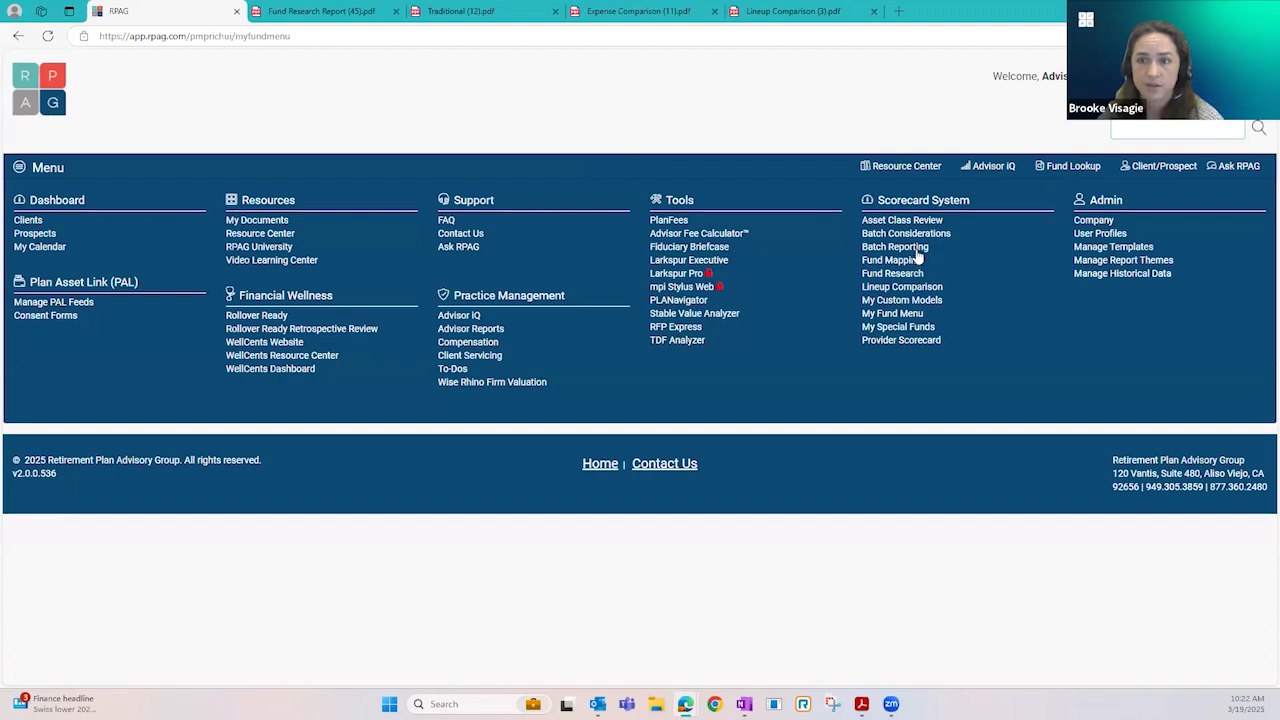
click(1165, 167)
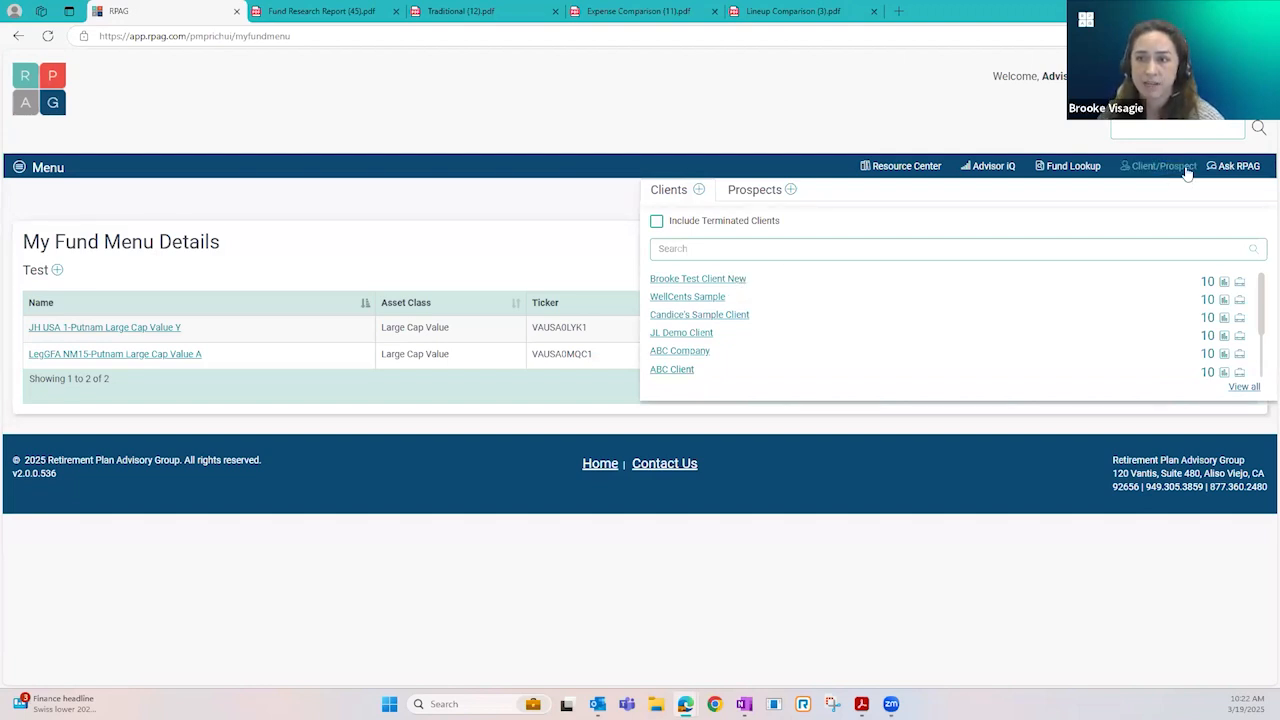
click(741, 281)
scroll(579, 444, down, 5)
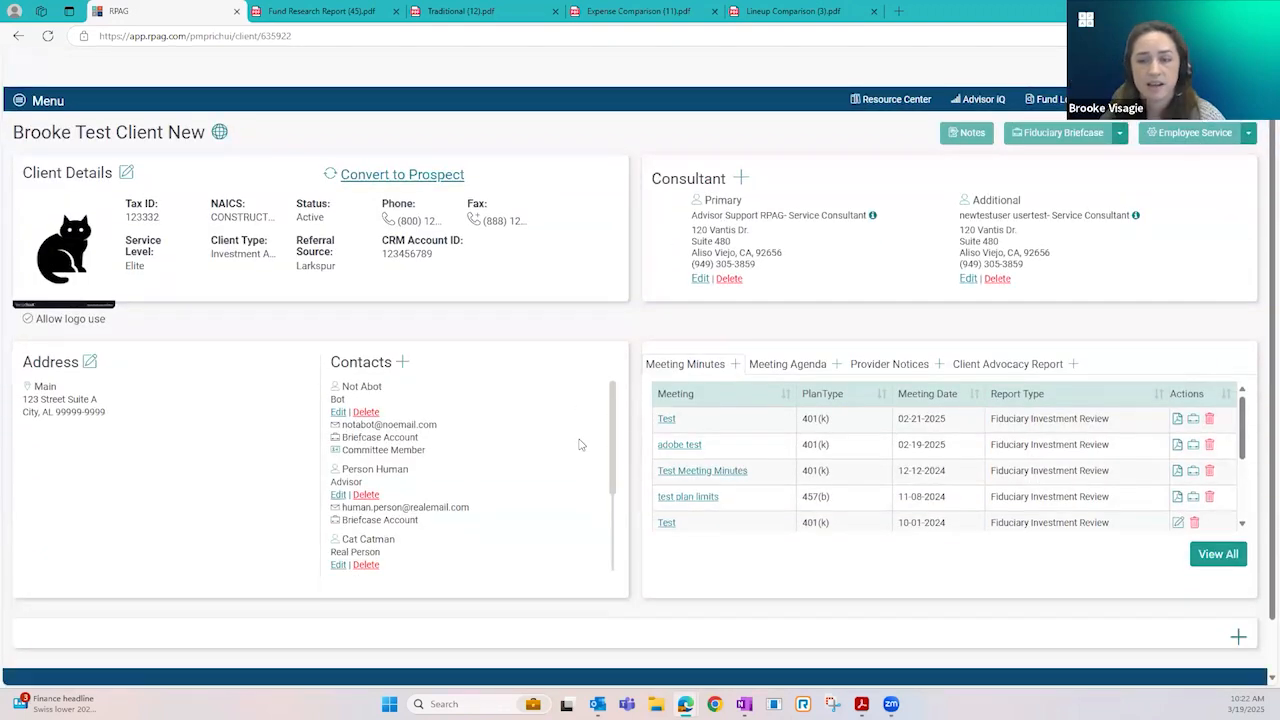
scroll(575, 515, down, 4)
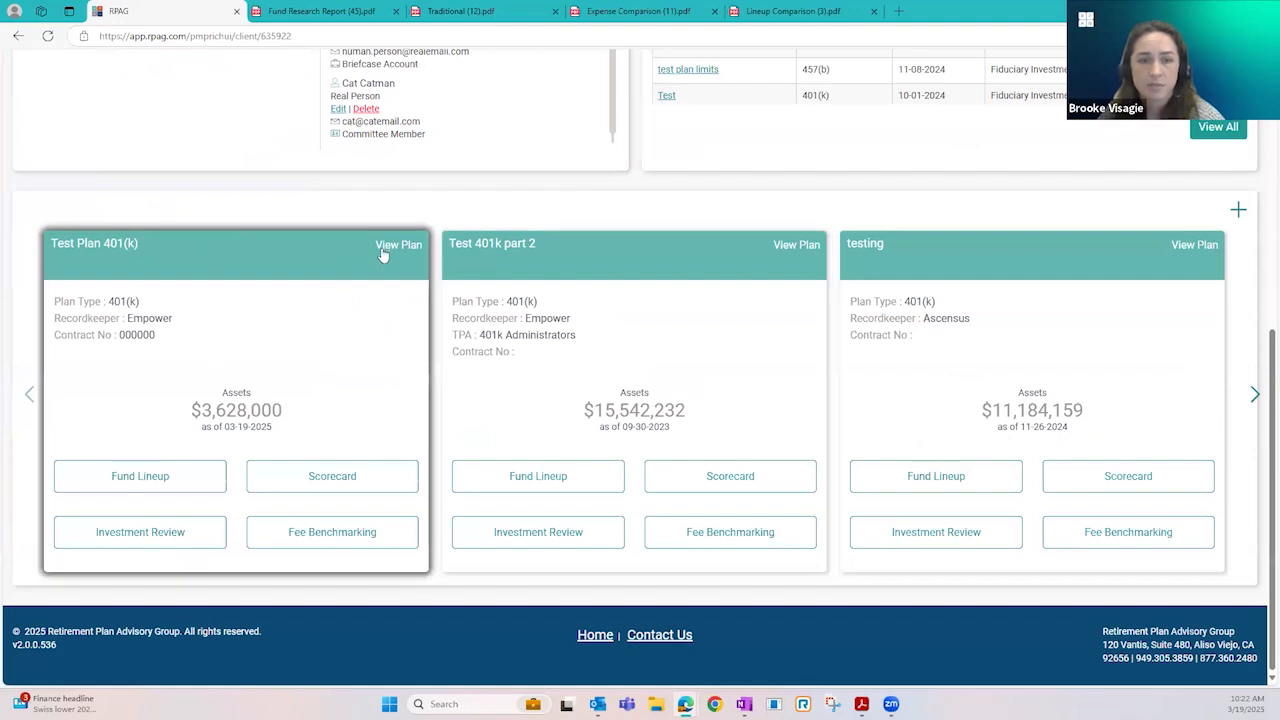
click(390, 252)
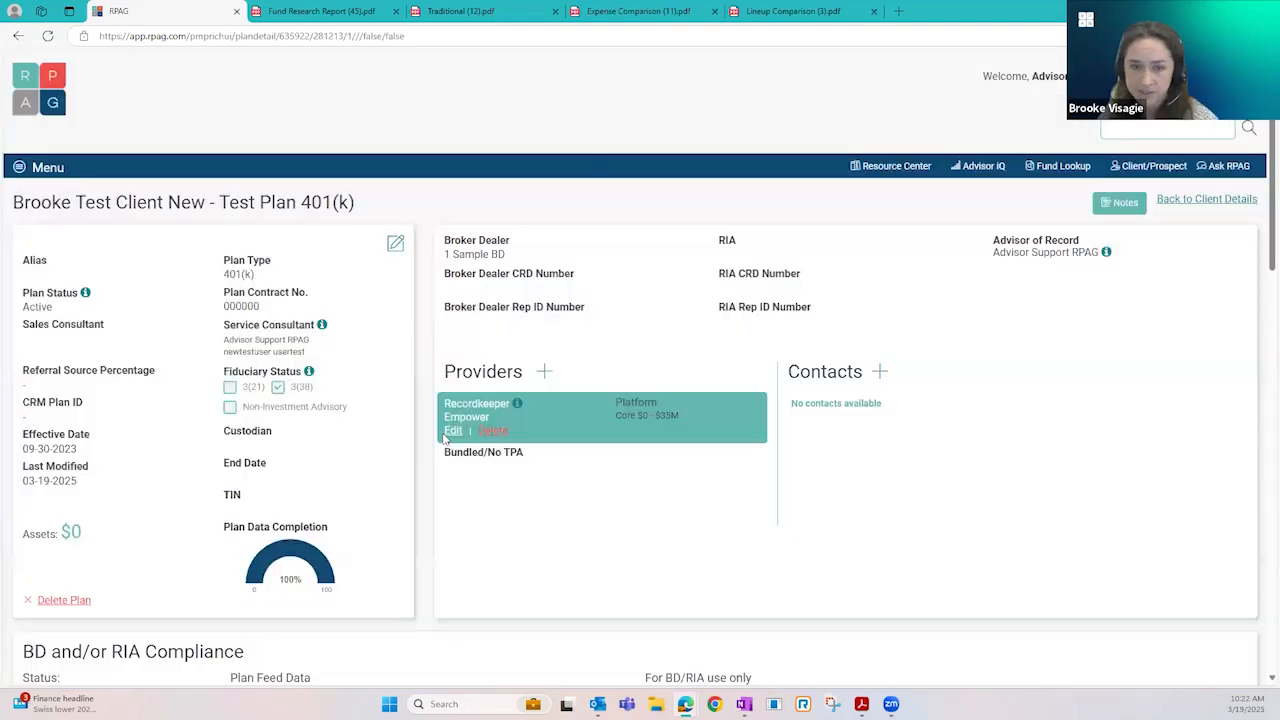
Step: Open Fund Mapping from the plan's investment reports
scroll(445, 443, down, 3)
scroll(445, 443, down, 9)
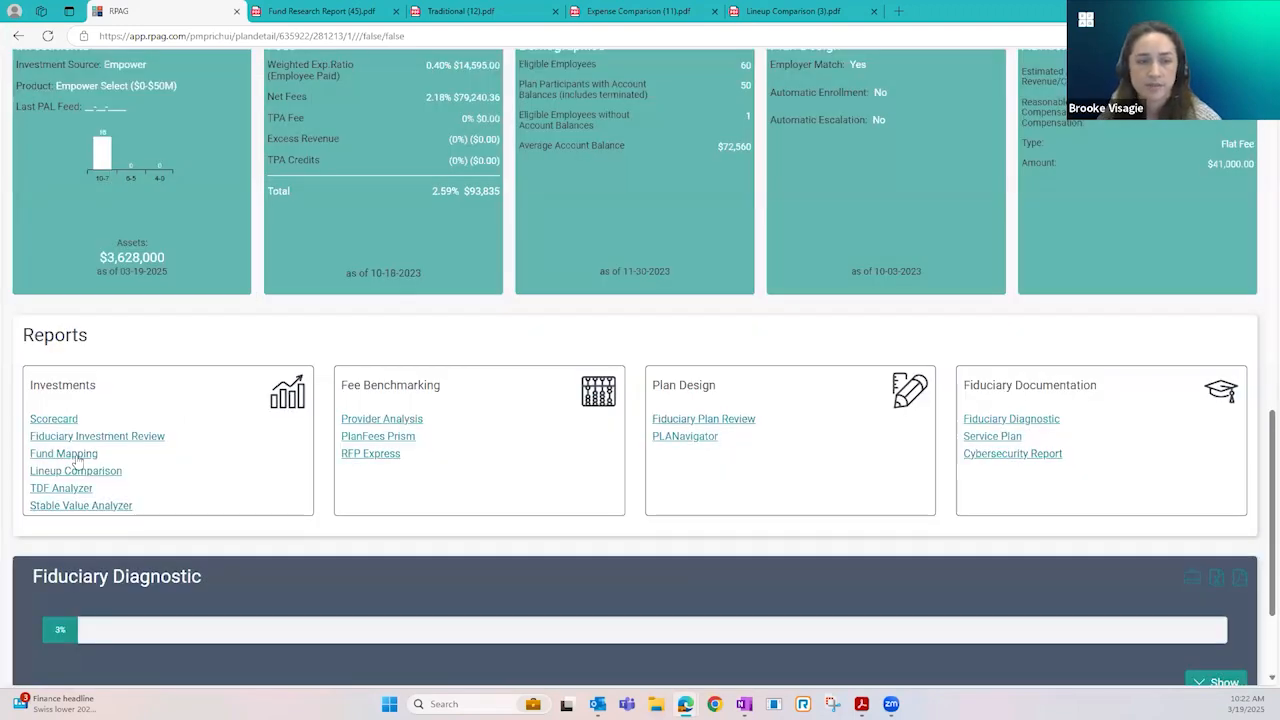
click(57, 454)
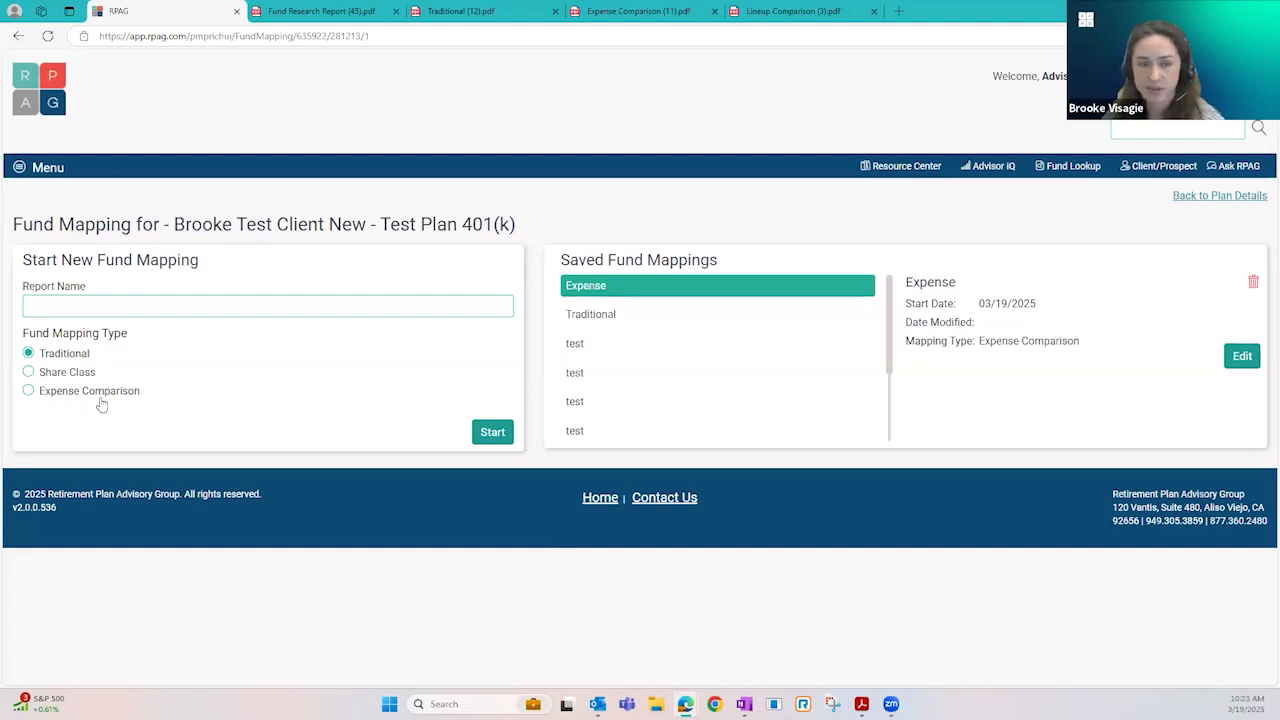
Step: Start a new Traditional fund mapping named Test Traditional
click(77, 306)
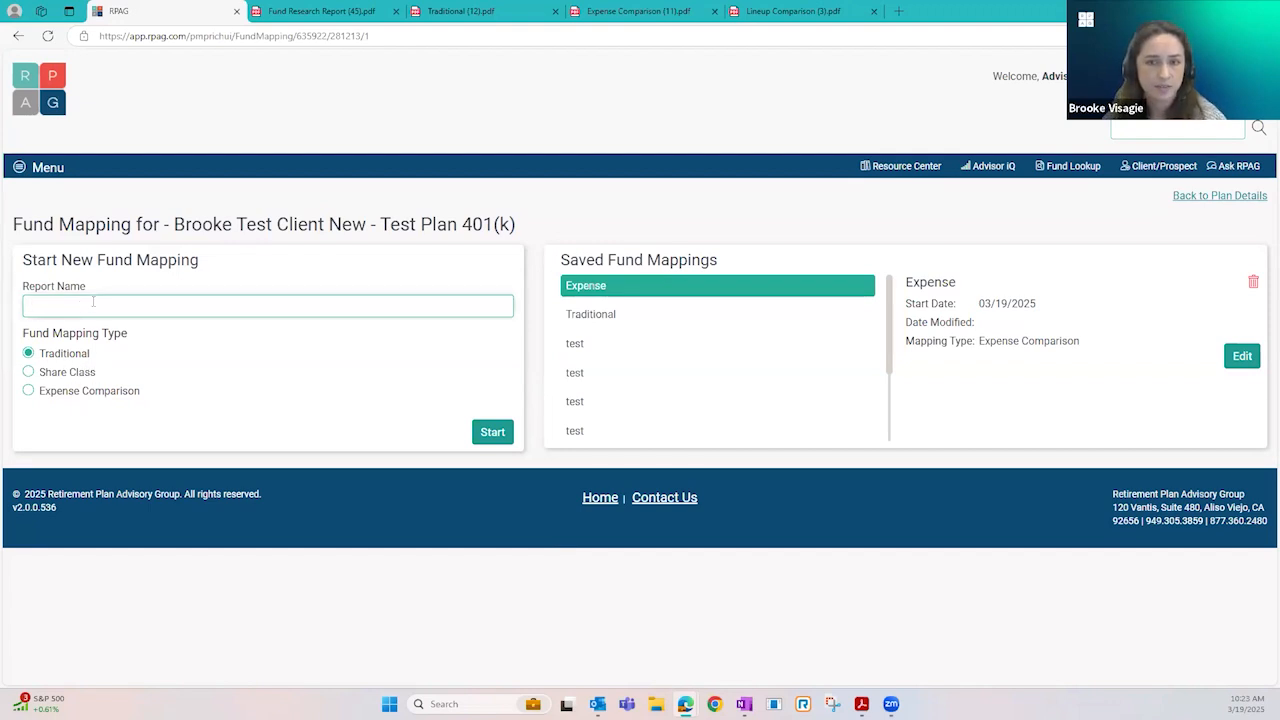
text(Test T)
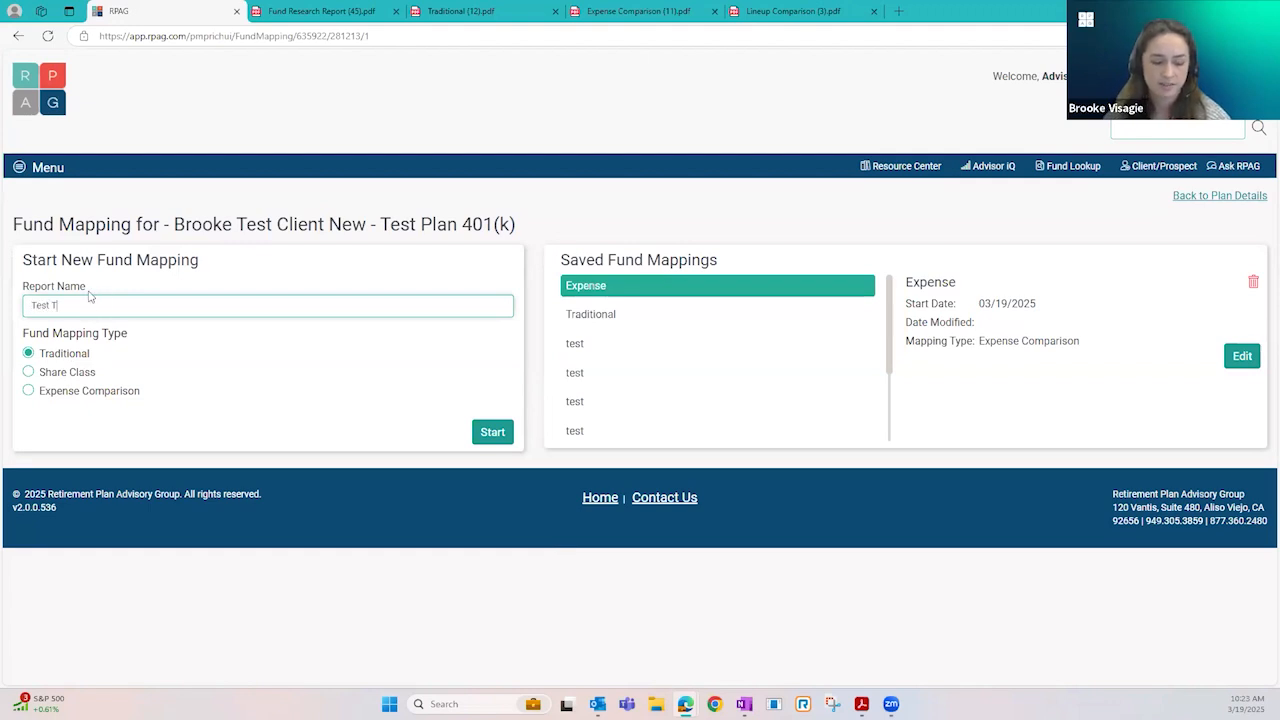
text(raditional)
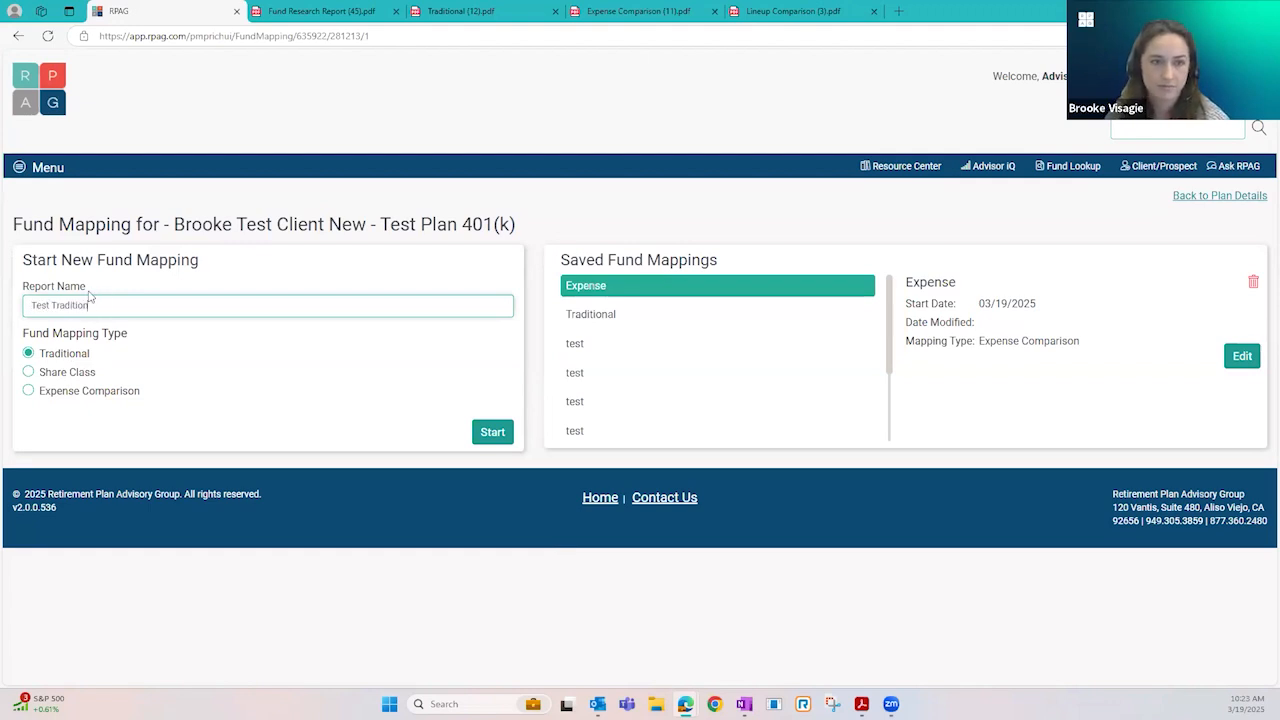
click(493, 432)
Step: Check the Client / Prospect option for the mapping target, and switch the target back to Investment Source
scroll(885, 506, down, 2)
scroll(885, 506, down, 2)
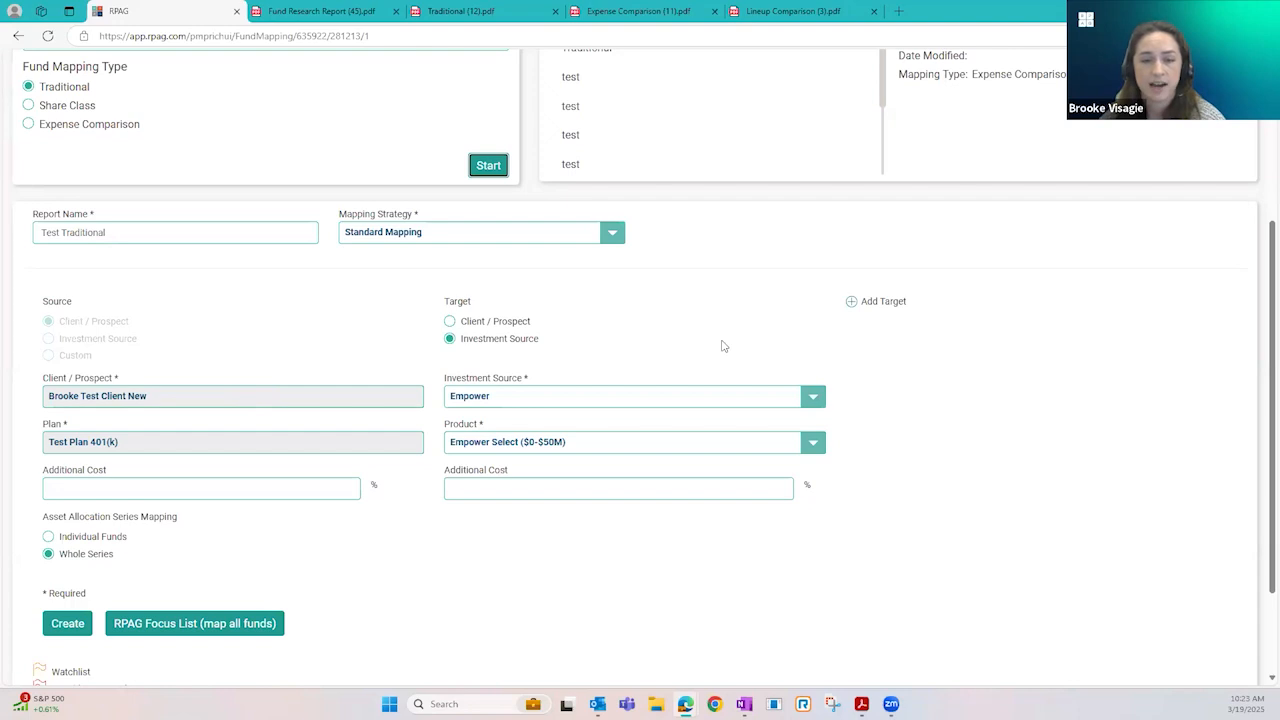
scroll(472, 284, down, 1)
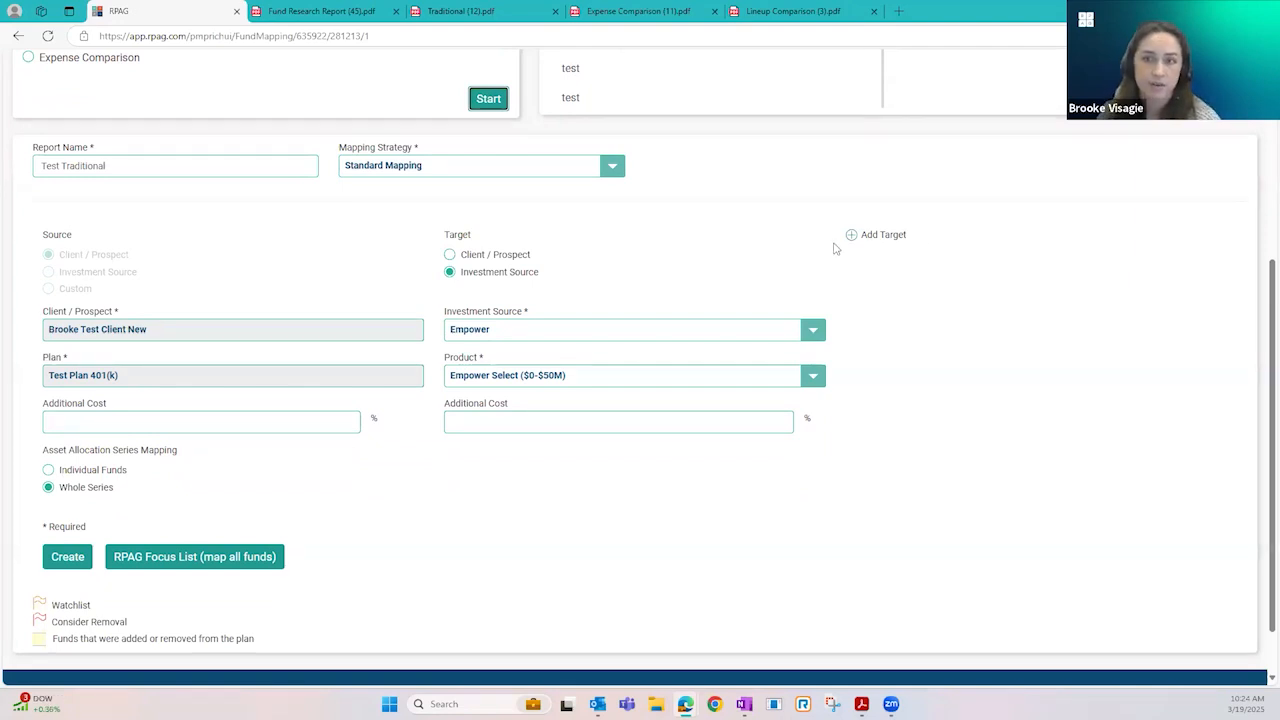
click(451, 256)
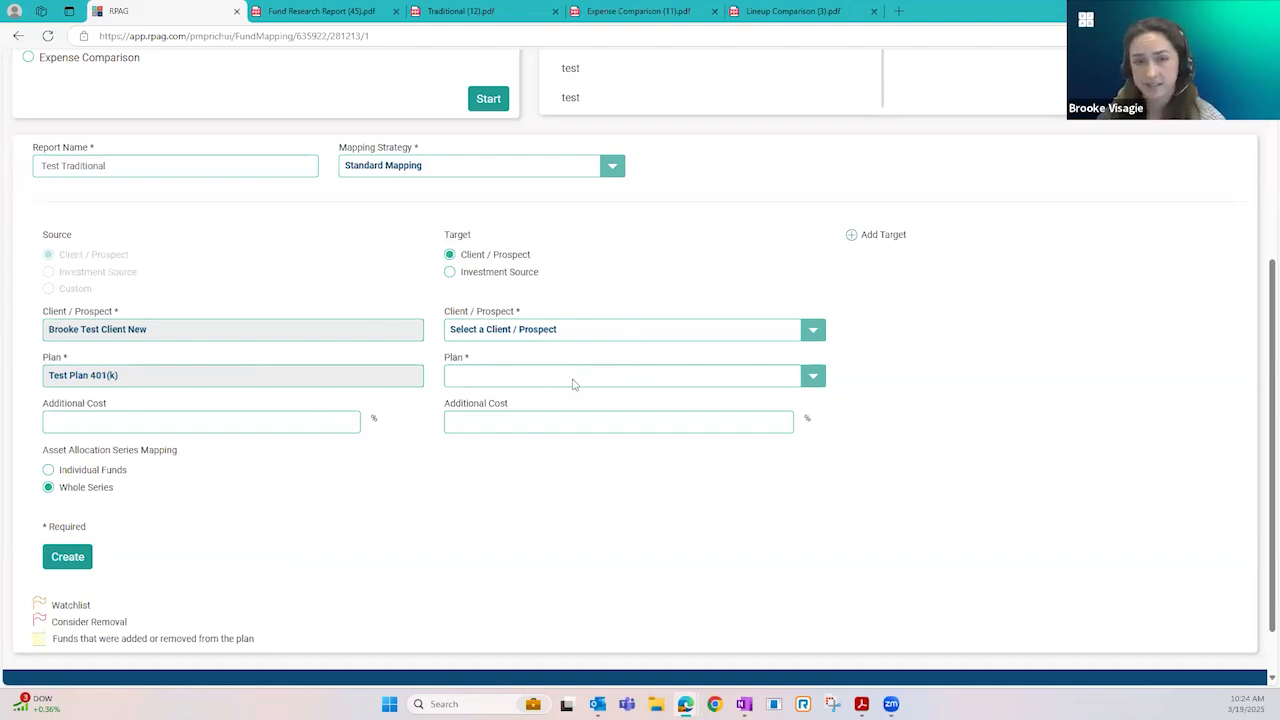
click(451, 275)
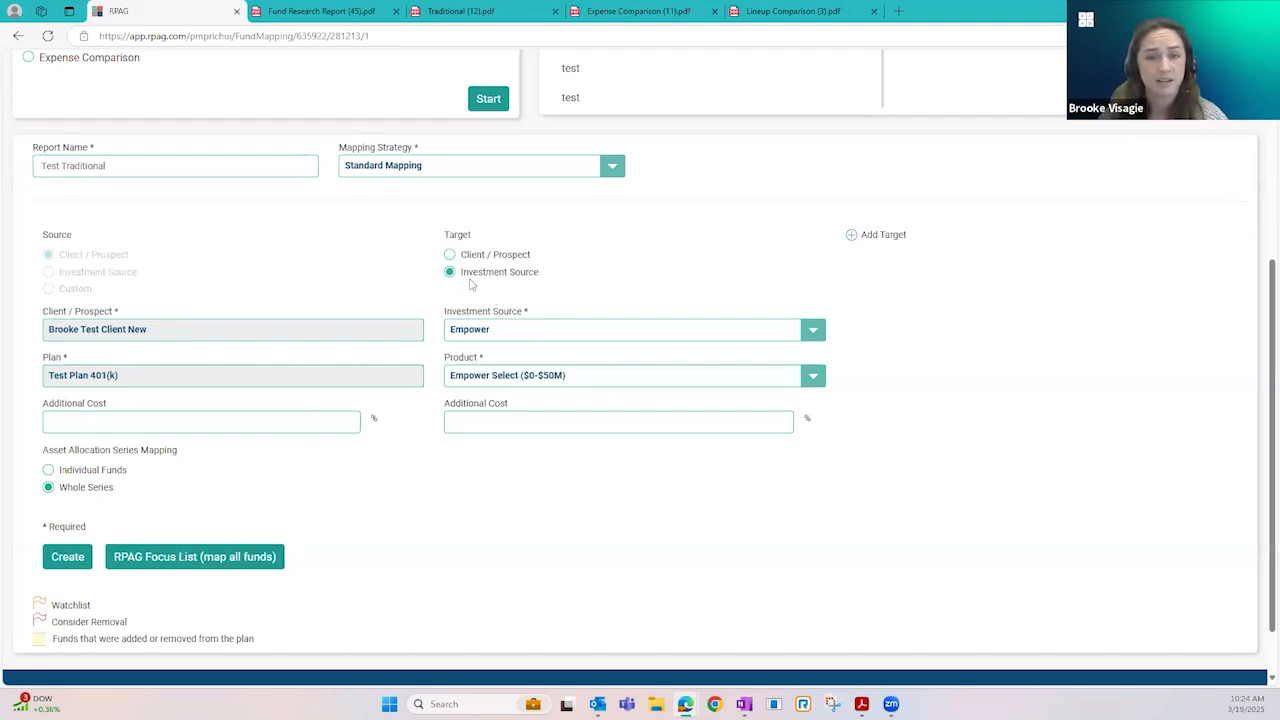
Step: Set the target's investment source to Advisor Training and choose the test fund menu as its product
click(491, 333)
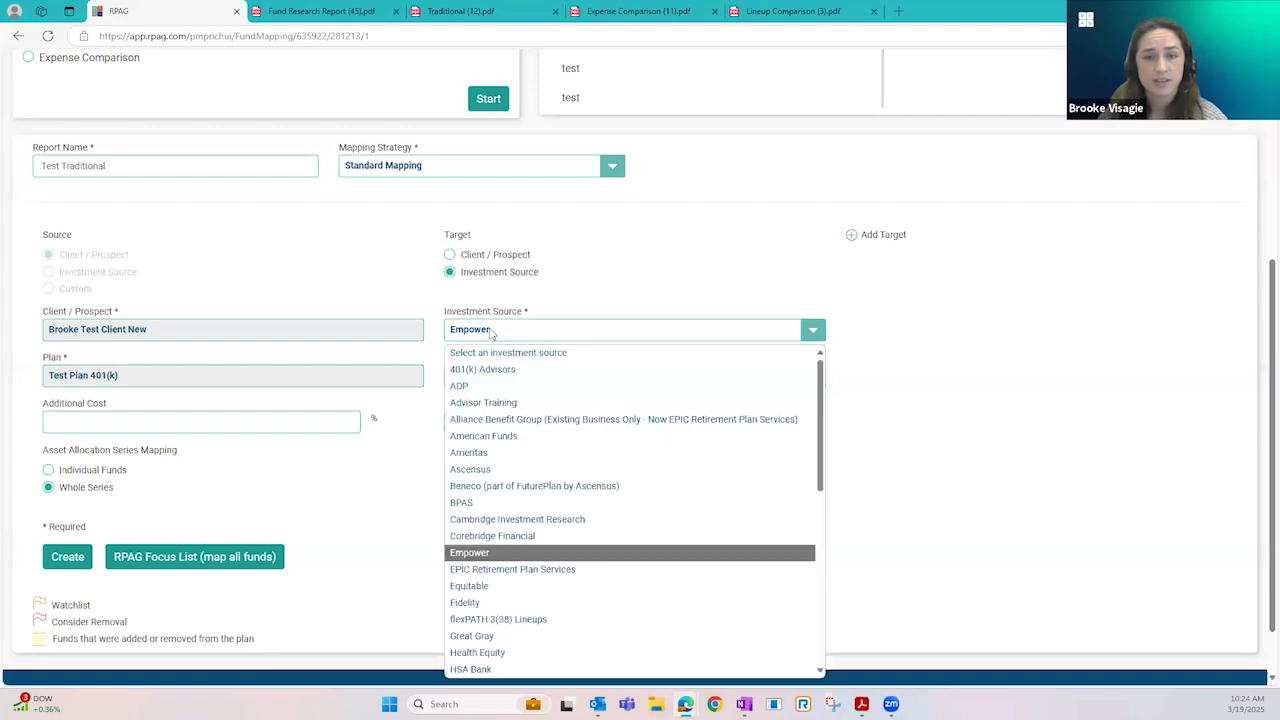
click(507, 404)
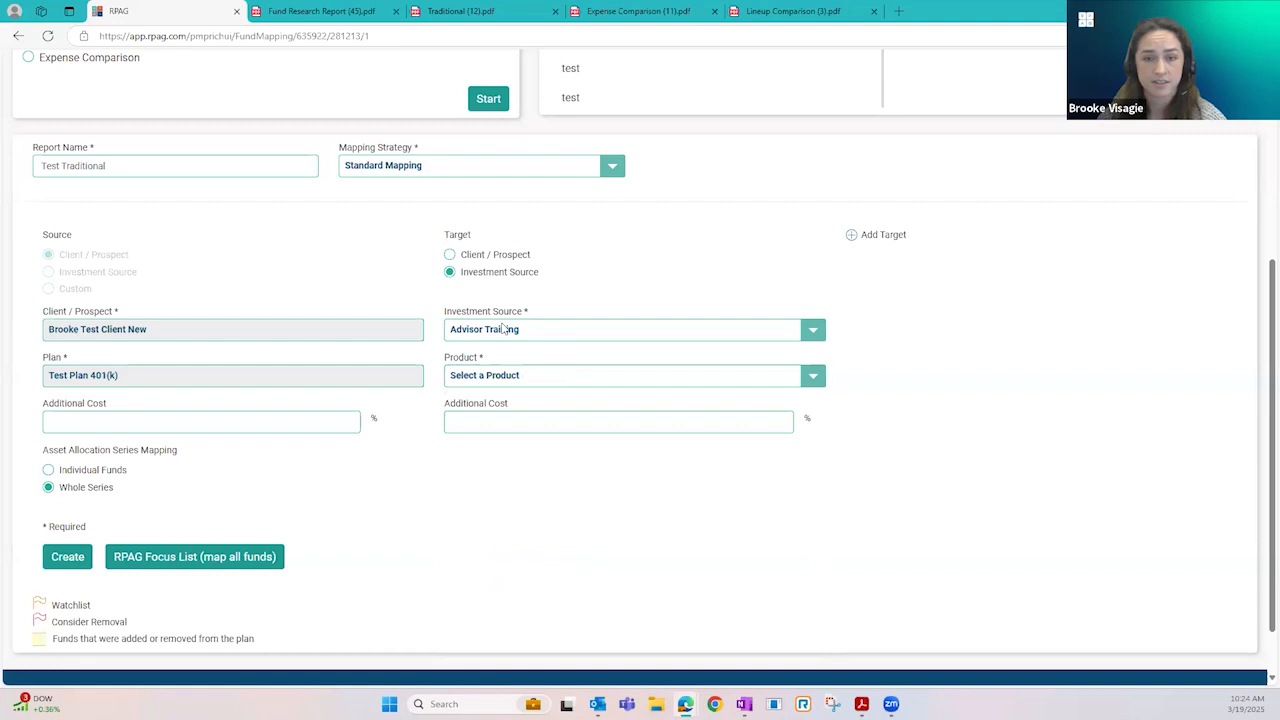
click(517, 375)
scroll(563, 197, down, 3)
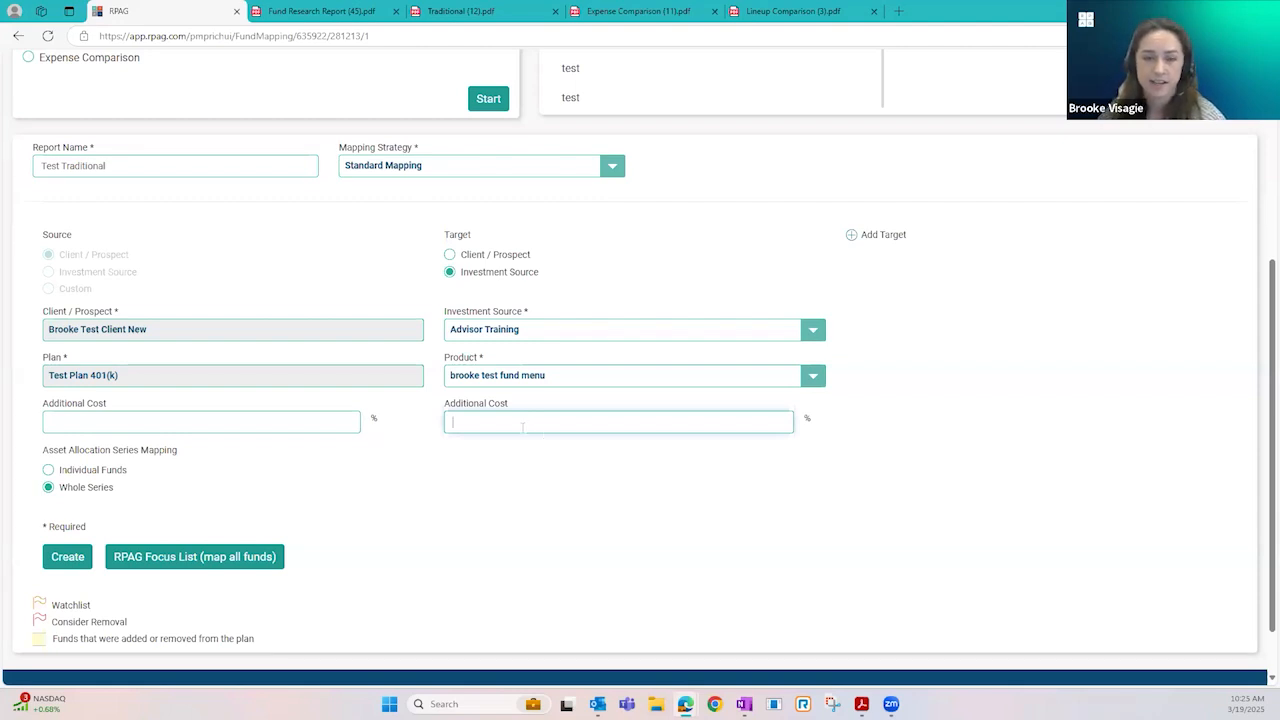
Step: Try an additional cost of 0.01% on the mapping target, and clear the value again
text(0.01)
click(557, 487)
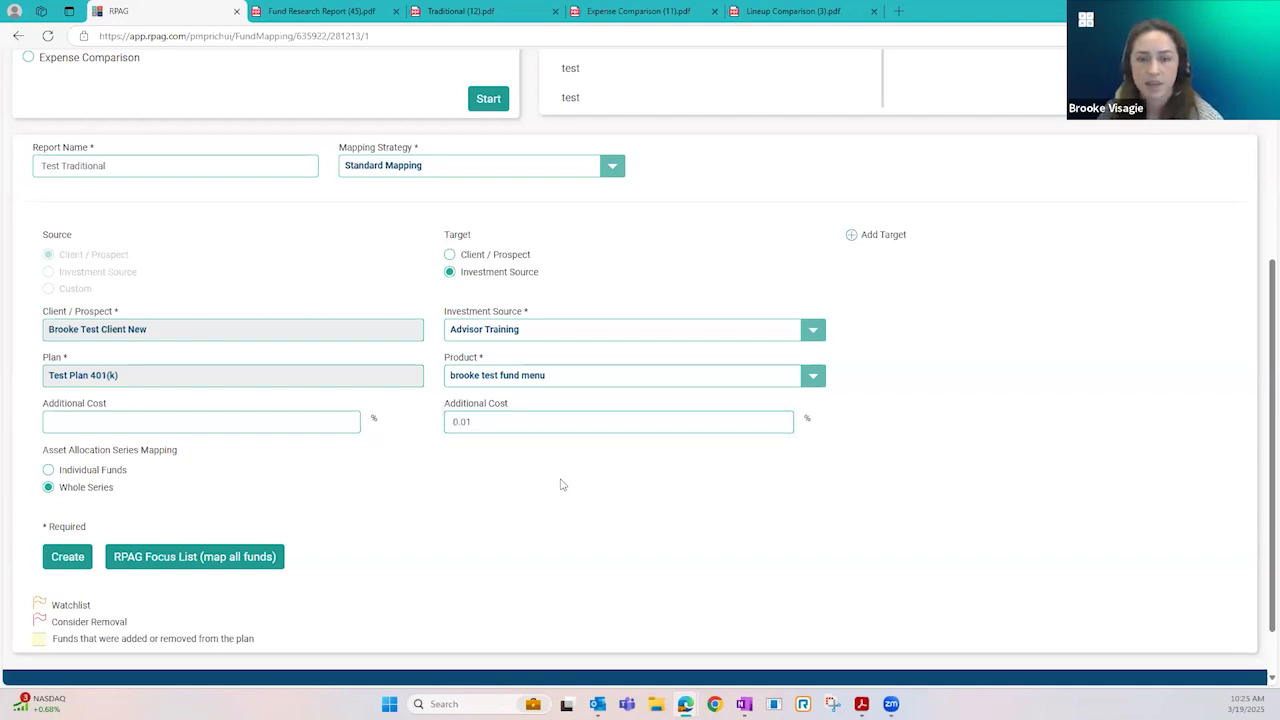
double_click(592, 430)
key(BackSpace)
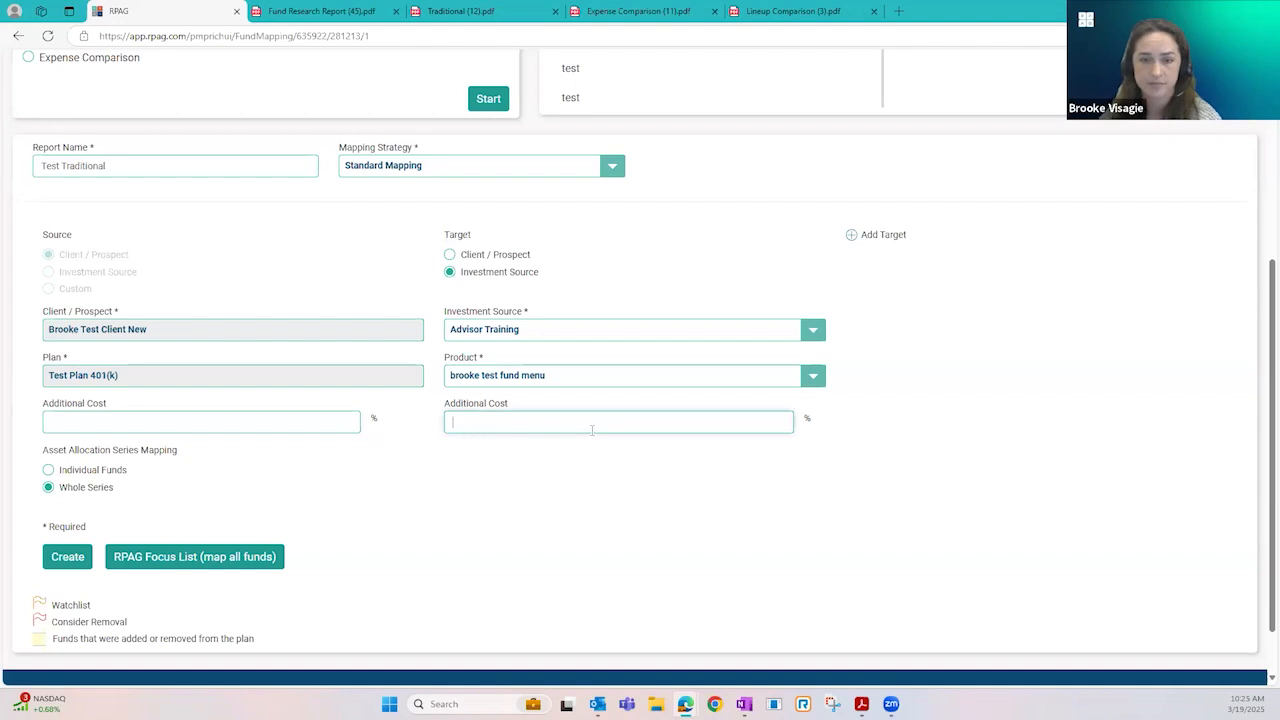
Step: Highlight the Asset Allocation Series Mapping setting, keep it on Whole Series, and create the fund mapping
click(168, 450)
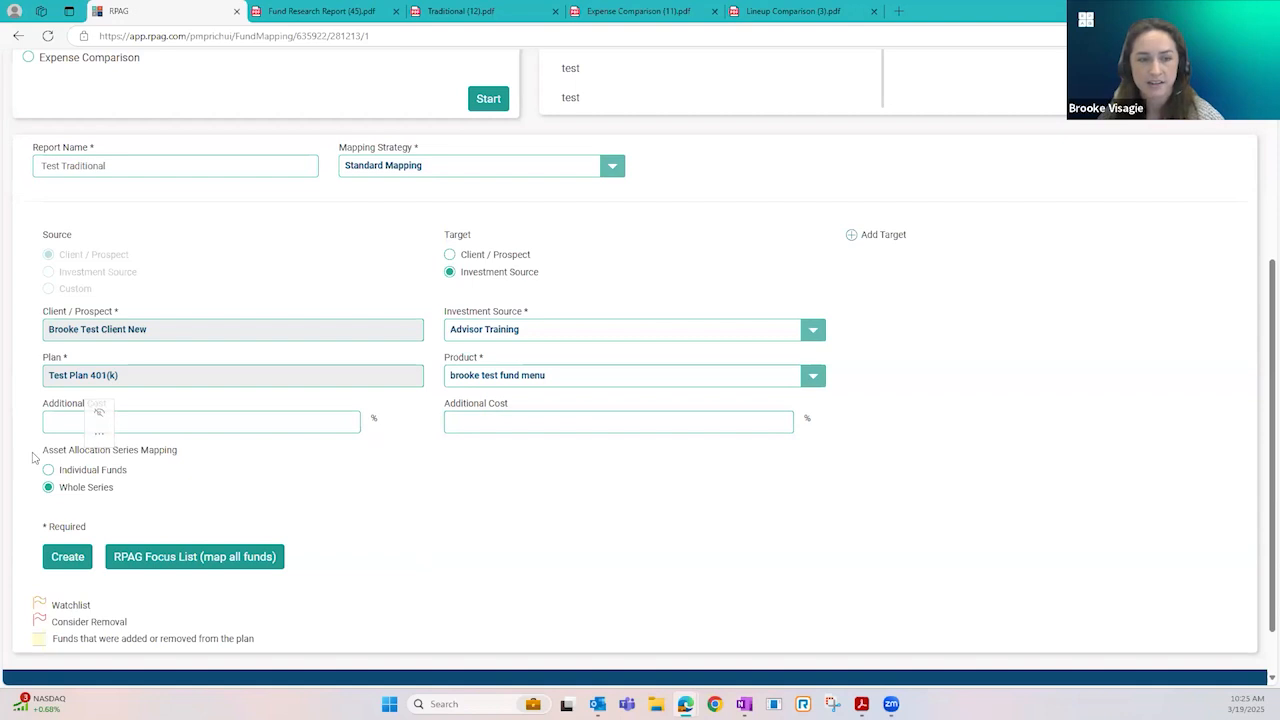
drag(40, 452, 175, 452)
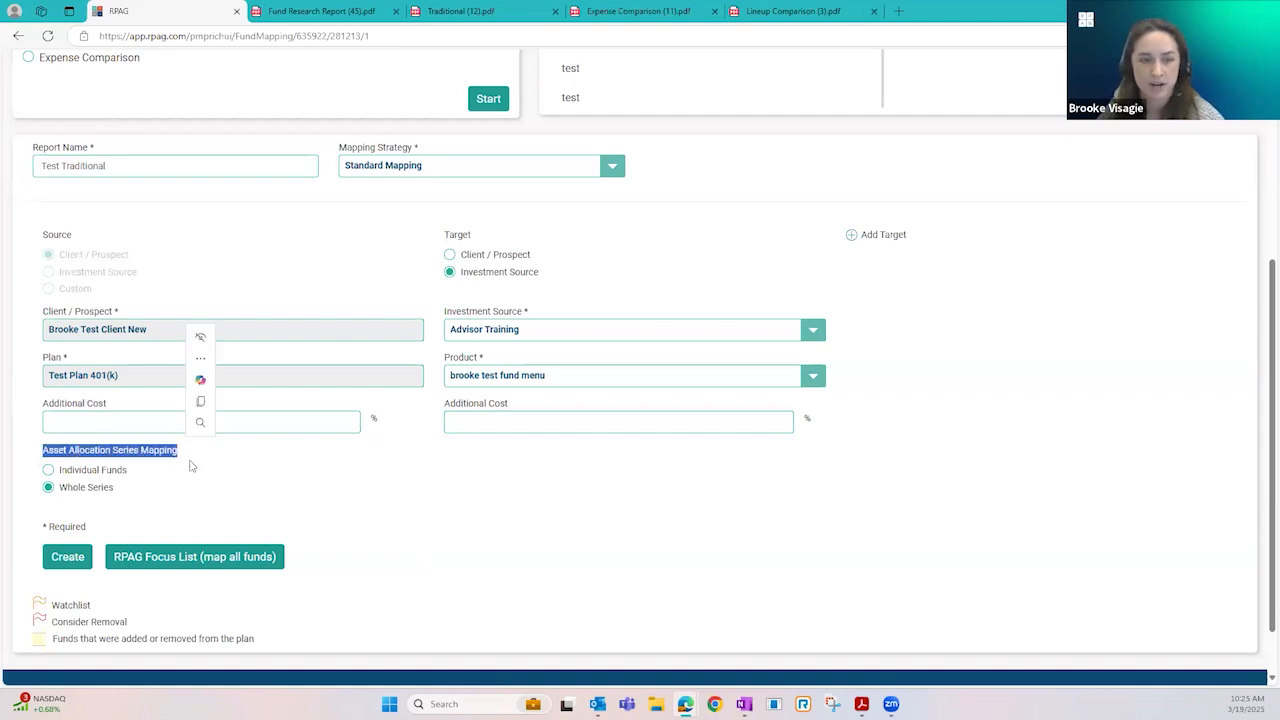
click(150, 465)
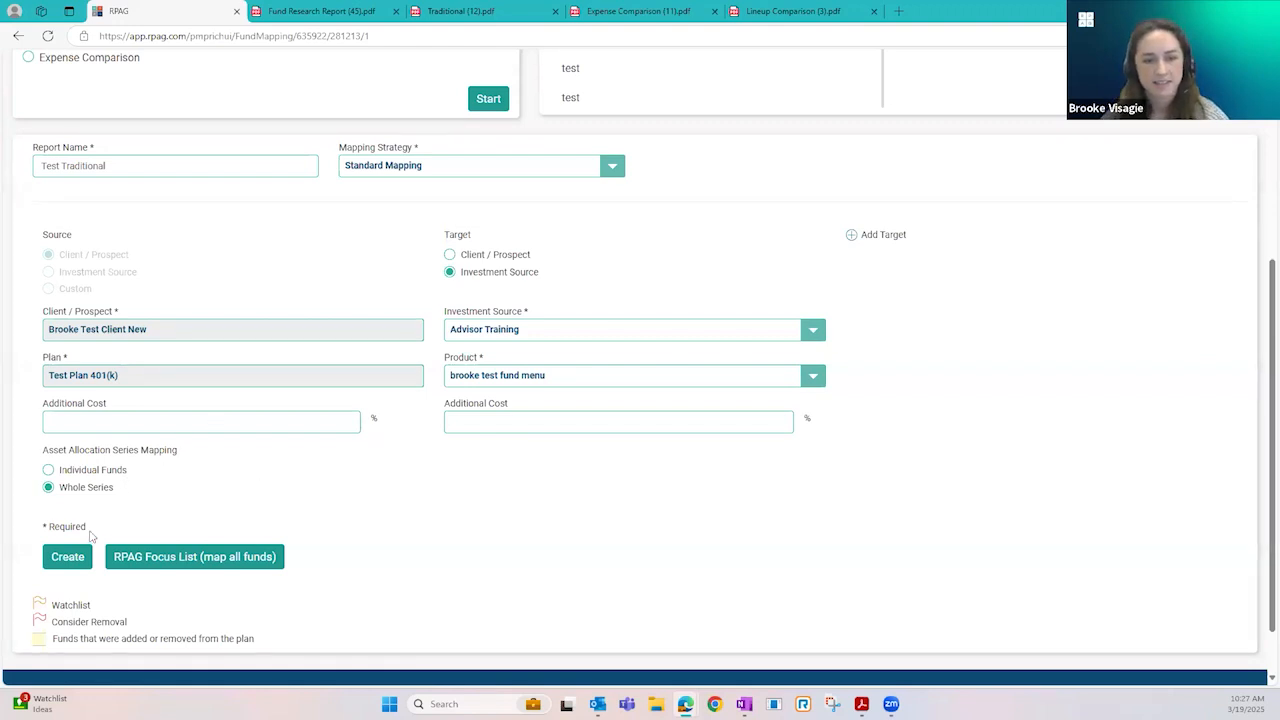
click(70, 557)
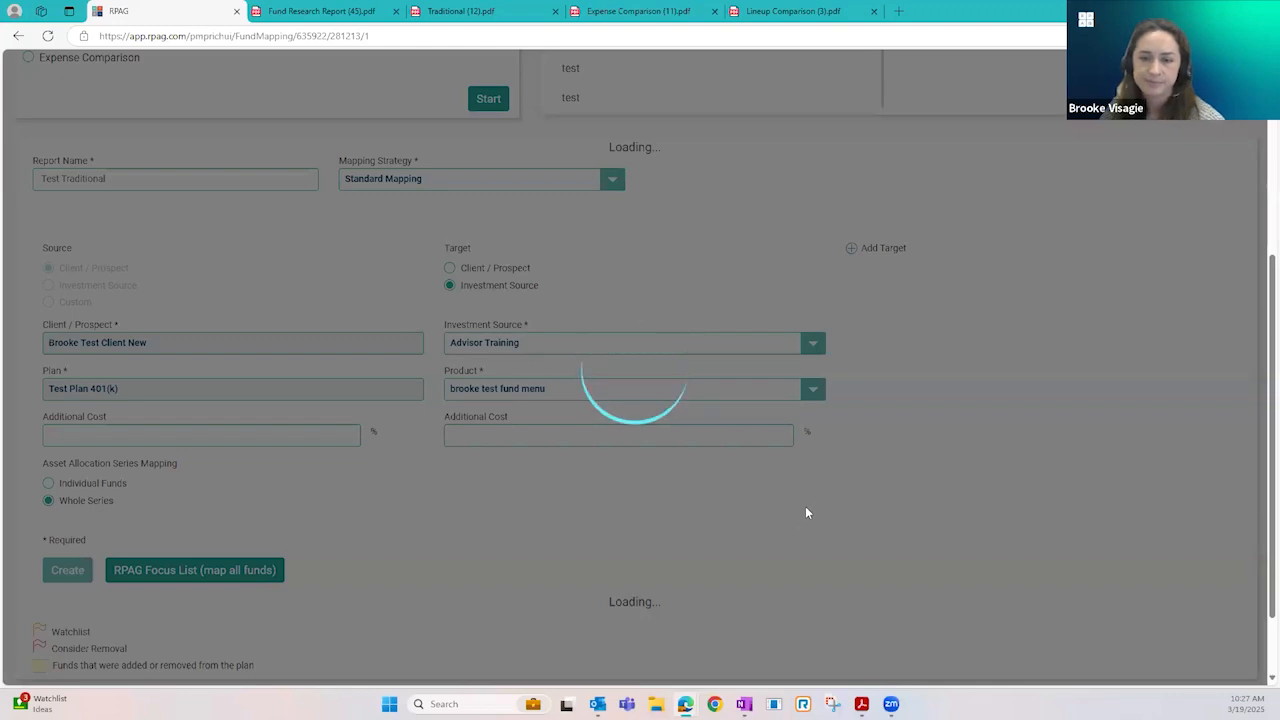
Step: Examine the generated Expense & Revenue lineup, comparing the plan's current funds with the mapped target funds and finding unmapped rows
scroll(812, 504, down, 1)
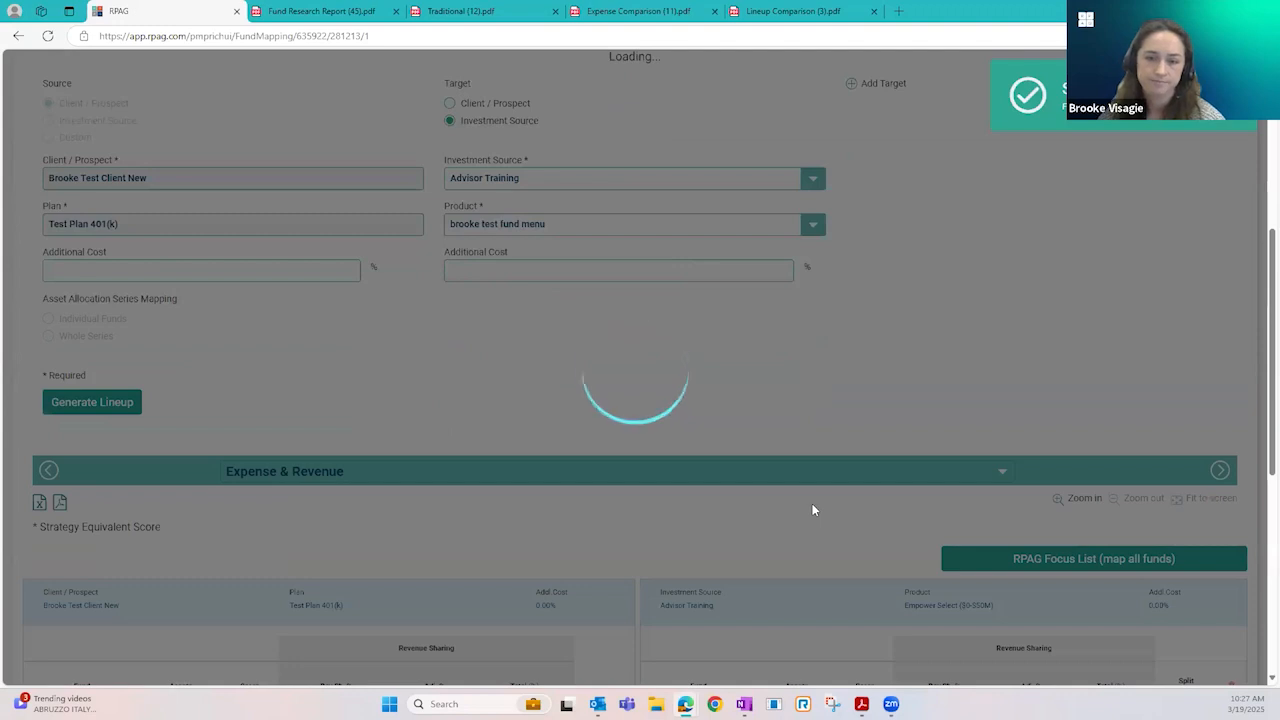
scroll(1110, 461, down, 5)
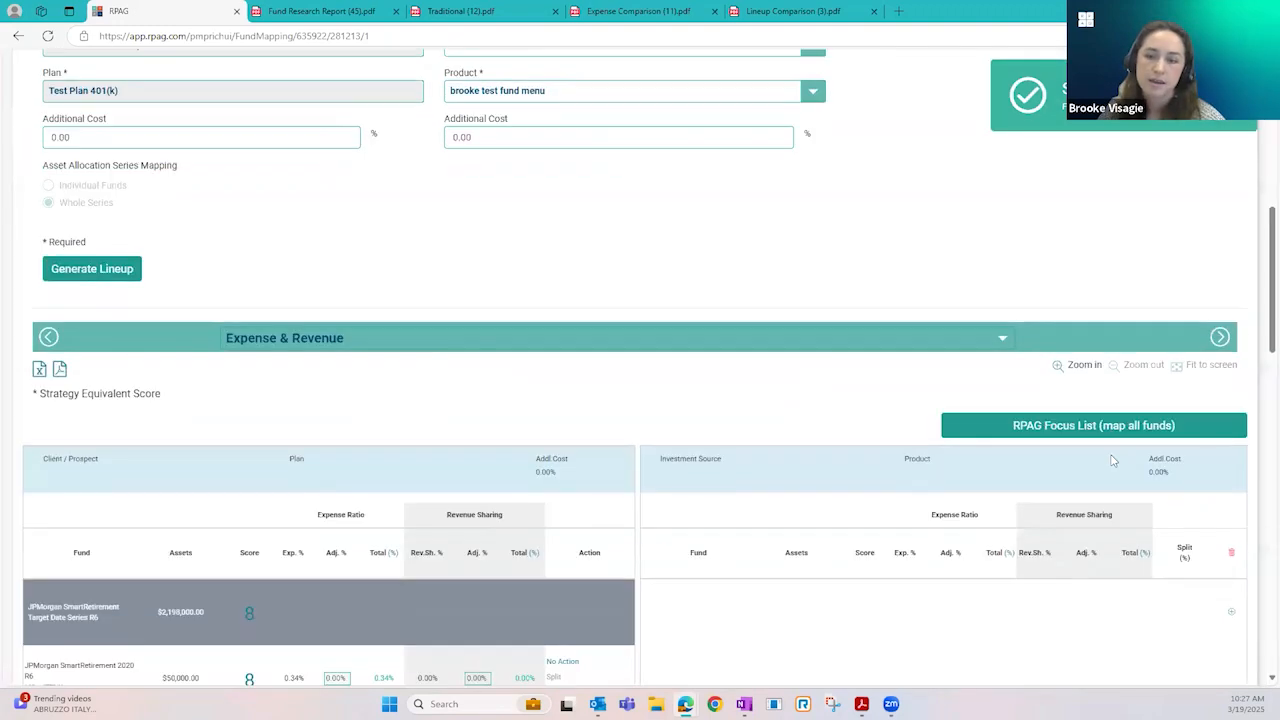
scroll(1110, 461, down, 8)
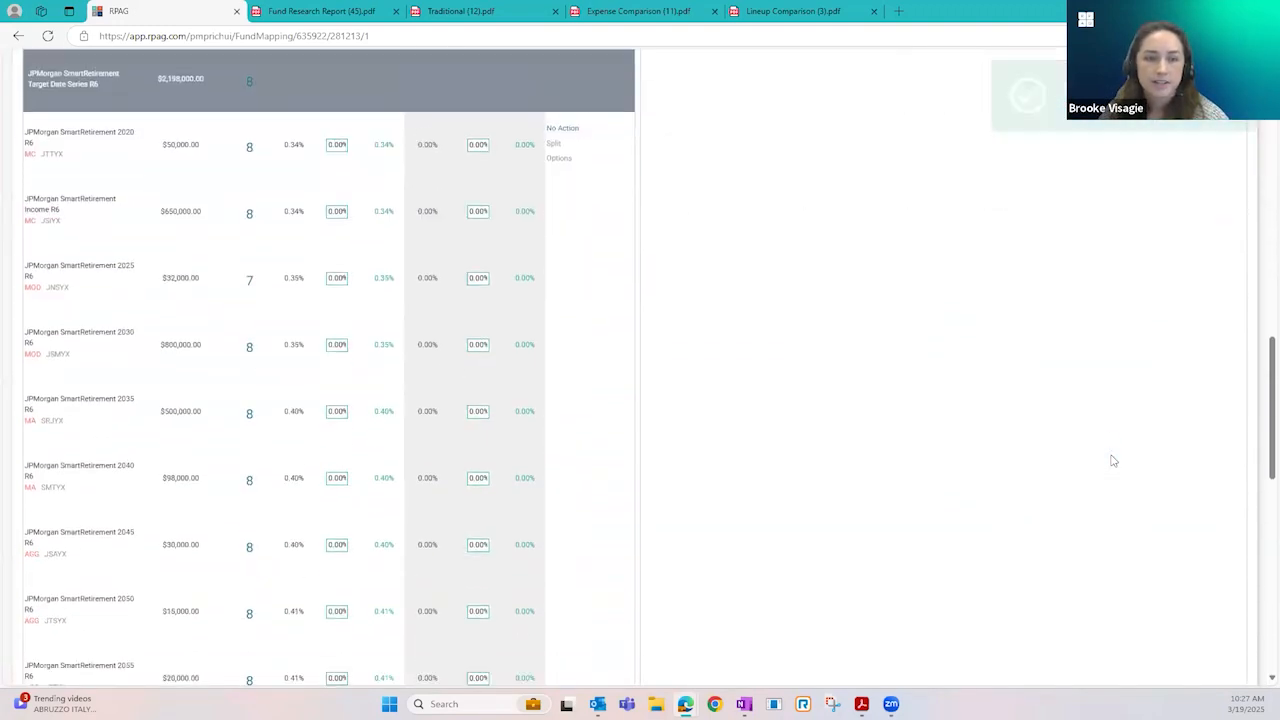
scroll(965, 262, down, 2)
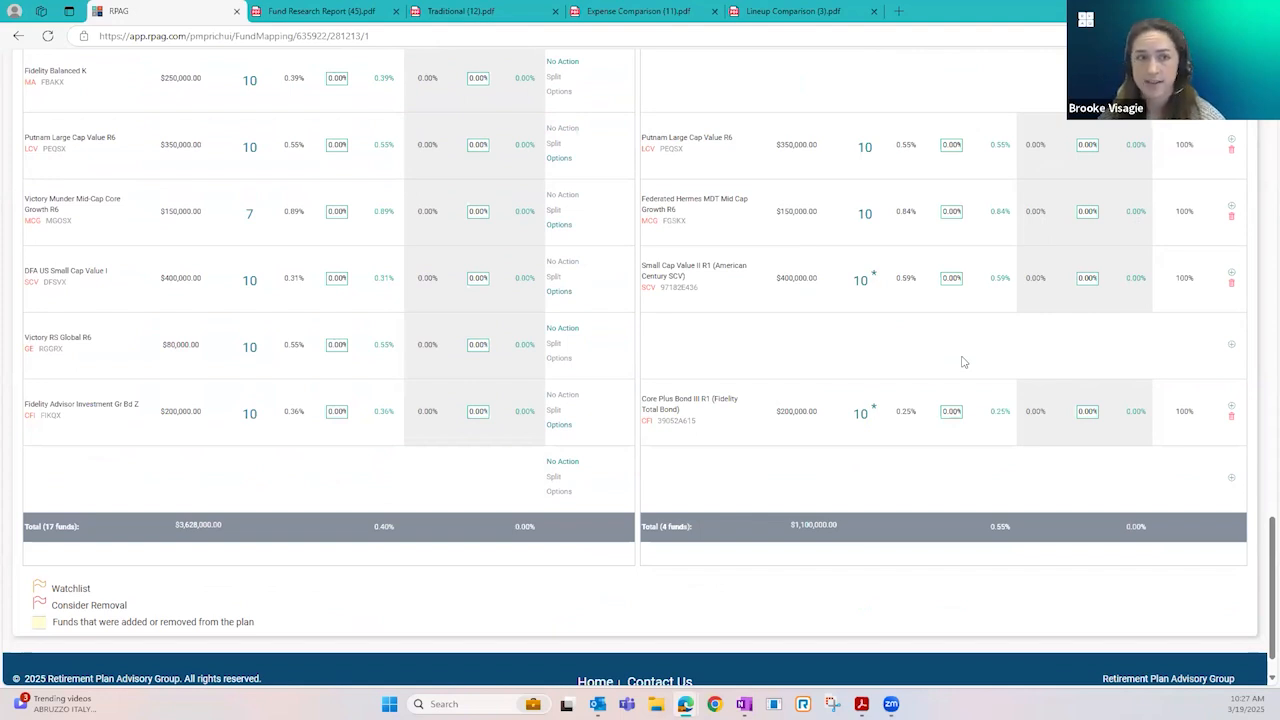
scroll(390, 325, up, 8)
scroll(390, 325, up, 4)
scroll(222, 371, down, 1)
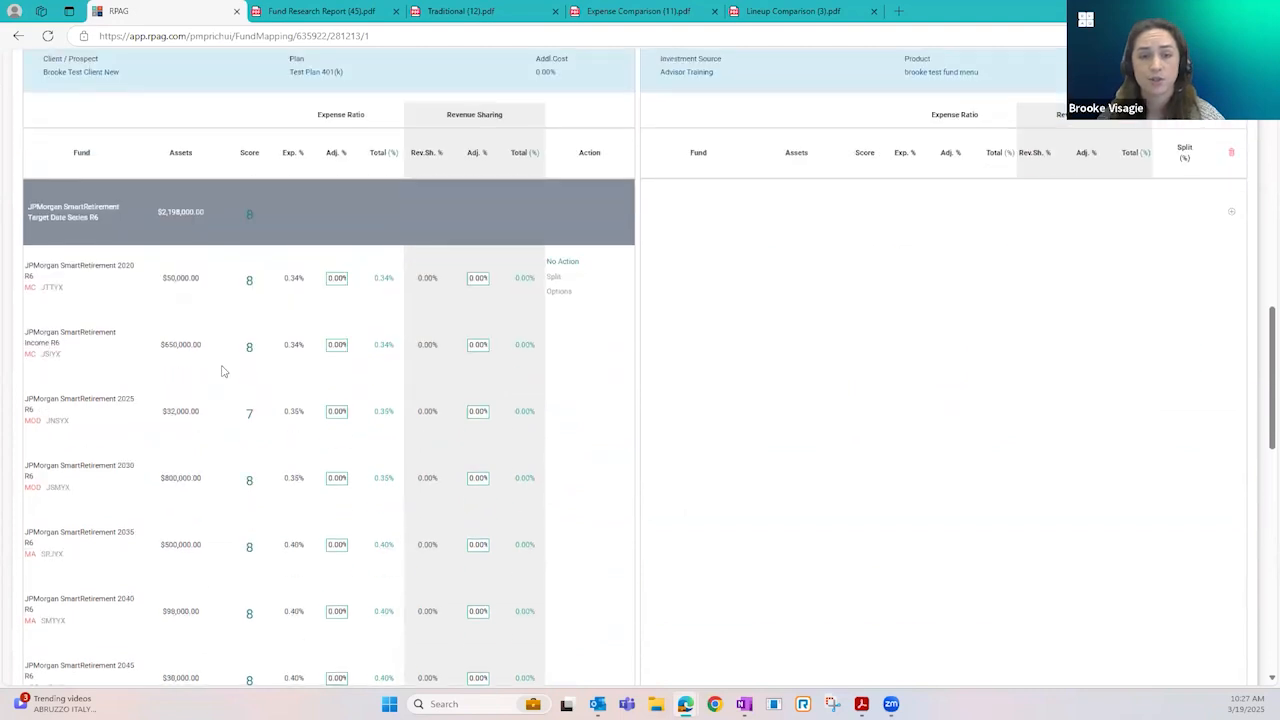
scroll(268, 365, down, 10)
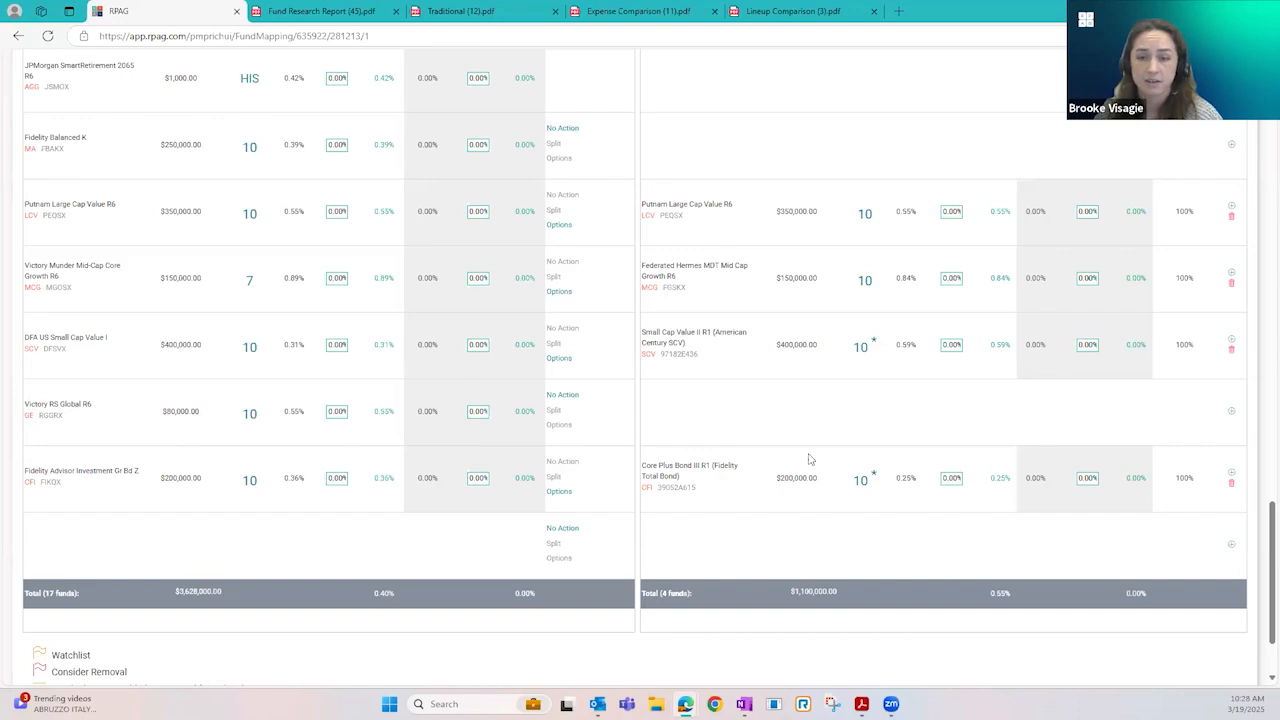
Step: Map Victory RS Global R6 to Janus Henderson Overseas N from the test fund menu, removing the Global Equity filter from the fund search
click(1232, 416)
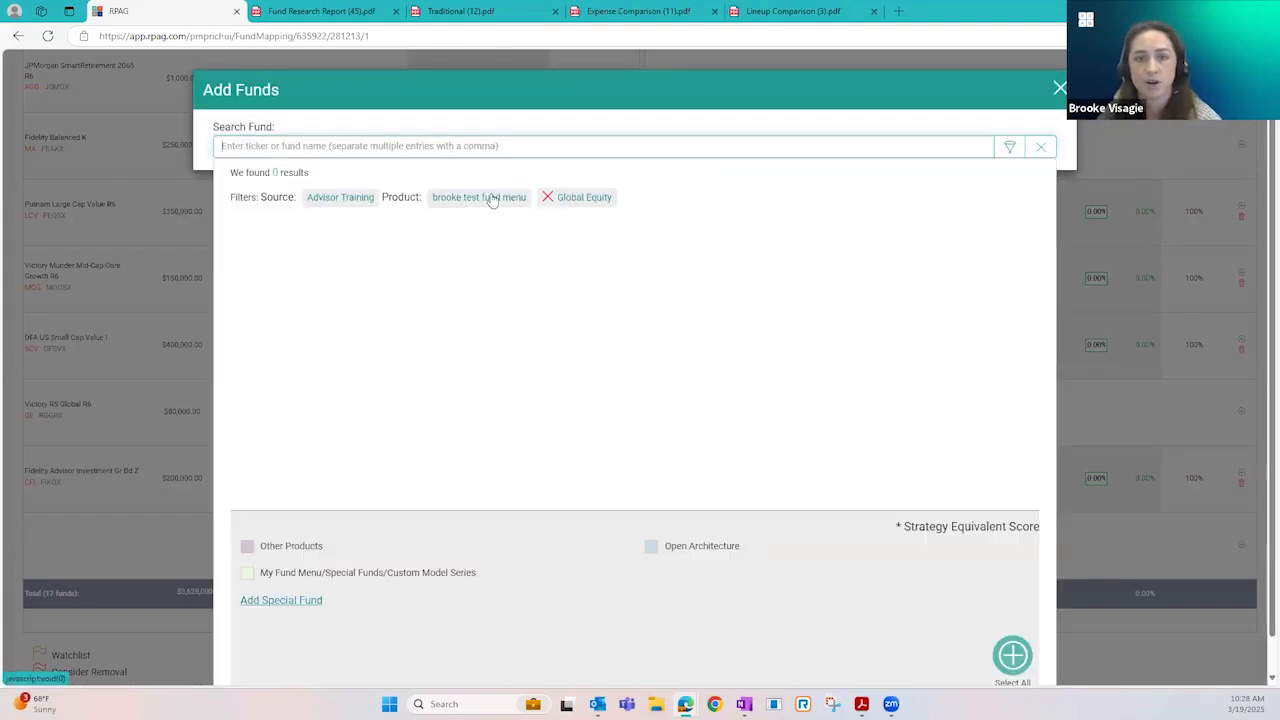
click(547, 198)
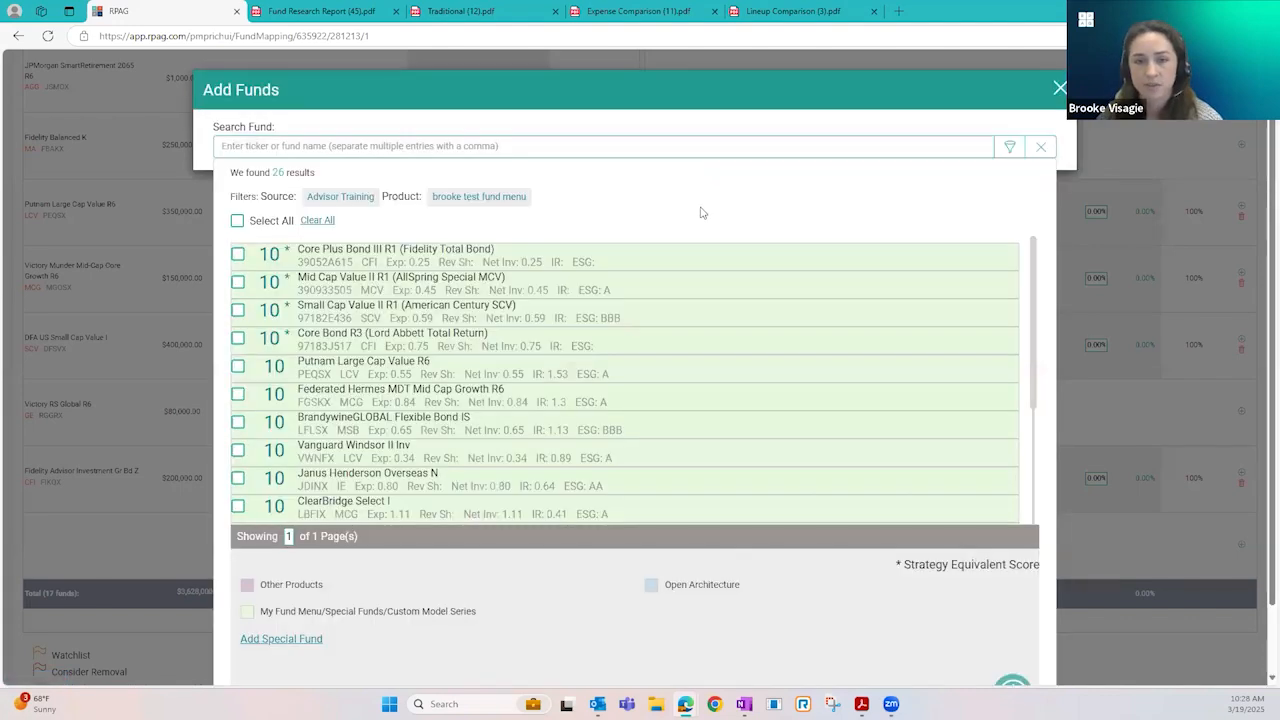
scroll(467, 458, down, 8)
scroll(467, 458, up, 7)
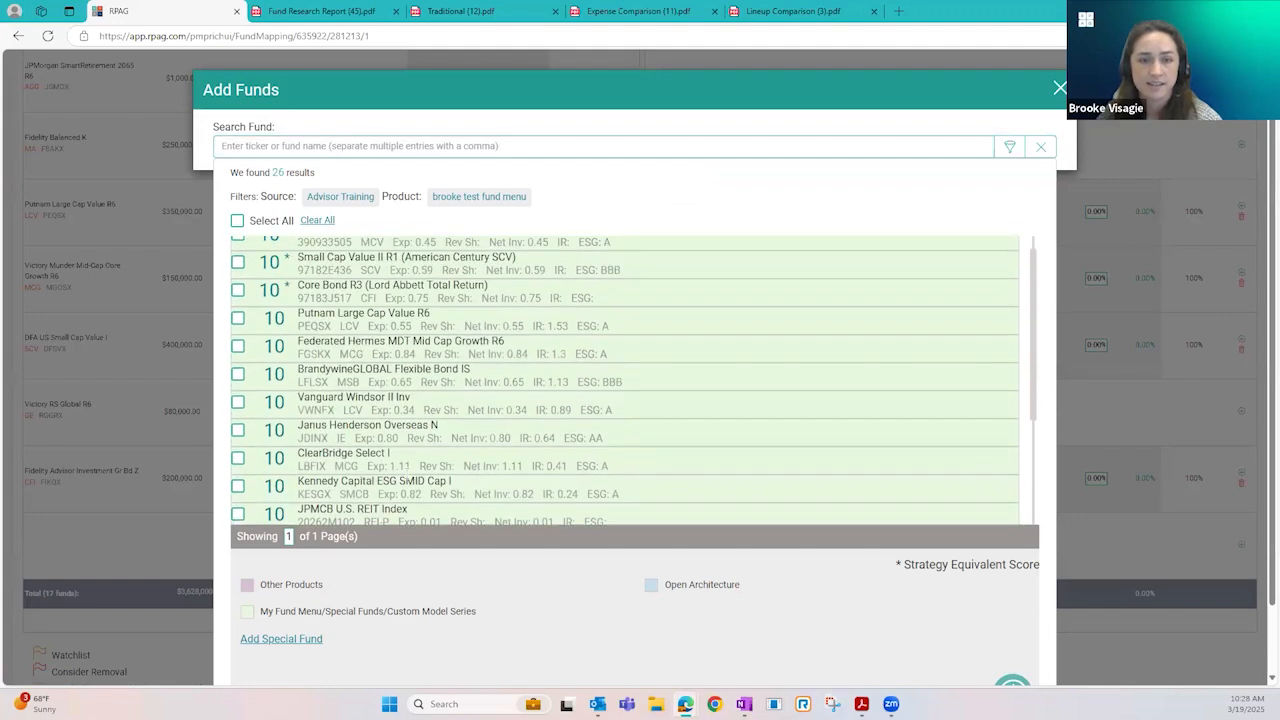
scroll(279, 505, up, 1)
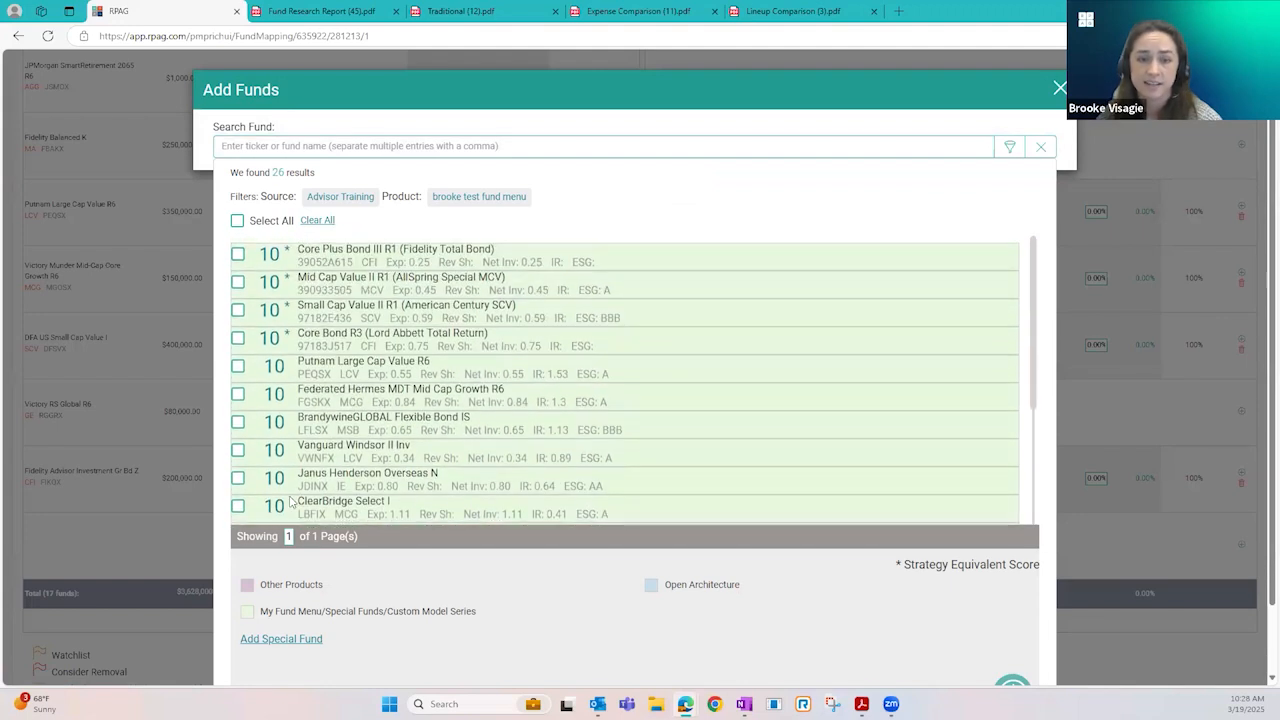
click(238, 479)
scroll(792, 629, down, 1)
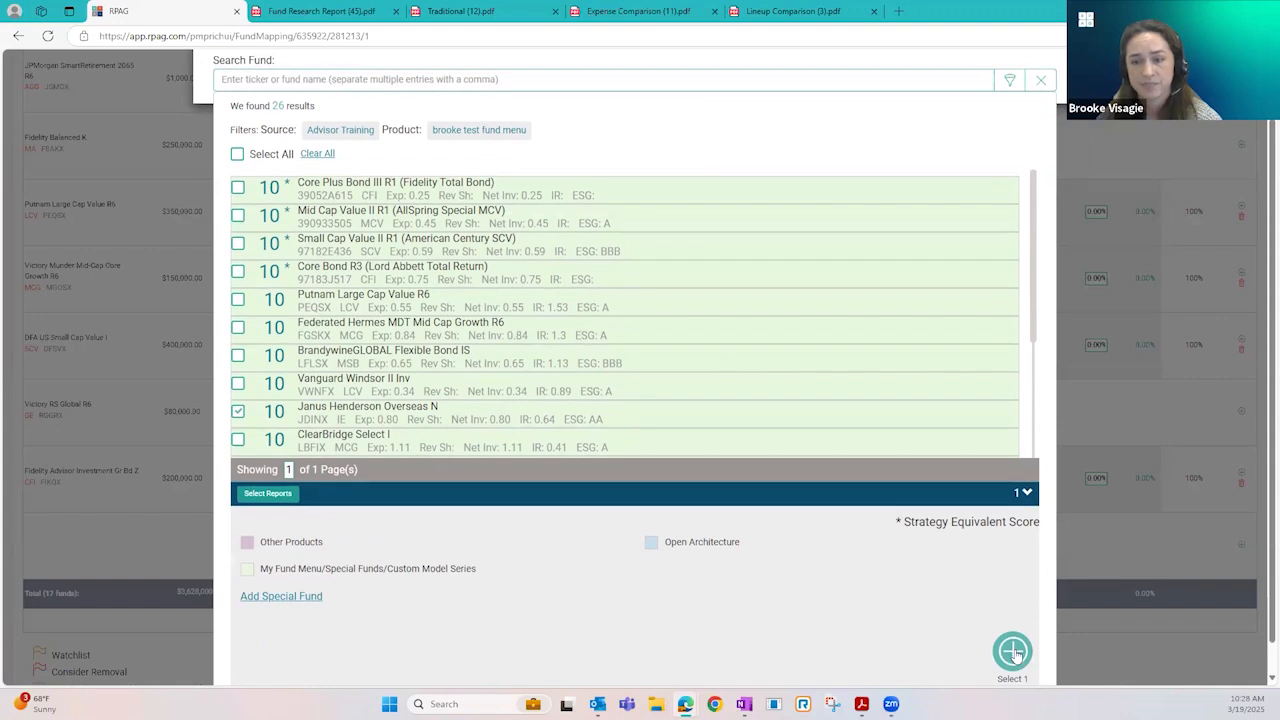
click(1012, 650)
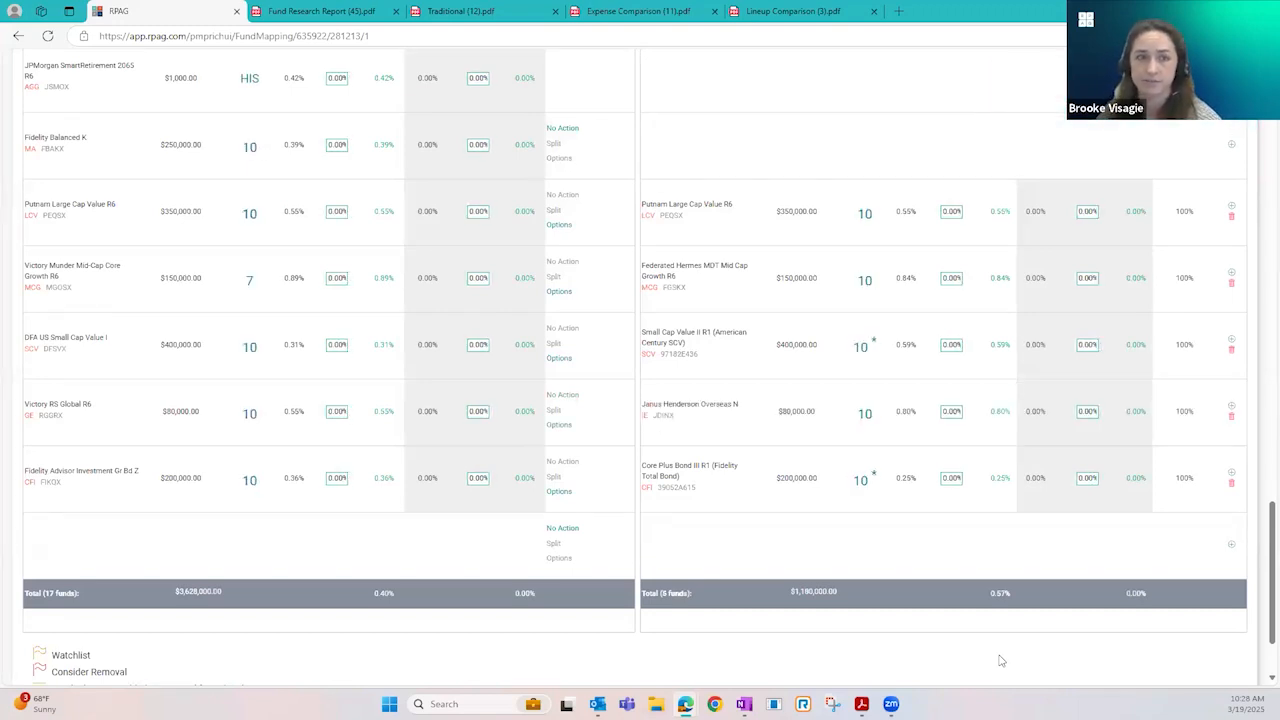
Step: Map Fidelity Balanced K to BrandywineGLOBAL Flexible Bond IS from the test fund menu, removing the Moderate Aggressive filter from the fund search
scroll(138, 323, up, 2)
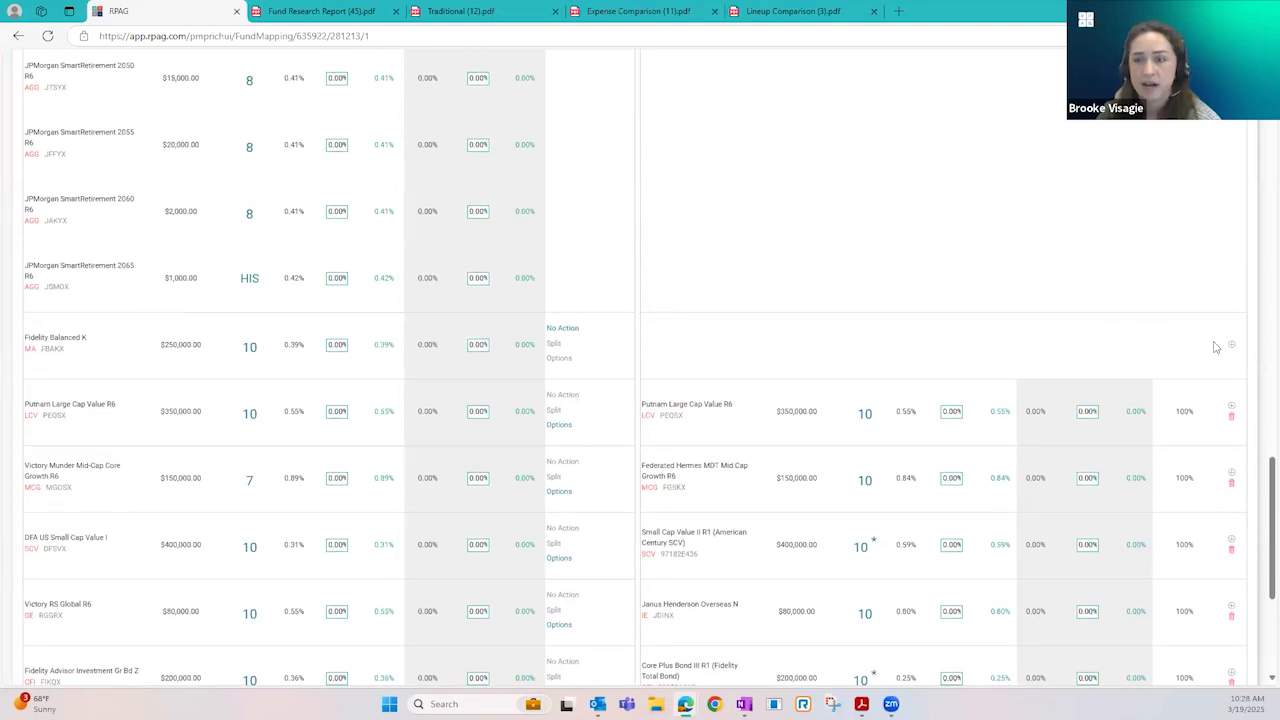
click(1231, 345)
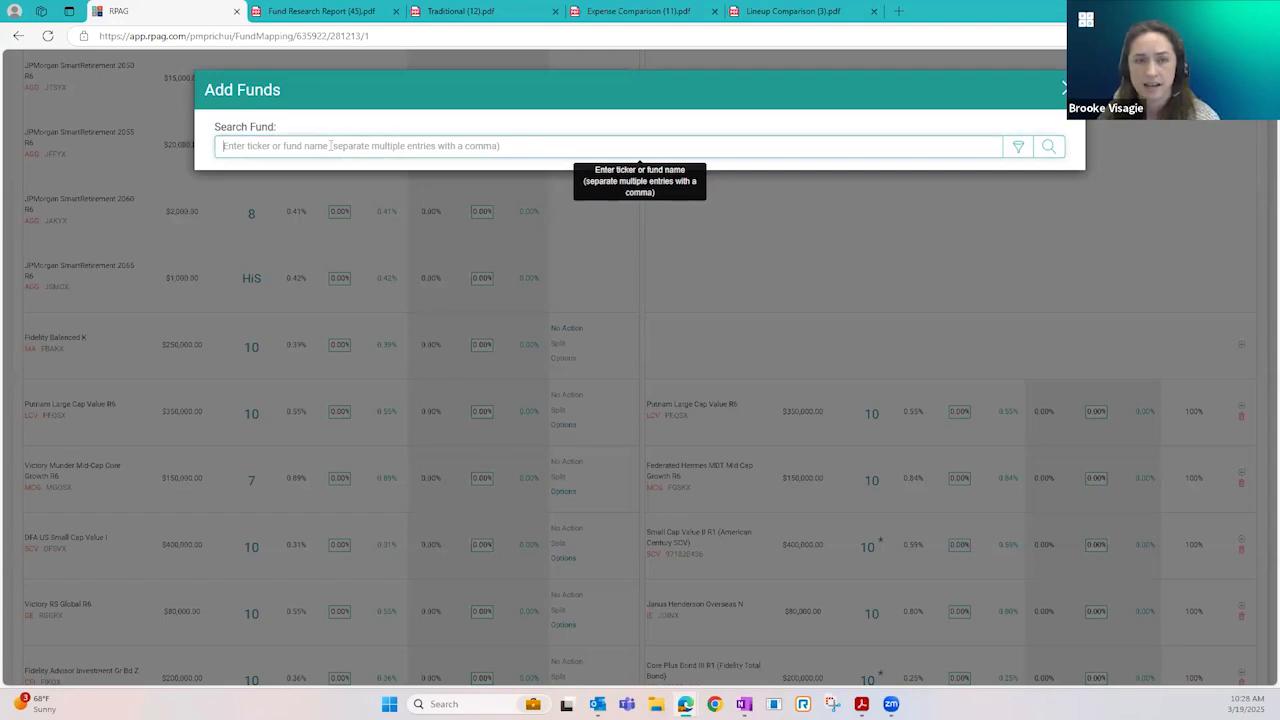
click(330, 145)
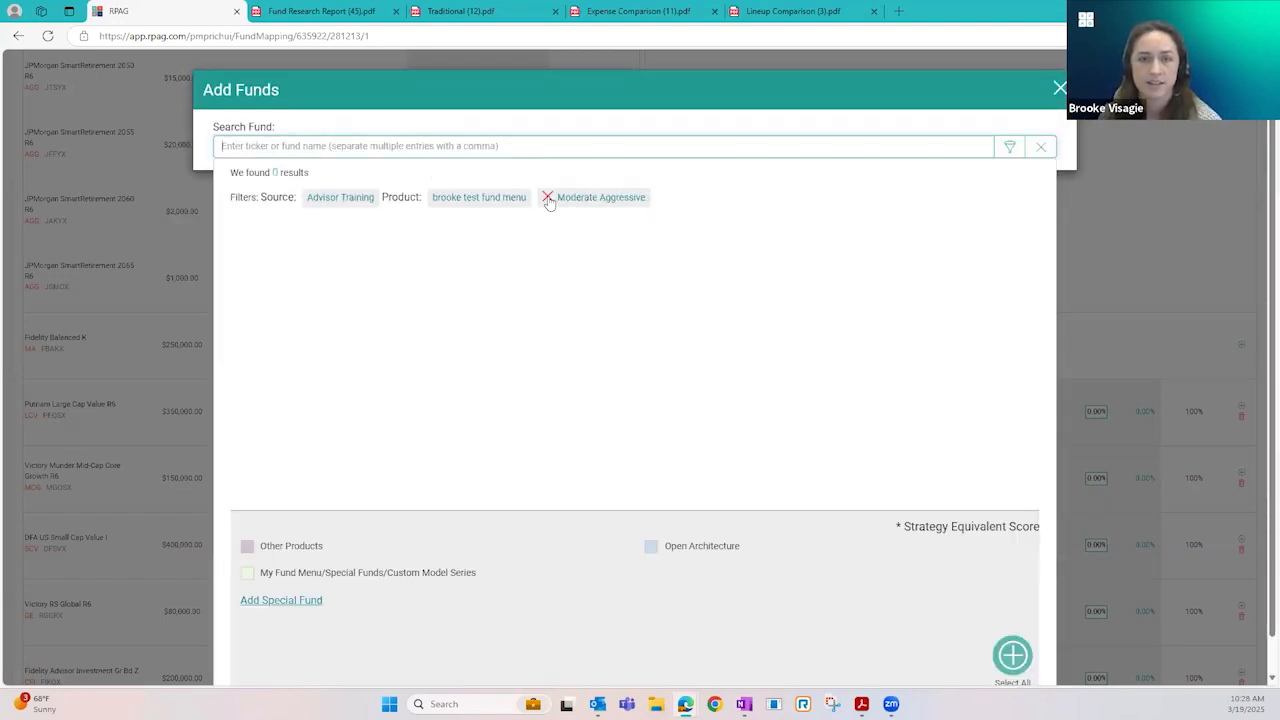
click(548, 198)
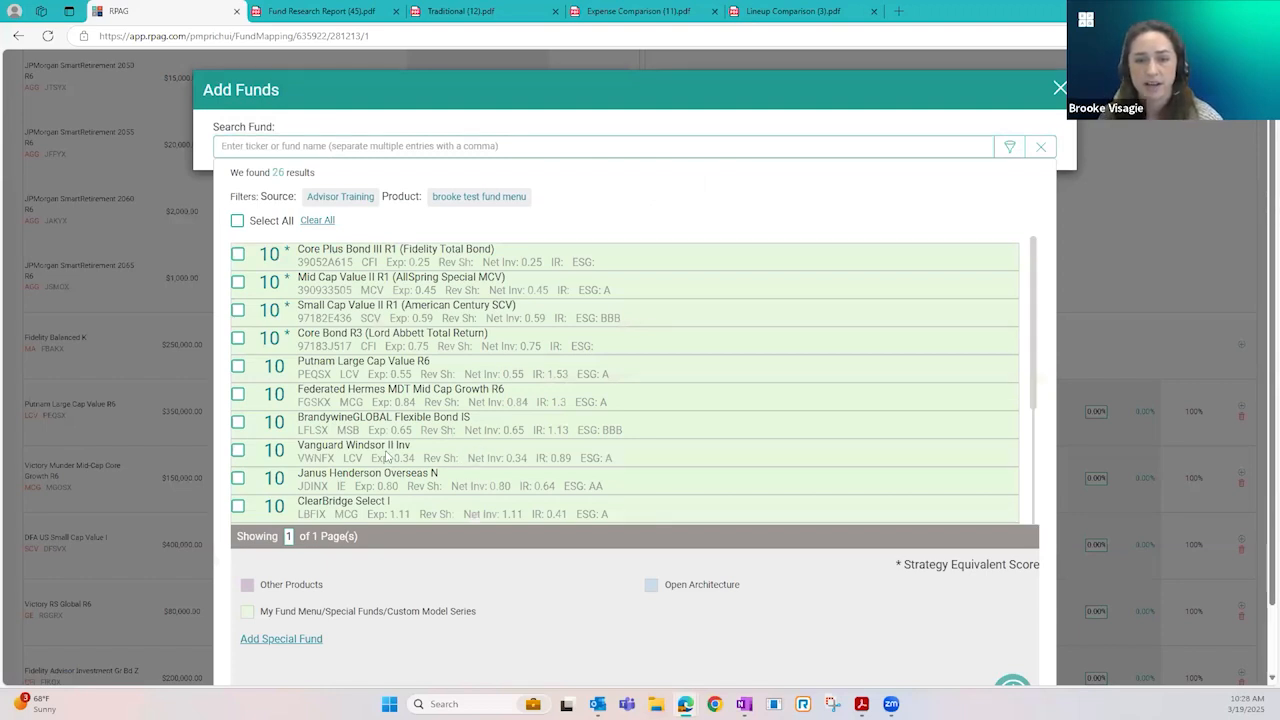
click(237, 422)
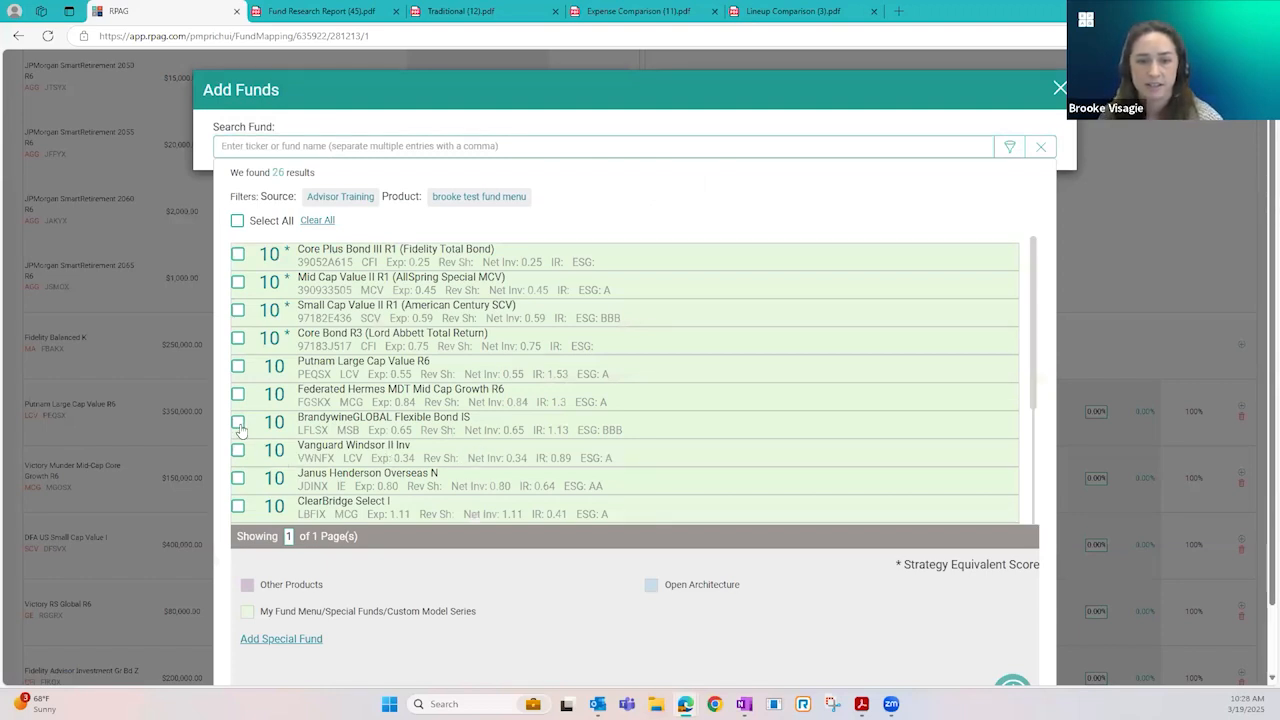
scroll(850, 625, down, 2)
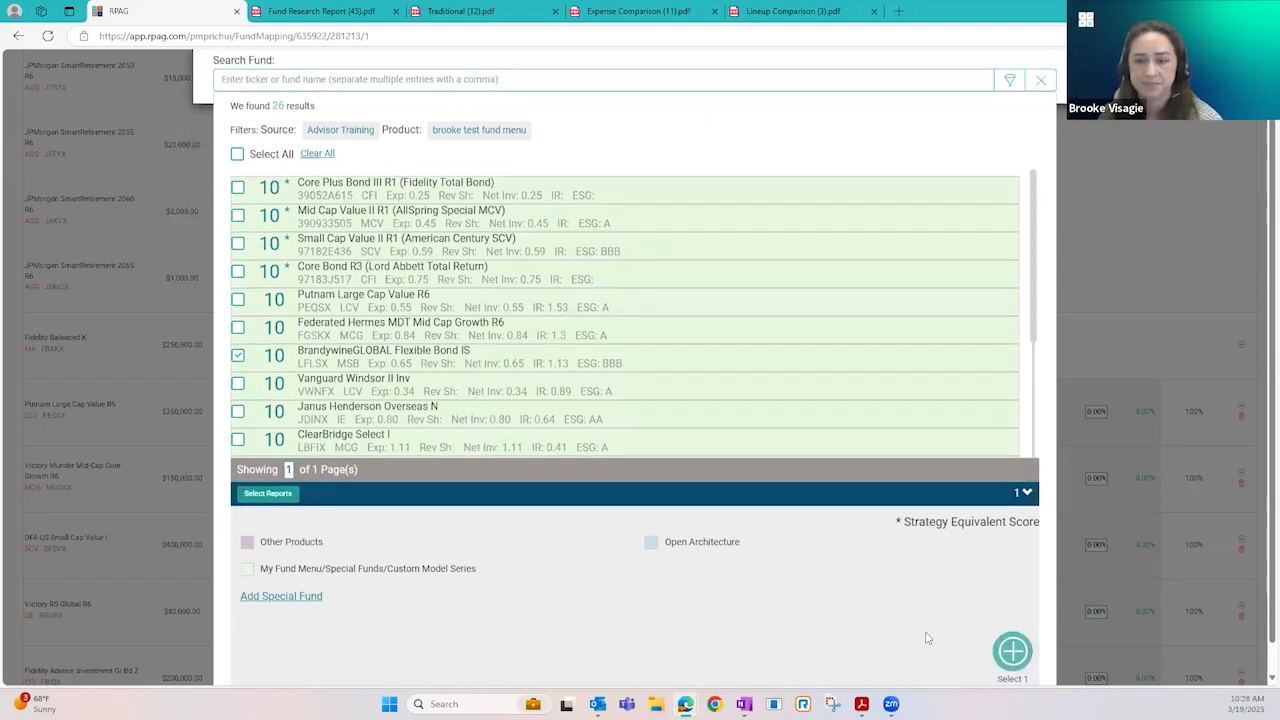
click(1011, 650)
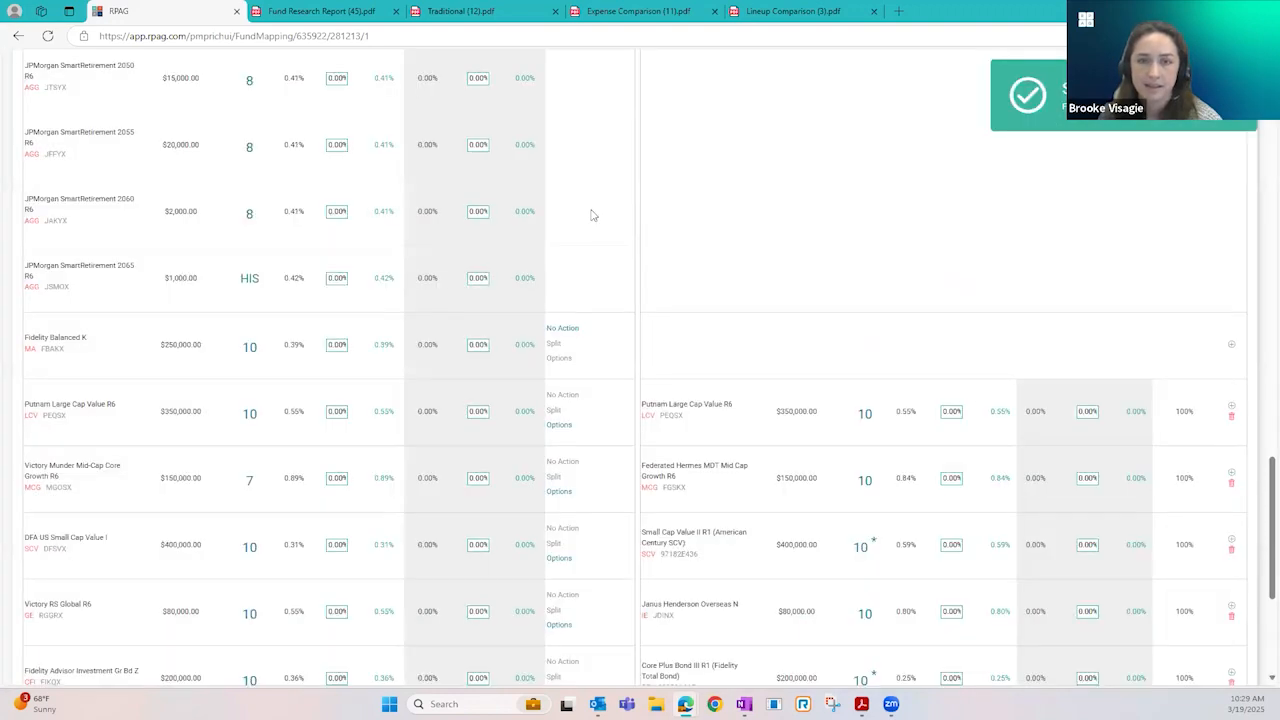
Step: Map the JPMorgan SmartRetirement Target Date Series R6 to the whole Great Gray Trust Cap Group Target Date Series R1, removing the Moderate Conservative filter
scroll(727, 257, up, 8)
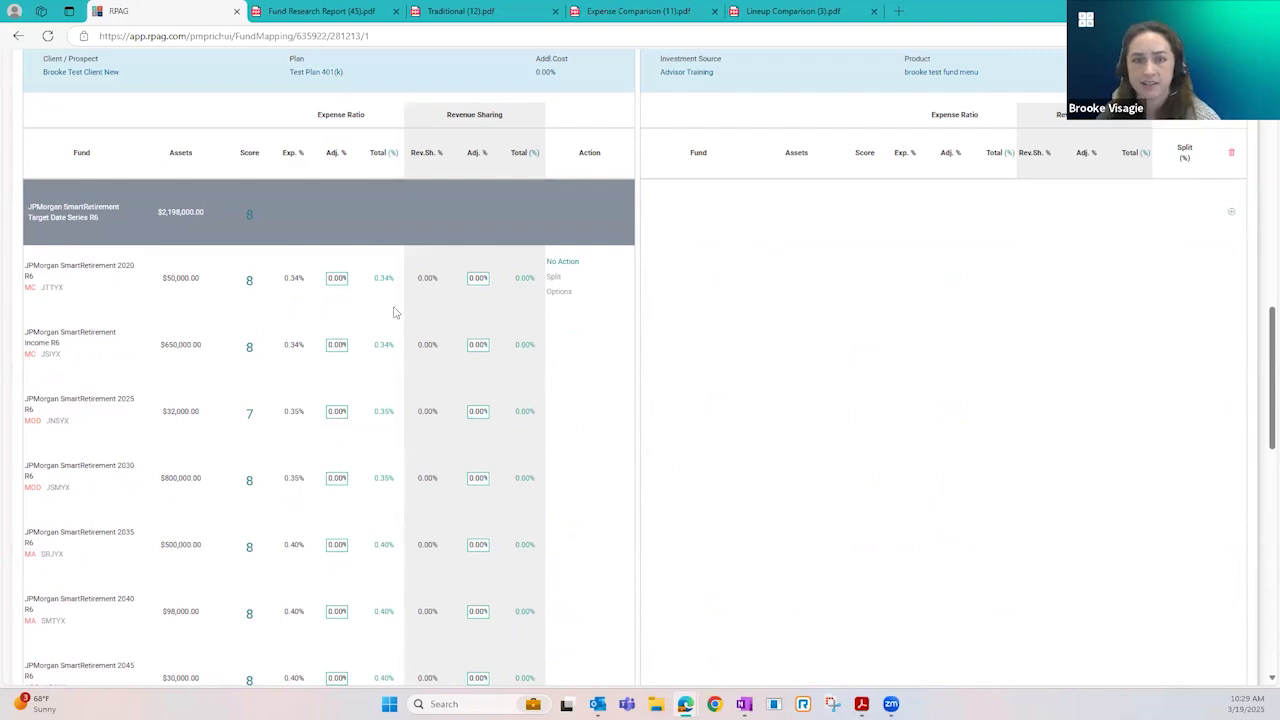
scroll(394, 313, down, 1)
scroll(363, 378, down, 2)
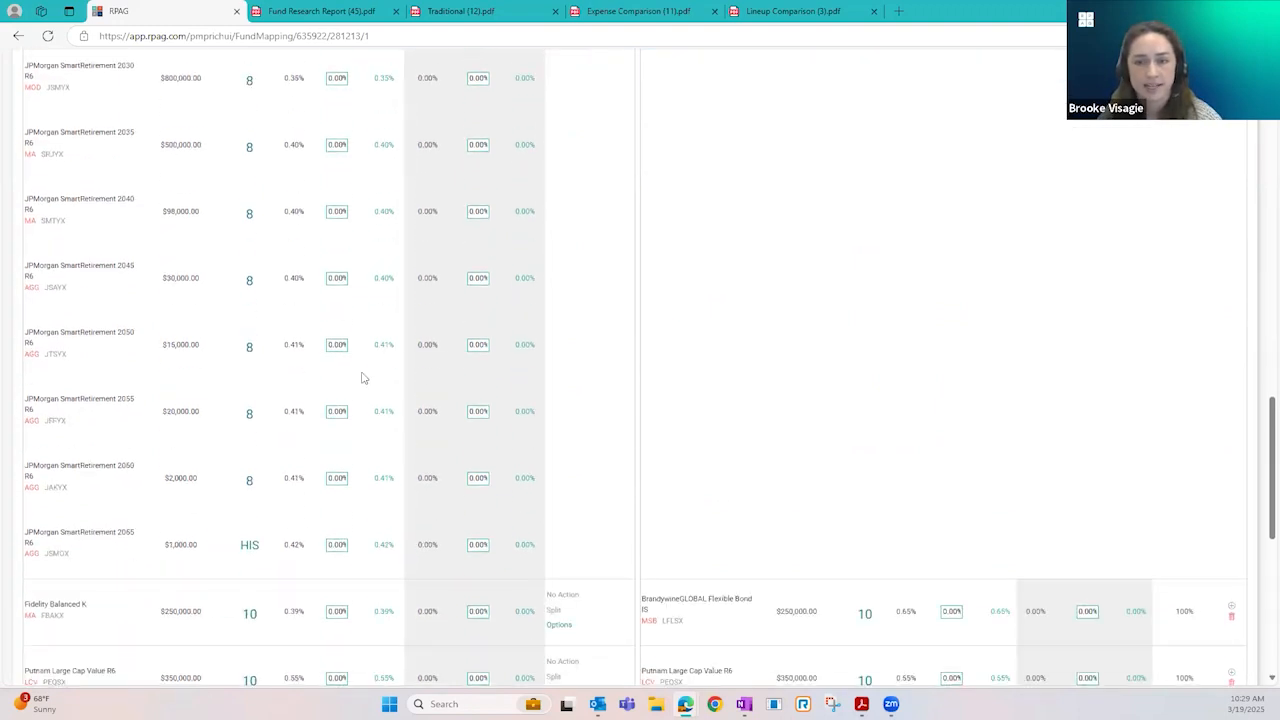
scroll(860, 408, up, 3)
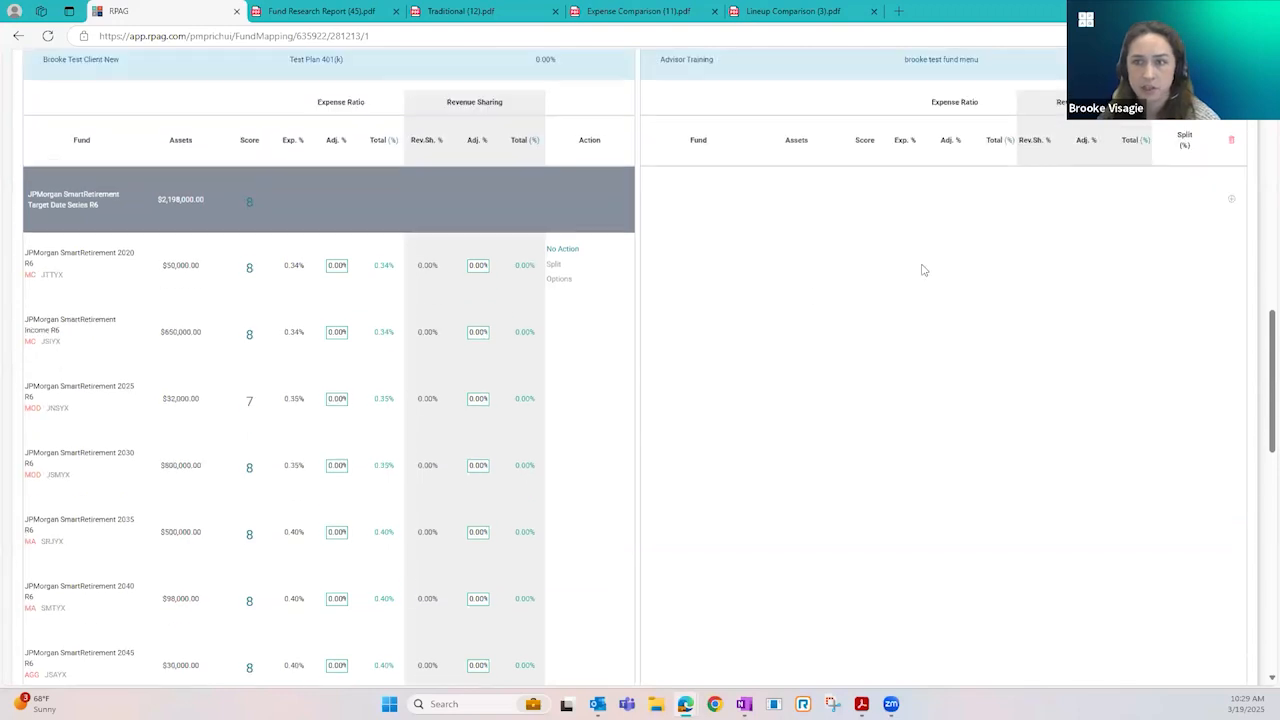
click(1231, 213)
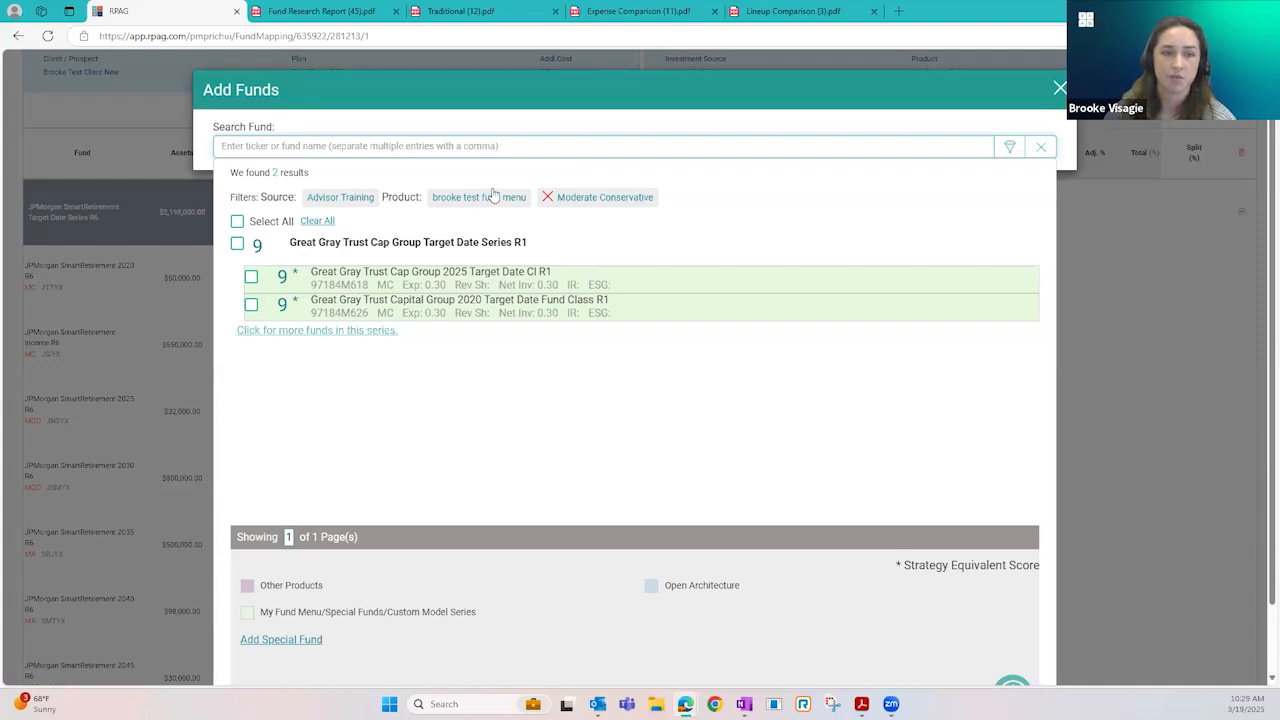
click(547, 198)
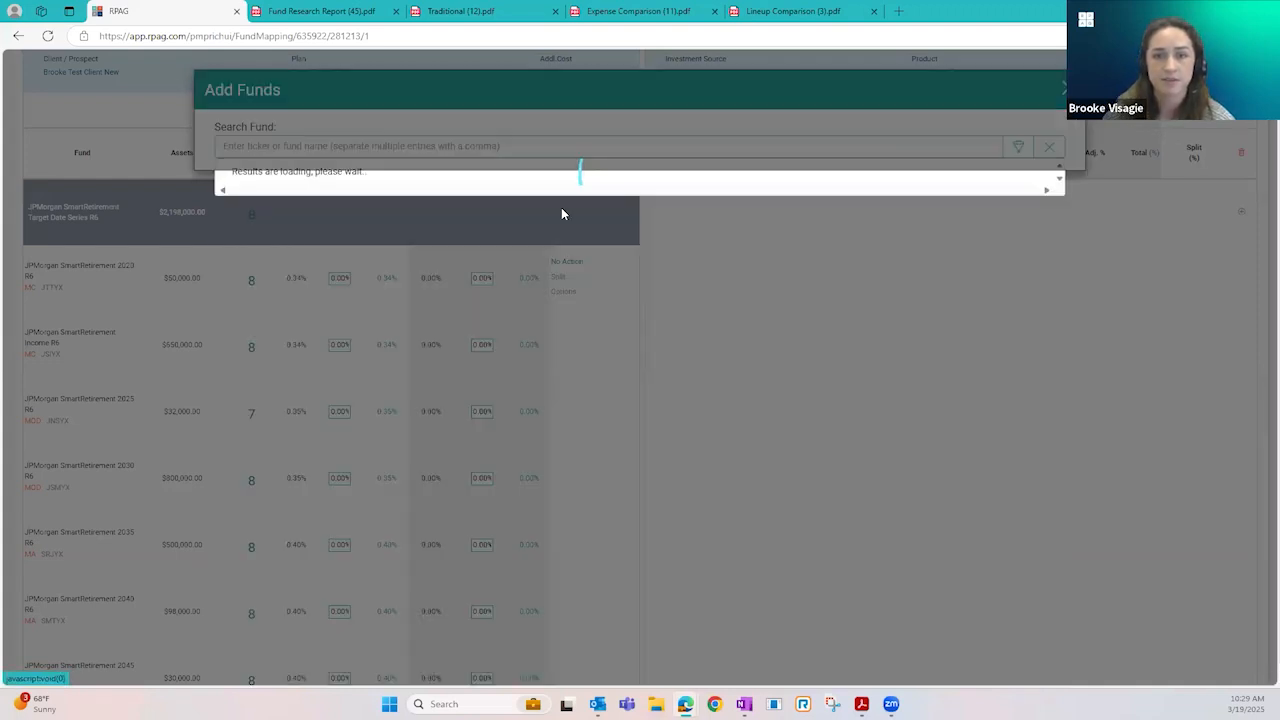
scroll(548, 337, down, 5)
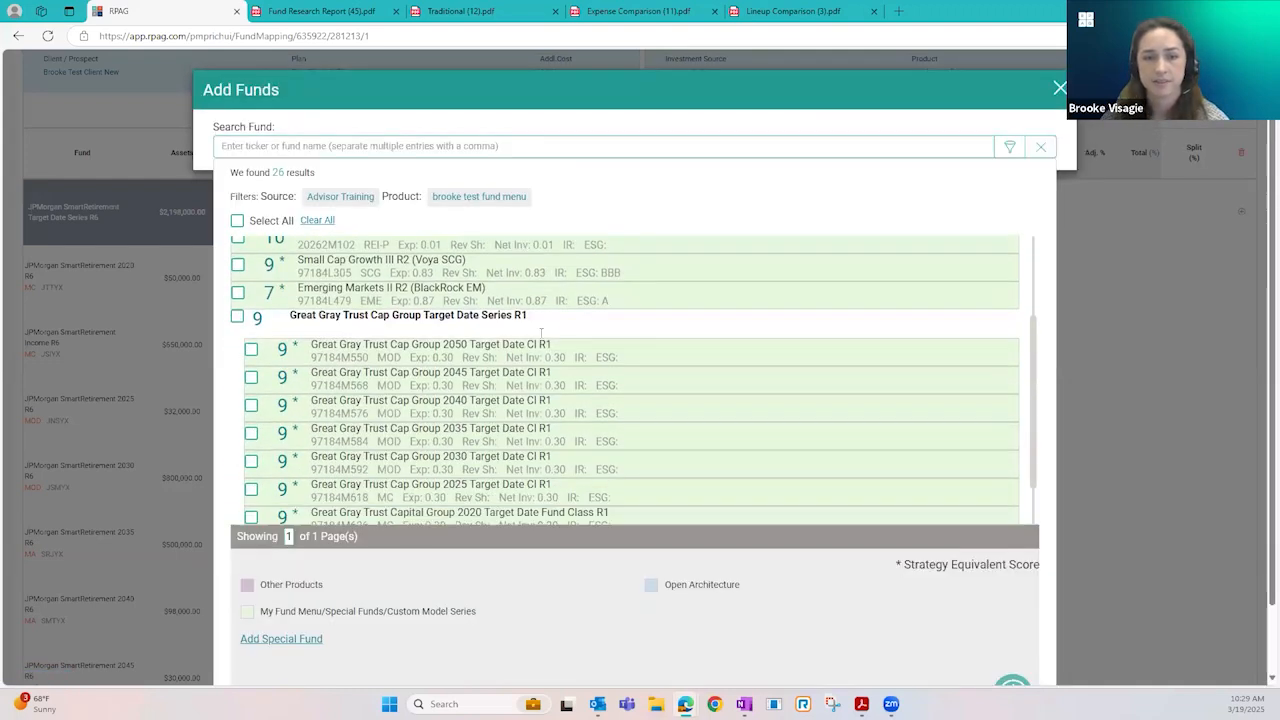
scroll(300, 440, up, 2)
click(237, 467)
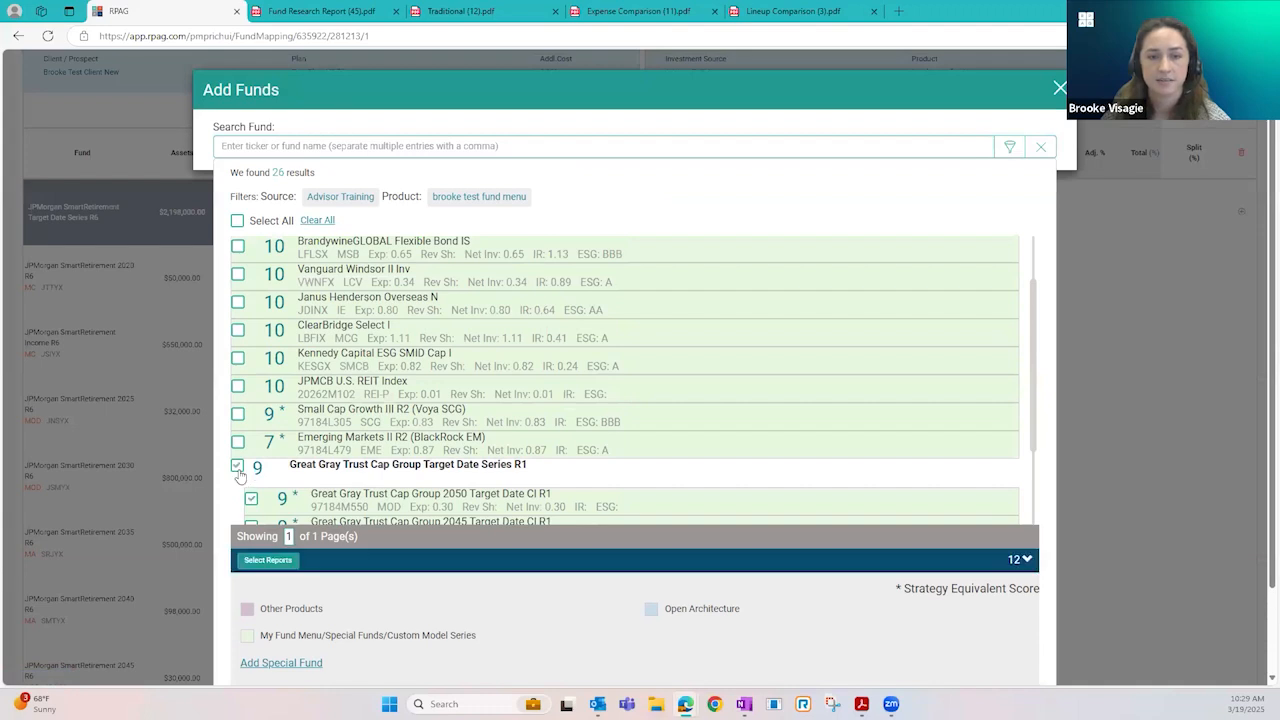
drag(1036, 319, 1036, 371)
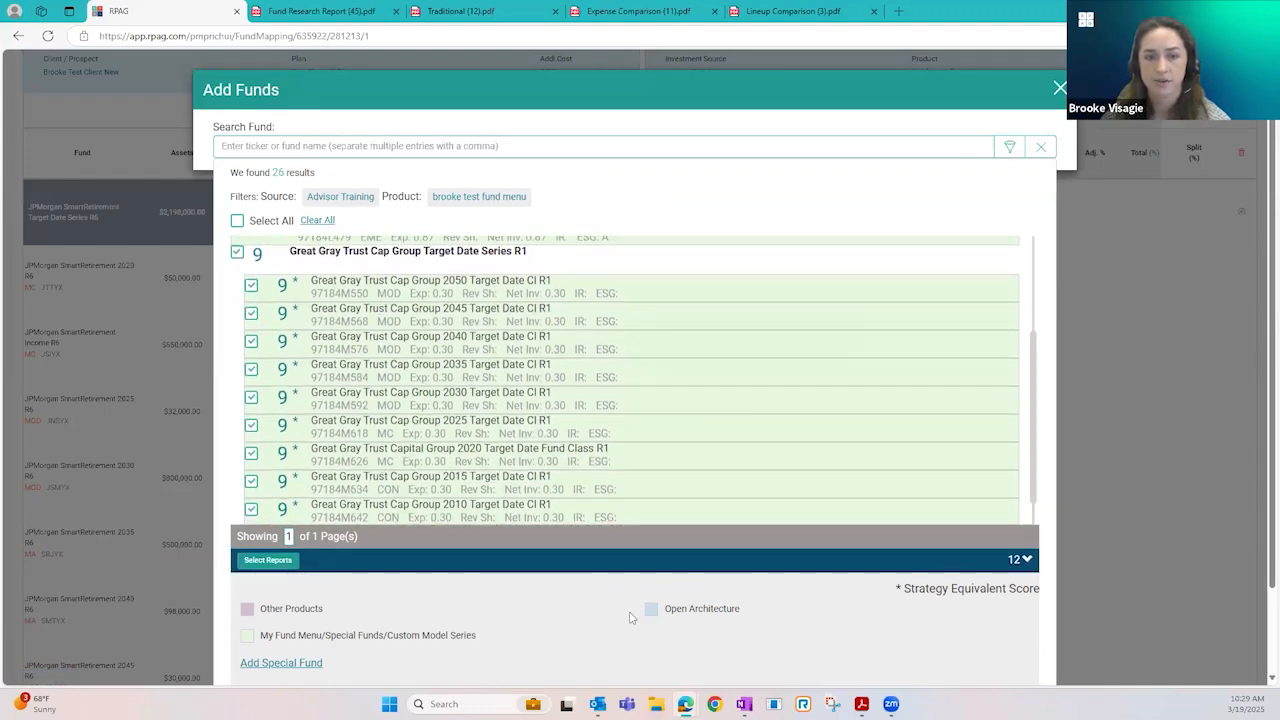
scroll(630, 617, down, 1)
click(1013, 619)
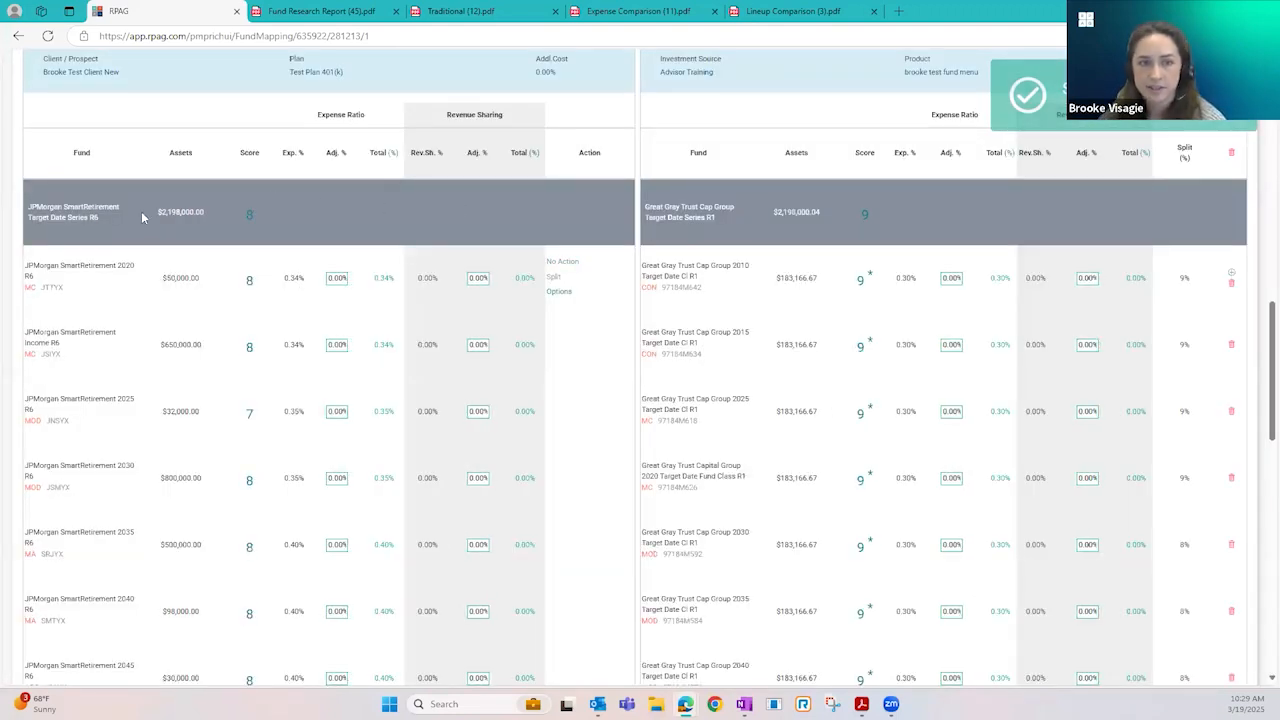
Step: Compare the total and per-fund assets of the JPMorgan SmartRetirement series with those of the mapped Great Gray Trust series
drag(156, 212, 207, 214)
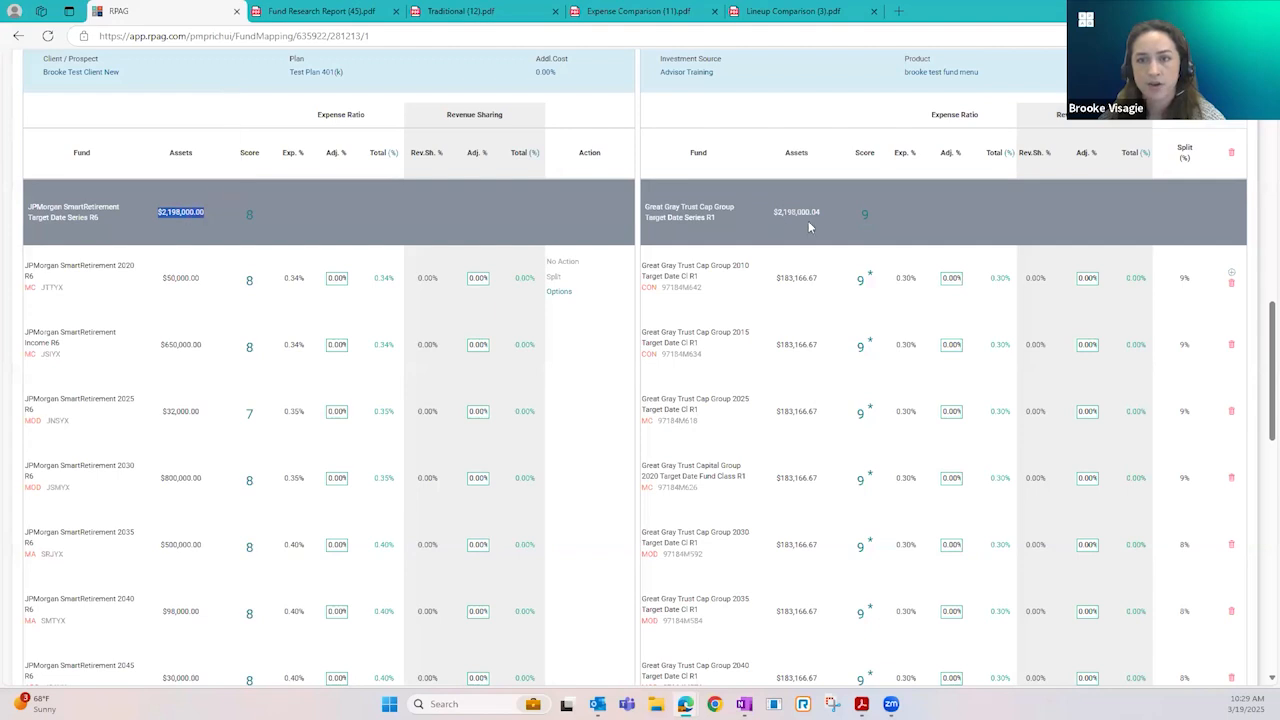
drag(773, 212, 821, 216)
drag(189, 279, 208, 281)
drag(789, 278, 809, 279)
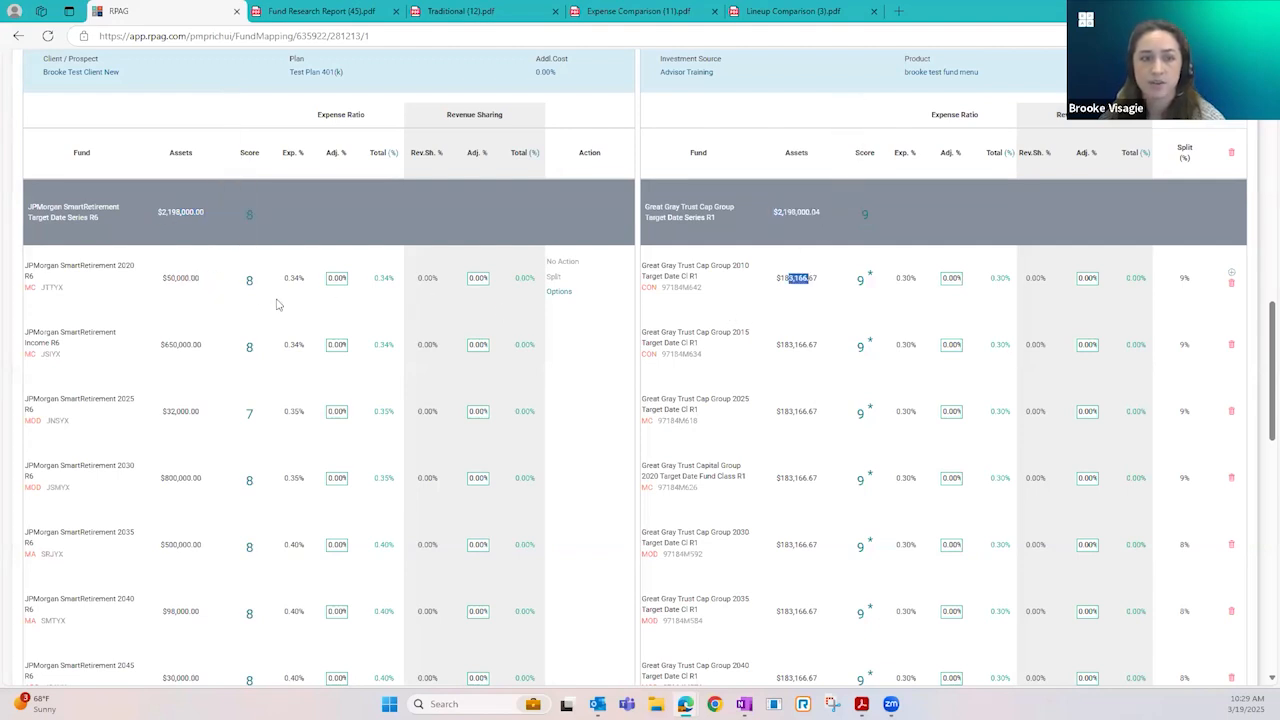
scroll(258, 296, down, 1)
click(778, 268)
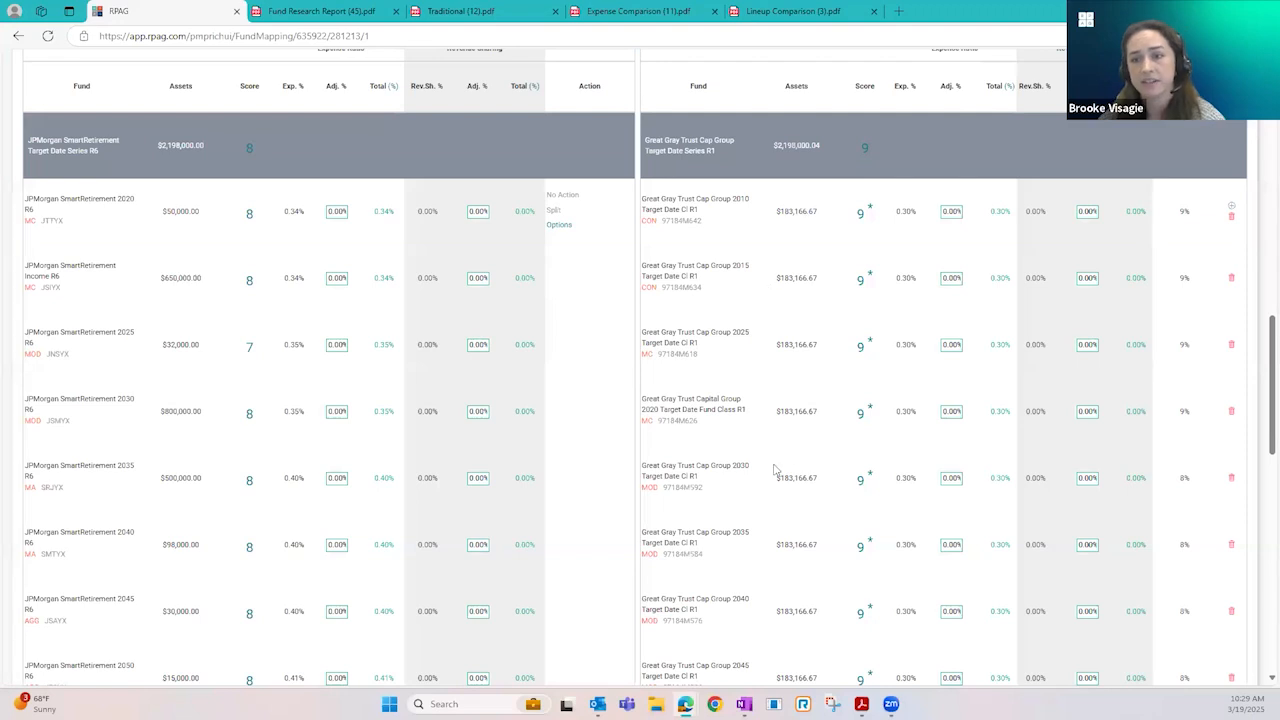
scroll(775, 456, down, 1)
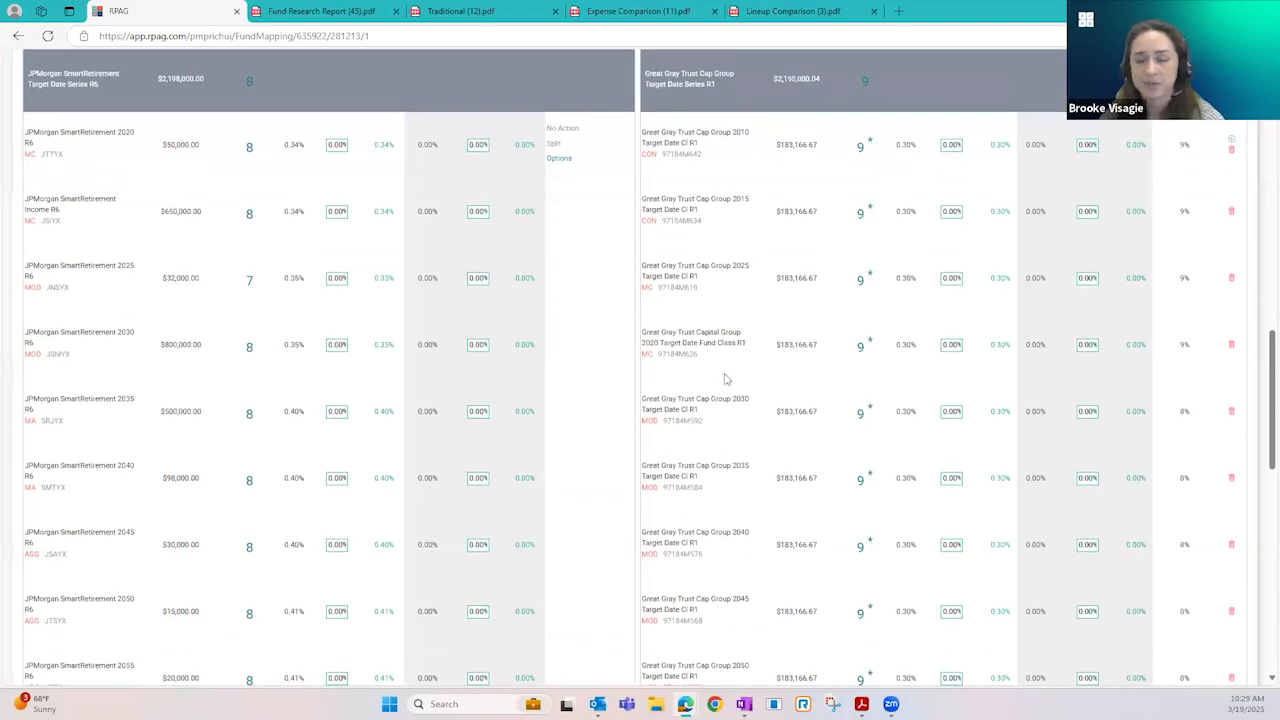
Step: Set the JPMorgan target date series mapping to Split and open the assets value of the Great Gray Trust 2010 fund for editing
scroll(743, 380, up, 8)
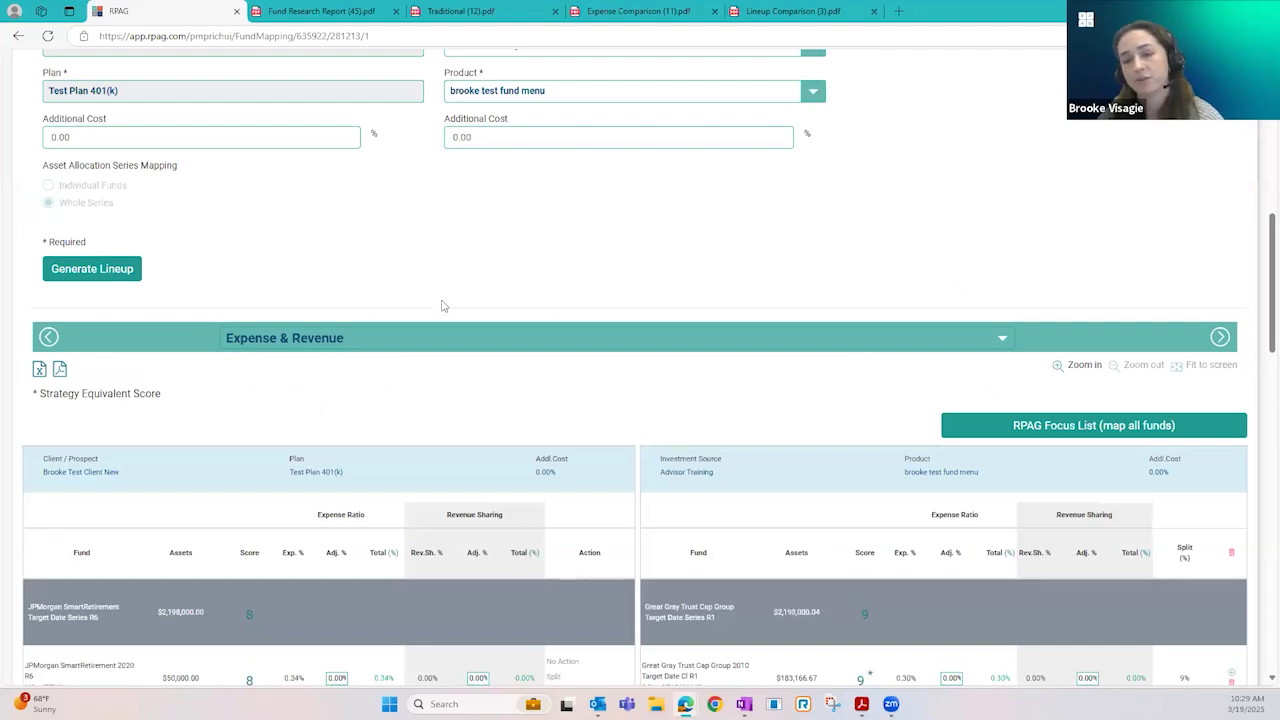
scroll(444, 305, down, 2)
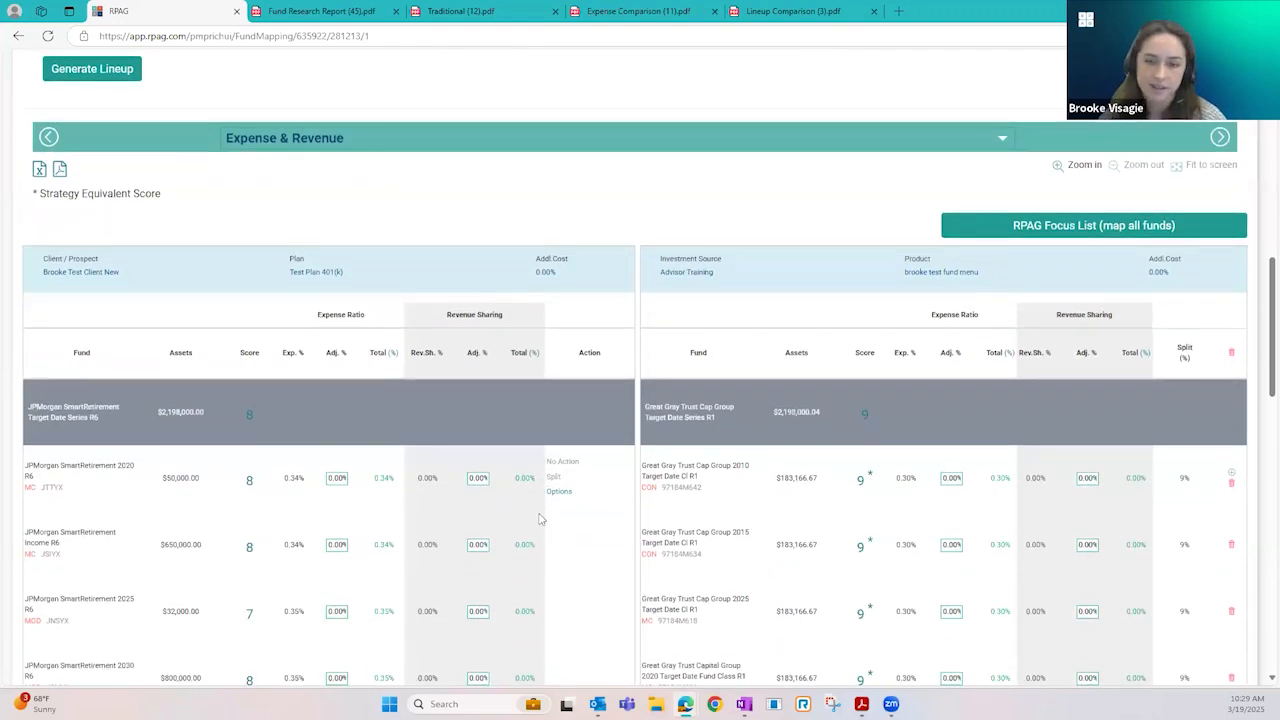
scroll(545, 505, down, 1)
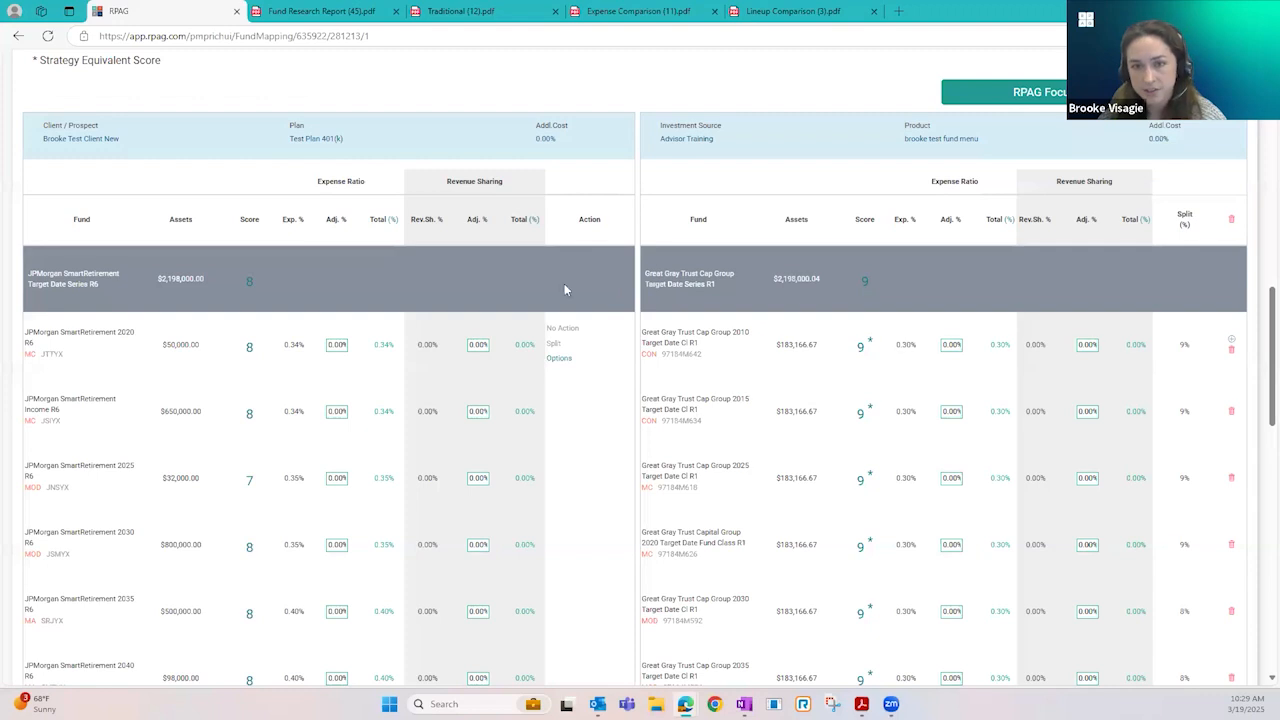
click(553, 344)
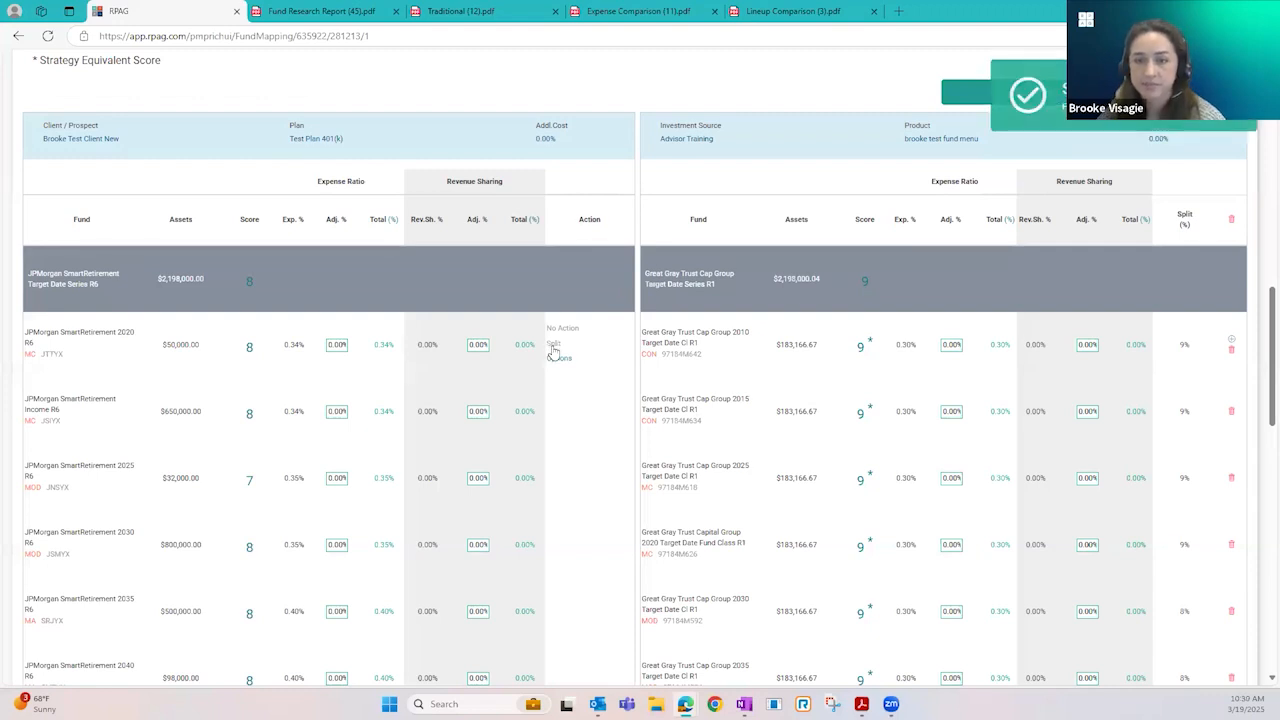
click(787, 344)
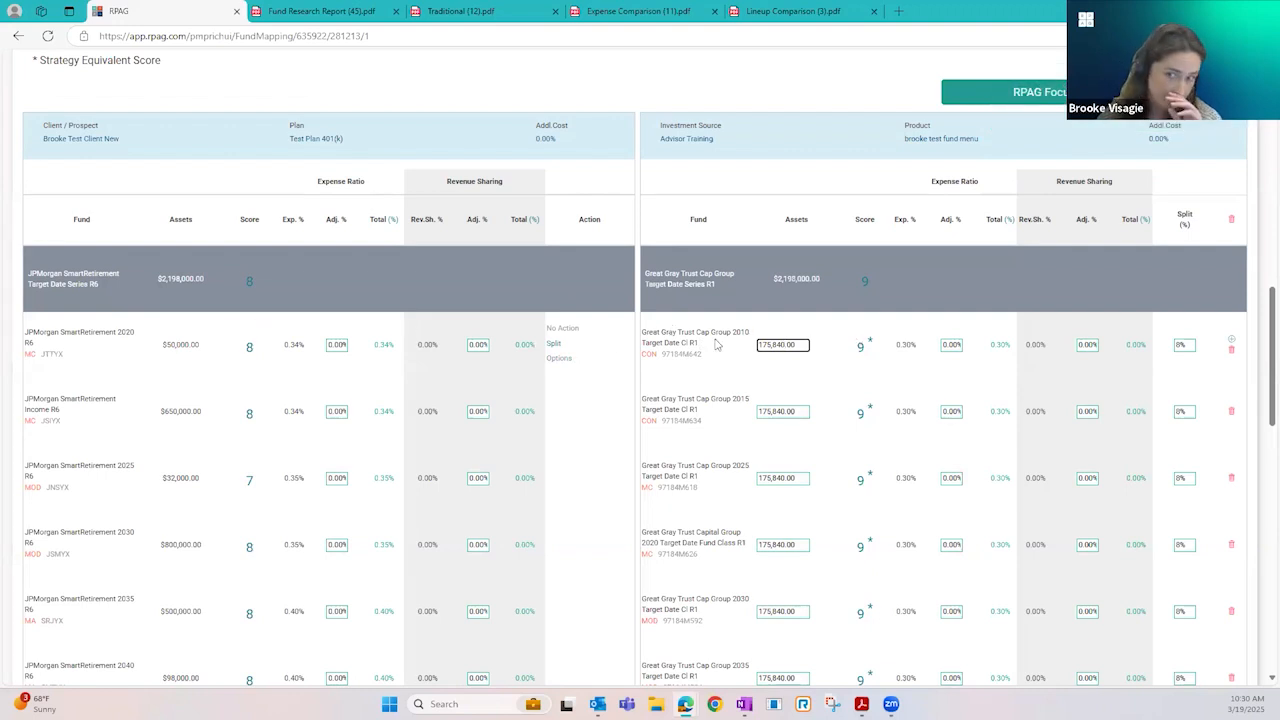
Step: Examine the editable asset and split values of the Great Gray Trust funds, comparing their target years with the JPMorgan SmartRetirement funds
scroll(808, 393, down, 1)
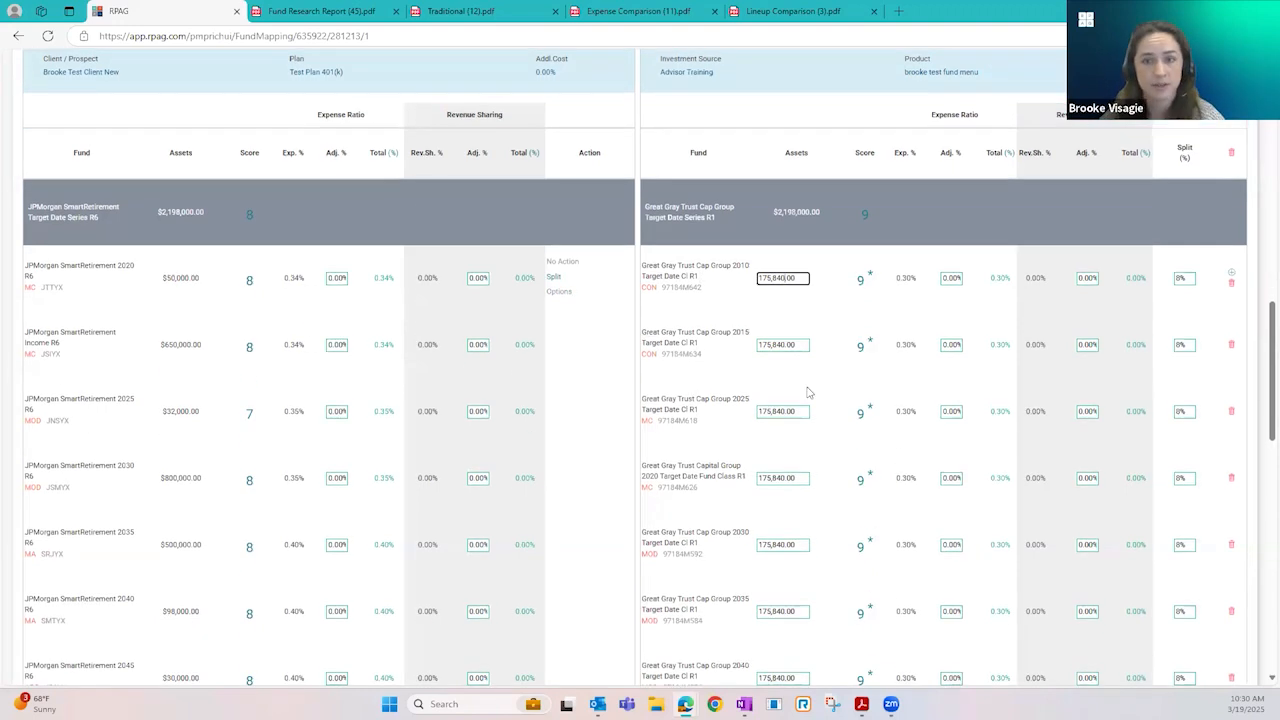
scroll(777, 341, down, 1)
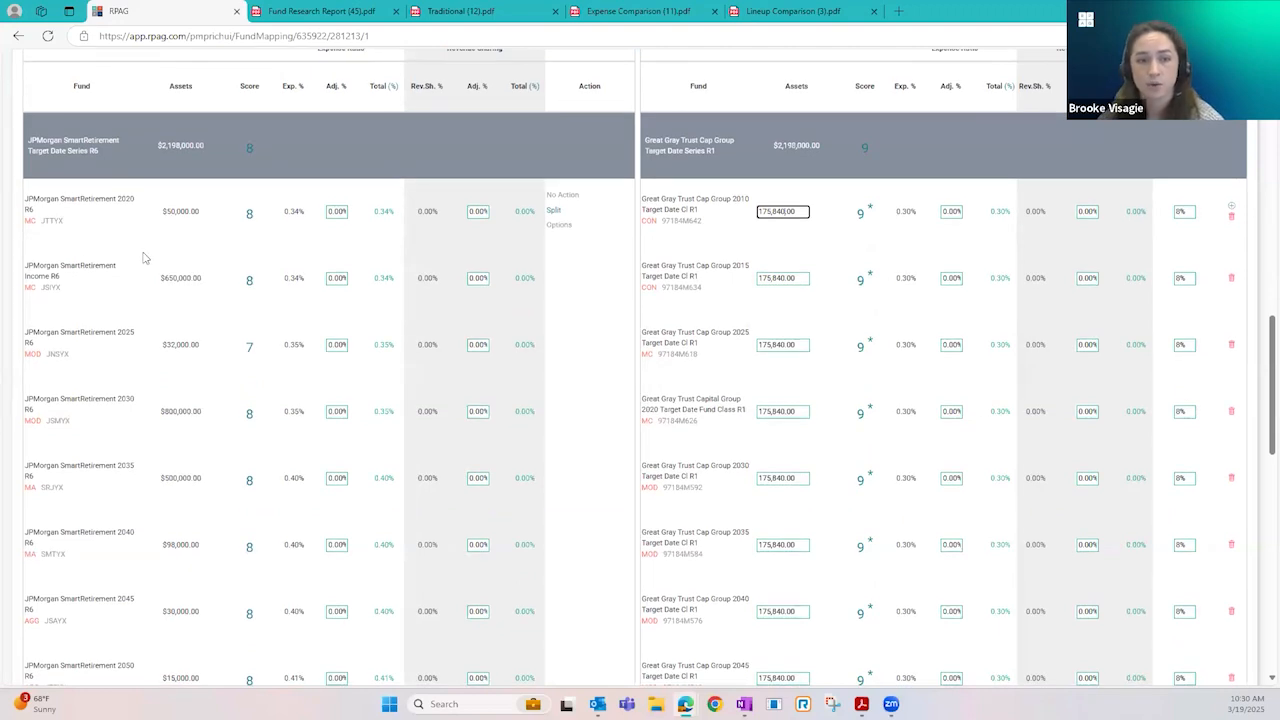
mouse_move(709, 198)
mouse_down()
mouse_move(745, 210)
mouse_move(718, 205)
mouse_up()
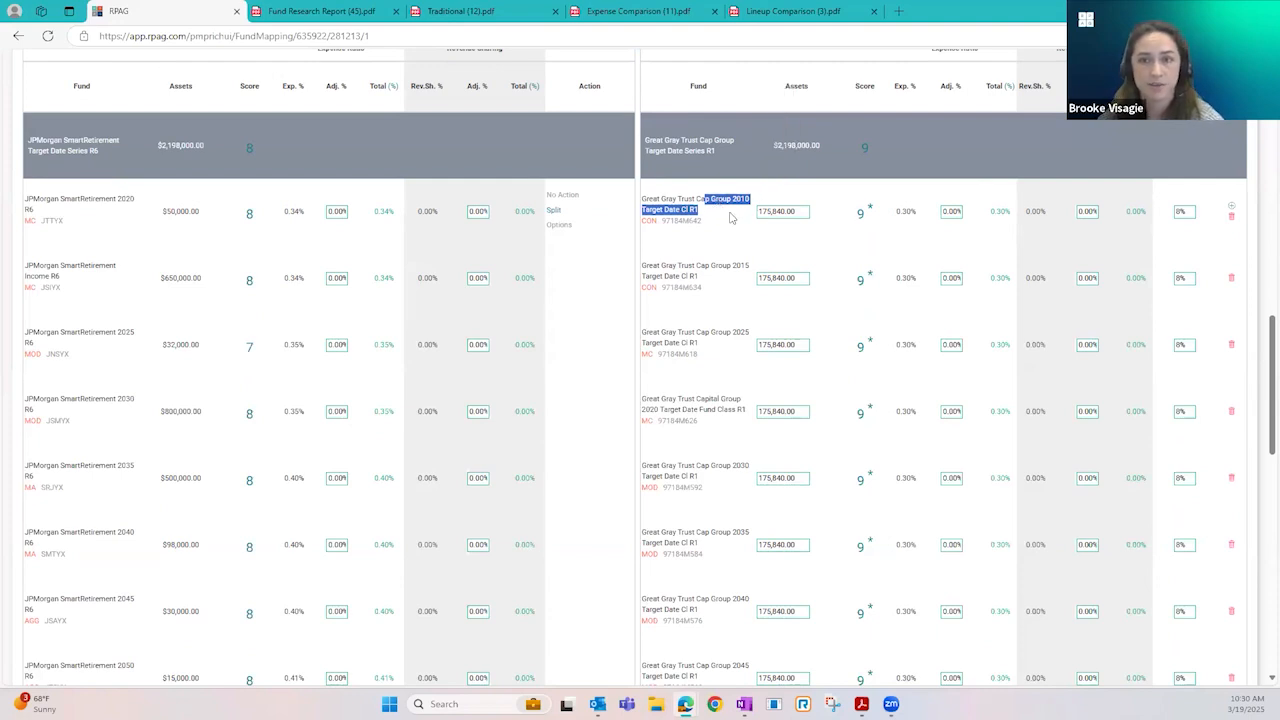
click(186, 313)
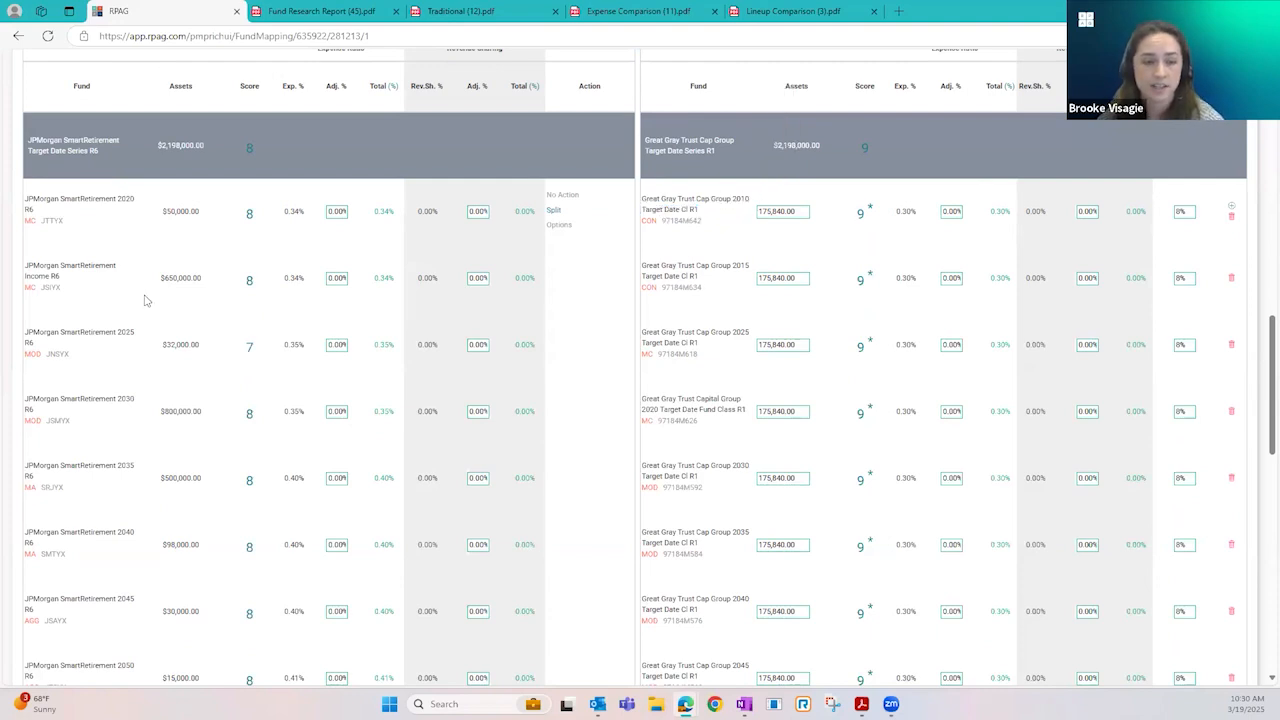
scroll(126, 314, down, 4)
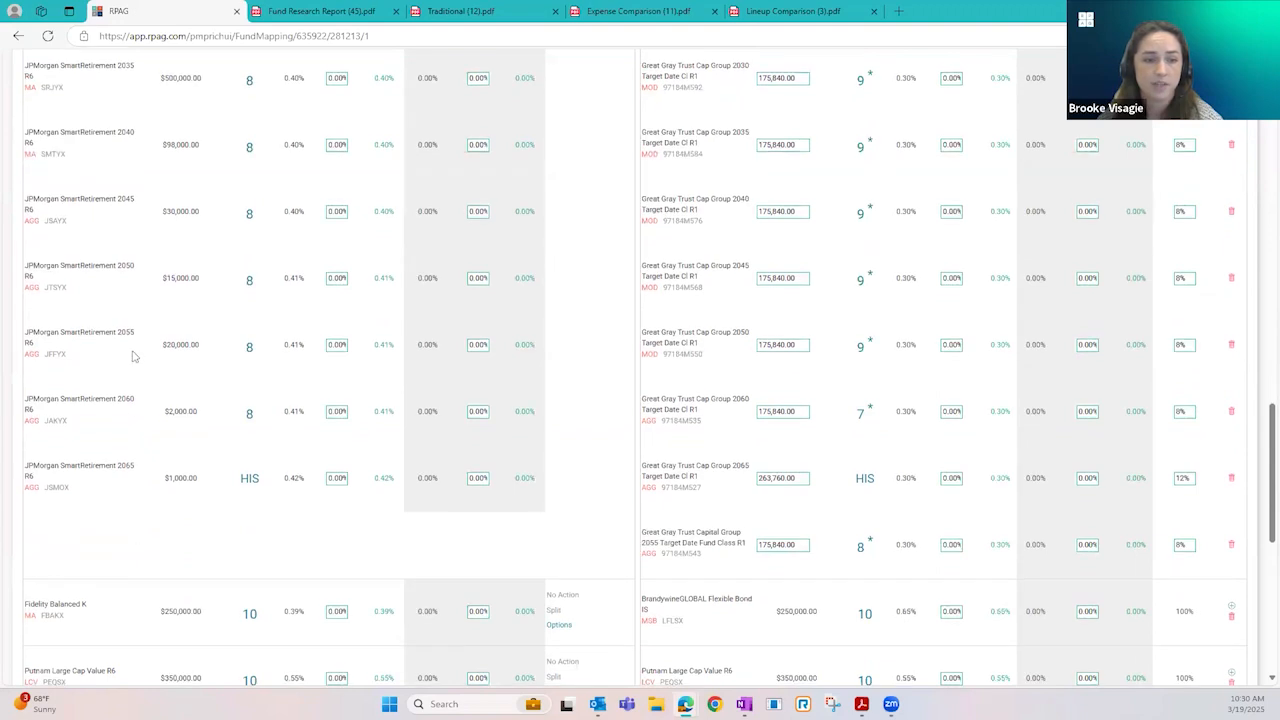
scroll(131, 446, up, 4)
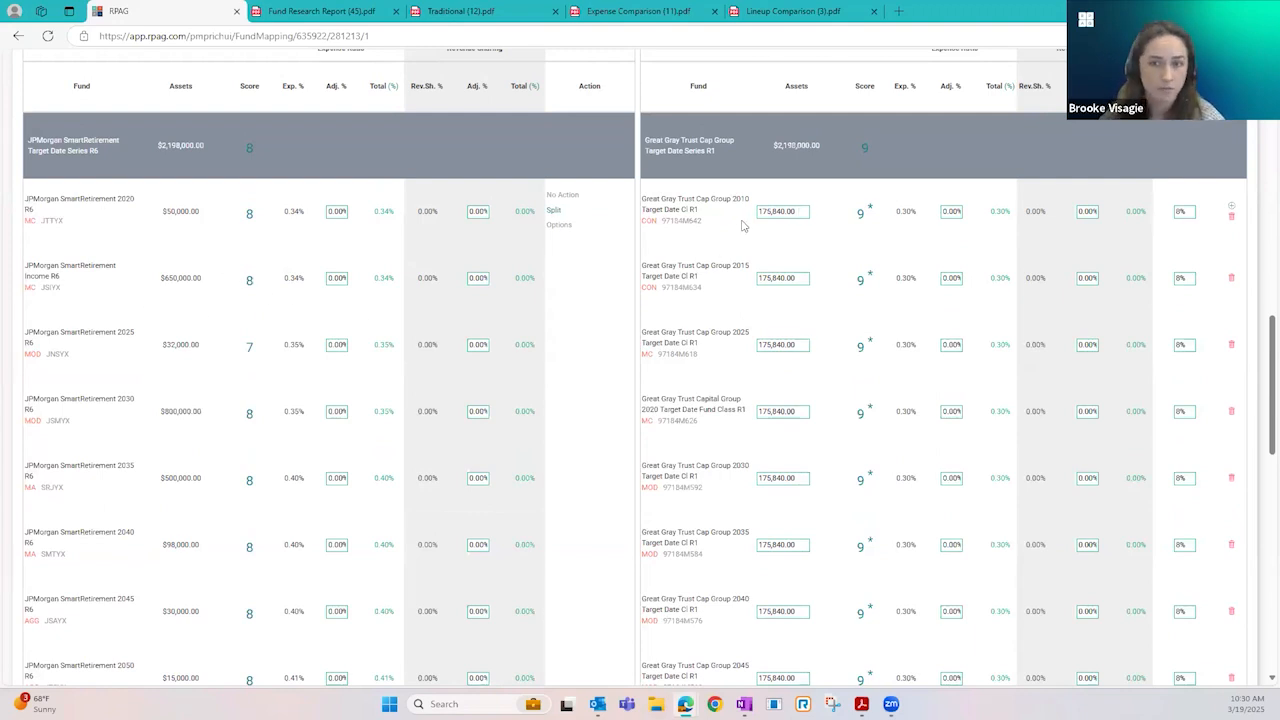
scroll(349, 411, down, 1)
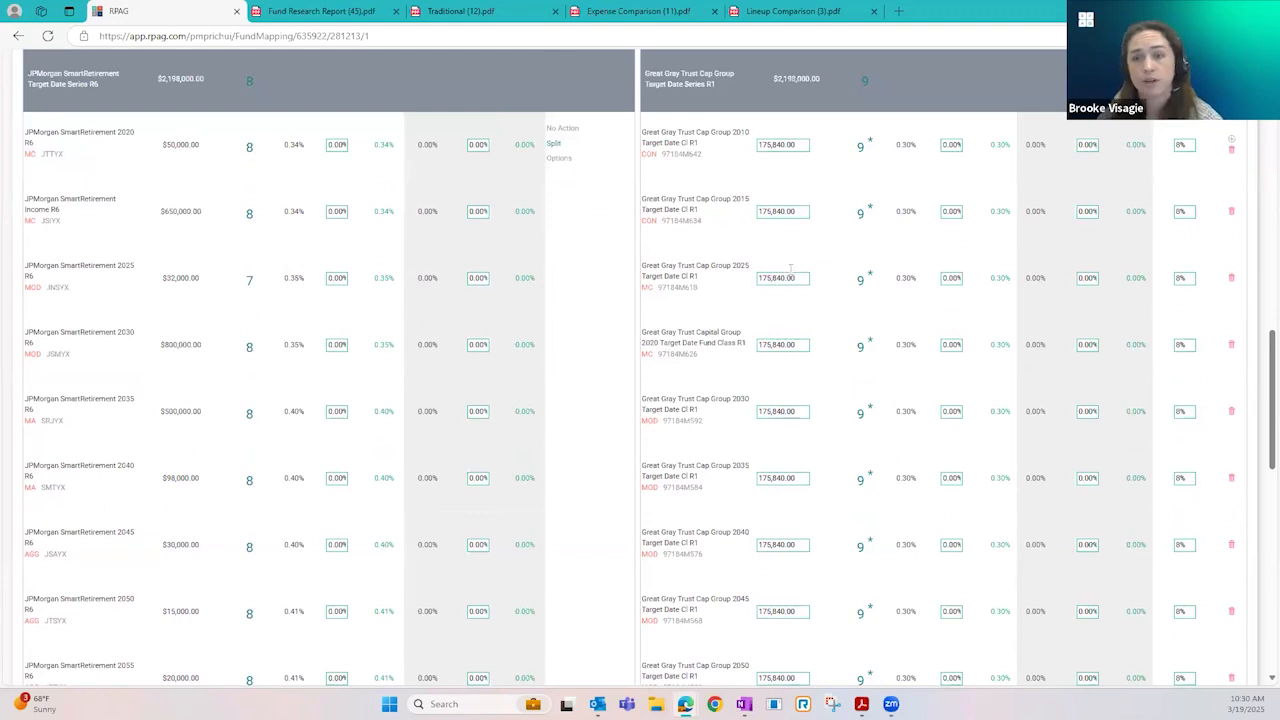
scroll(790, 268, down, 5)
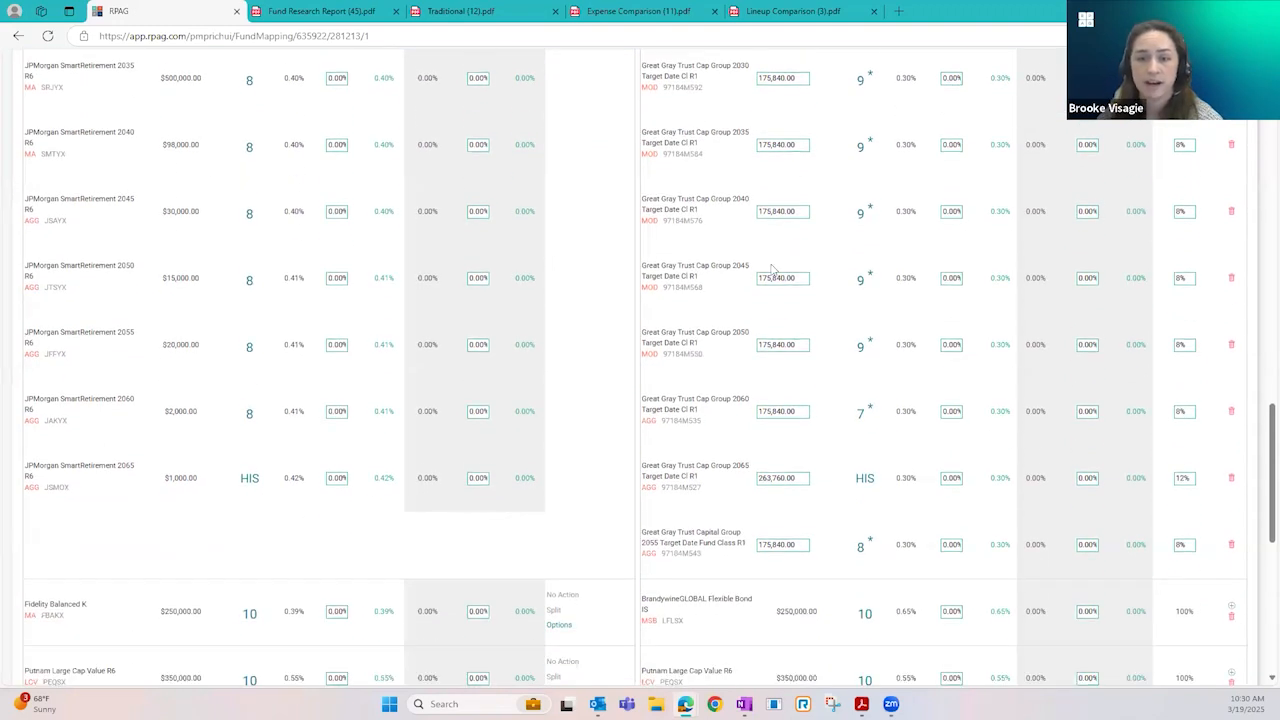
scroll(785, 248, up, 6)
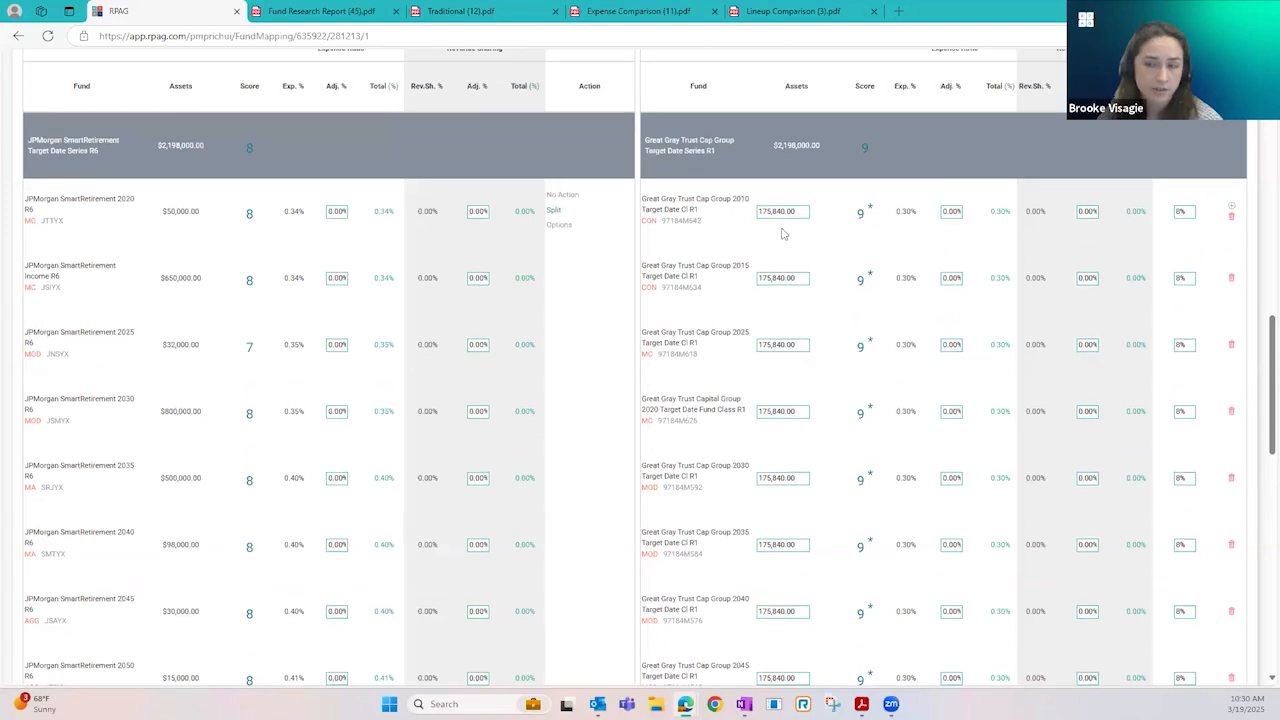
scroll(760, 272, up, 2)
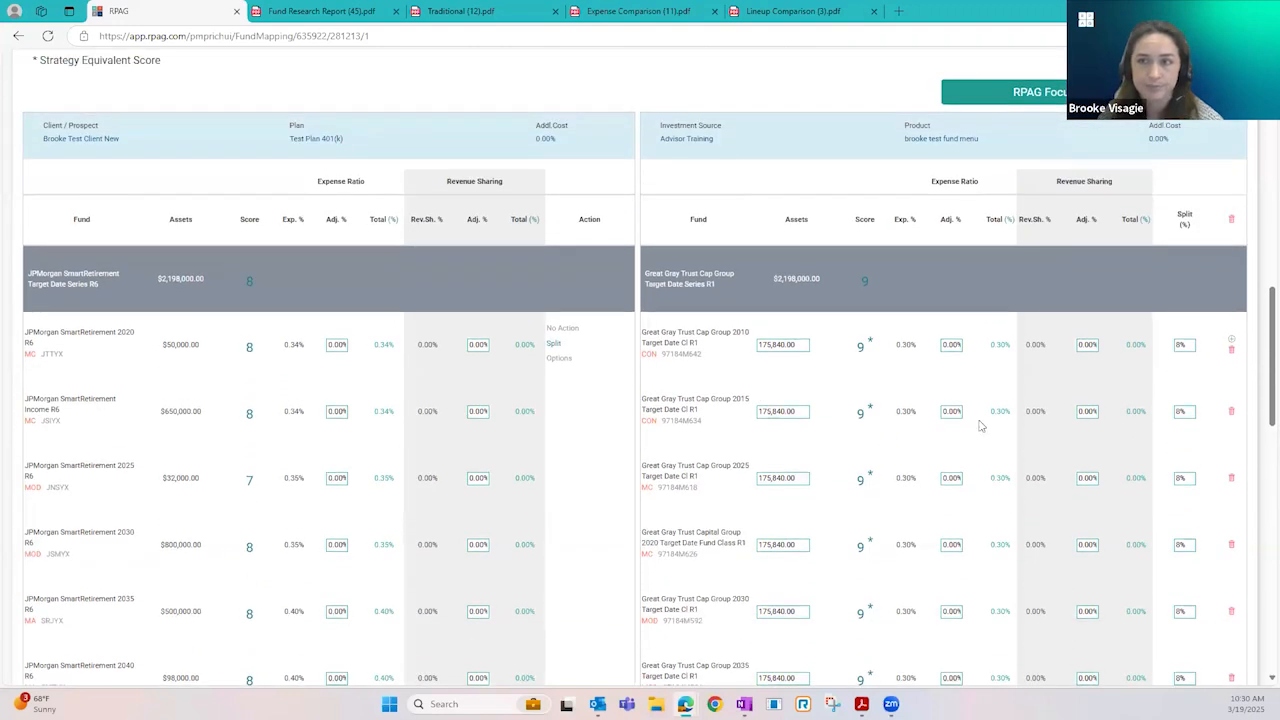
Step: Open the PDF export options for the fund mapping and select Returns Analysis instead of the Standard report
scroll(452, 345, up, 3)
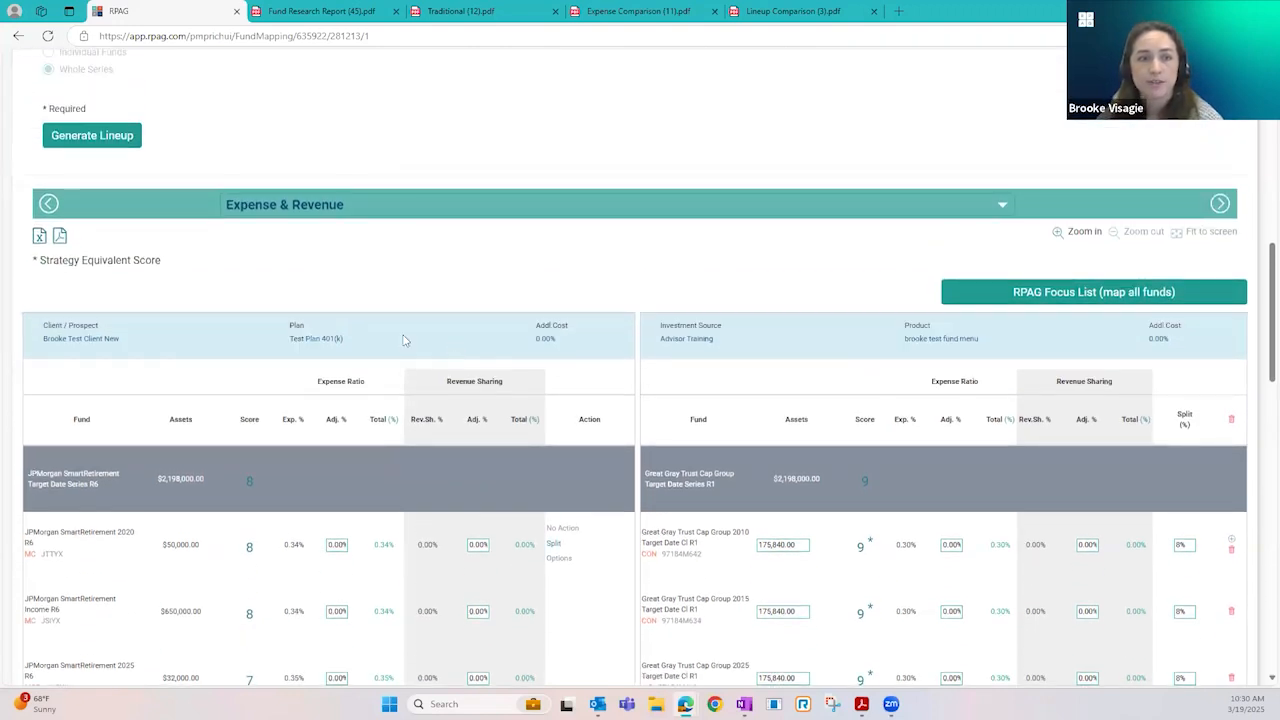
scroll(685, 327, down, 11)
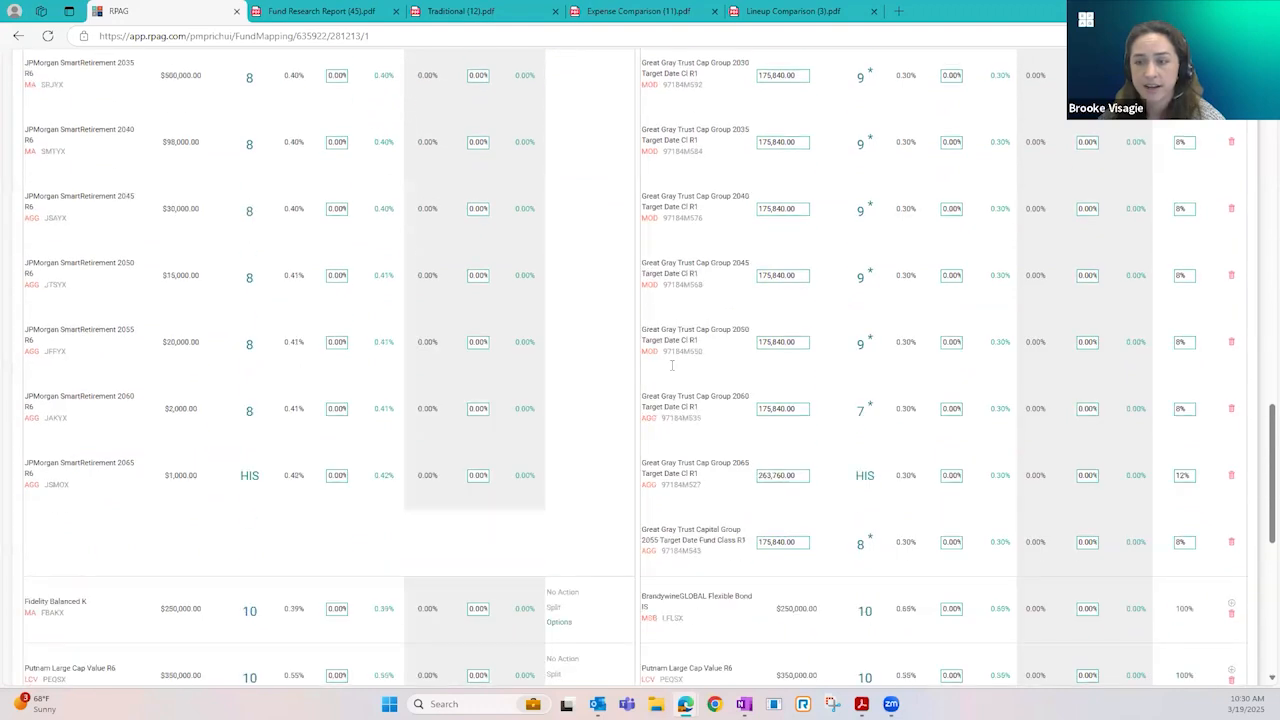
scroll(672, 366, down, 7)
scroll(660, 370, up, 12)
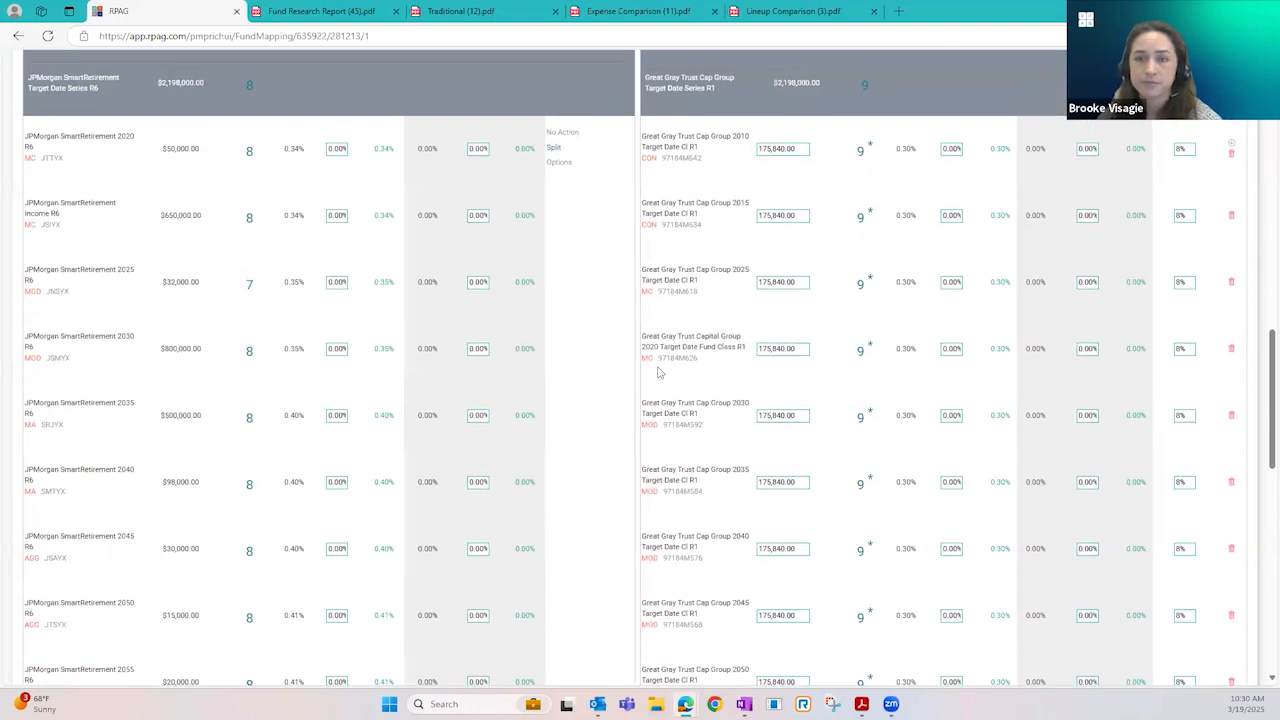
scroll(658, 372, up, 8)
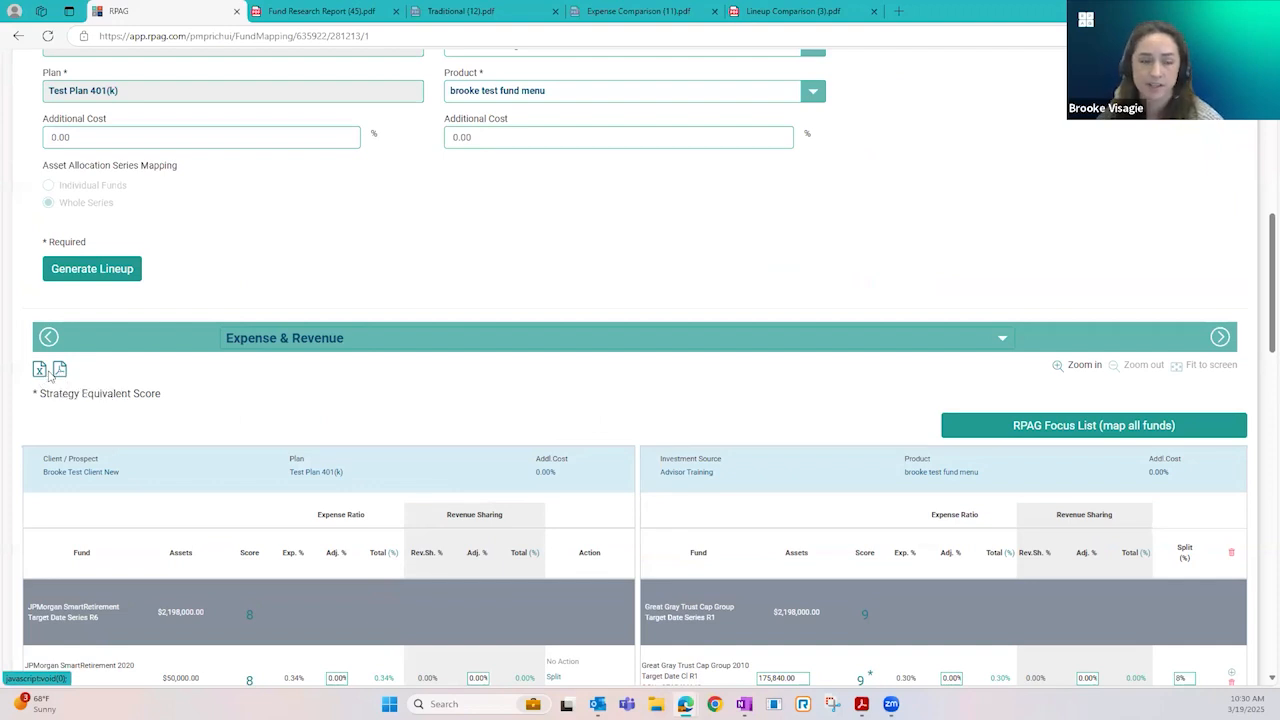
click(58, 372)
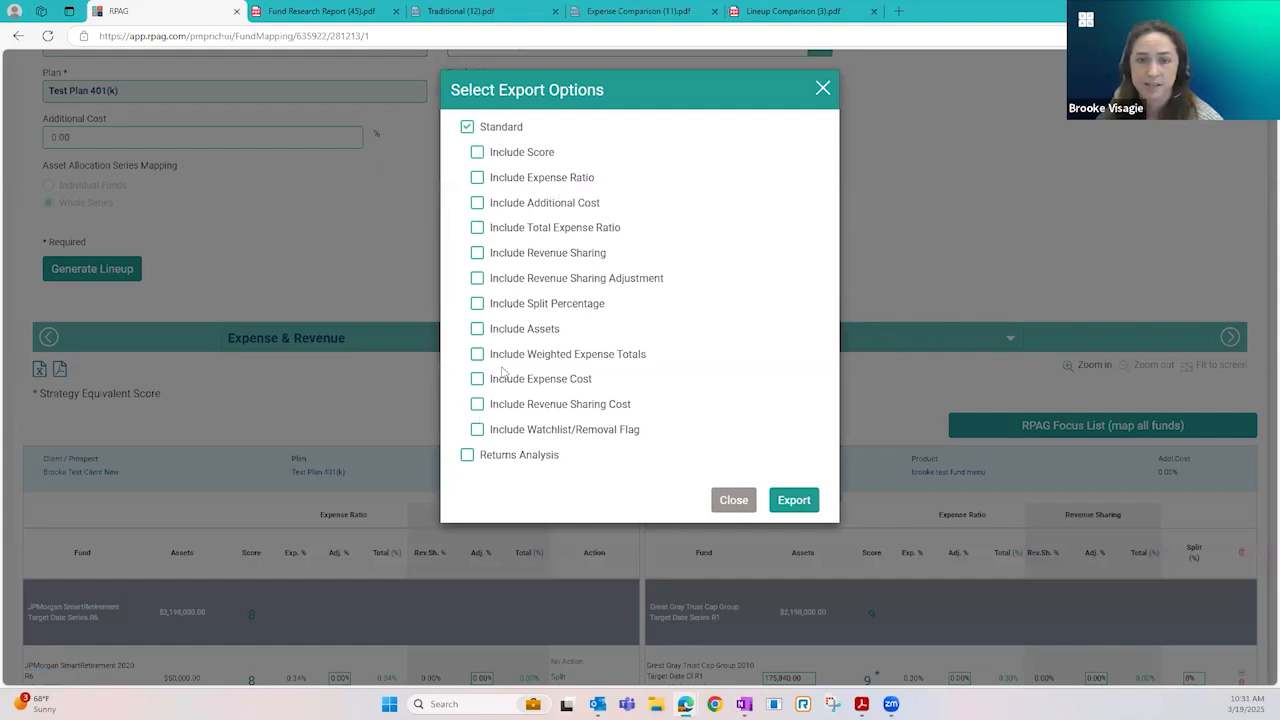
click(467, 455)
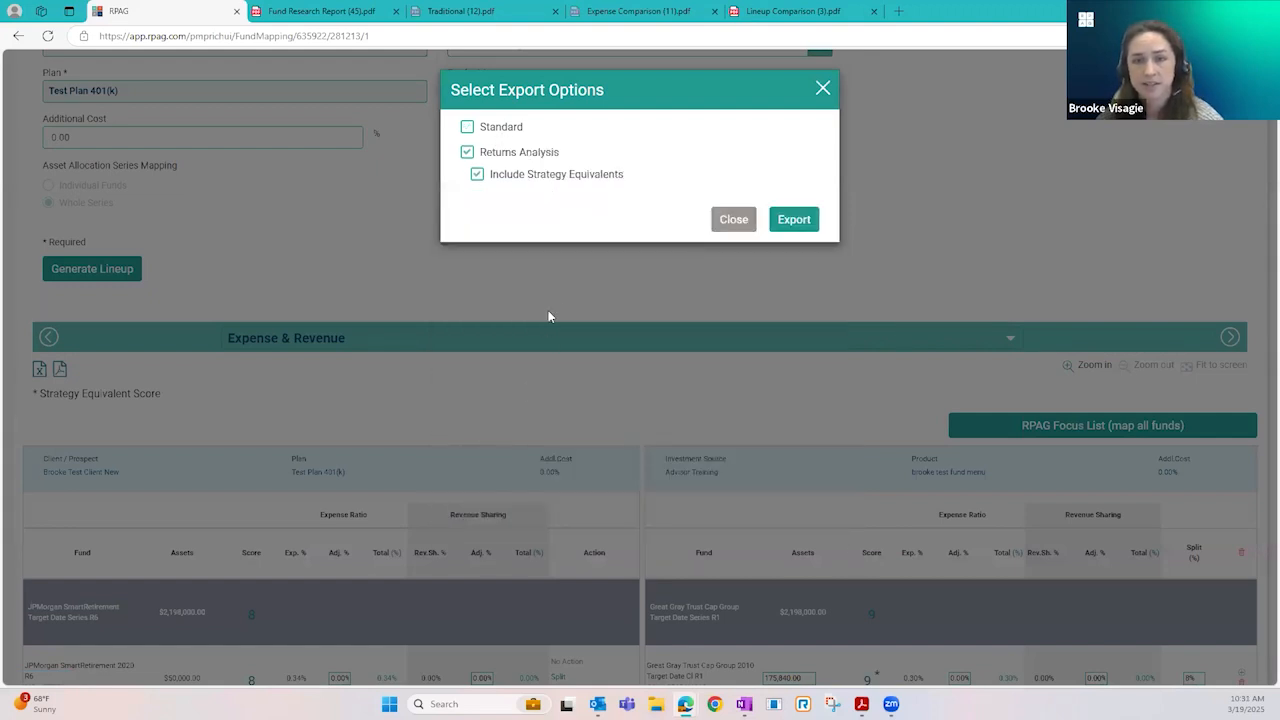
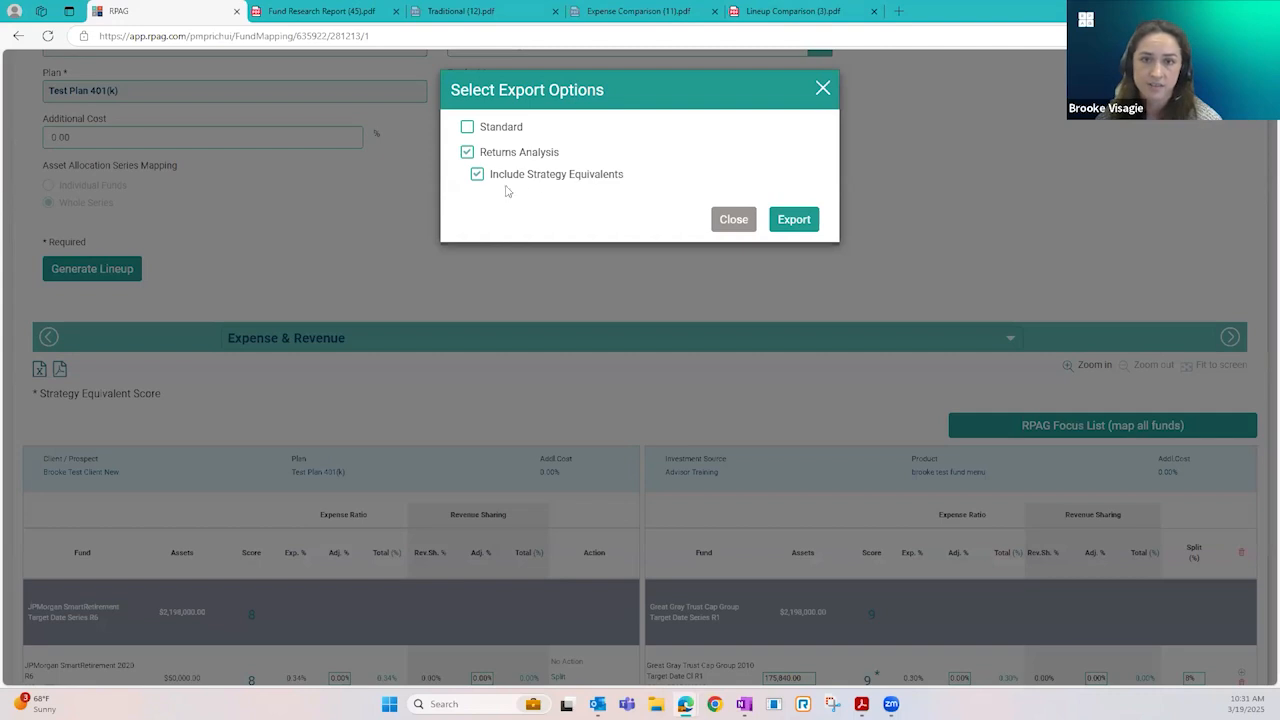
Step: Export the Standard fund mapping report with score, strategy equivalents, expense ratio, assets, weighted expense totals and expense cost
click(467, 128)
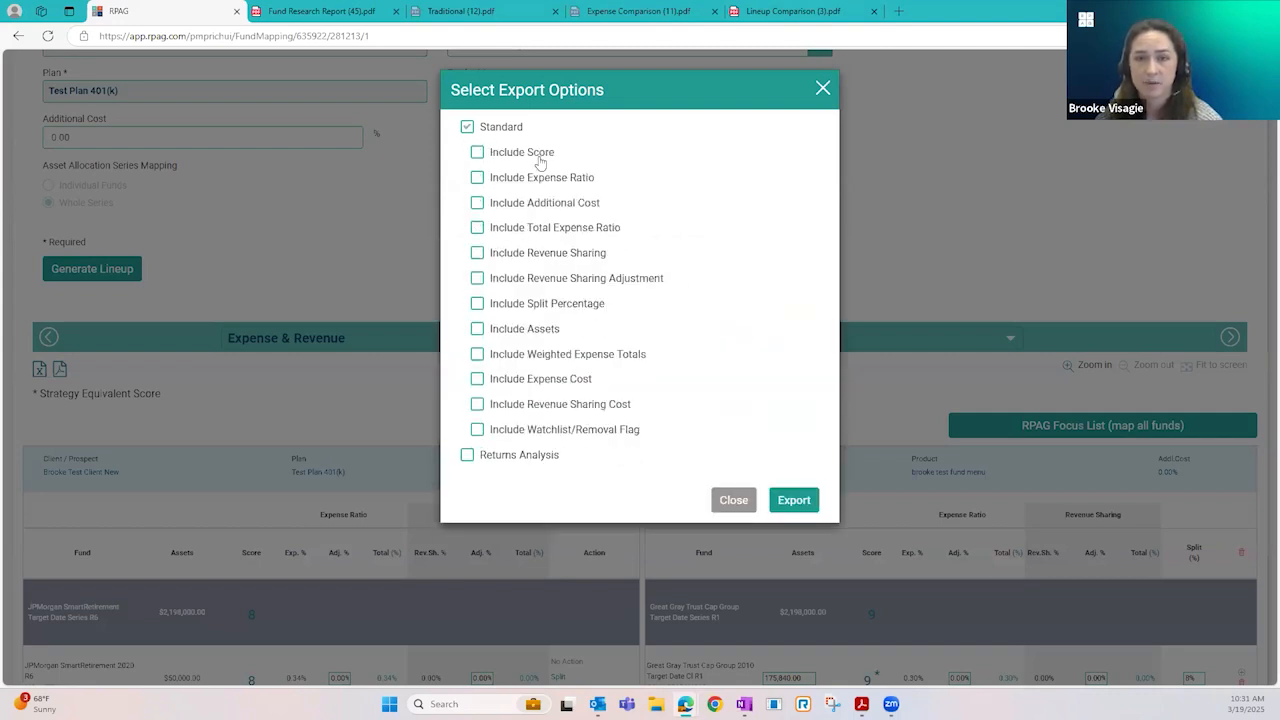
click(477, 152)
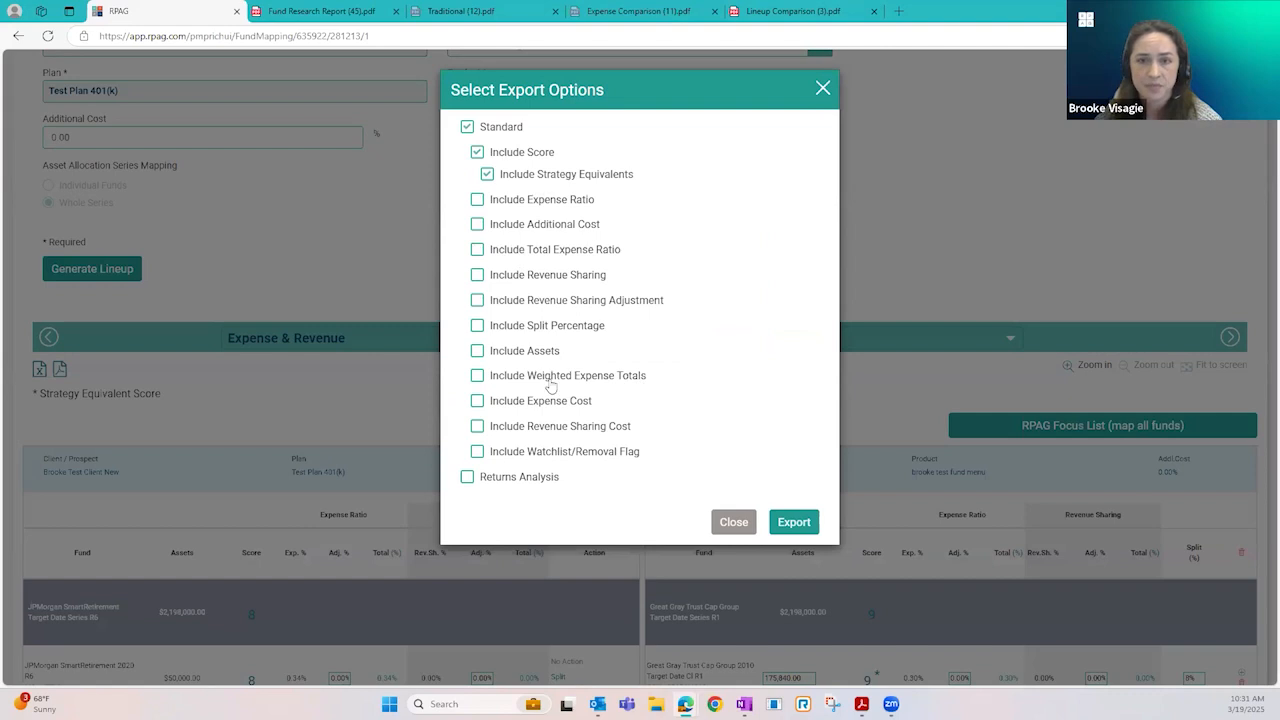
click(478, 200)
click(477, 351)
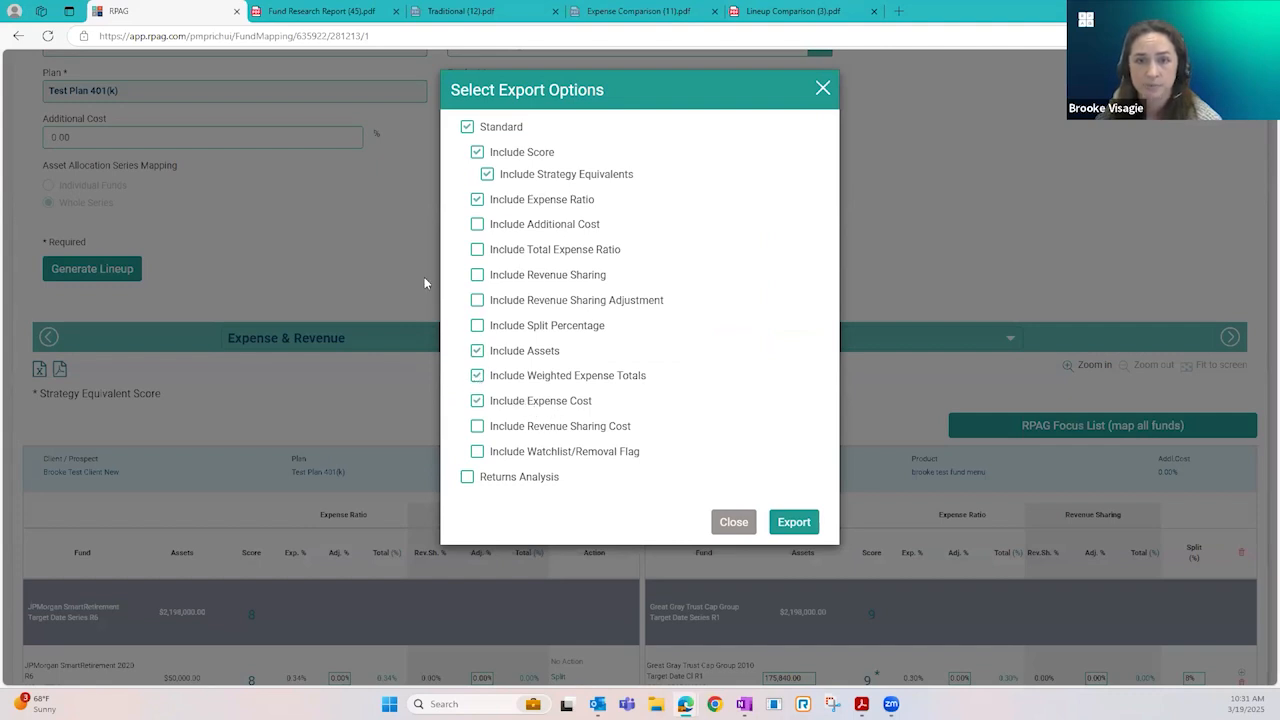
click(788, 516)
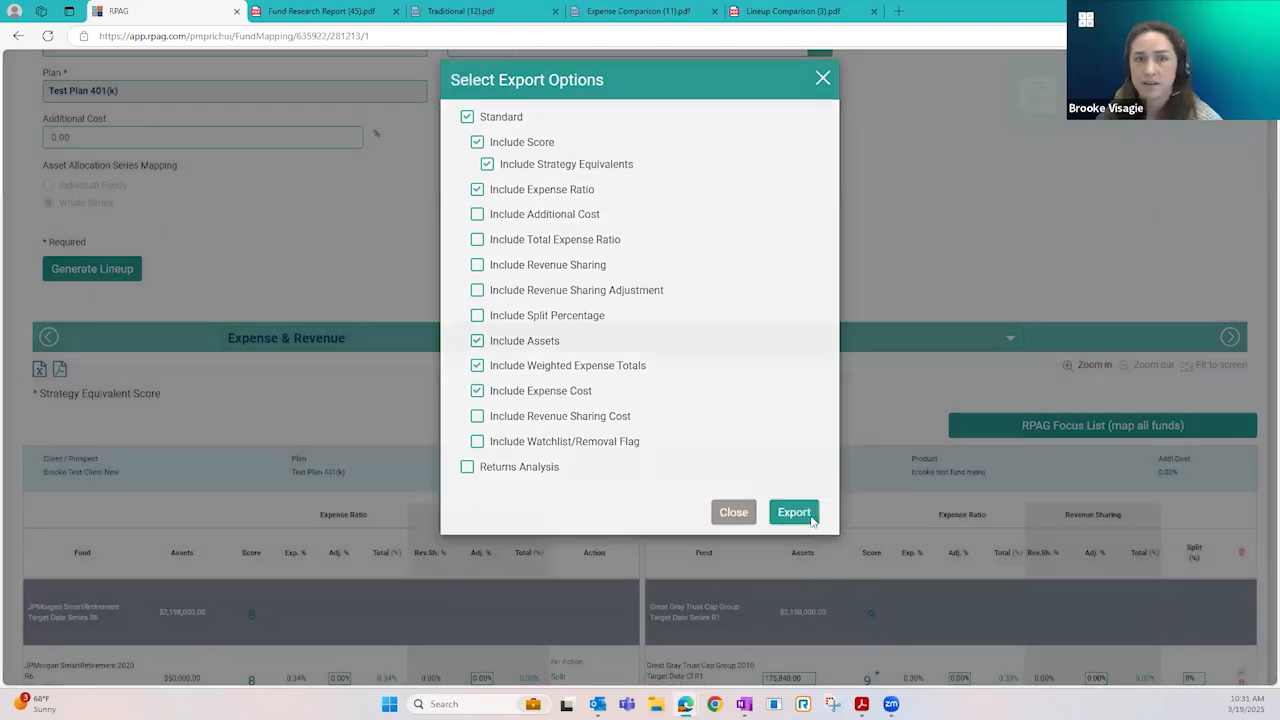
click(810, 522)
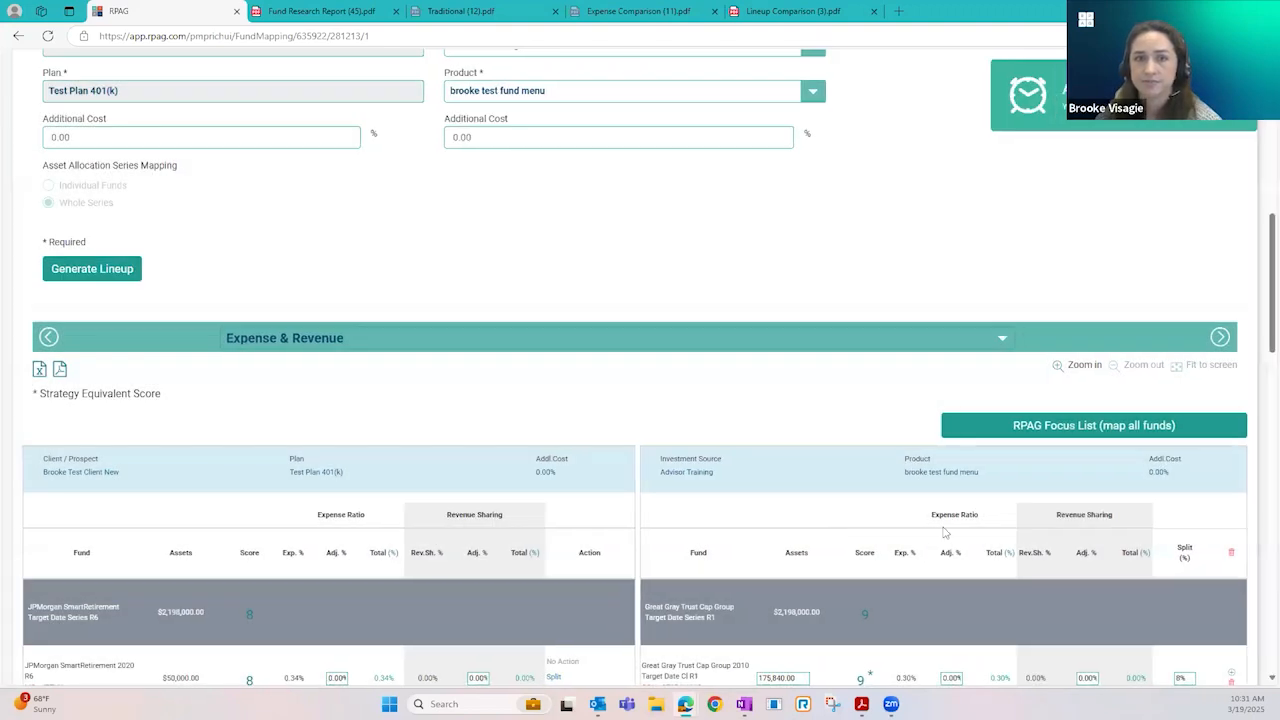
Step: Examine the exported Traditional (12).pdf report, comparing the mapped funds and the weighted expense totals of both lineups
click(493, 12)
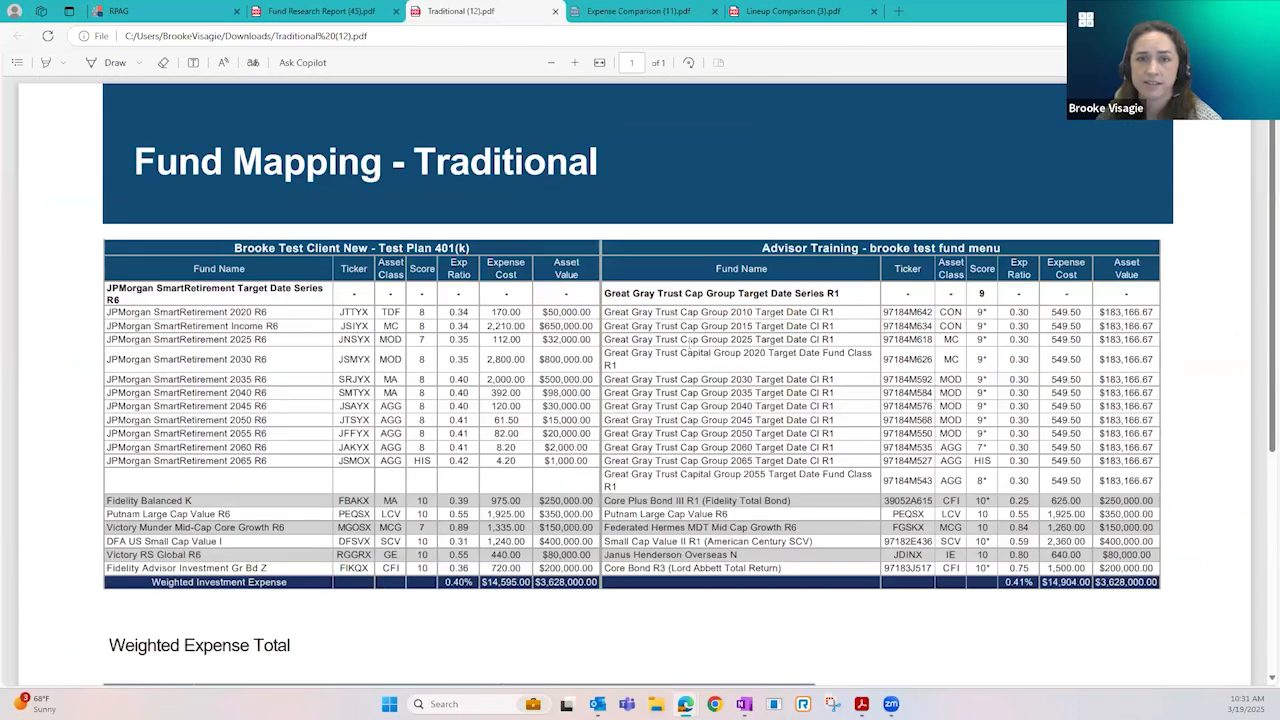
scroll(741, 283, down, 1)
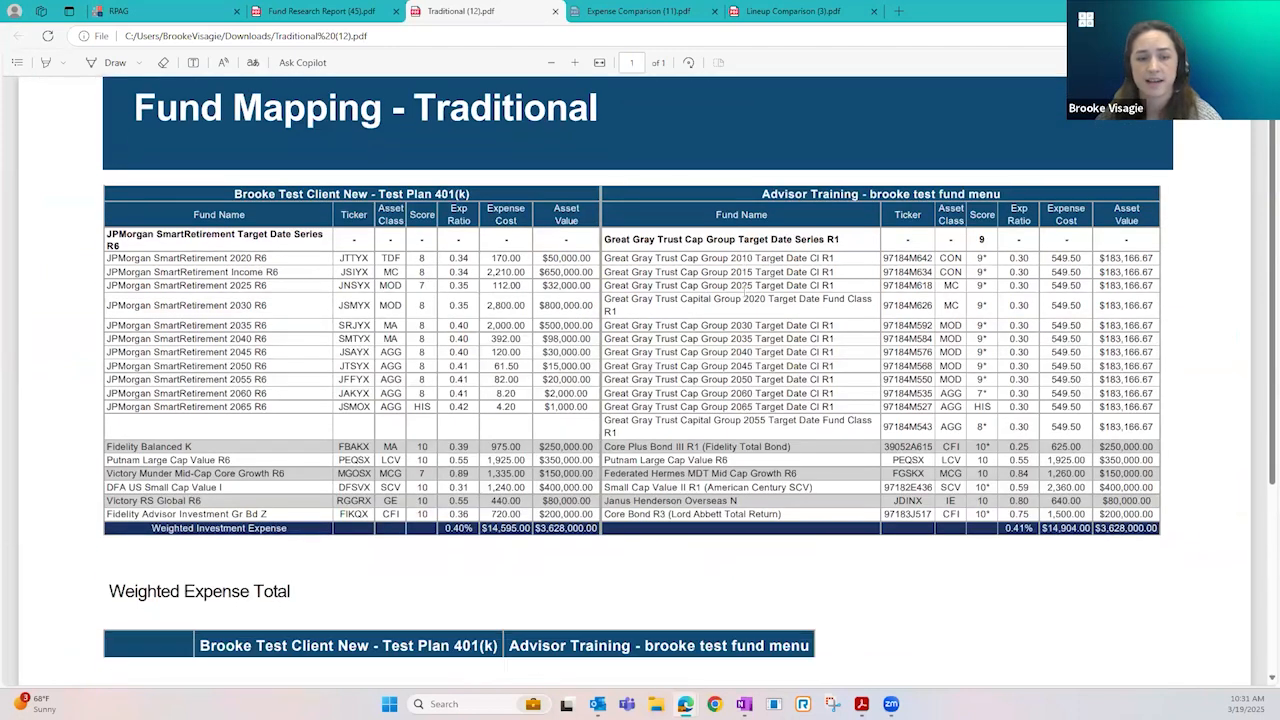
scroll(684, 258, down, 1)
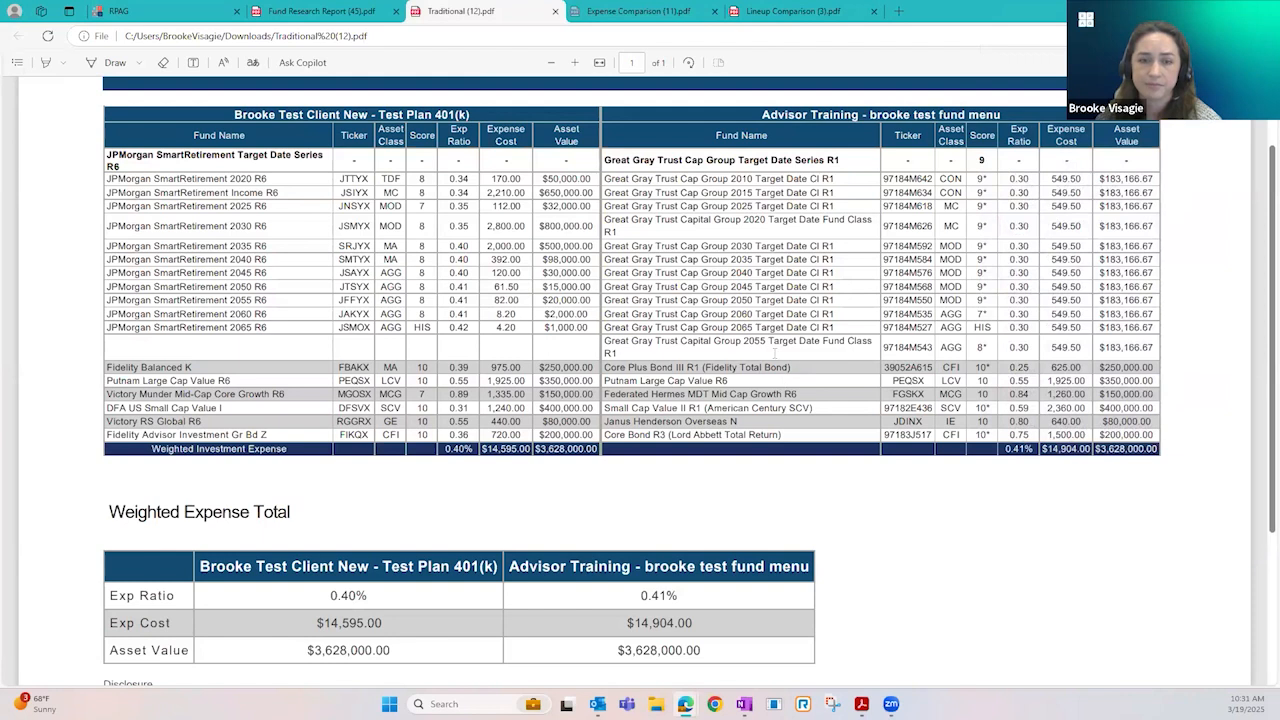
scroll(520, 408, down, 1)
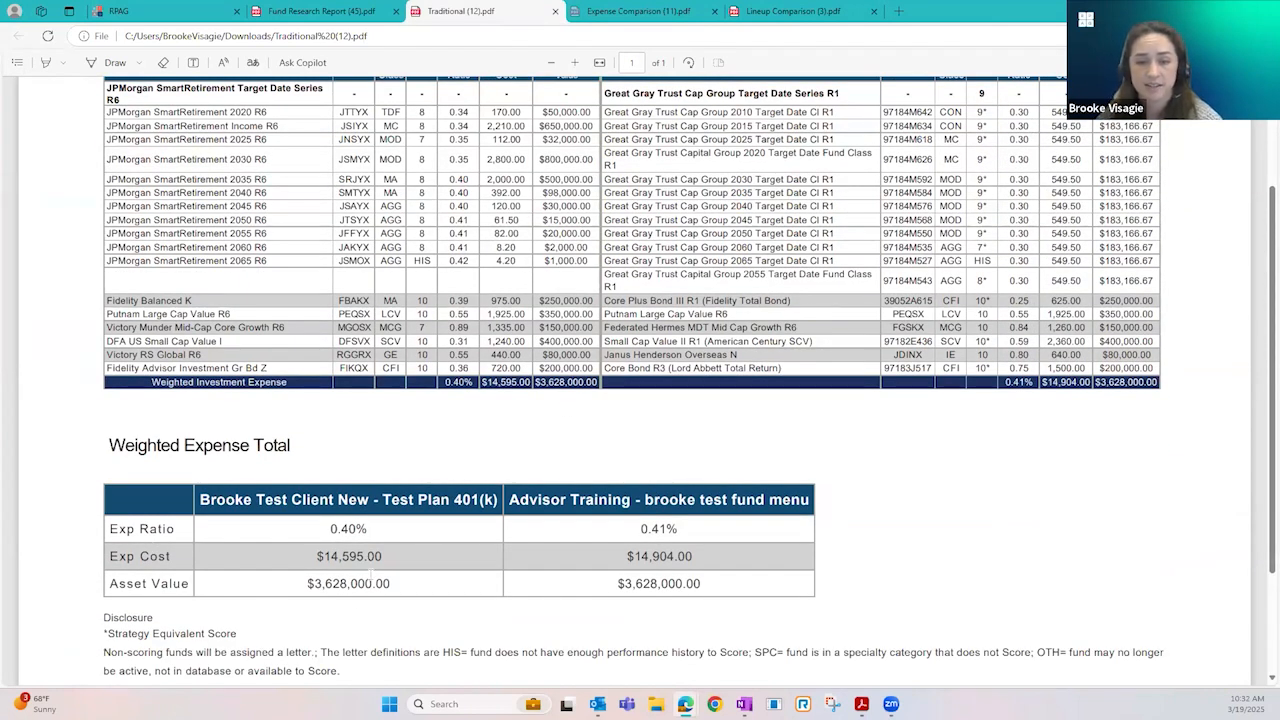
scroll(415, 630, up, 1)
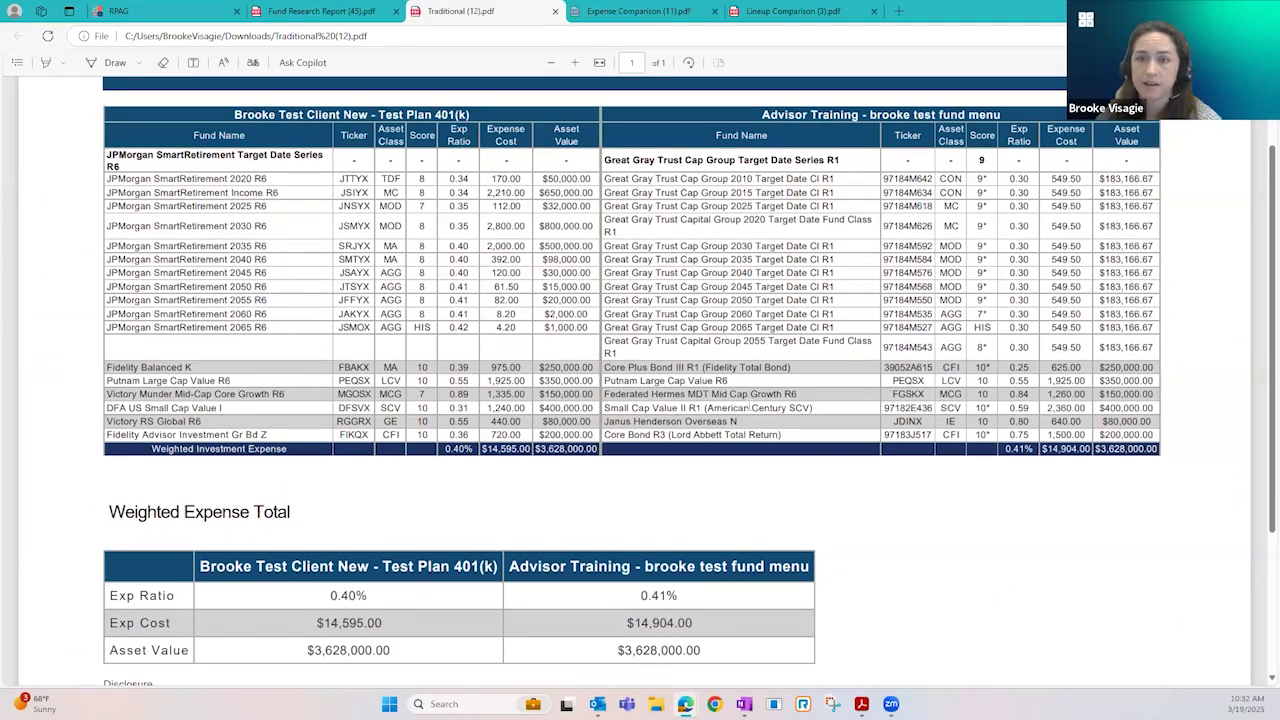
scroll(748, 407, up, 2)
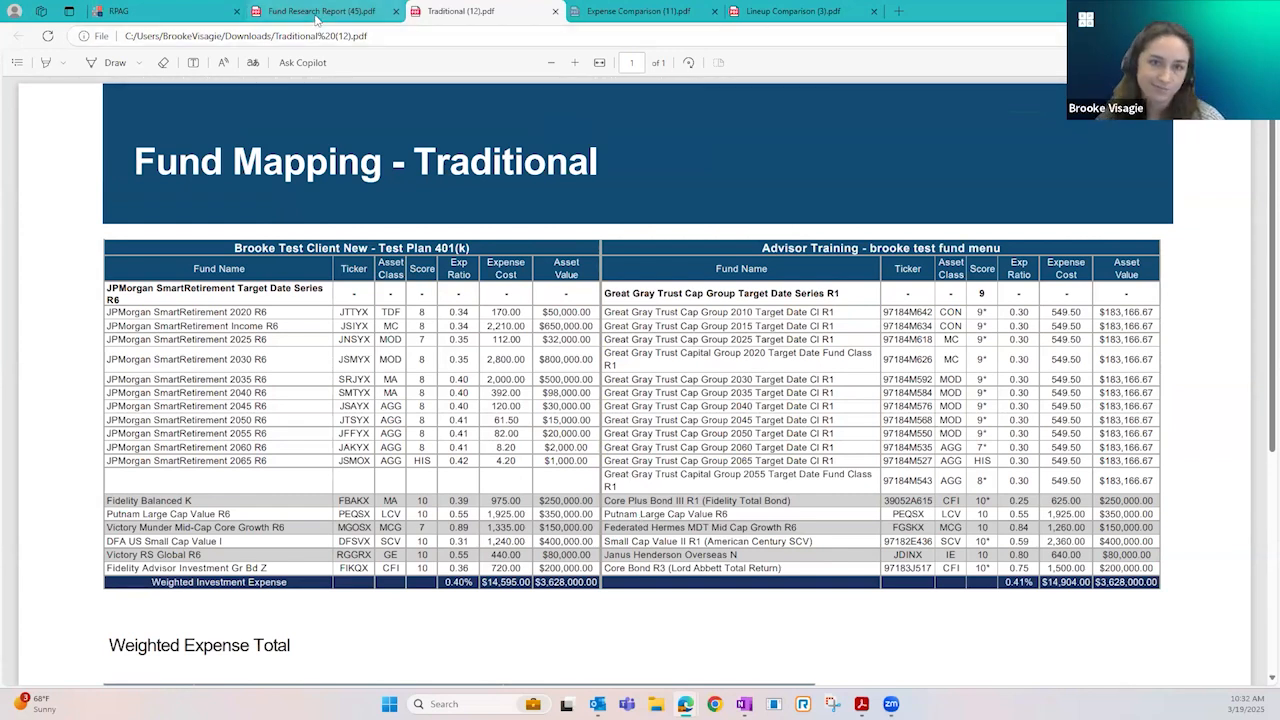
Step: Return to the fund mapping page and start a new Expense Comparison mapping named Expense Test
click(174, 7)
scroll(674, 300, up, 5)
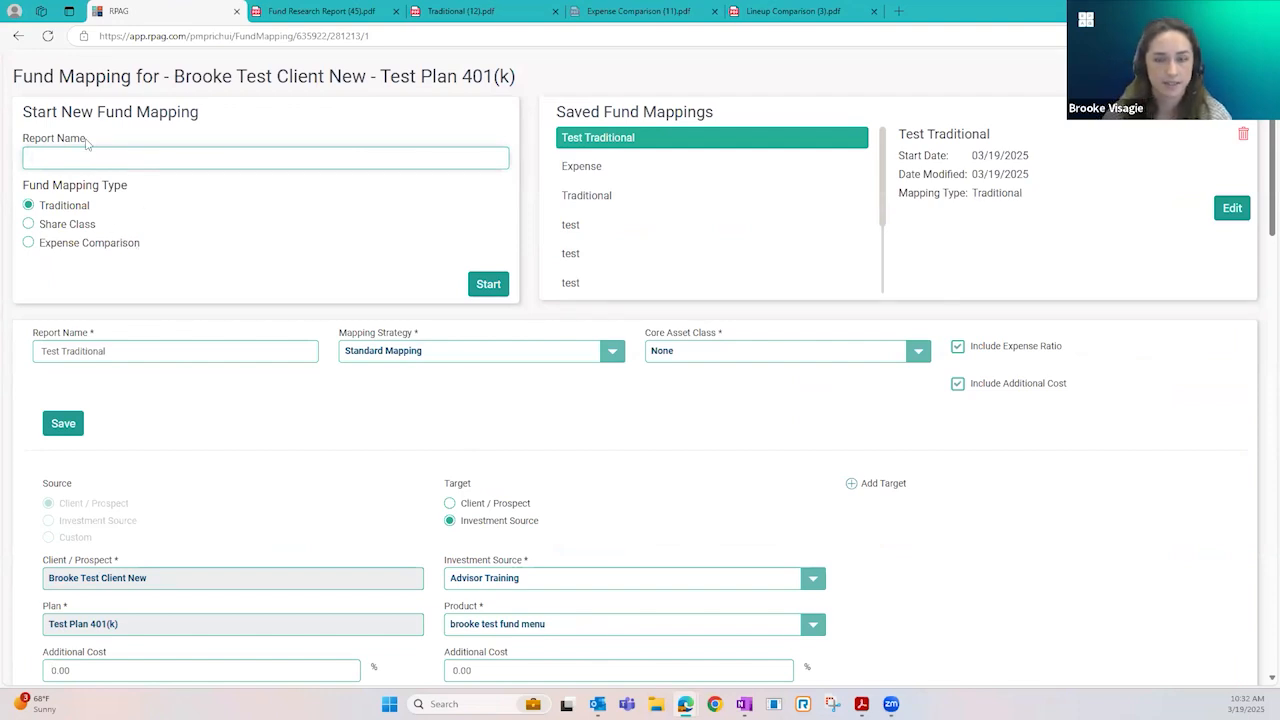
text(ense Test)
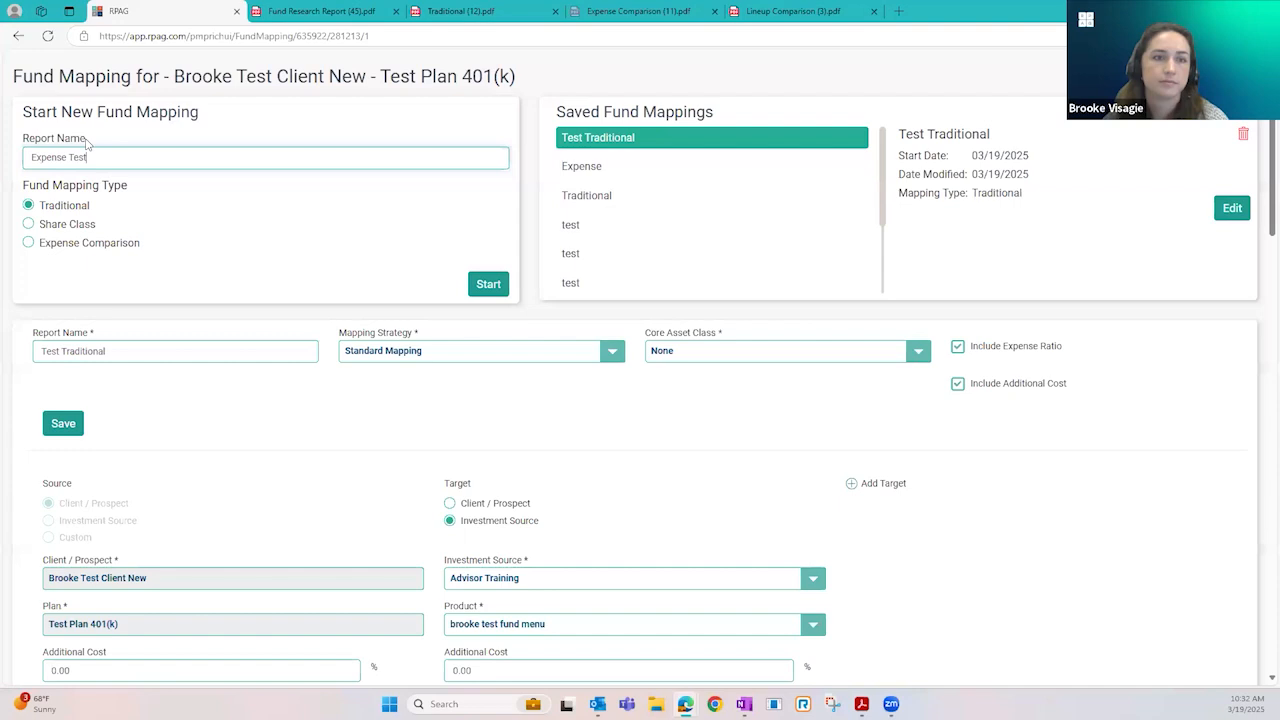
click(28, 243)
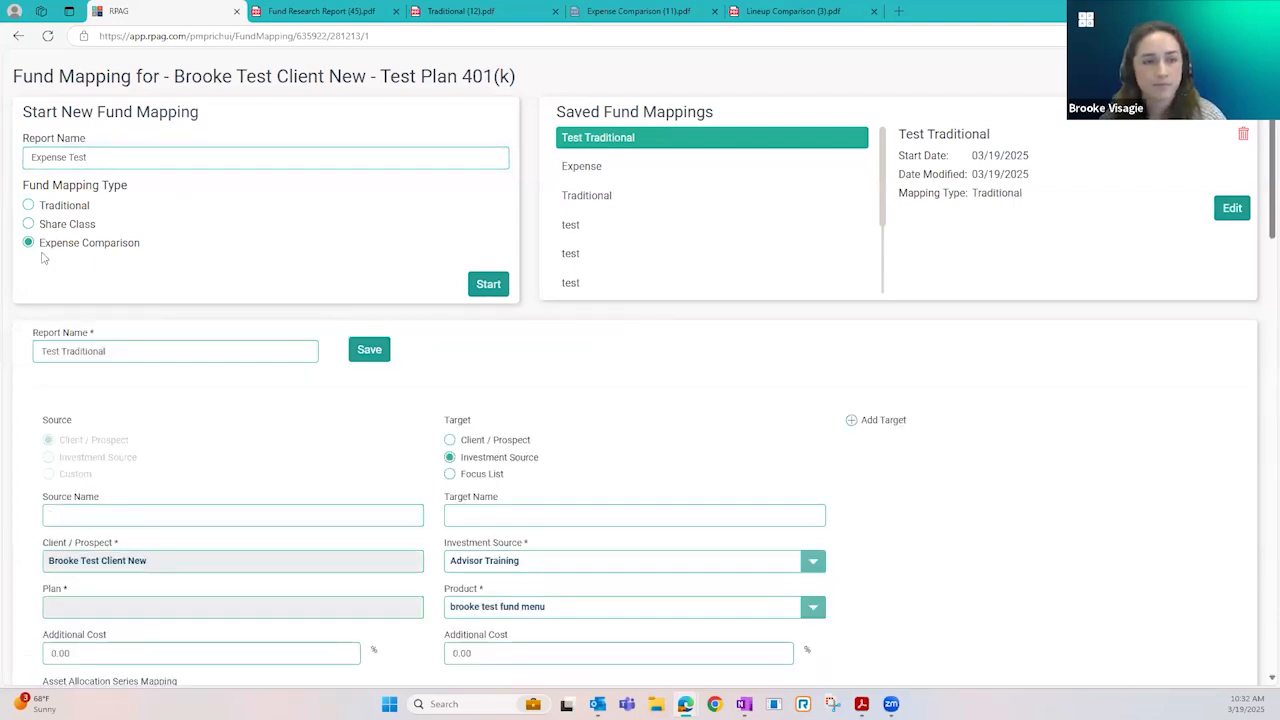
click(485, 285)
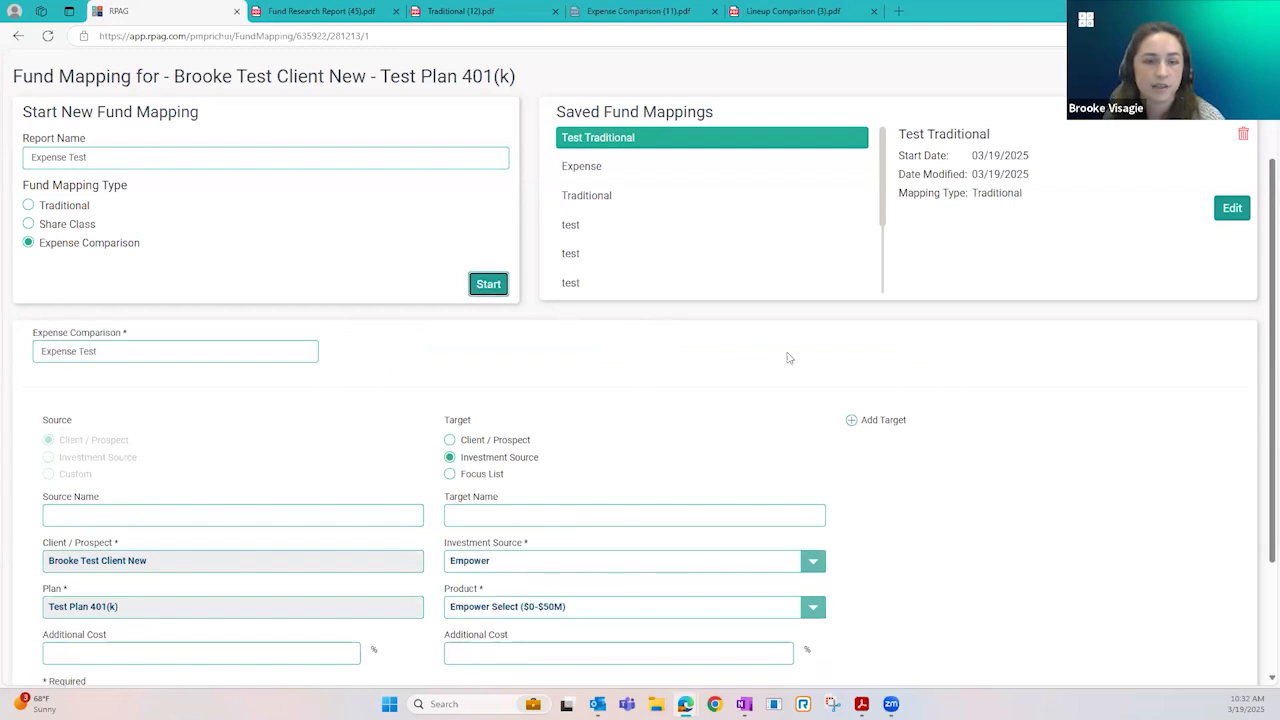
Step: Create the expense comparison of Test Plan 401(k) against Empower's Empower Select ($0-$50M) product, without entering any additional cost
scroll(537, 345, down, 3)
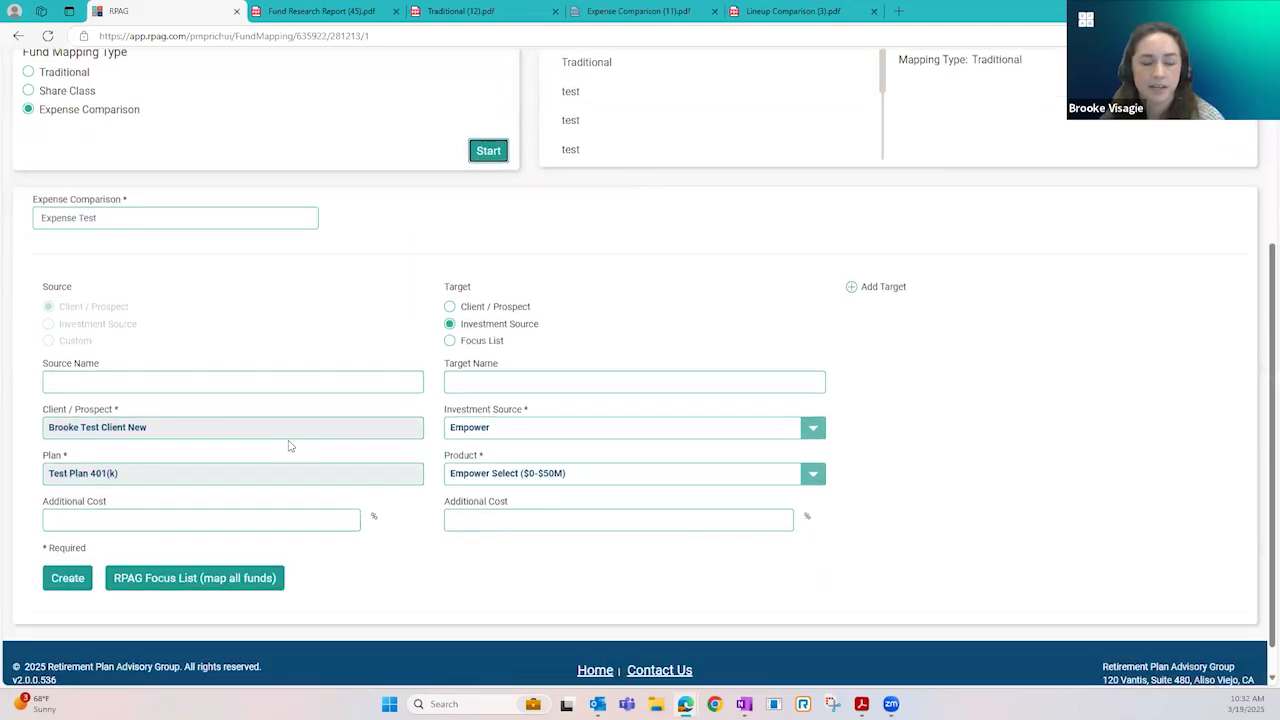
scroll(537, 251, down, 1)
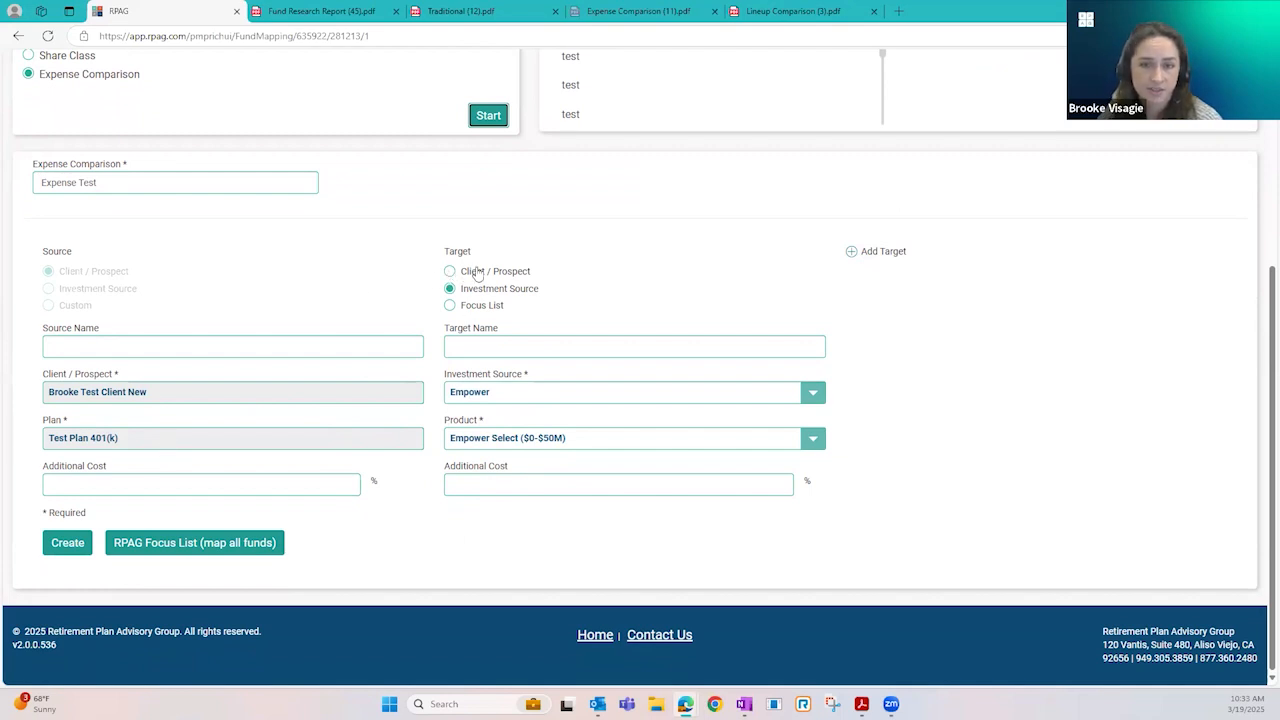
click(466, 398)
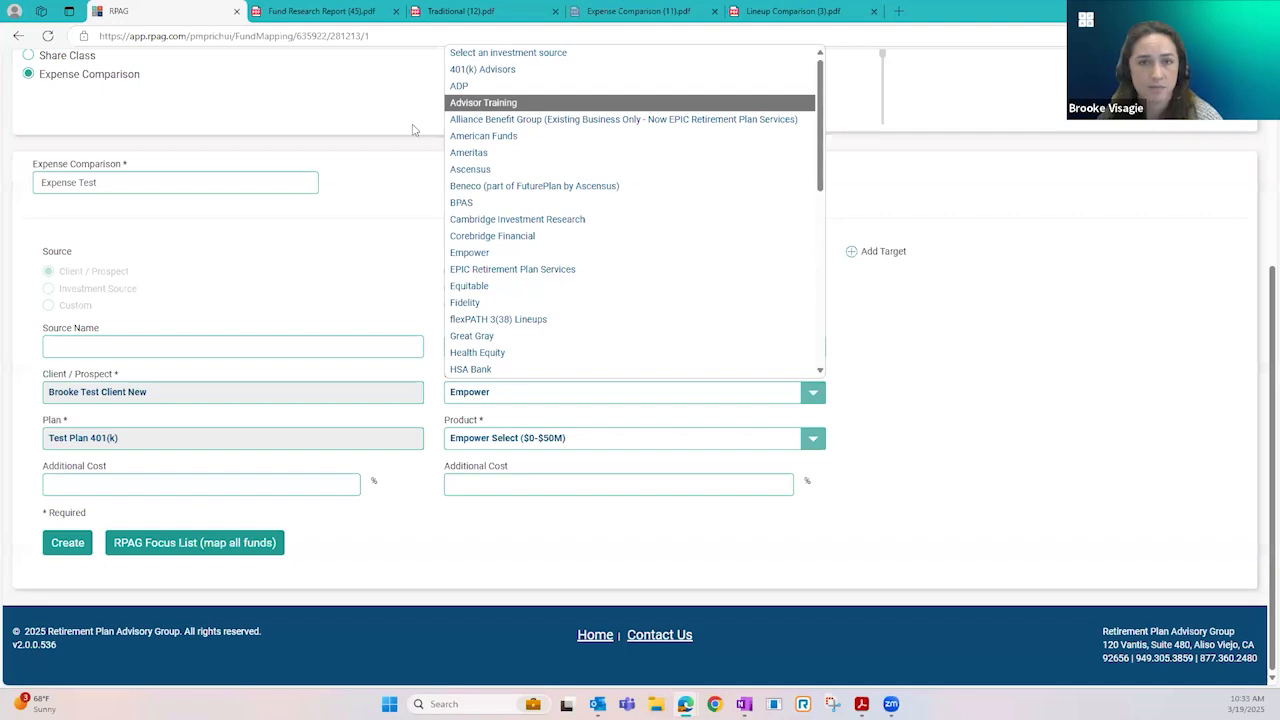
click(363, 261)
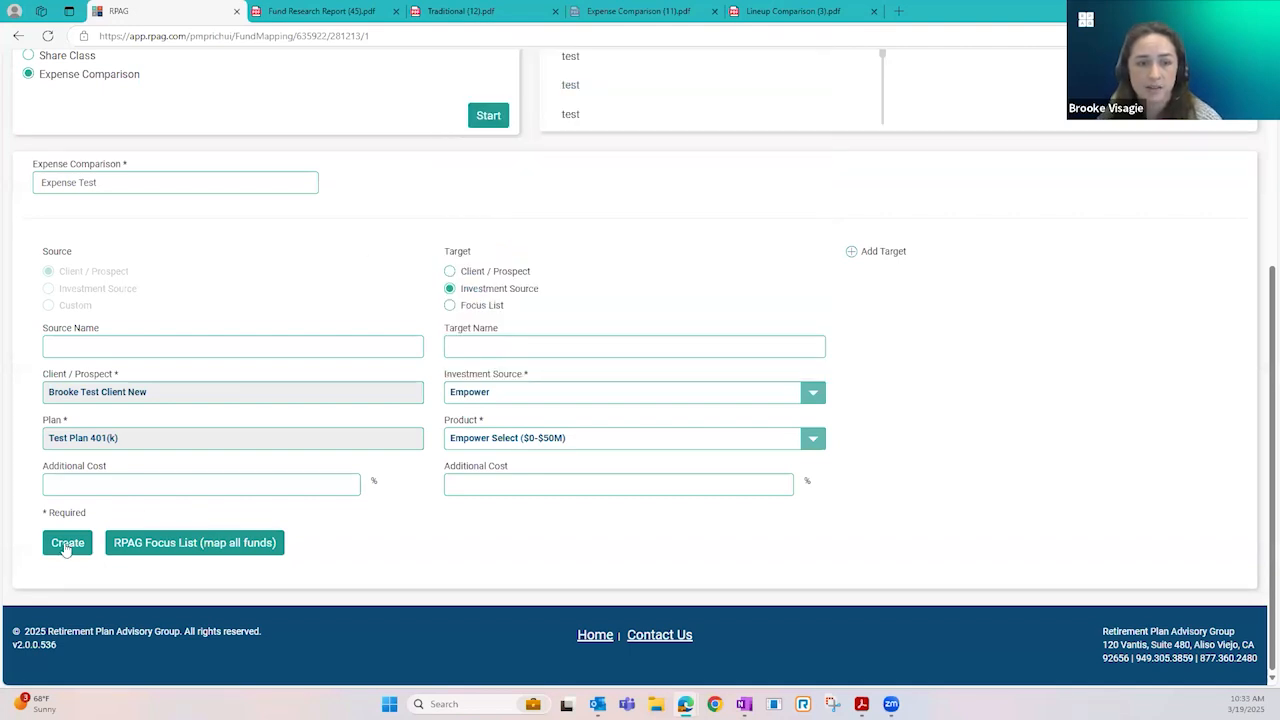
click(320, 486)
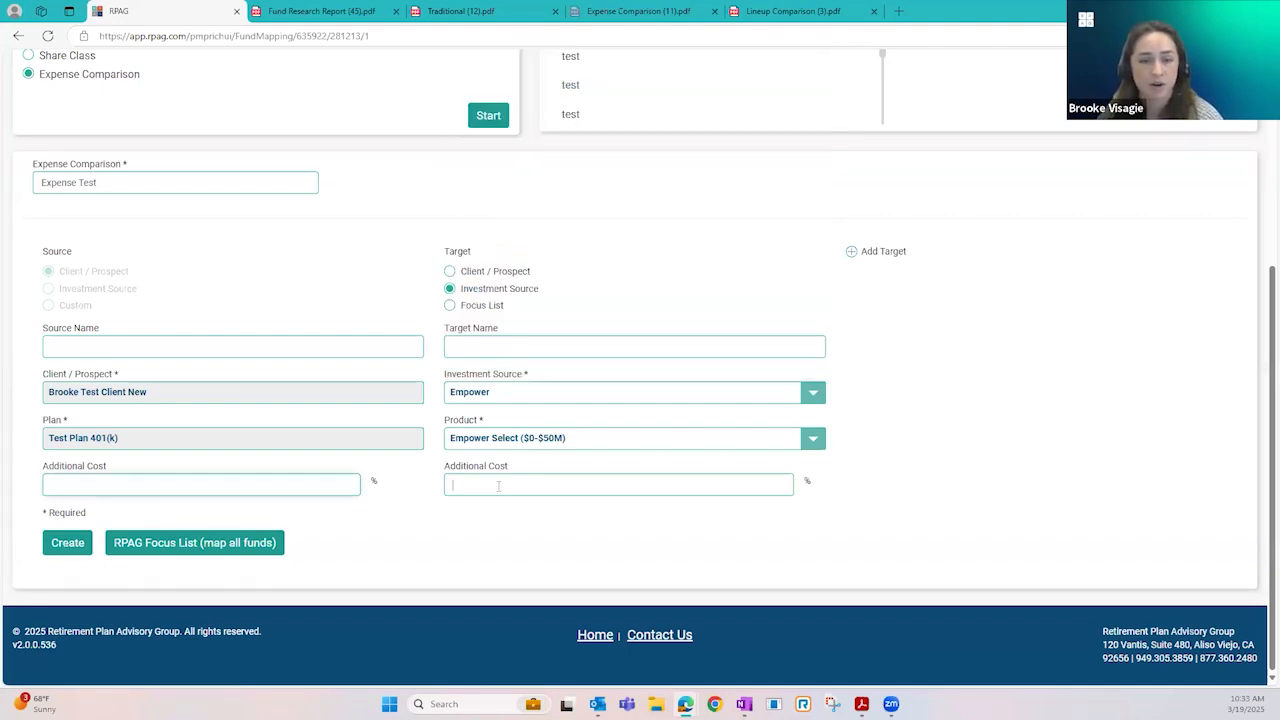
click(393, 487)
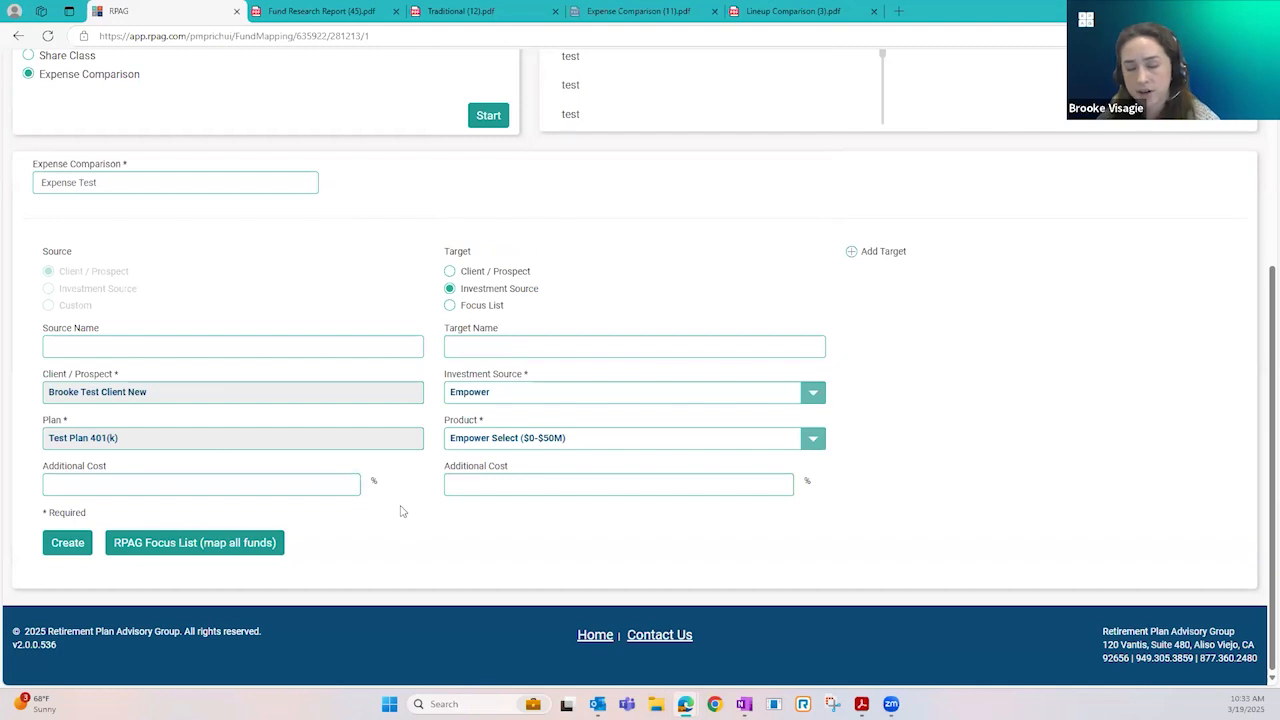
click(75, 546)
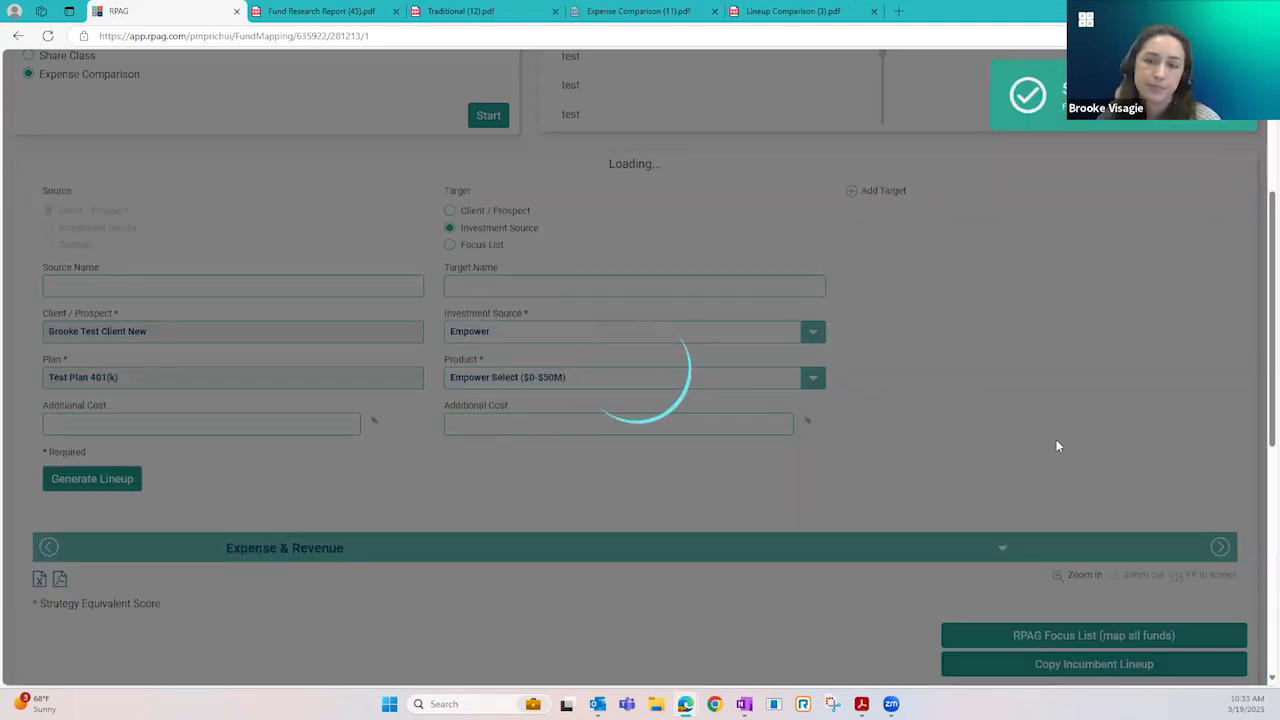
Step: Remove the American Funds Retire Inc Port-Cnsrv R6 fund mapped to JPMorgan SmartRetirement Income R6 from the Empower lineup
scroll(1021, 446, down, 2)
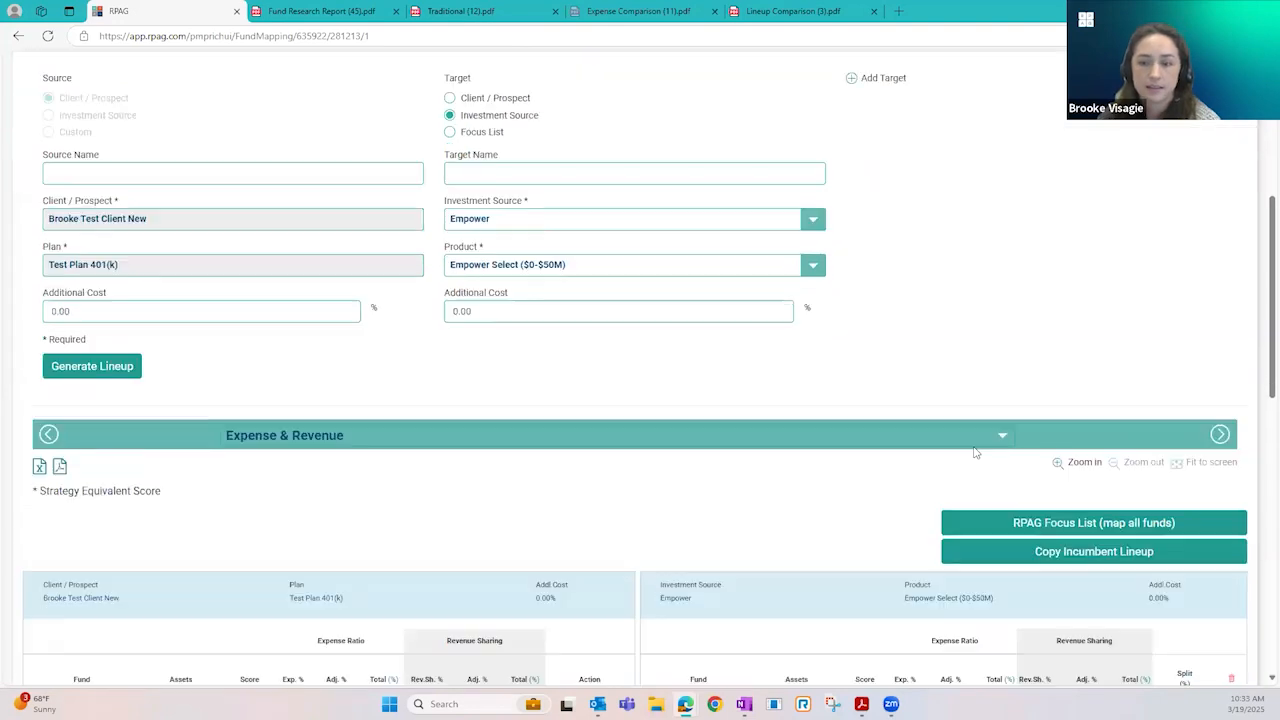
scroll(975, 452, down, 10)
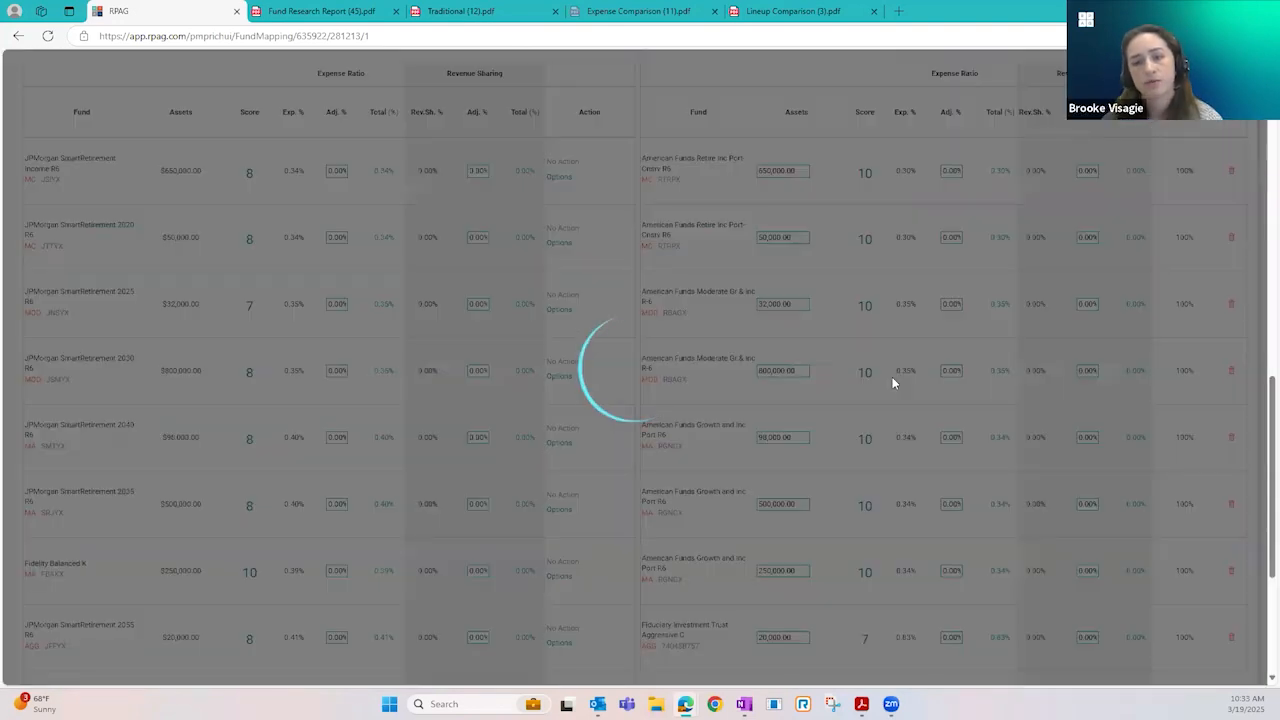
scroll(895, 384, down, 1)
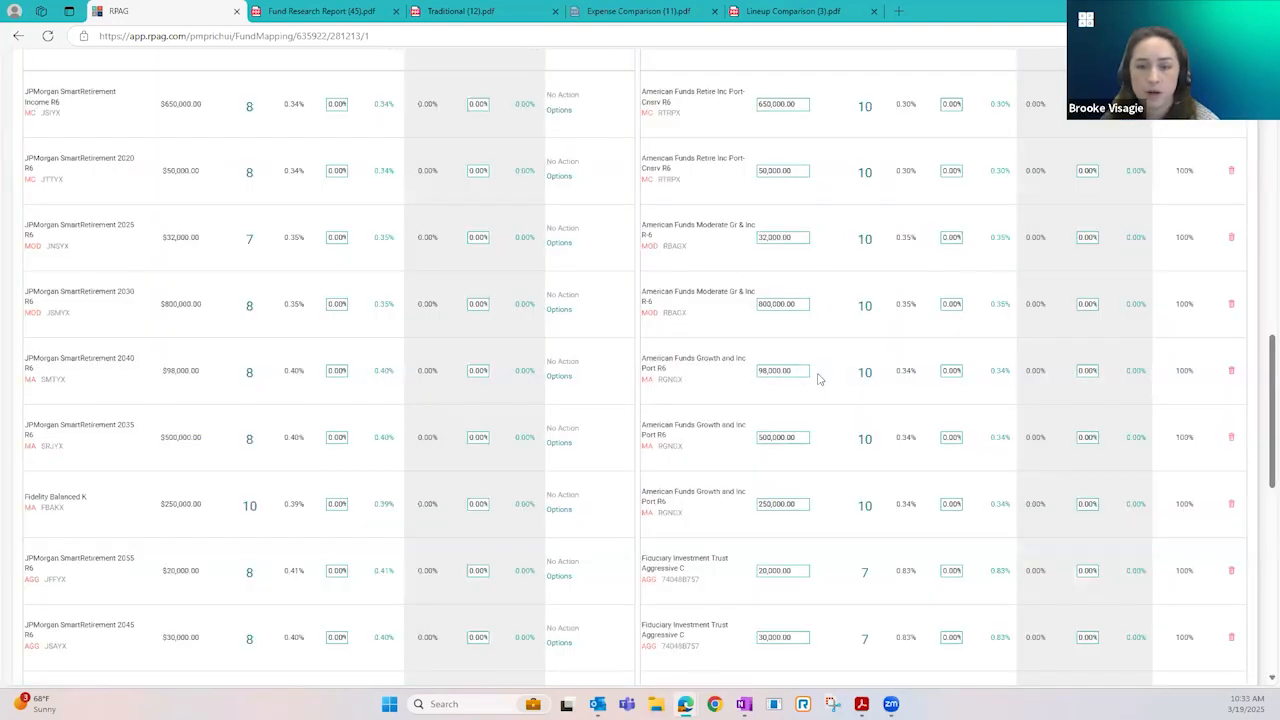
scroll(820, 374, up, 9)
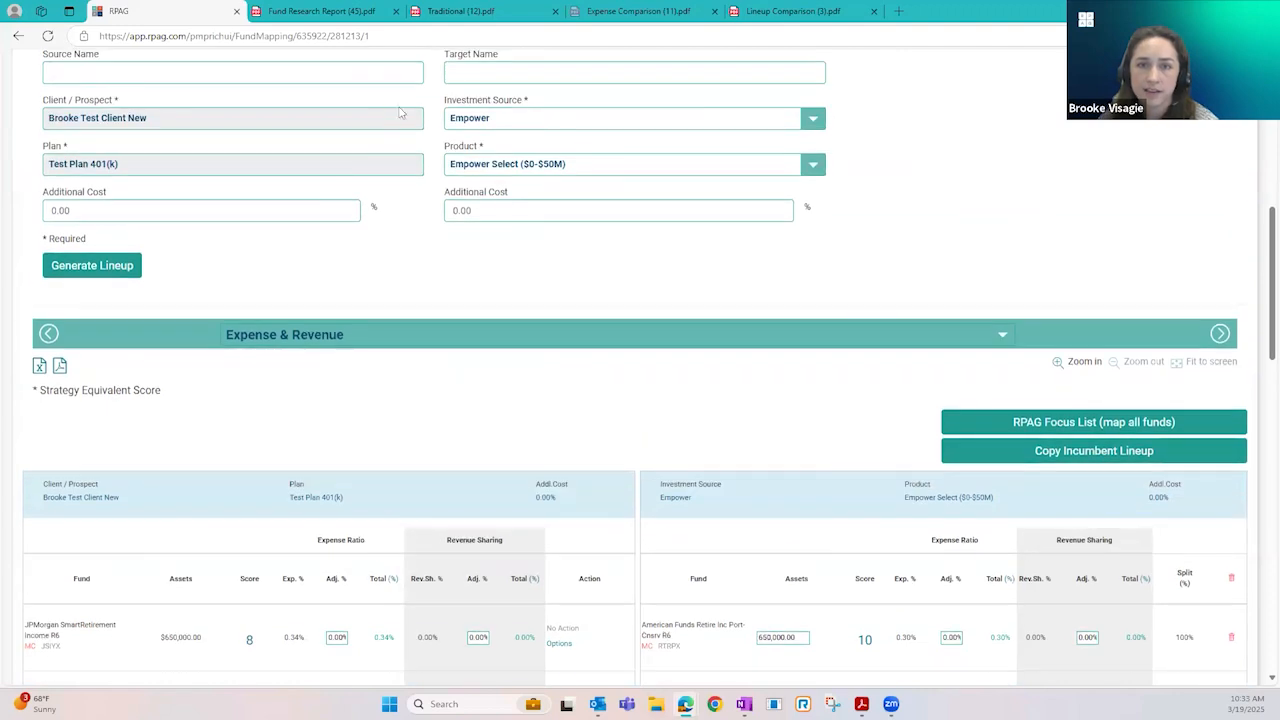
scroll(834, 380, down, 7)
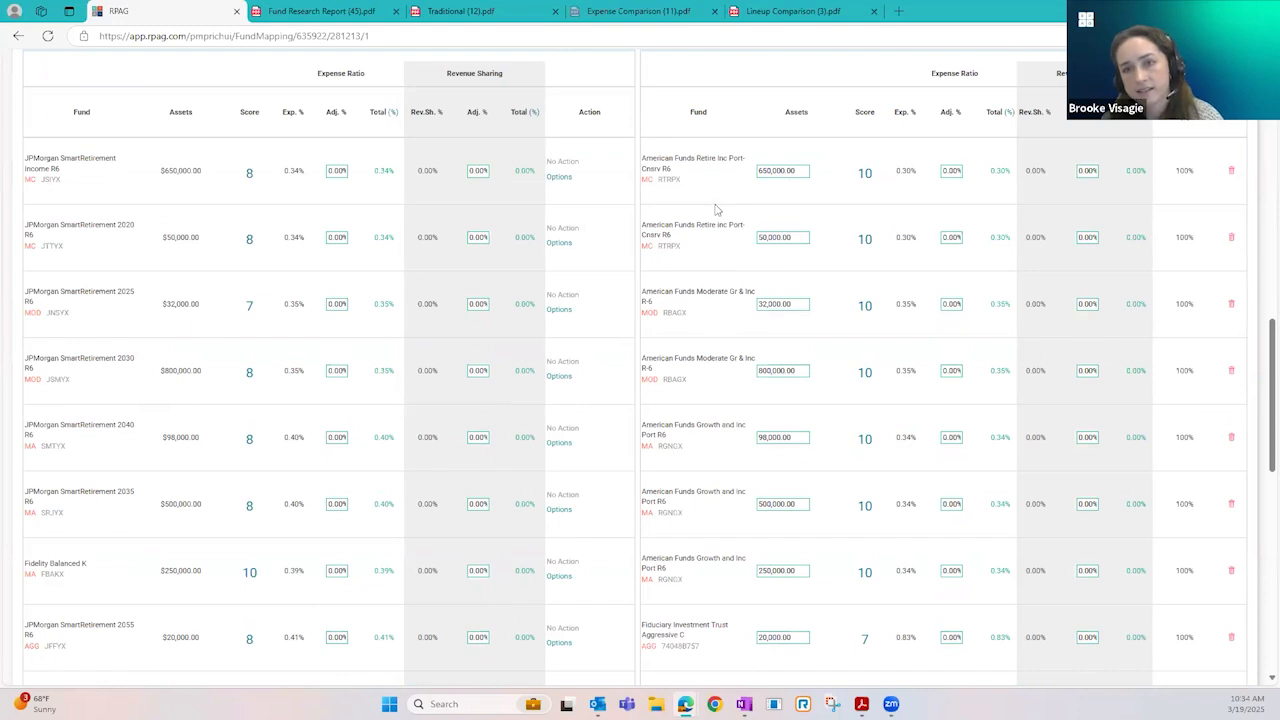
click(1232, 174)
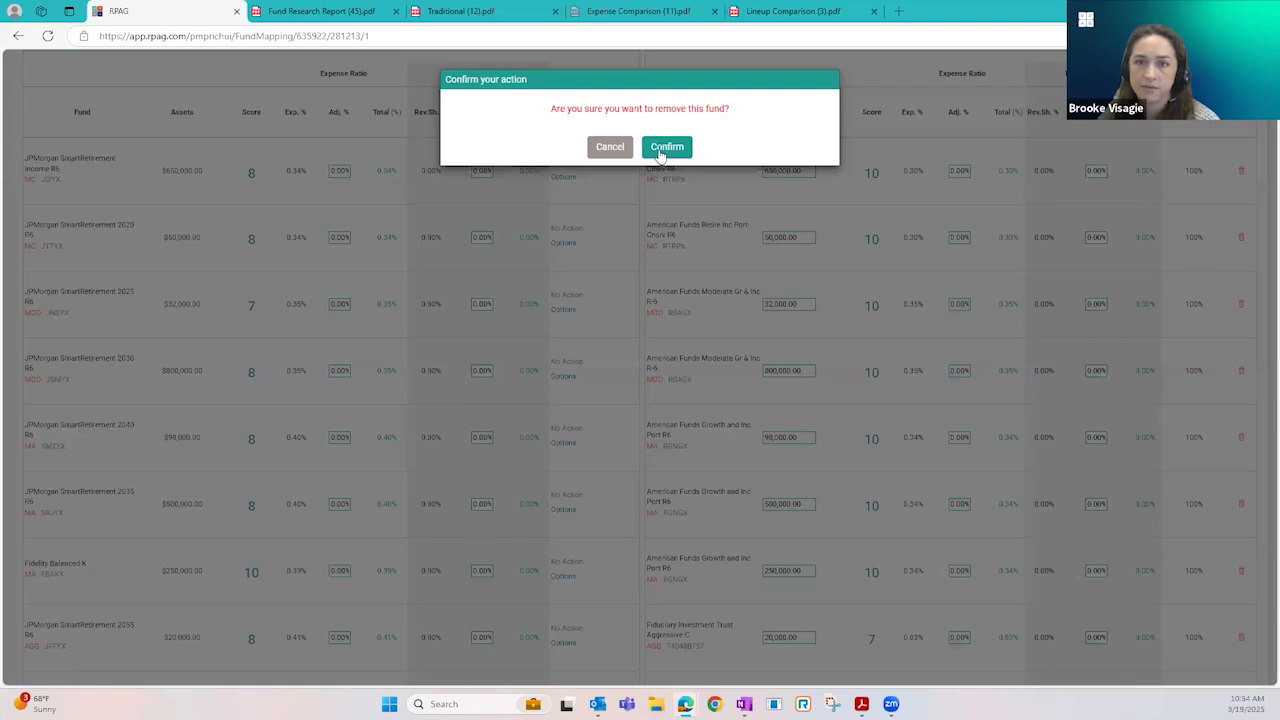
click(662, 148)
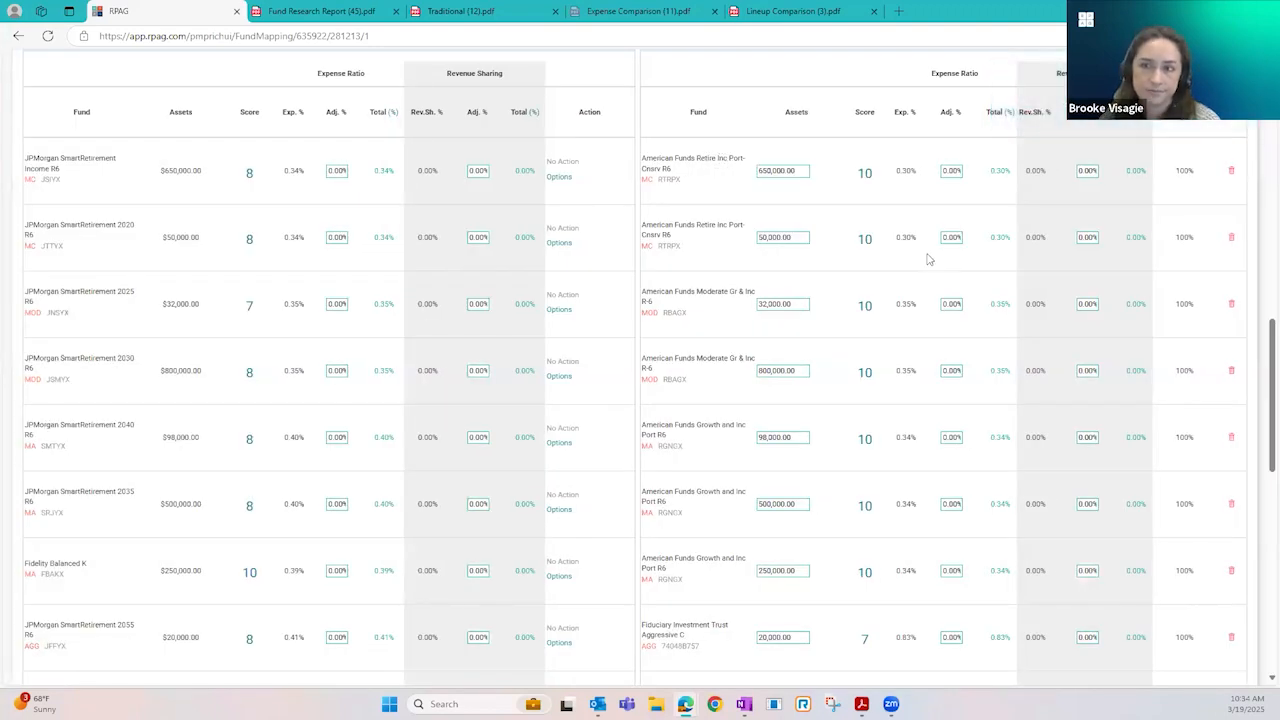
Step: Add PIMCO Inflation Response MultiAsst Instl as the Empower replacement for JPMorgan SmartRetirement Income R6
click(1230, 171)
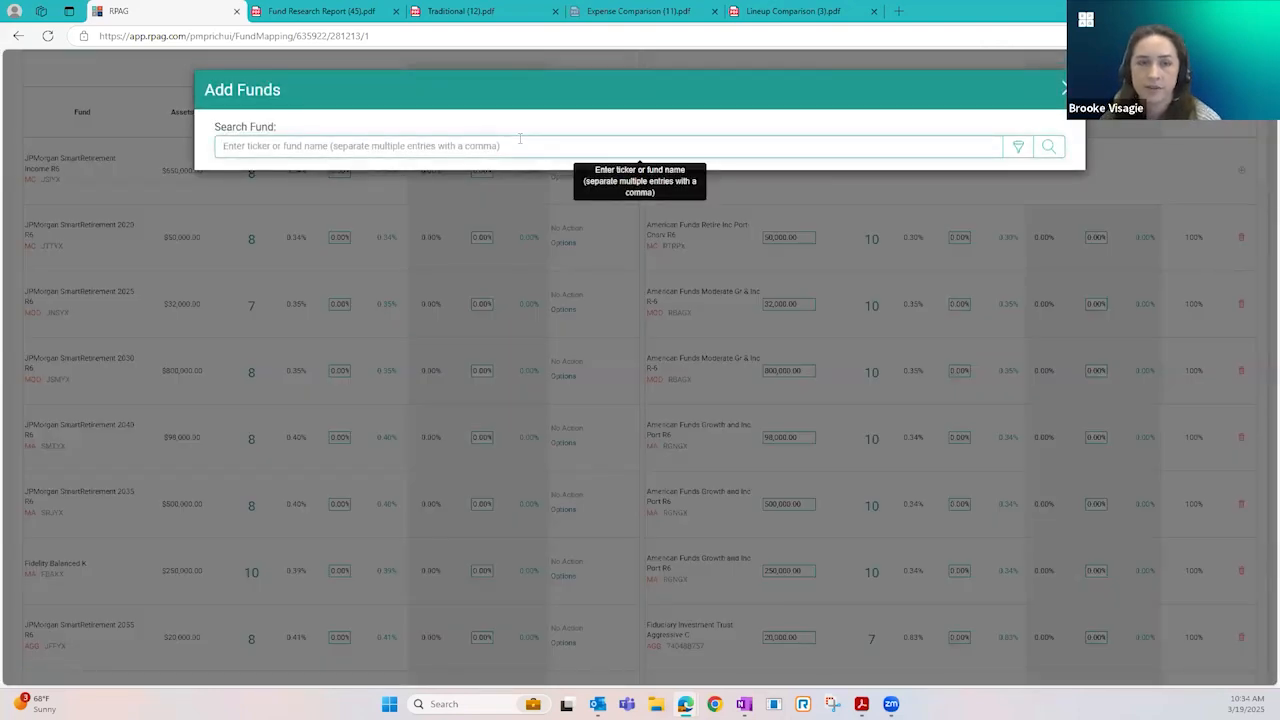
click(465, 140)
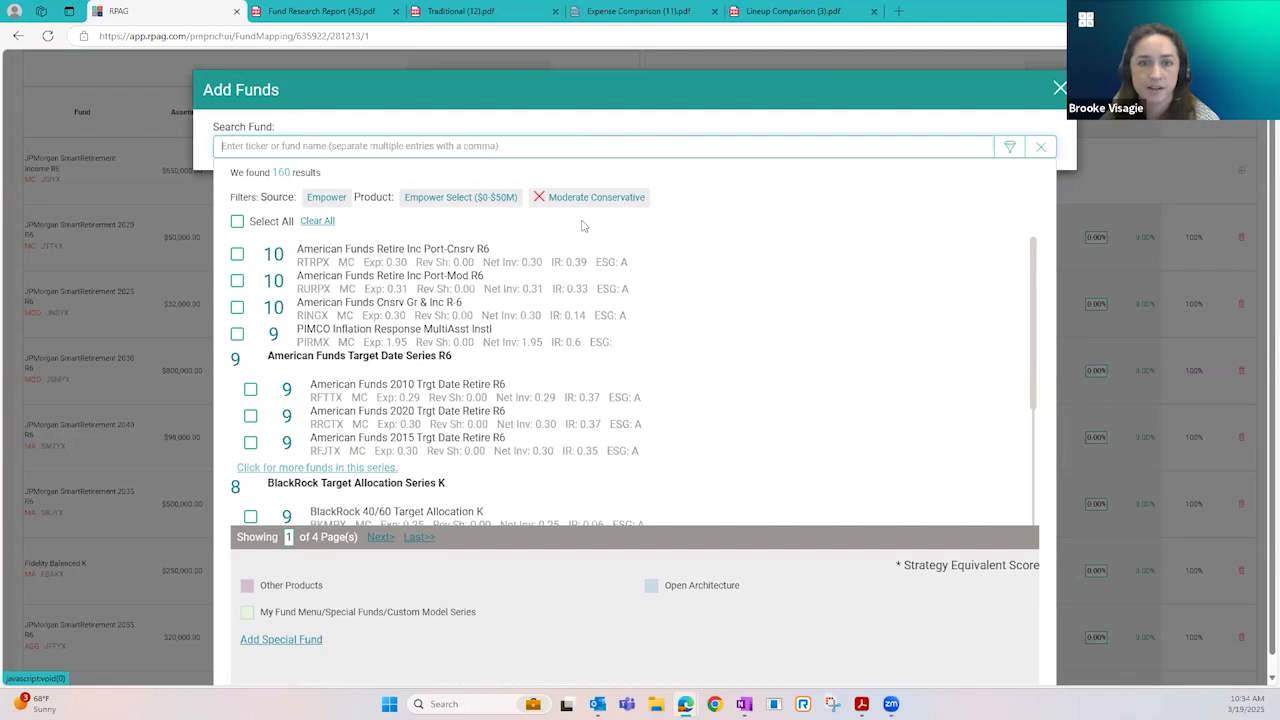
click(237, 337)
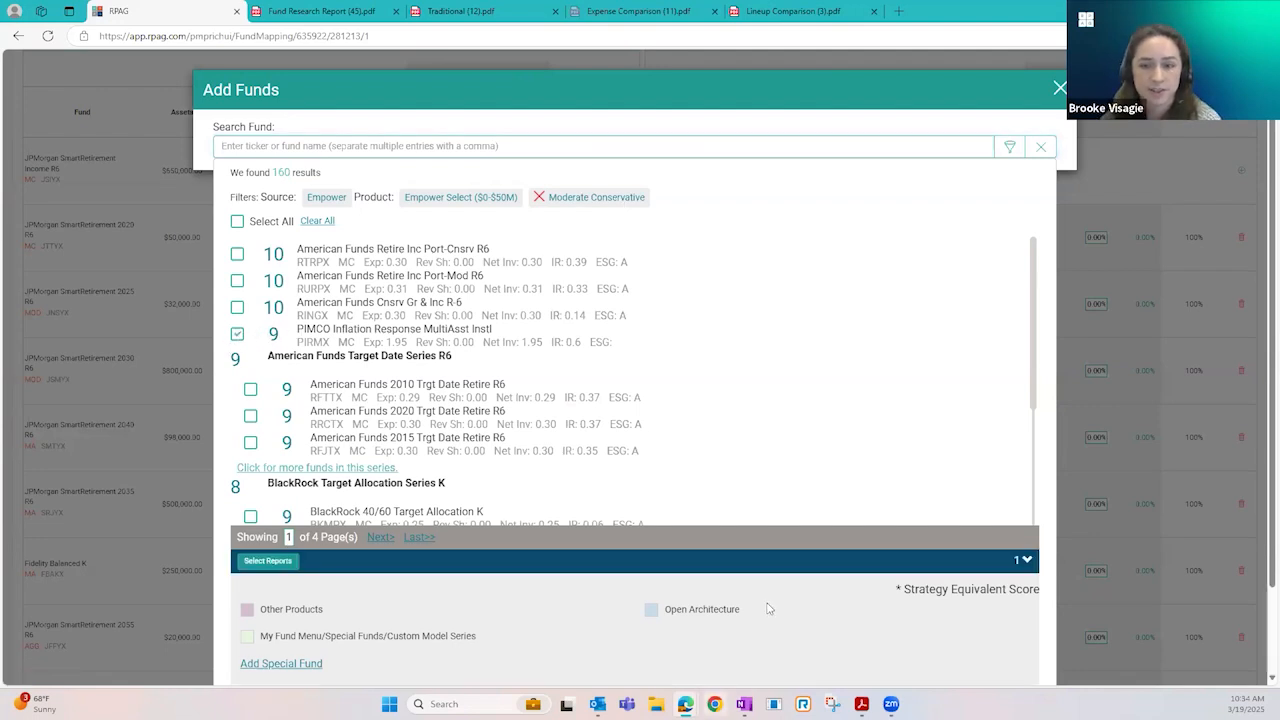
scroll(878, 595, down, 1)
click(1007, 620)
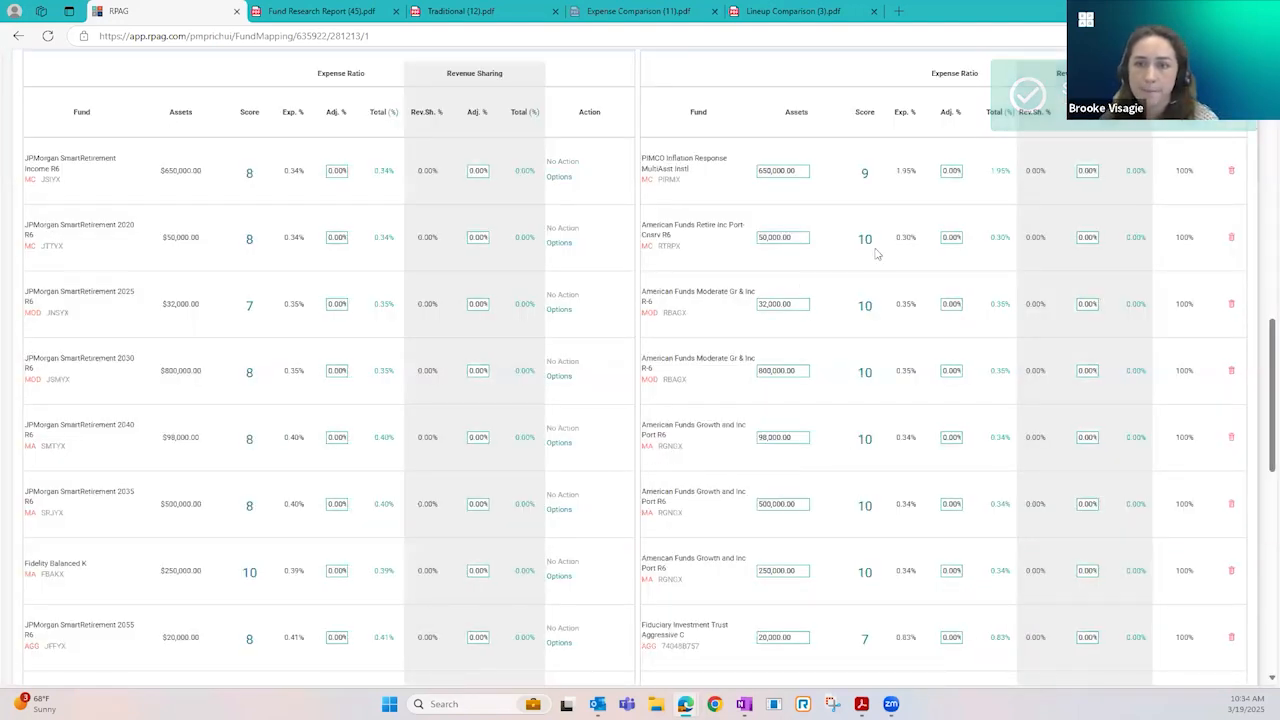
Step: Review the assets, scores, expense ratios and totals of the current and Empower lineups in the Expense Test mapping
scroll(850, 240, down, 5)
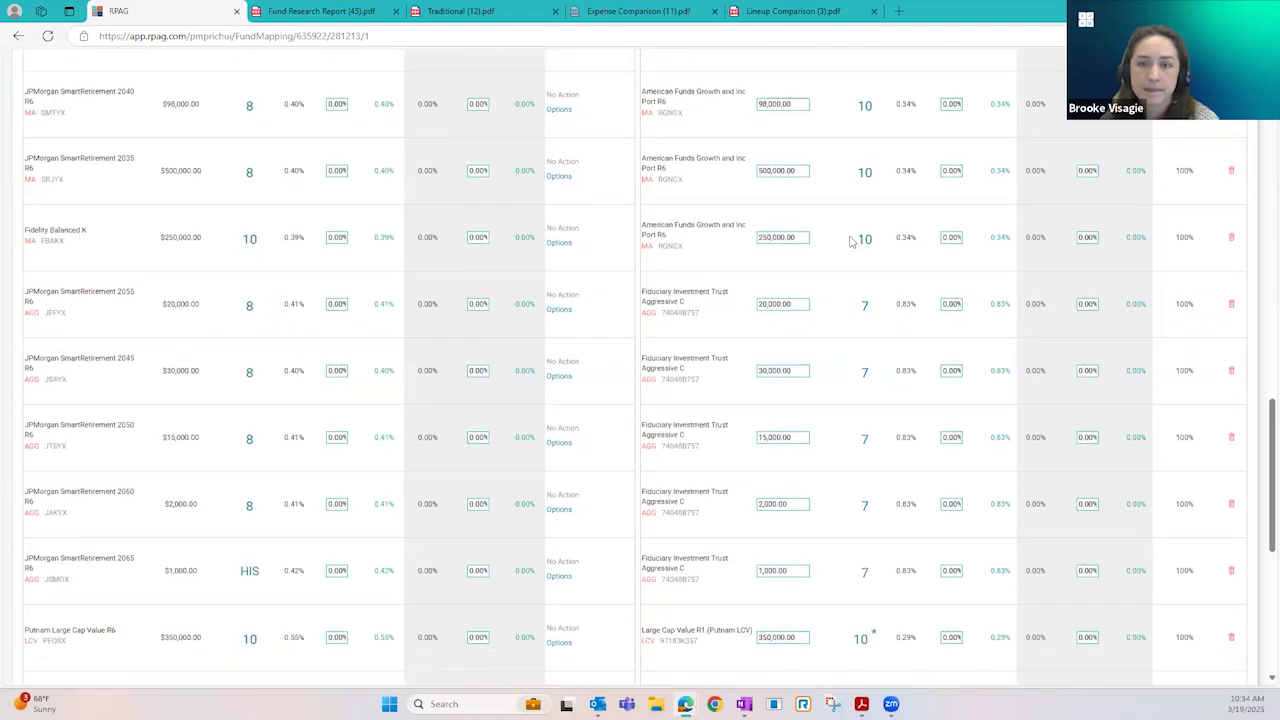
scroll(850, 240, down, 3)
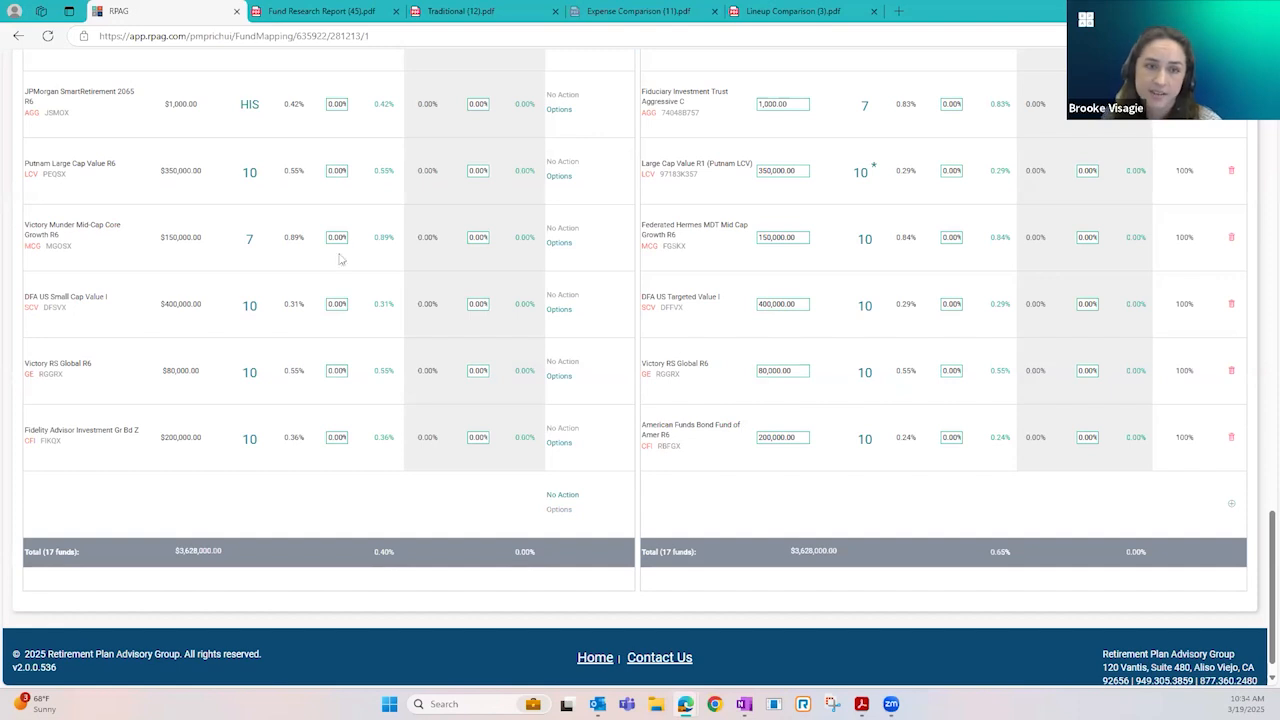
scroll(296, 291, up, 2)
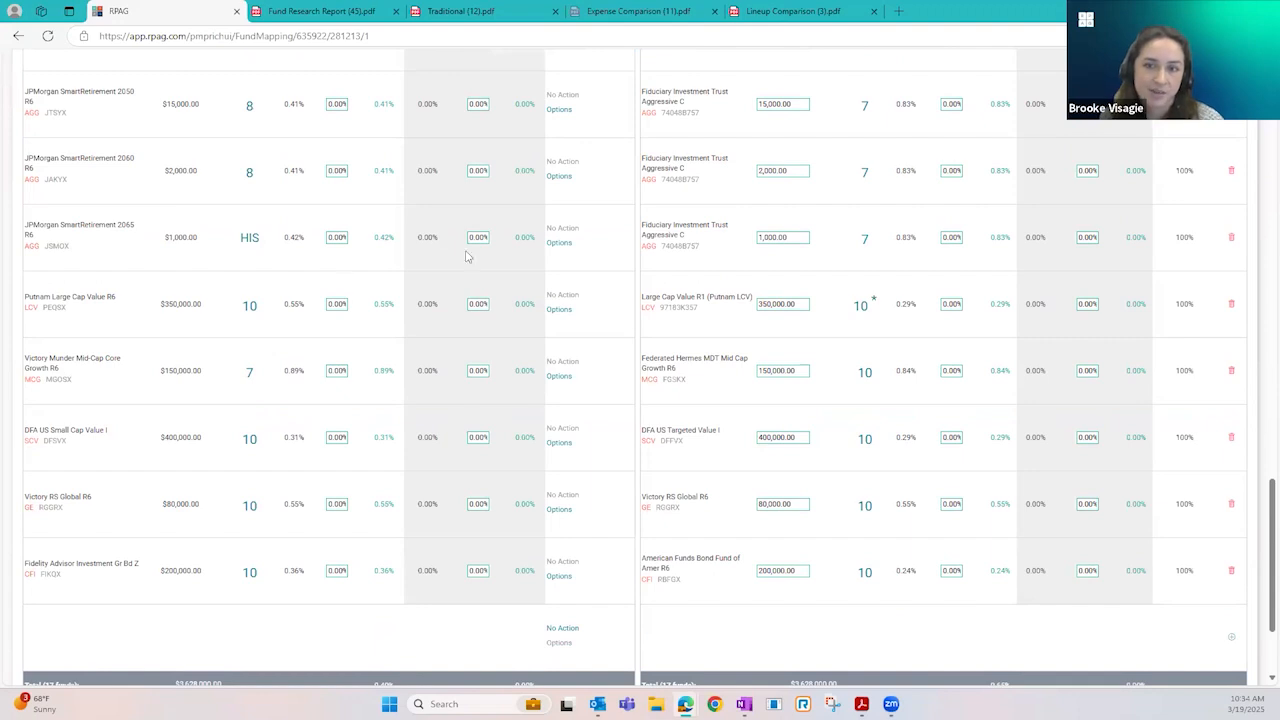
scroll(188, 297, up, 2)
scroll(188, 297, up, 4)
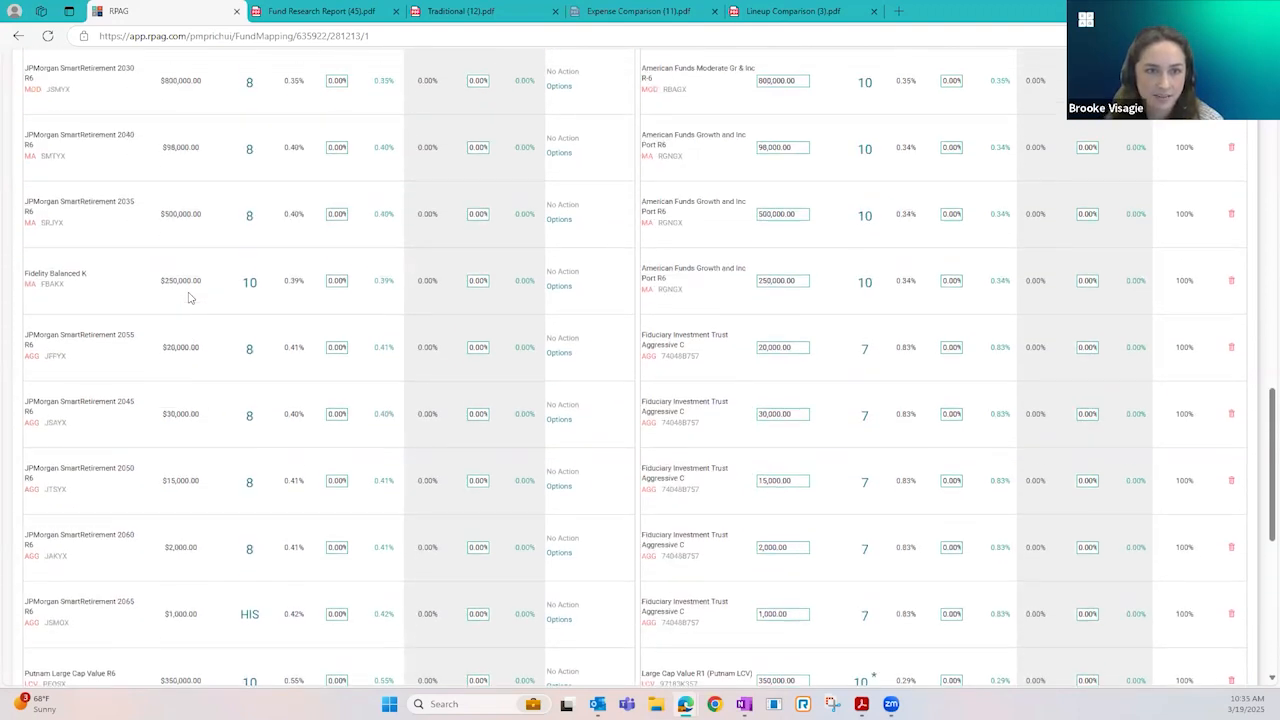
scroll(229, 306, down, 8)
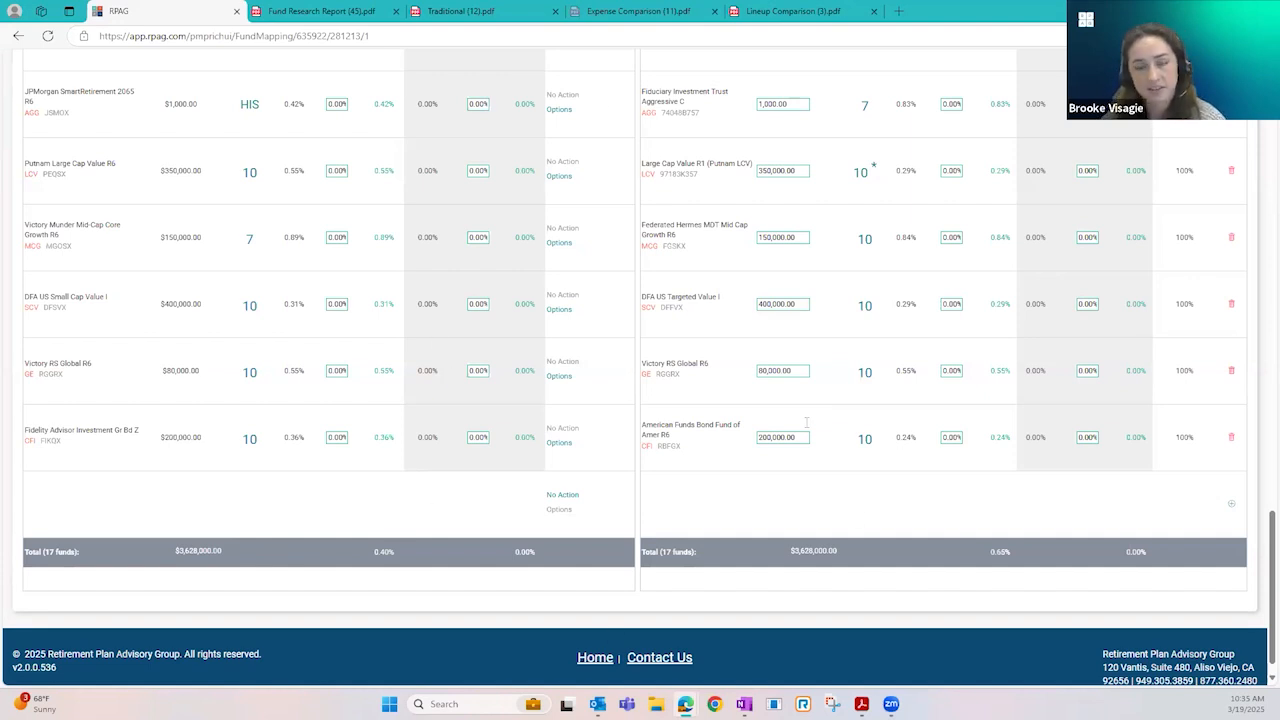
scroll(826, 405, up, 3)
scroll(826, 408, up, 10)
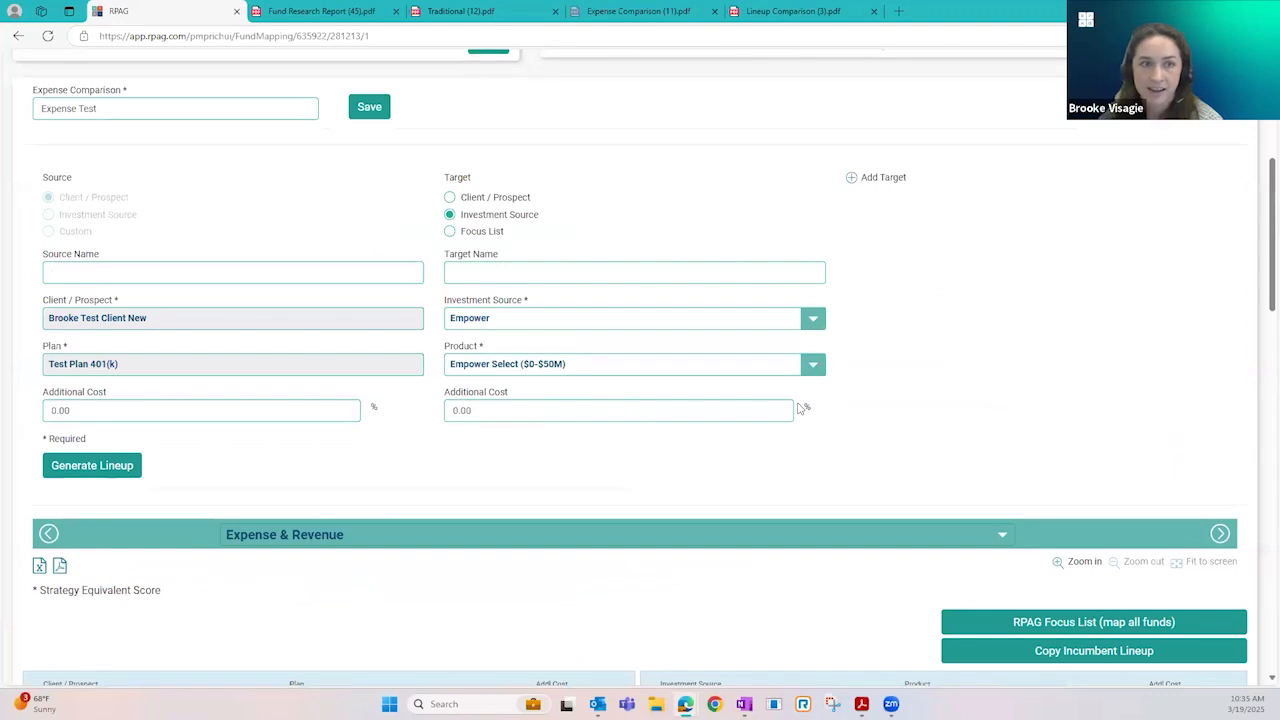
scroll(800, 408, up, 3)
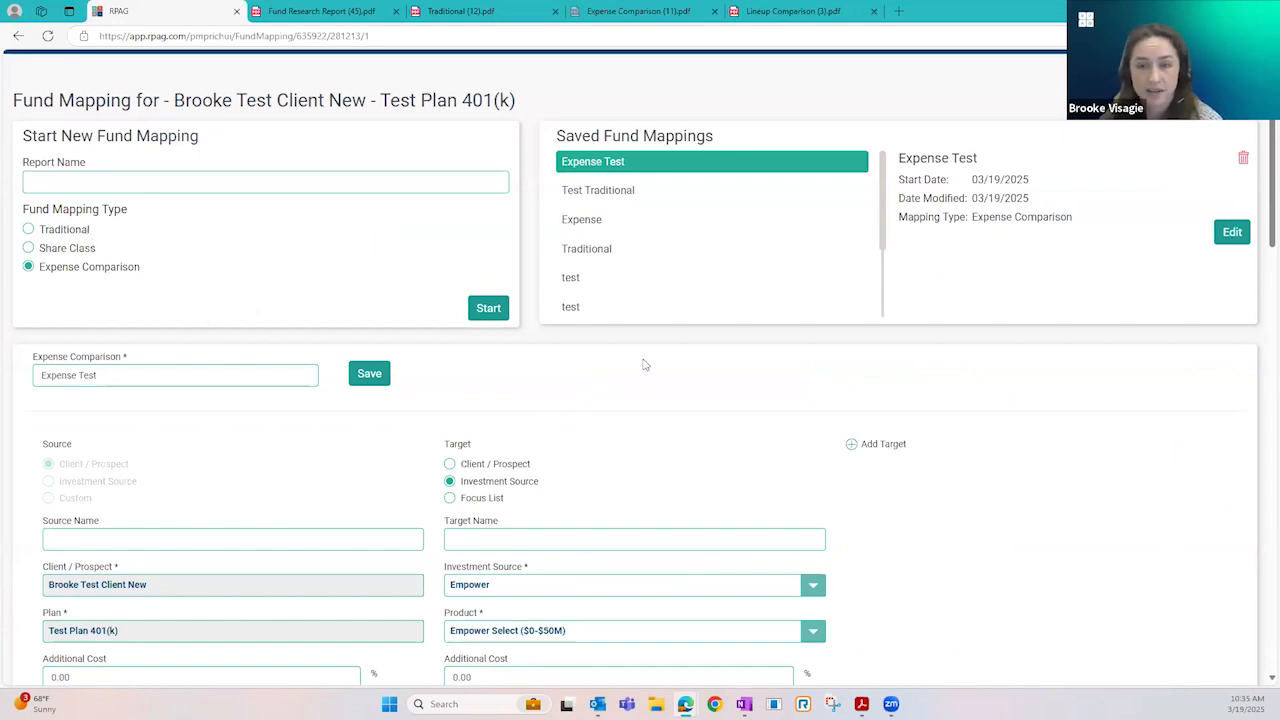
Step: Export the Expense Test comparison with scores and strategy equivalents included
scroll(716, 384, down, 1)
scroll(716, 384, down, 4)
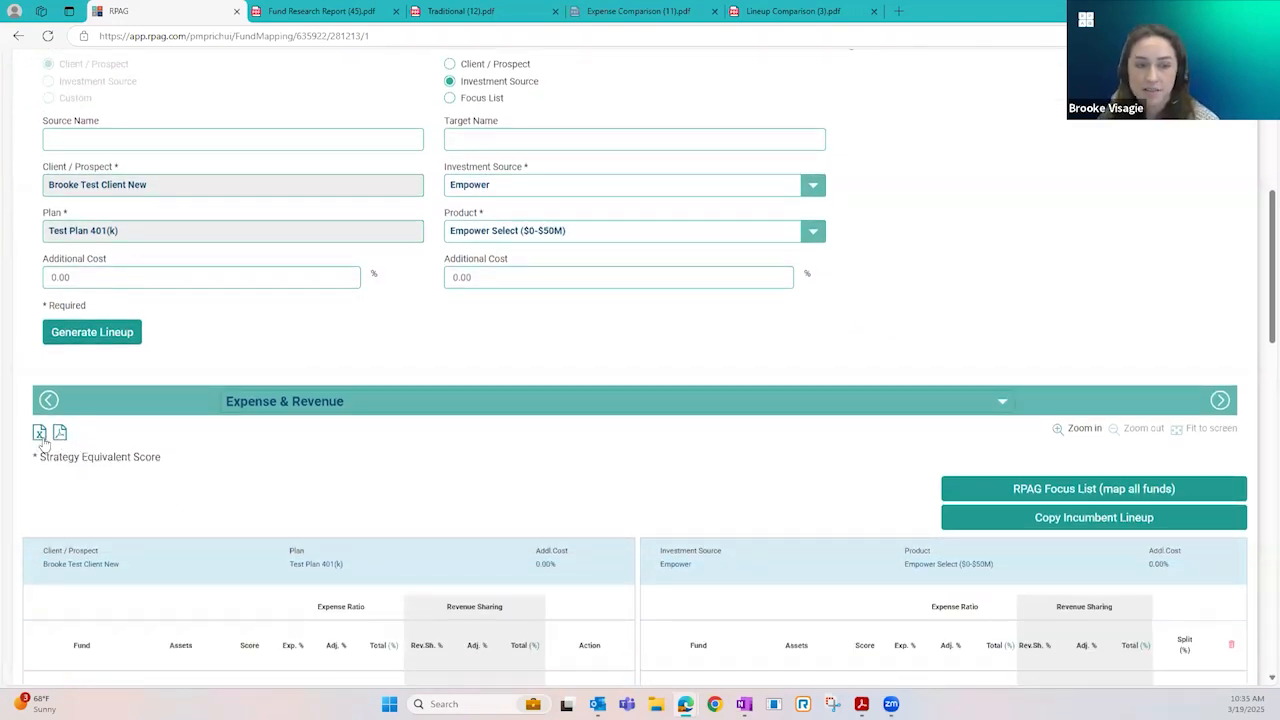
click(40, 436)
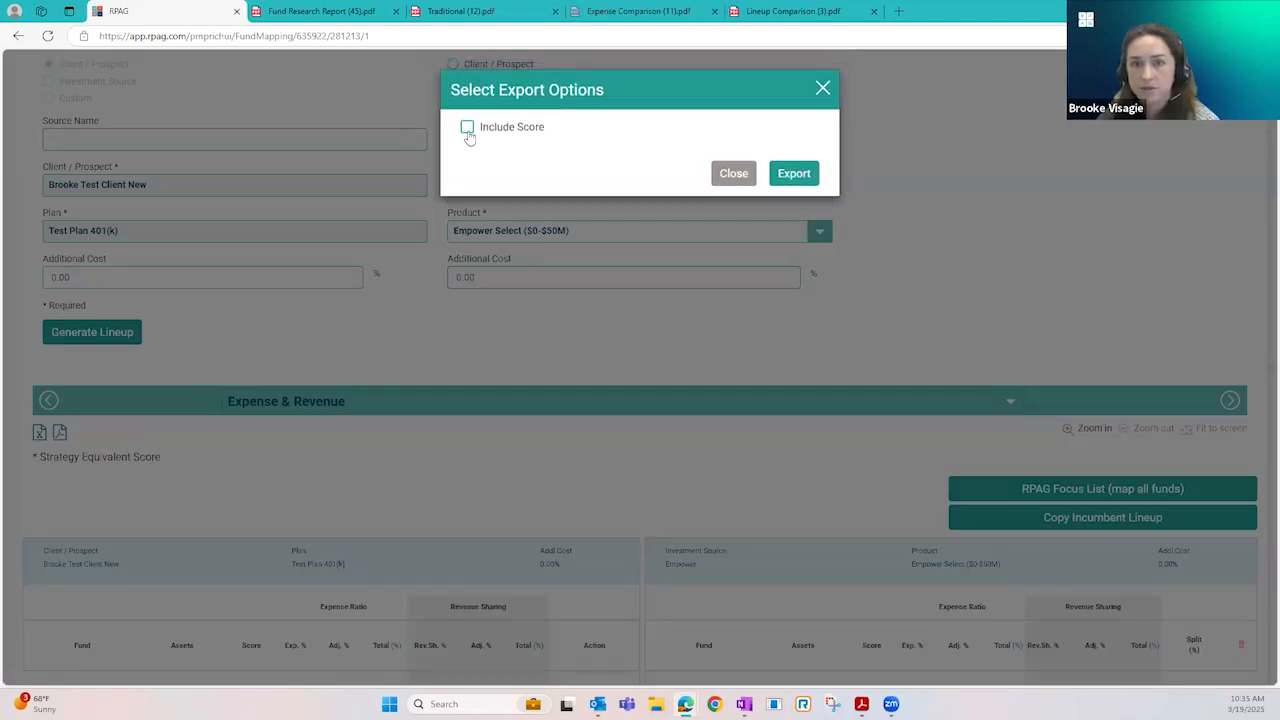
click(467, 128)
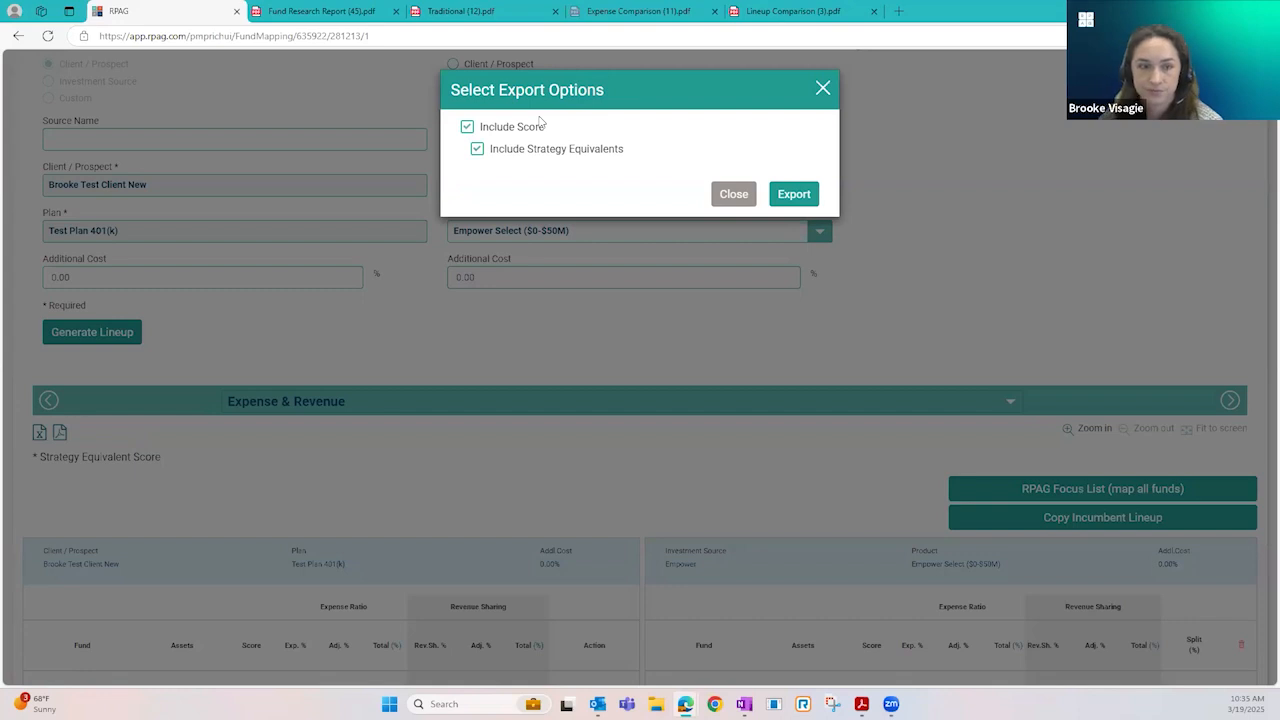
click(801, 197)
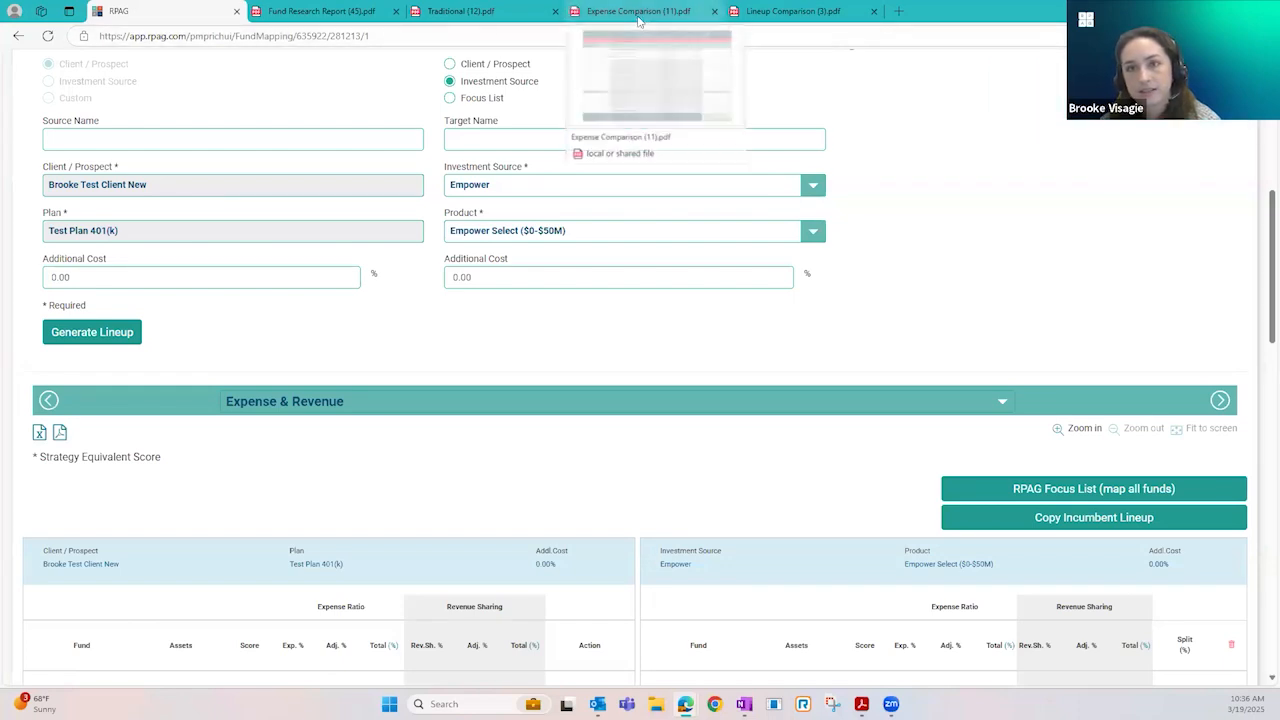
Step: Open Expense Comparison (11).pdf and review its current and proposed fund table, glancing at Traditional (12).pdf for contrast
click(638, 12)
scroll(719, 219, up, 2)
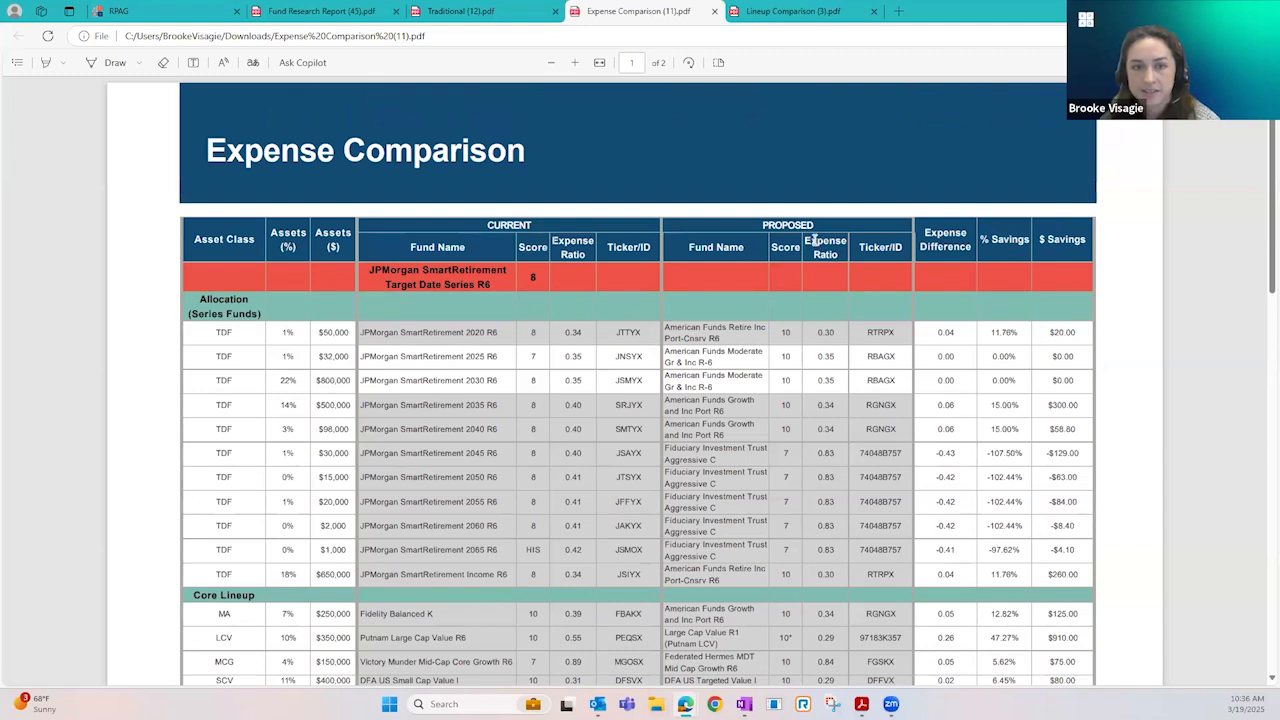
scroll(390, 233, down, 1)
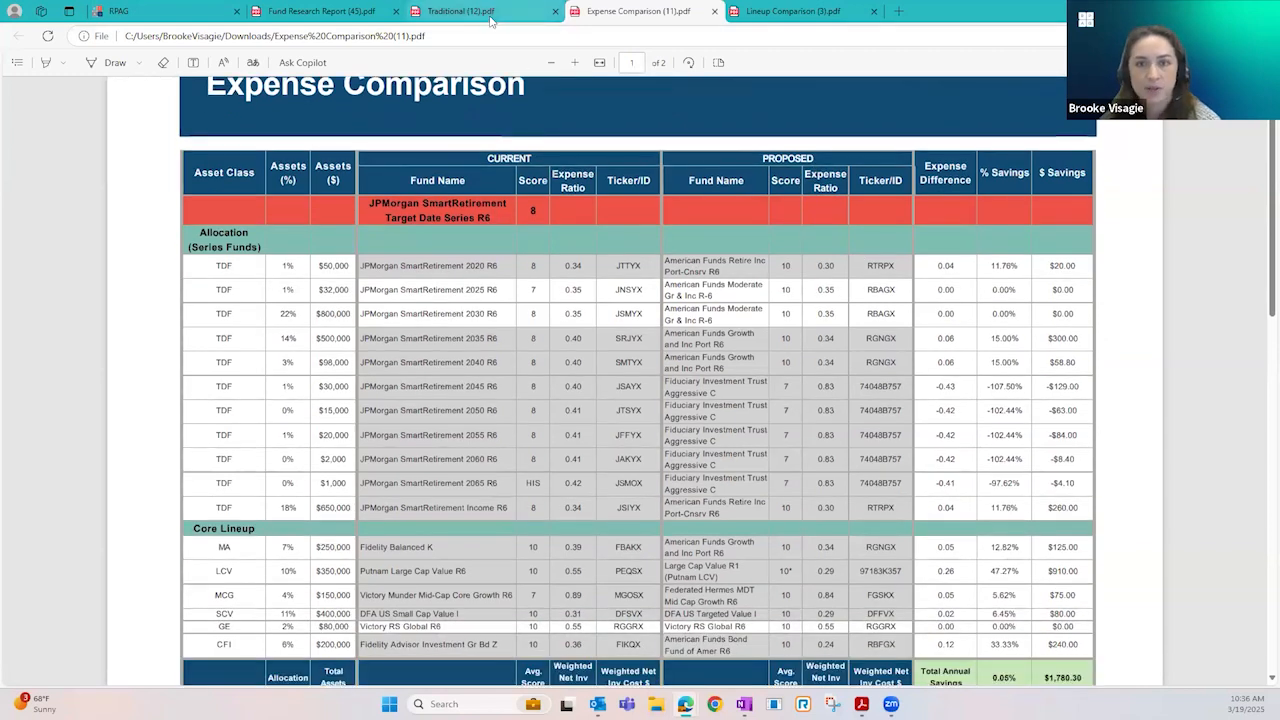
key(ctrl+shift+t)
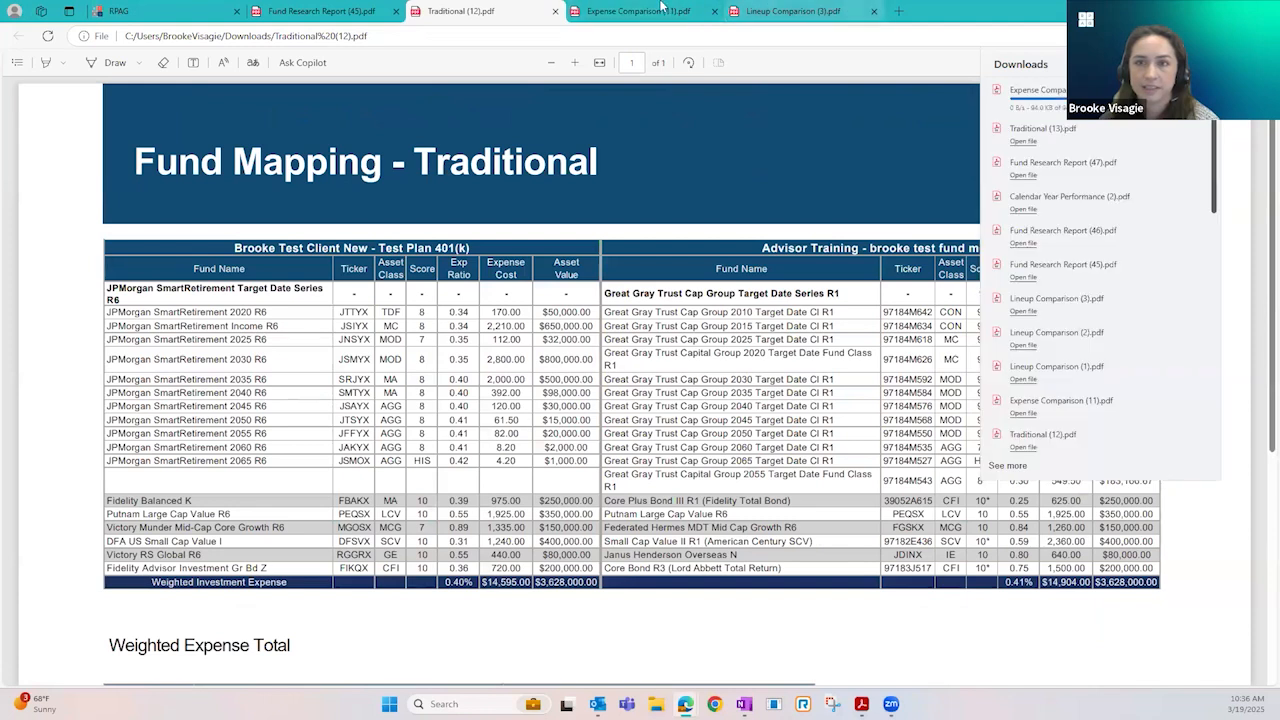
click(646, 8)
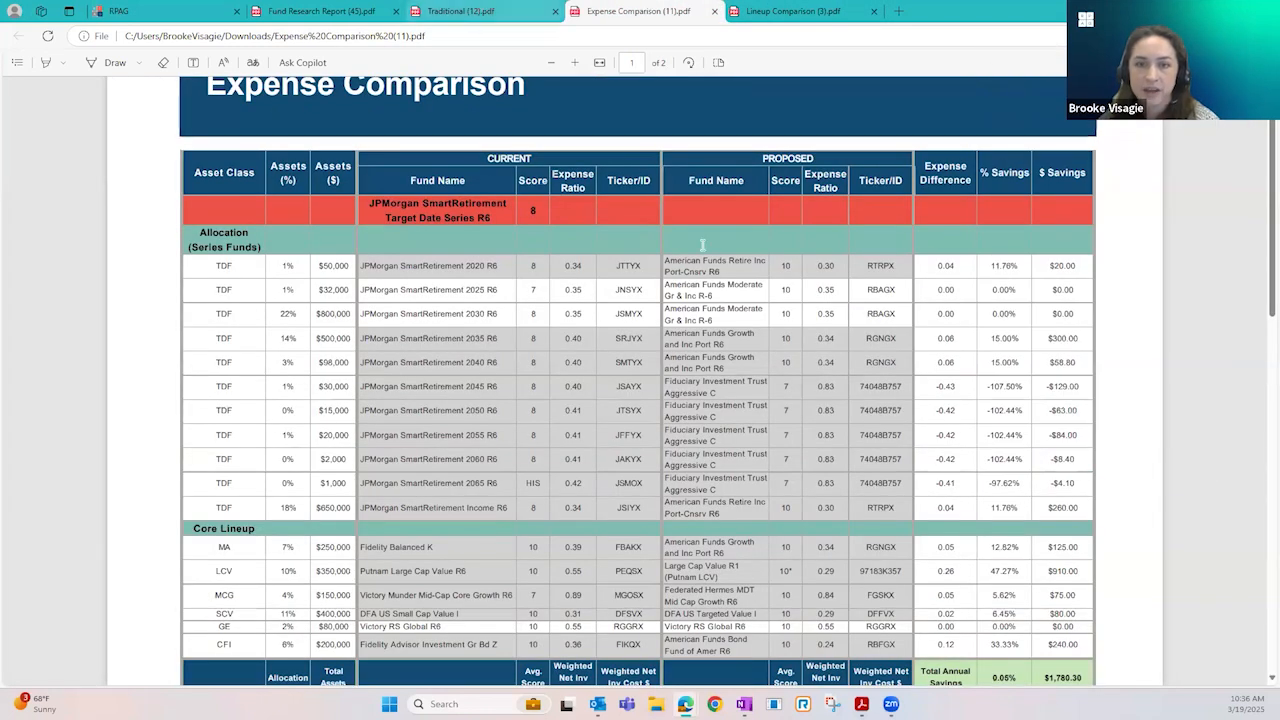
scroll(498, 295, down, 1)
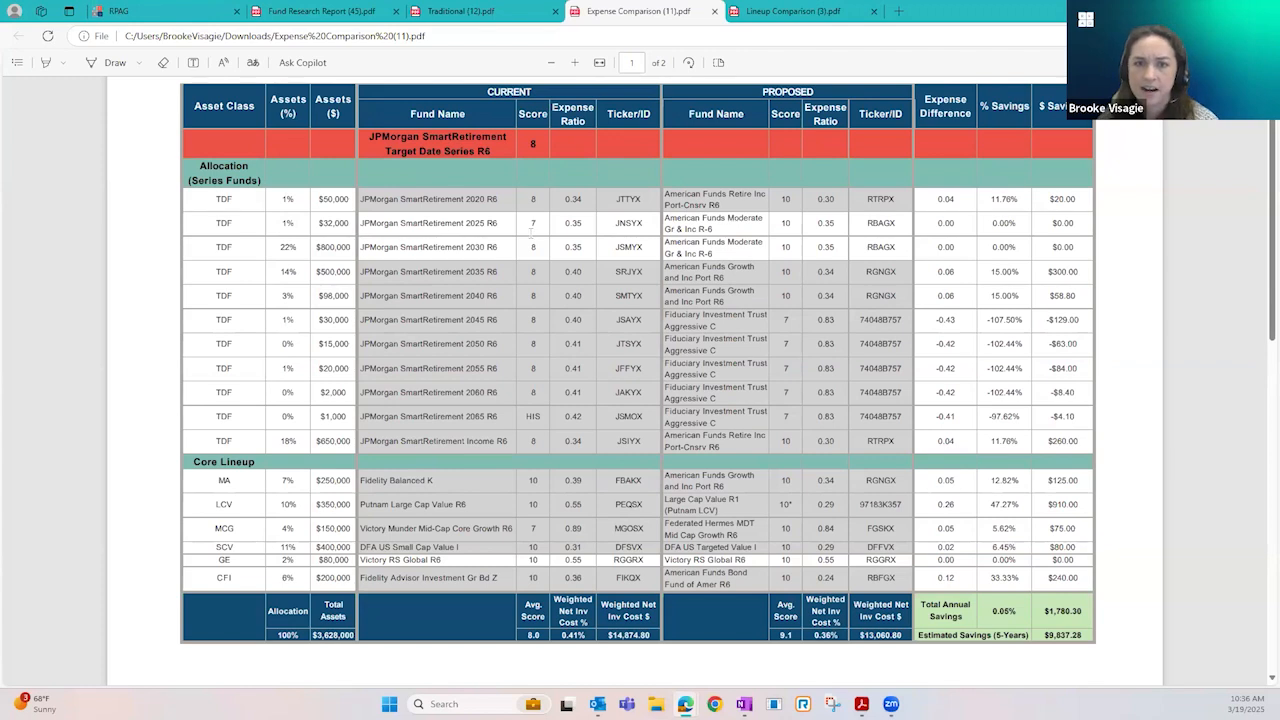
Step: Examine the expense ratios and savings in the JPMorgan SmartRetirement 2025 R6, 2030 R6 and Victory RS Global R6 rows
drag(567, 225, 628, 226)
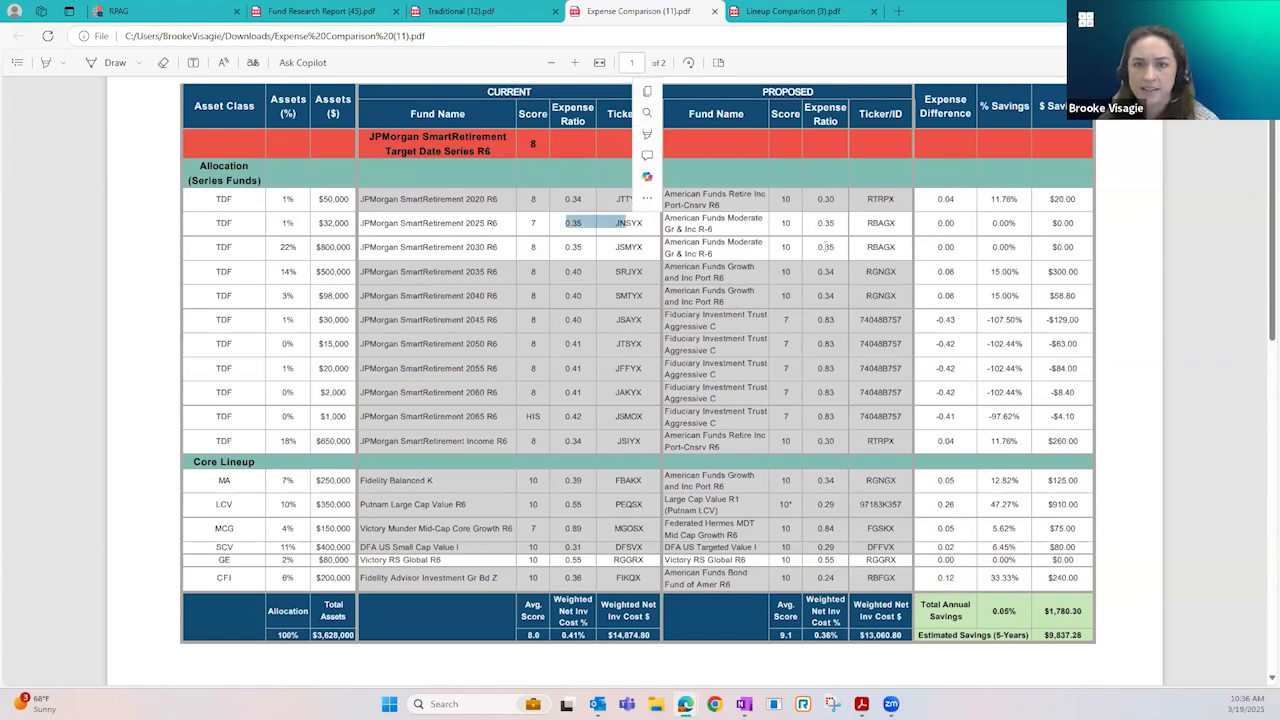
click(830, 246)
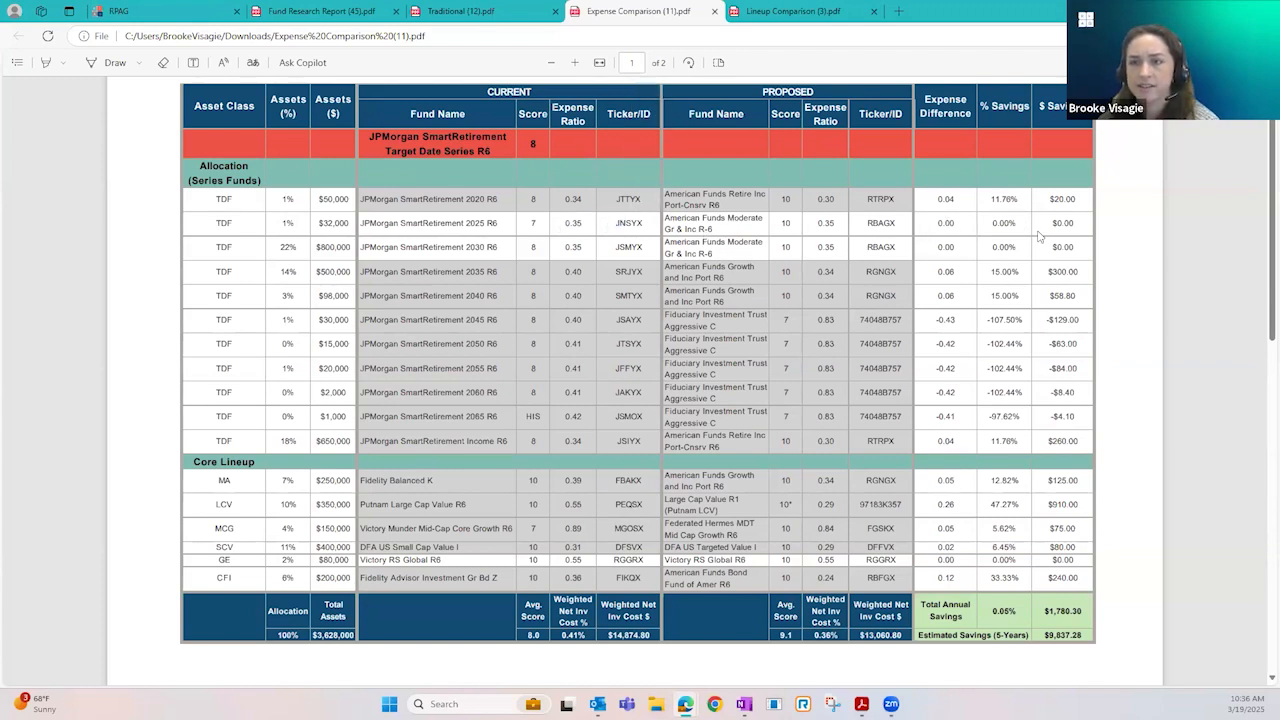
drag(934, 224, 1074, 223)
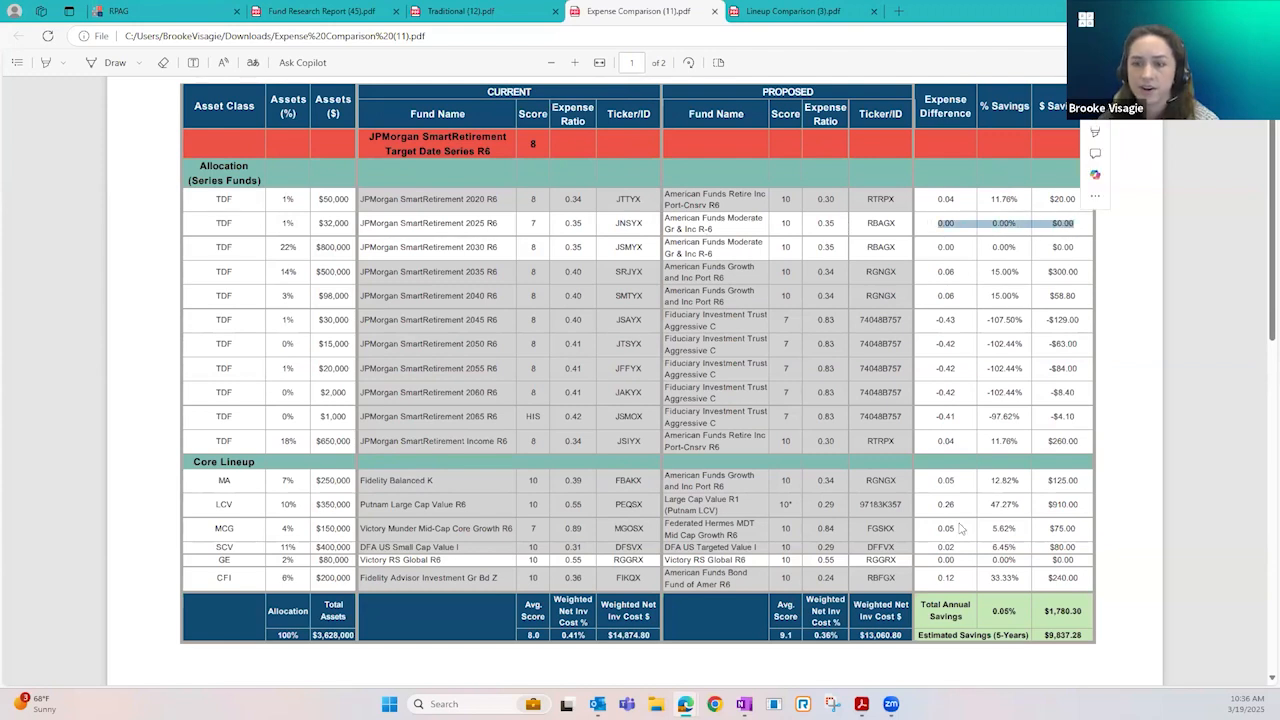
drag(938, 562, 1075, 562)
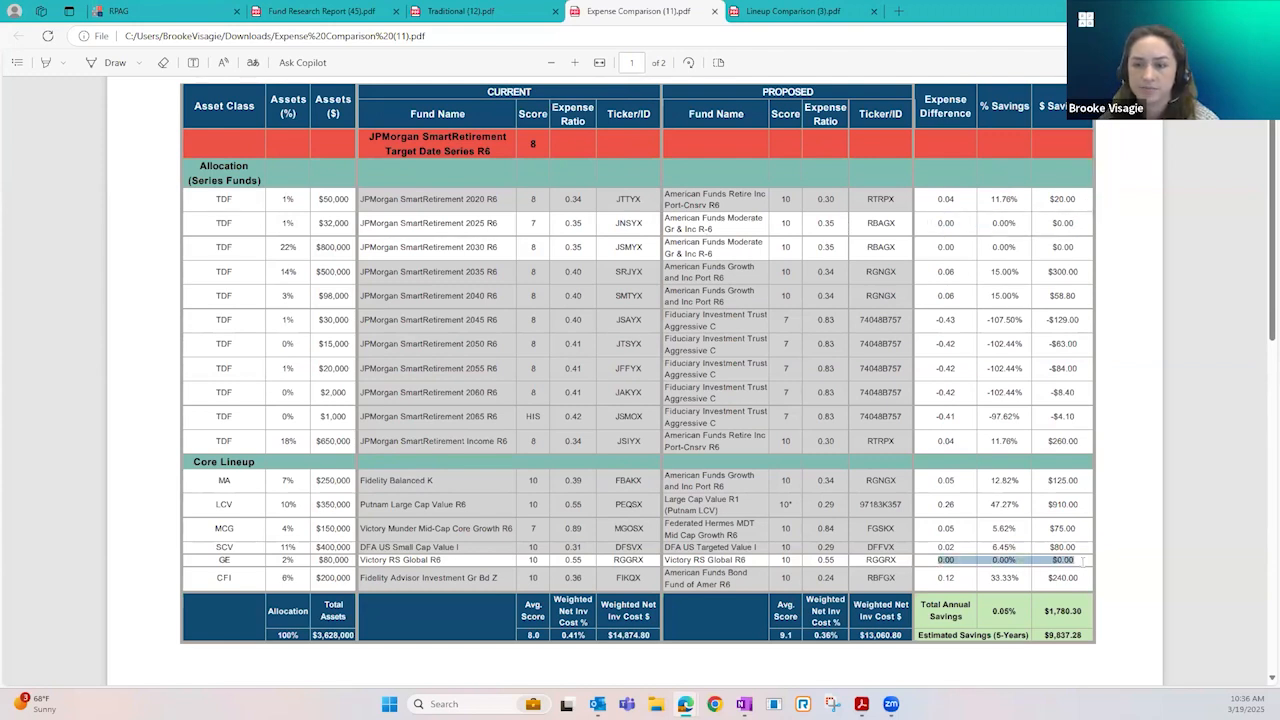
click(938, 566)
Step: Review the expense comparison report's annual and five-year savings totals and its disclosure page
scroll(938, 566, down, 3)
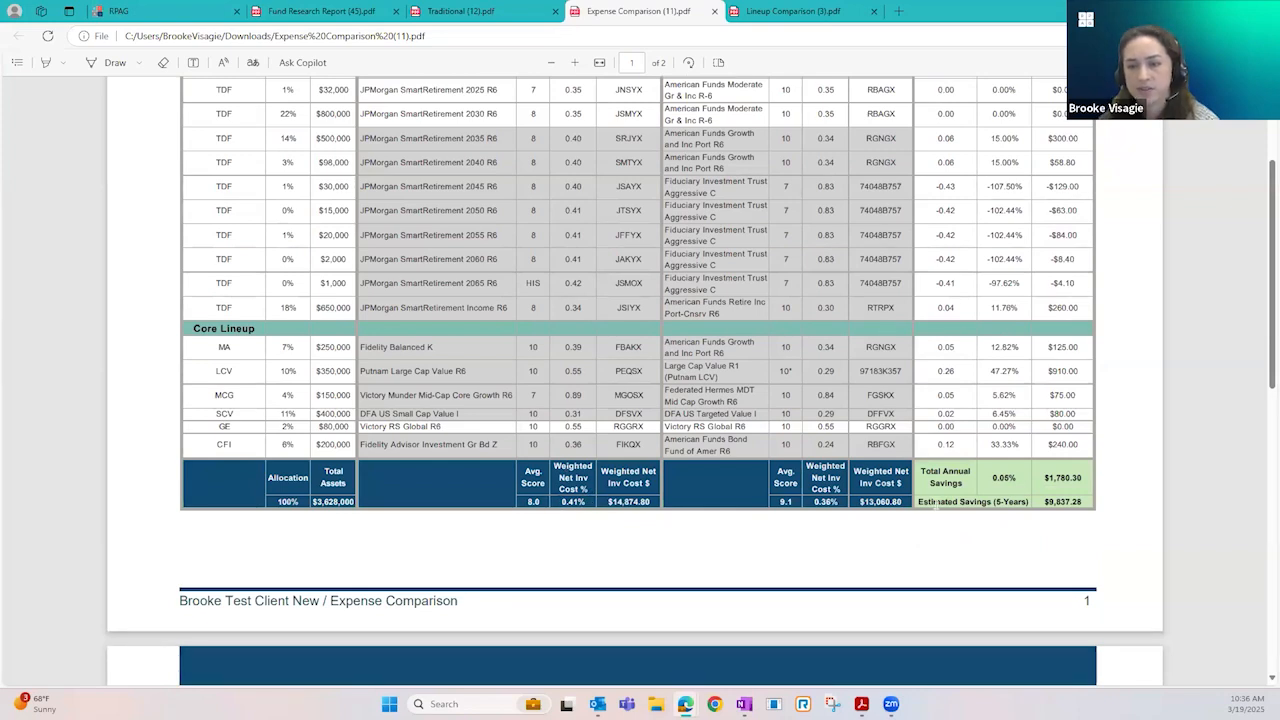
scroll(937, 512, down, 5)
scroll(937, 515, down, 4)
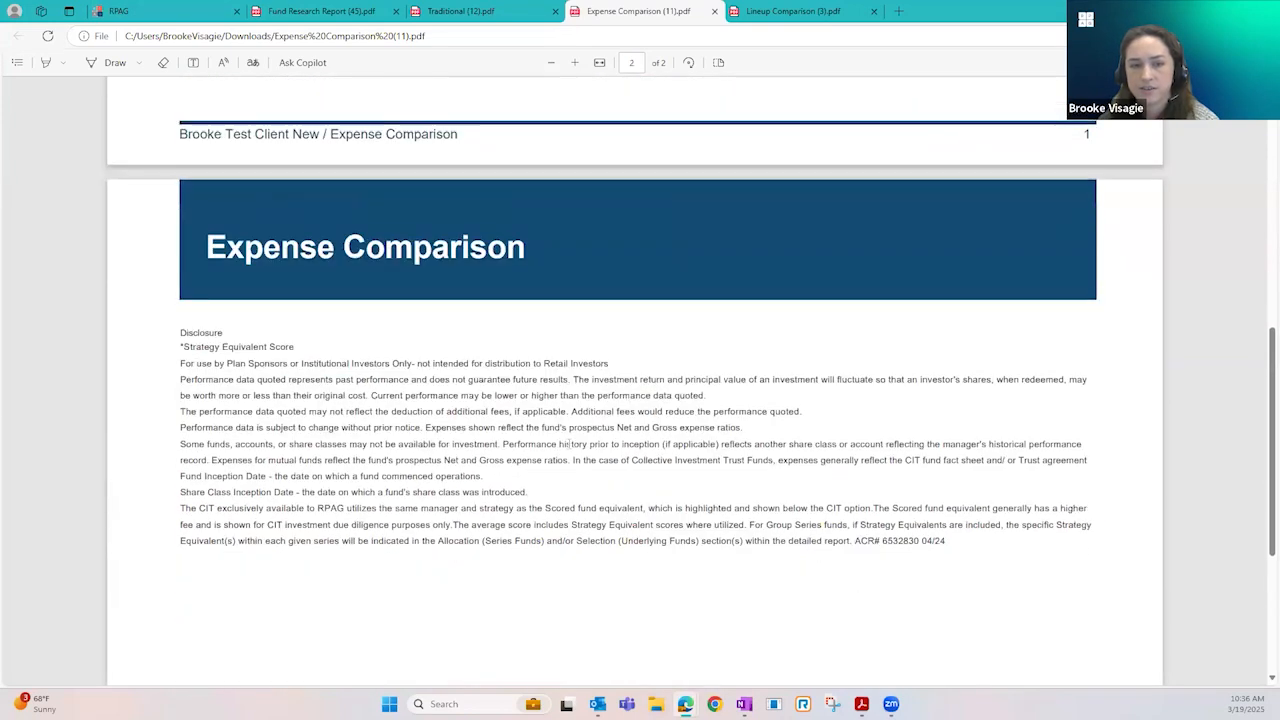
scroll(577, 450, up, 10)
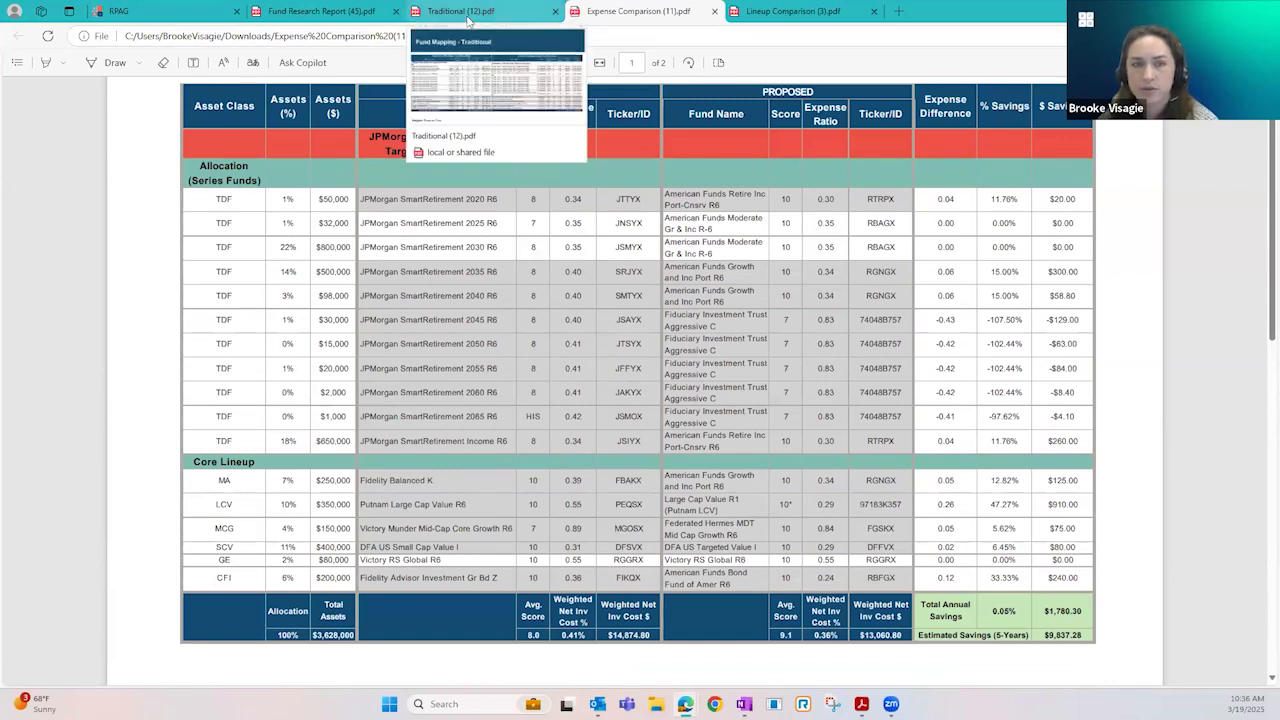
Step: Compare the layout of Traditional (12).pdf with the lineup and cost totals of Expense Comparison (11).pdf
click(467, 20)
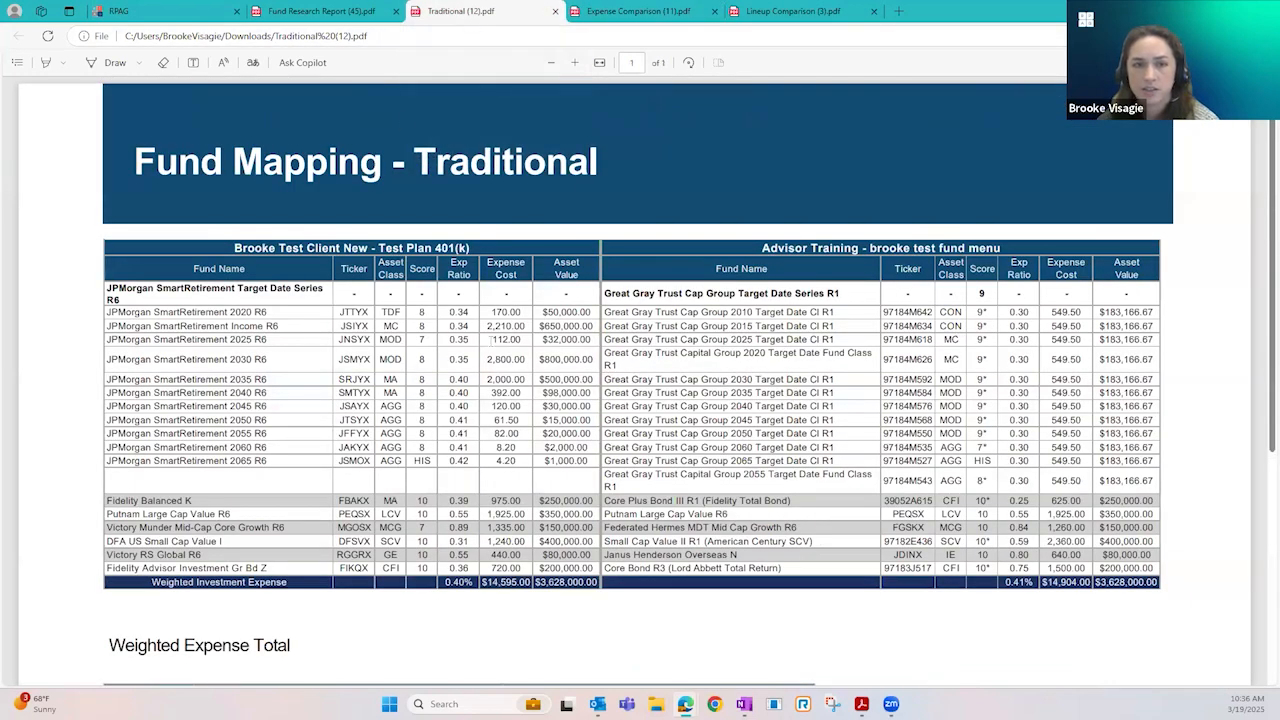
click(645, 10)
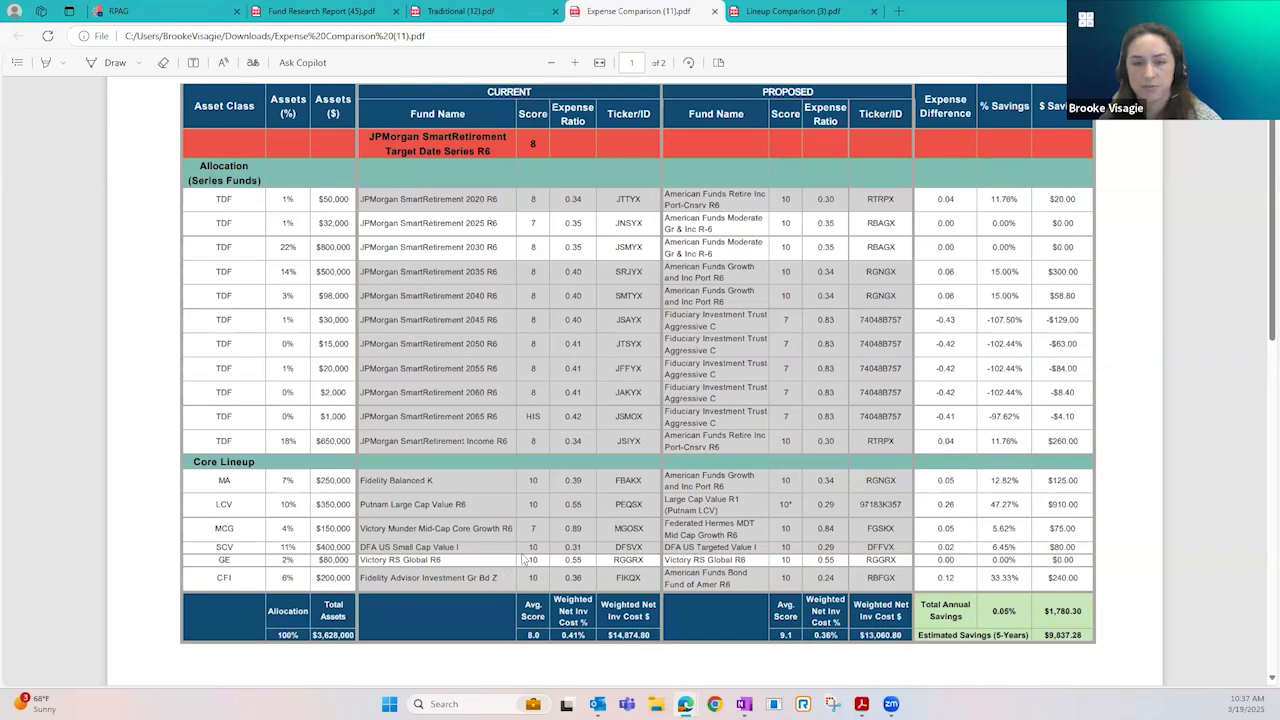
scroll(593, 400, down, 2)
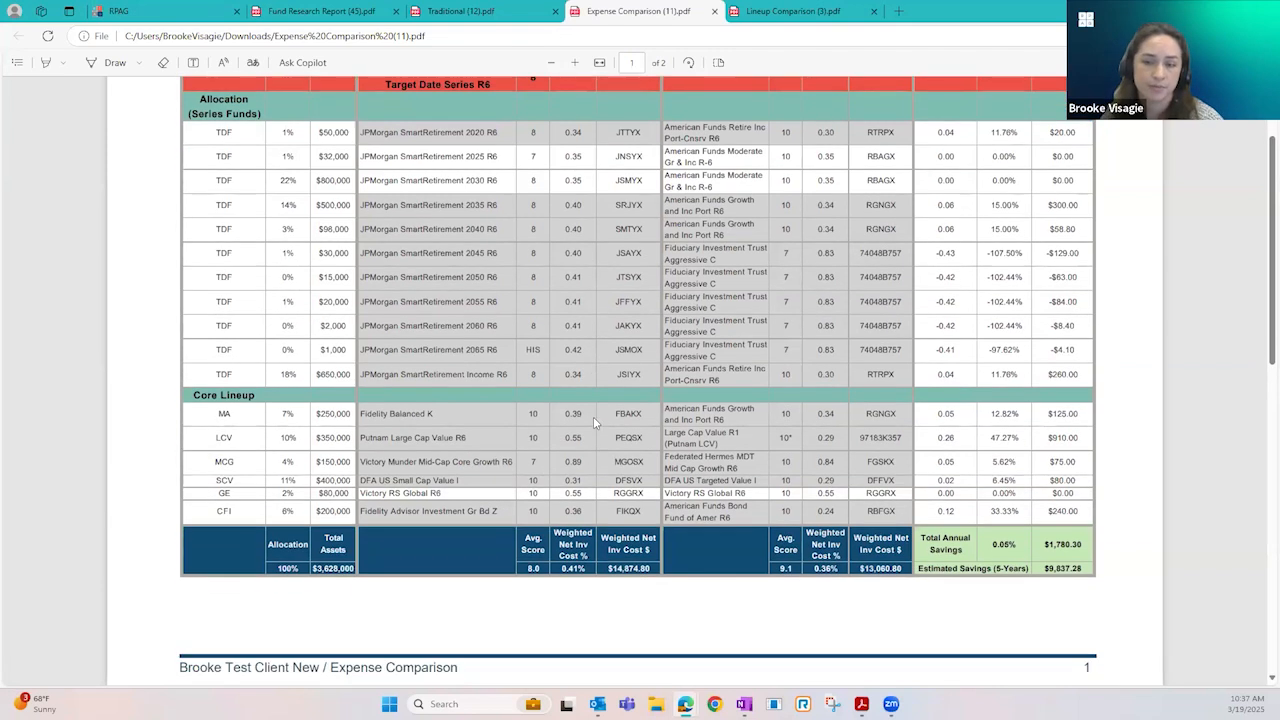
scroll(600, 405, up, 4)
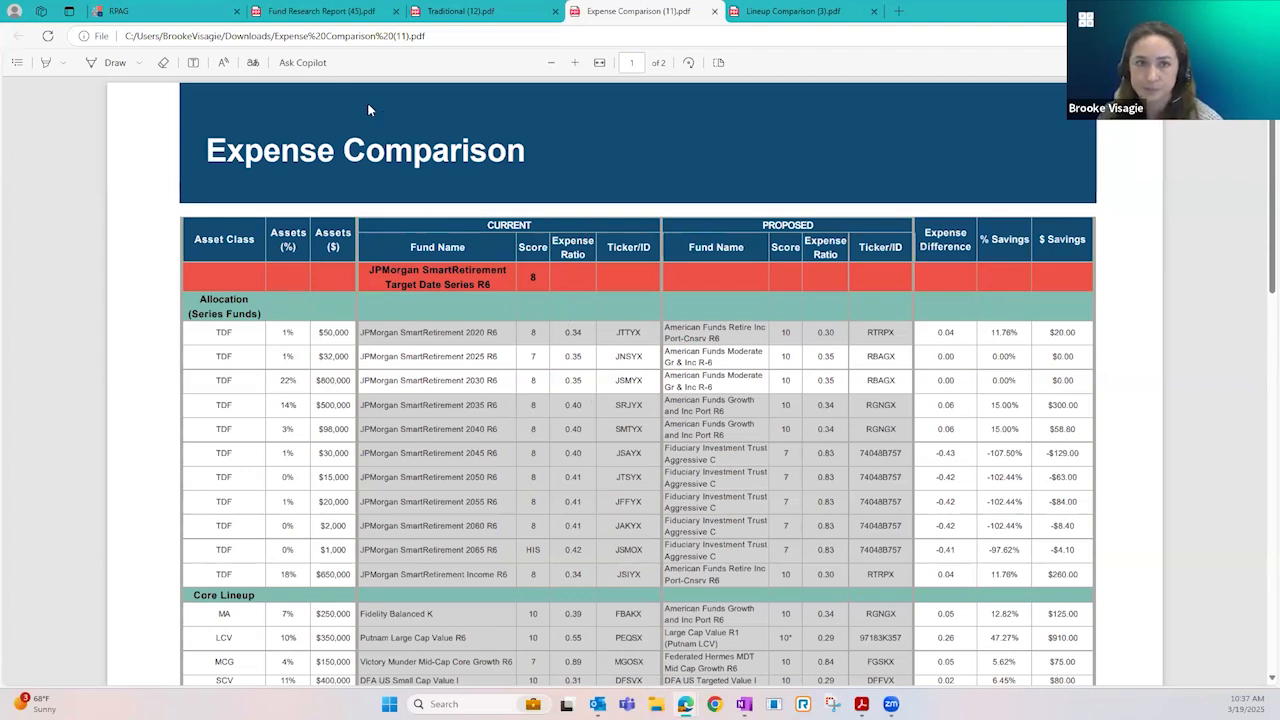
Step: Switch to RPAG and return from the fund mapping to the plan details of Test Plan 401(k)
click(190, 9)
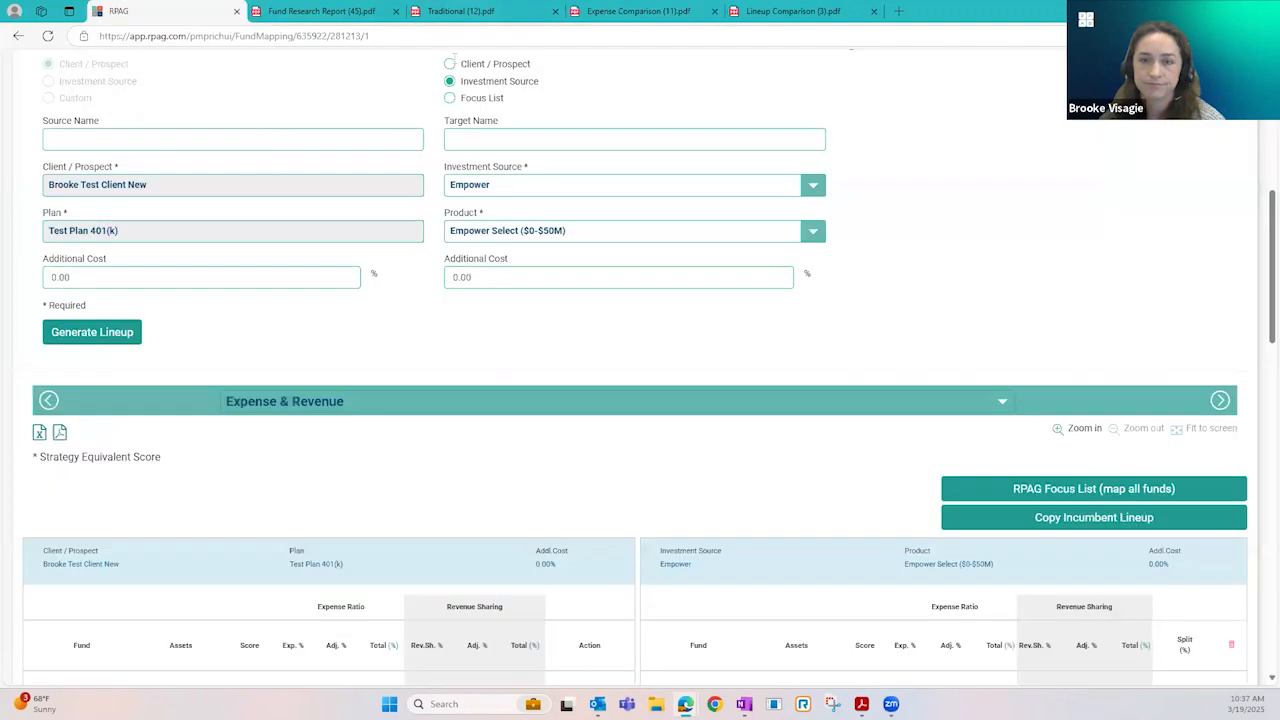
scroll(1078, 328, up, 5)
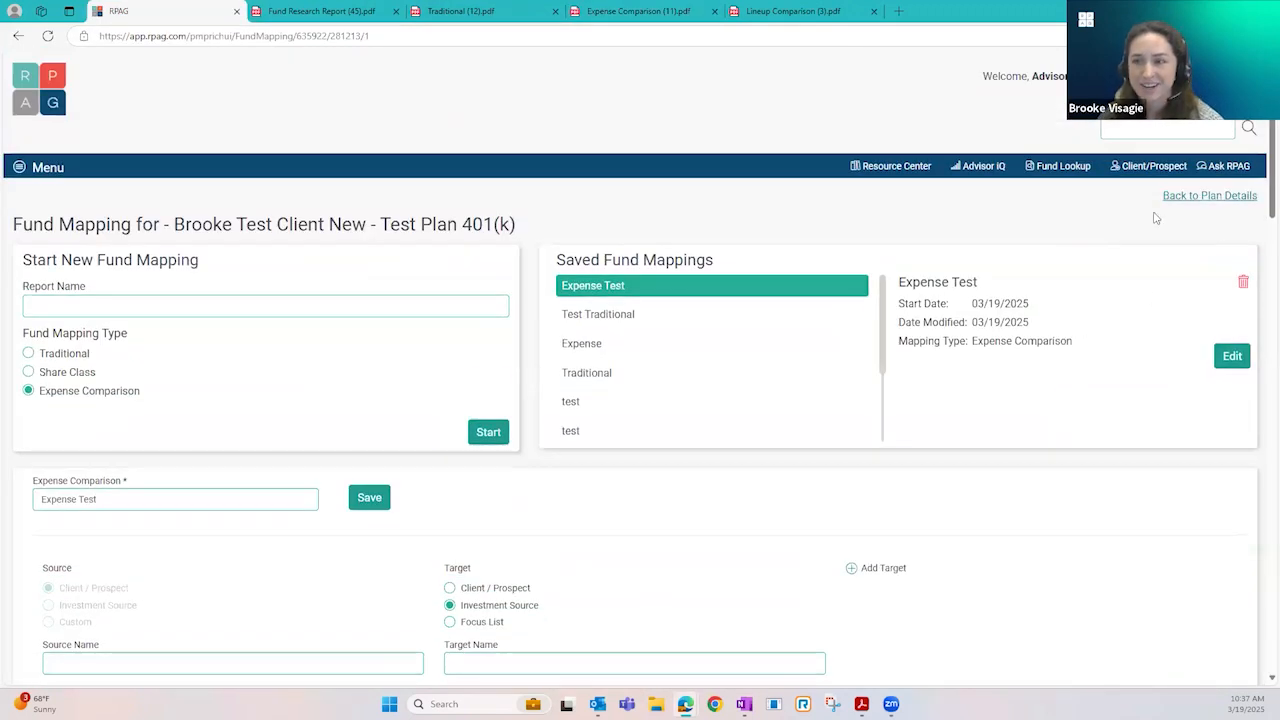
click(1207, 199)
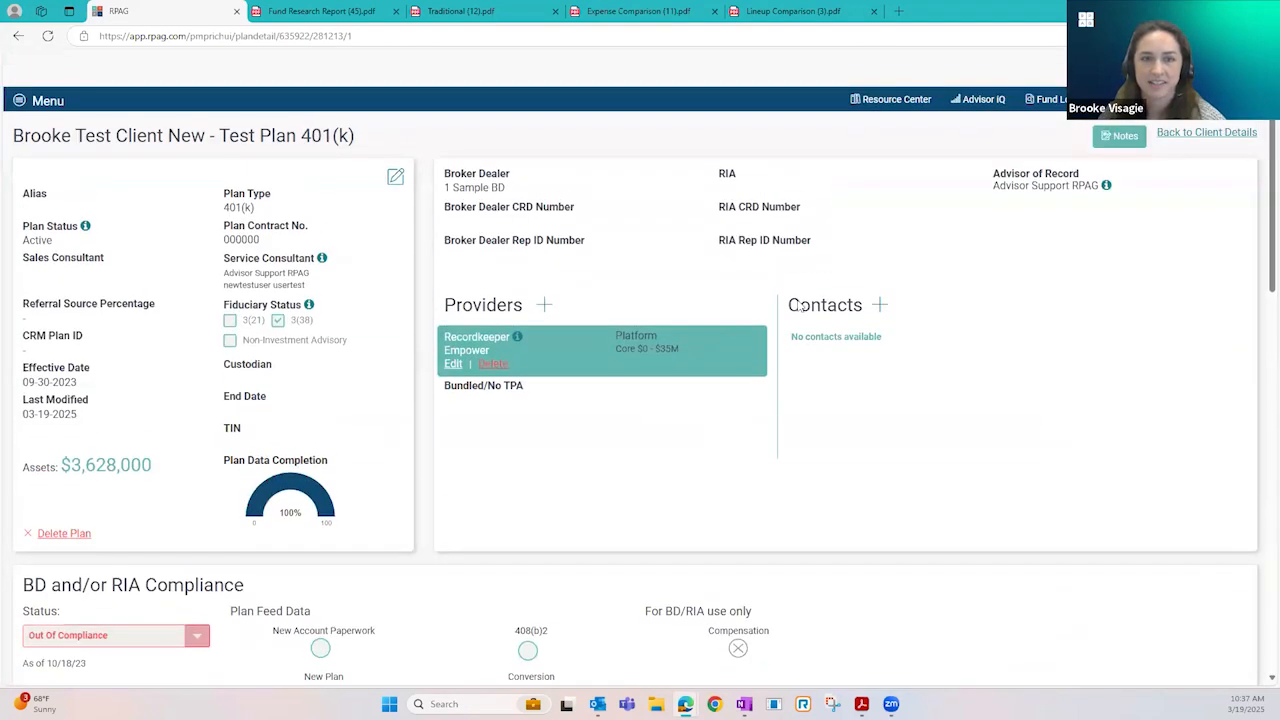
click(45, 102)
scroll(519, 232, up, 1)
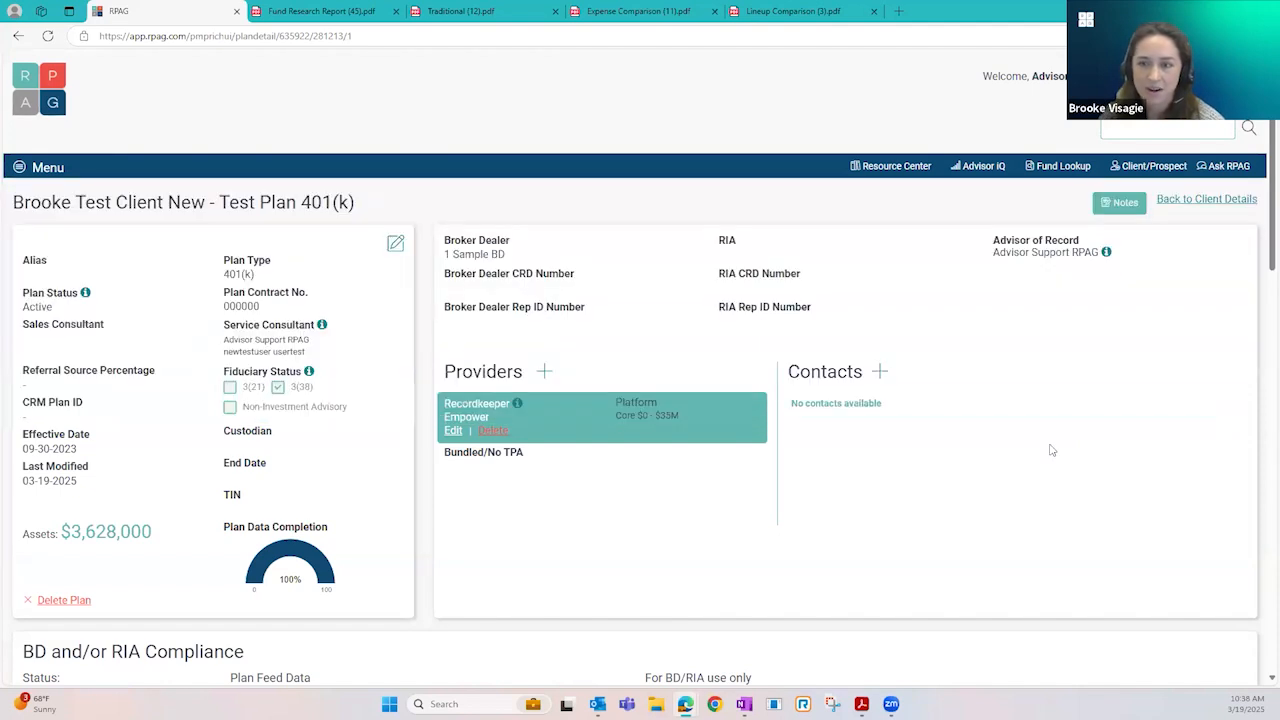
Step: Open the Lineup Comparison report for Test Plan 401(k) from the plan's investment reports
scroll(1117, 446, down, 3)
scroll(600, 350, down, 10)
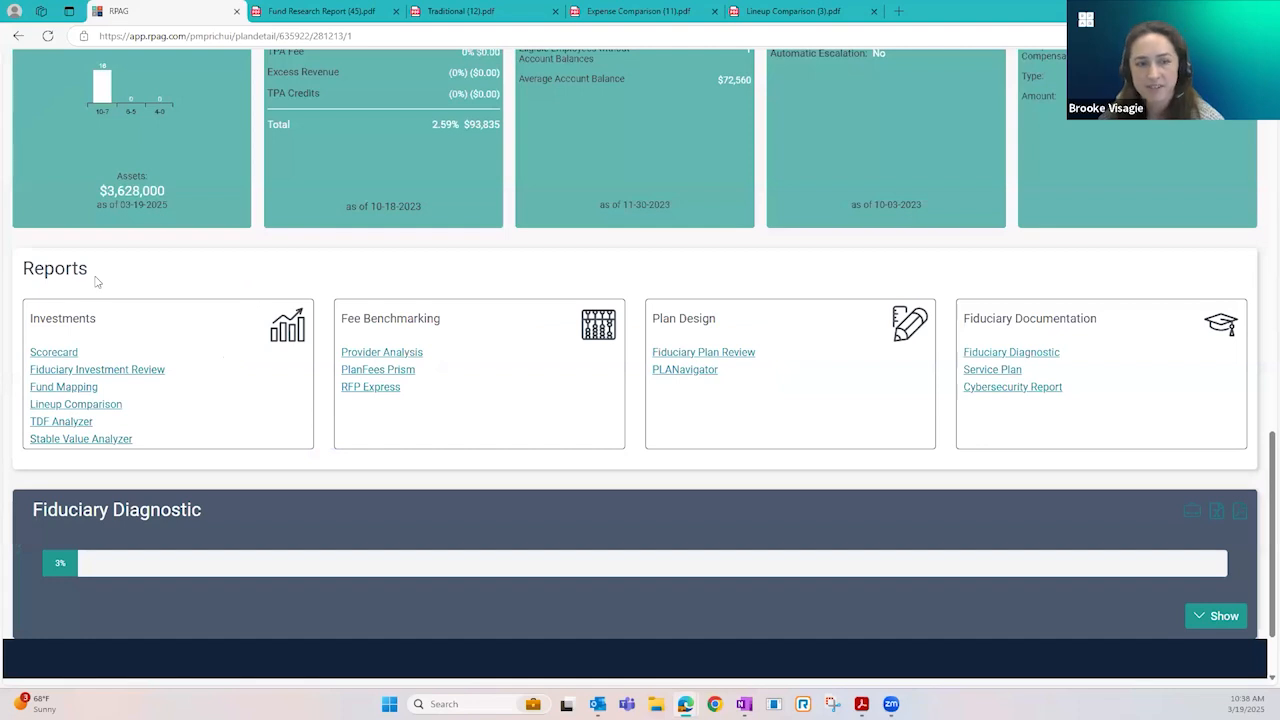
click(76, 406)
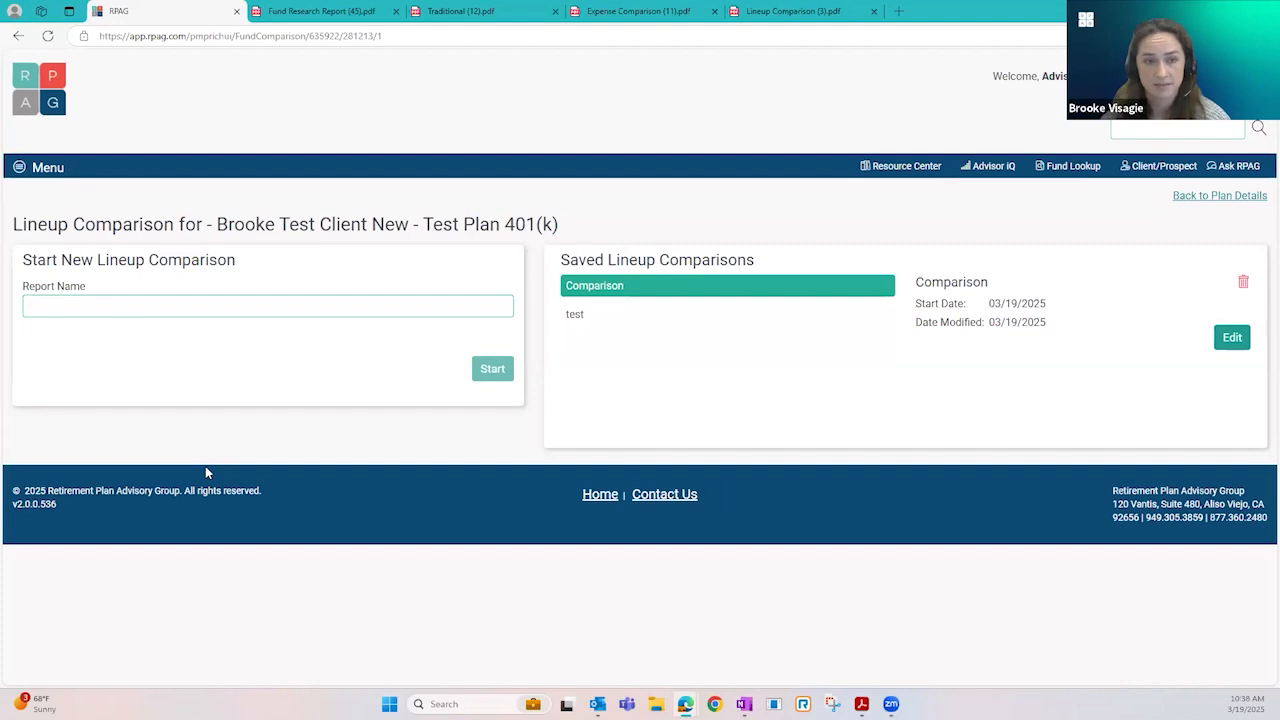
Step: Start a new lineup comparison with the report name Test
click(166, 304)
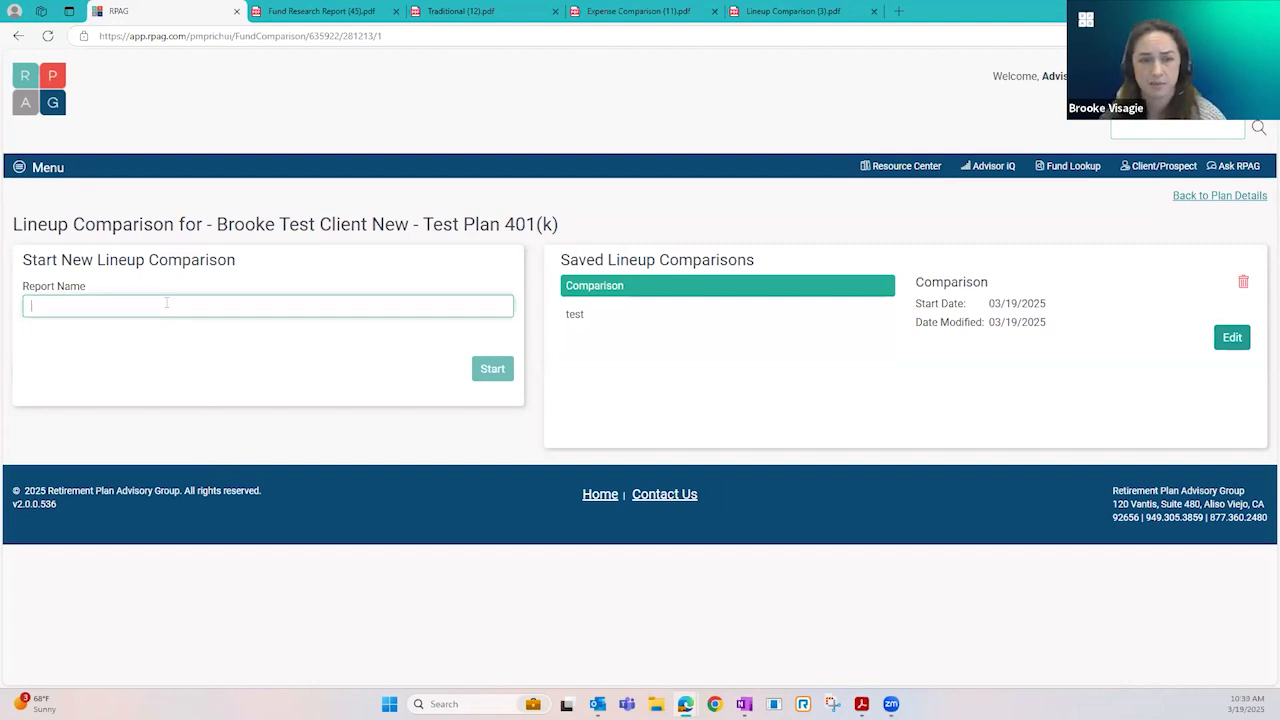
text(Test)
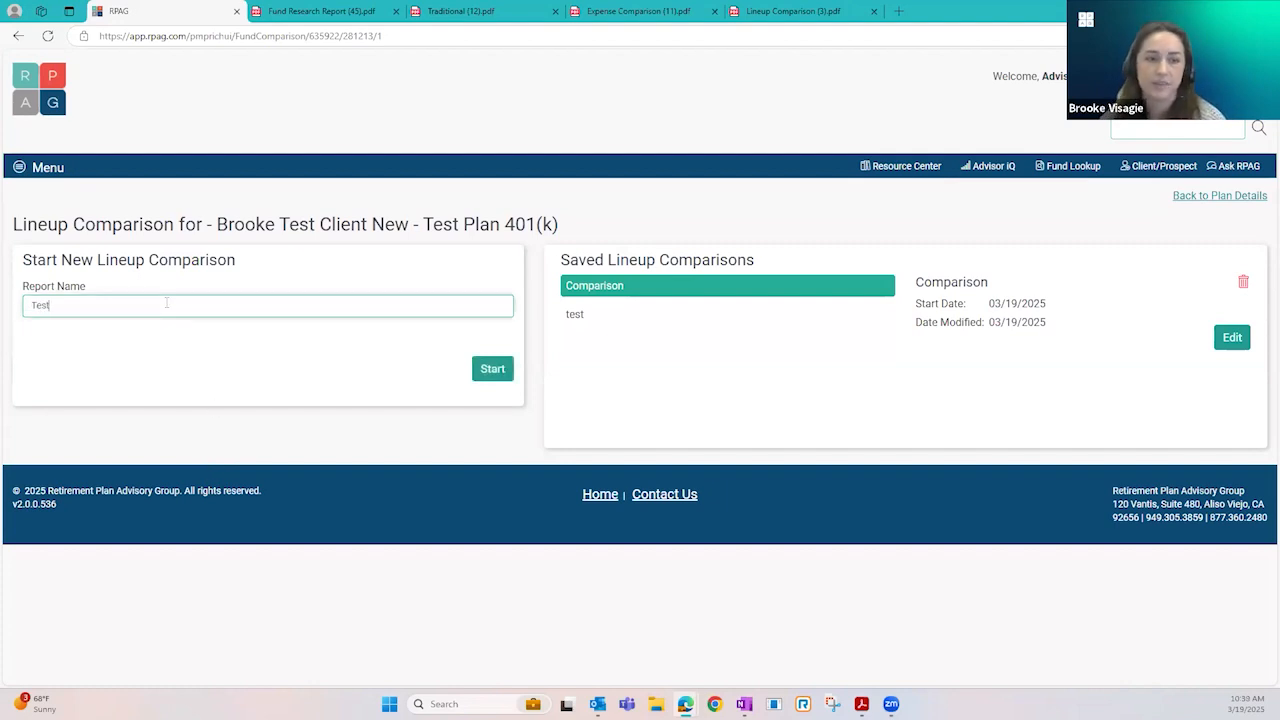
click(489, 372)
scroll(811, 491, down, 2)
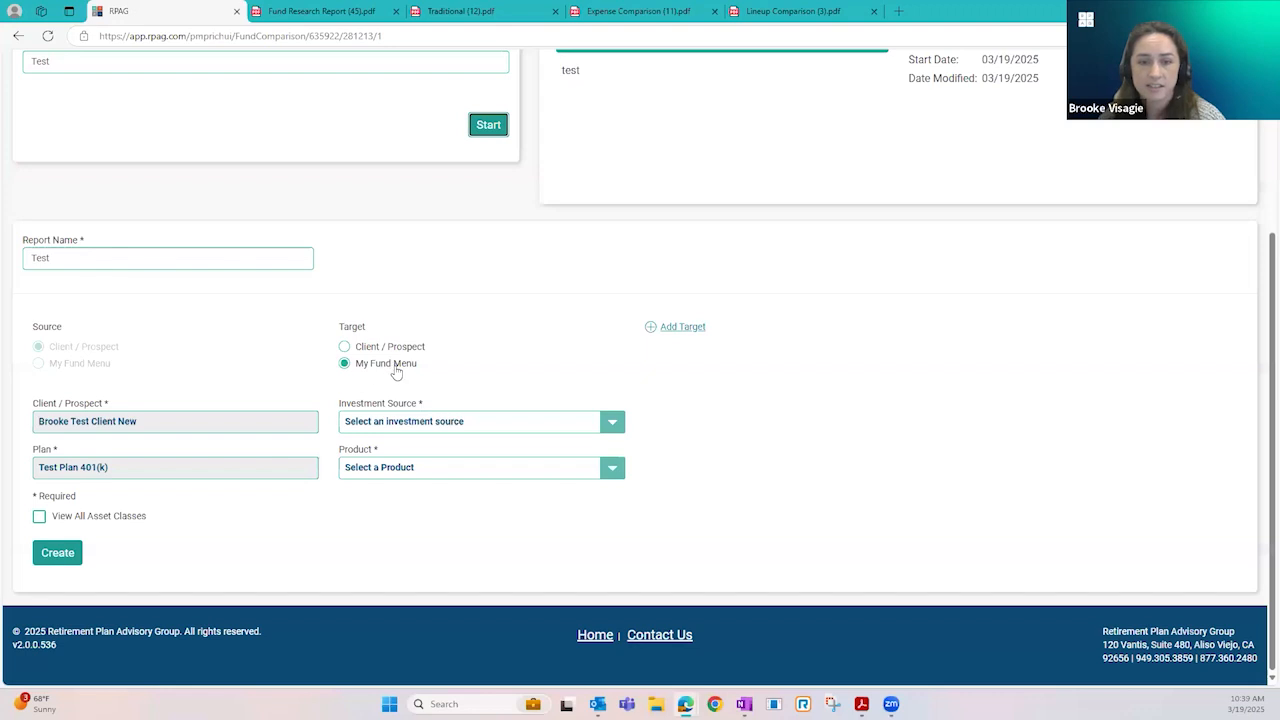
Step: Choose a client or prospect as the comparison target, with Summit Client and its Summit 401(k) plan
click(344, 350)
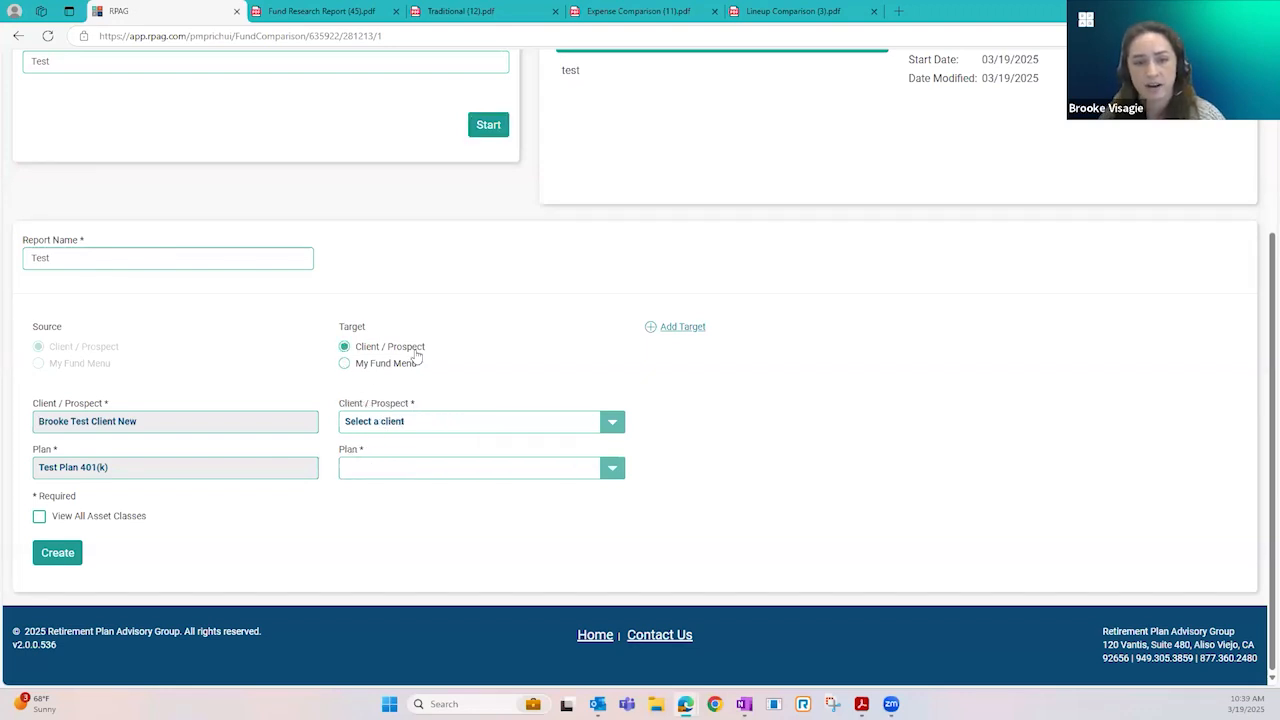
click(406, 425)
text(s)
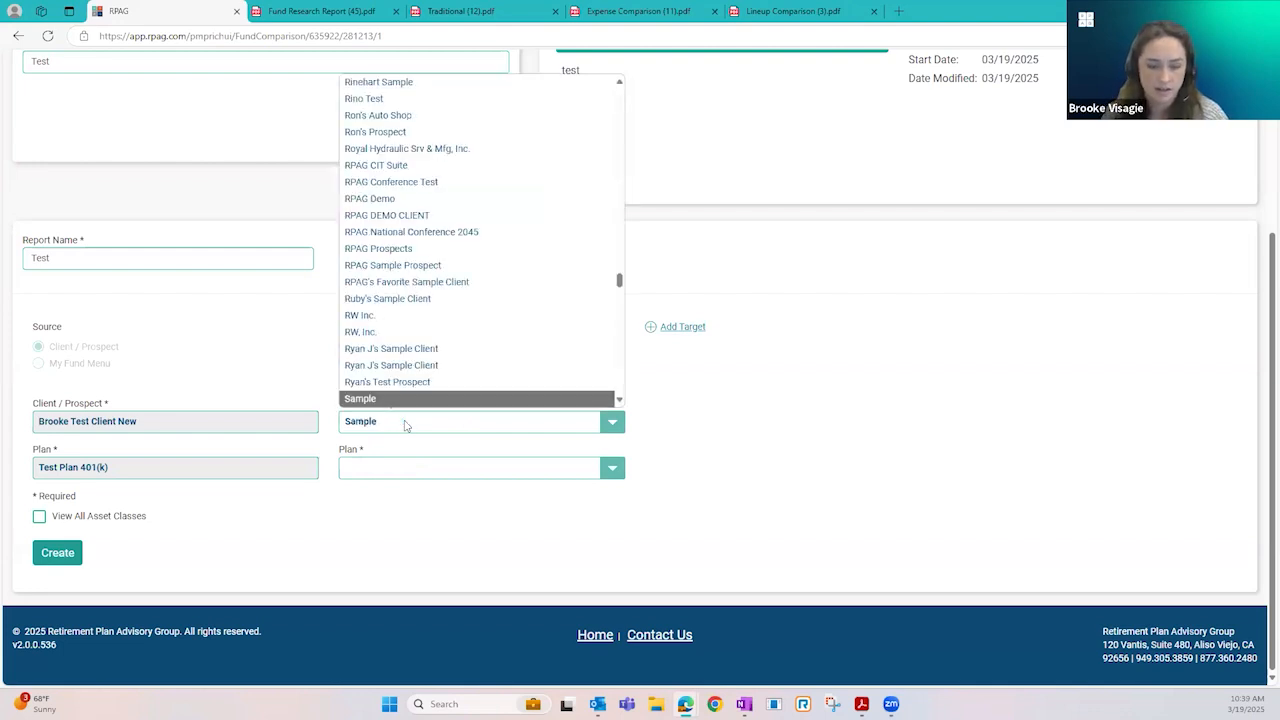
text(ummit Client)
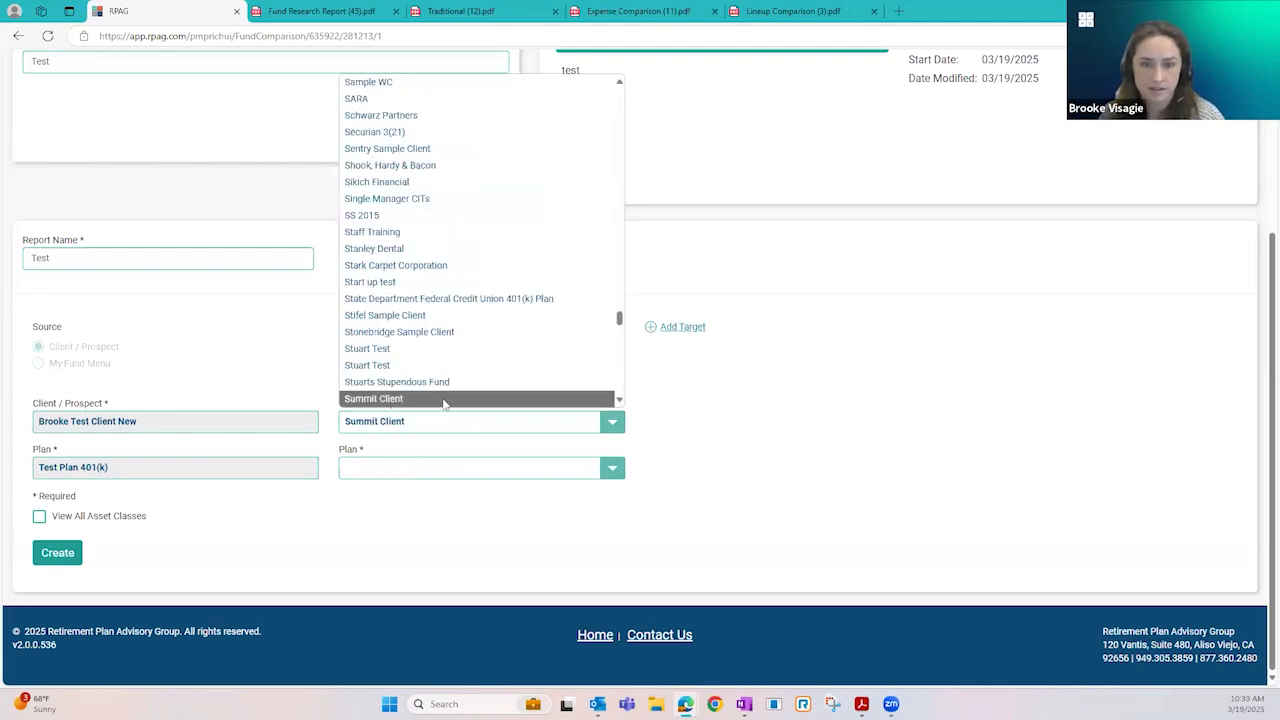
click(444, 400)
click(460, 470)
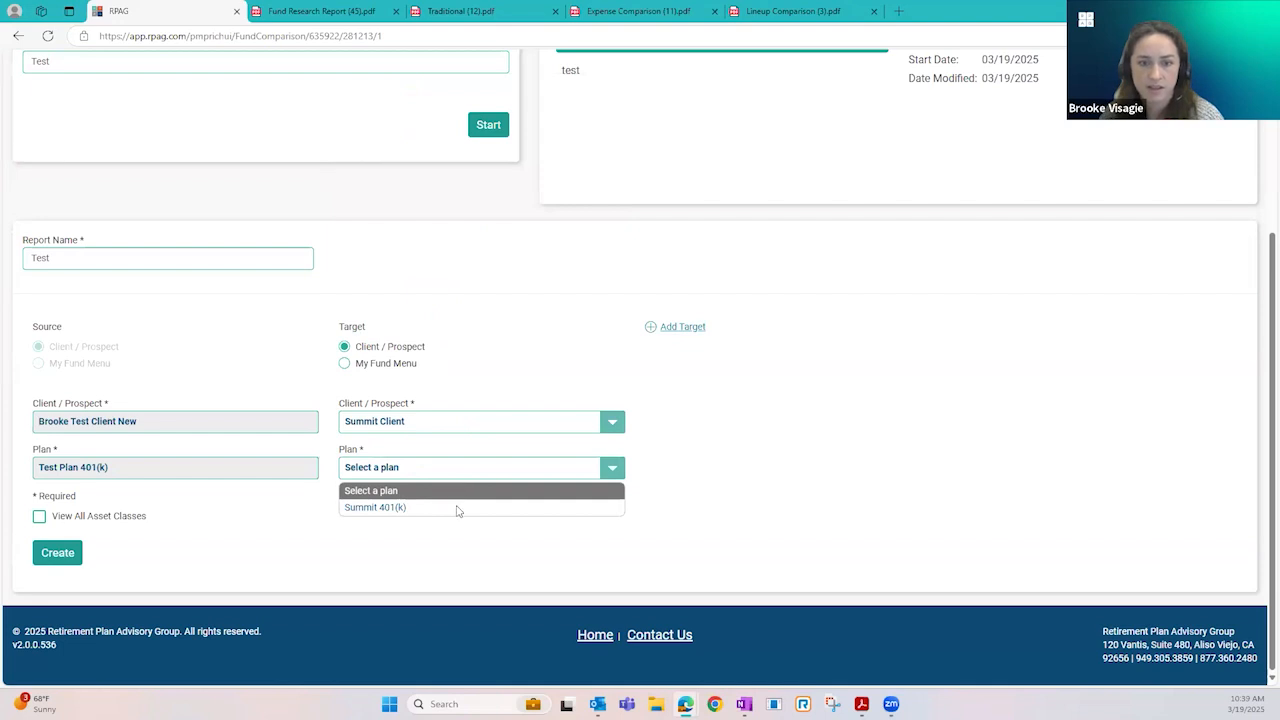
click(390, 507)
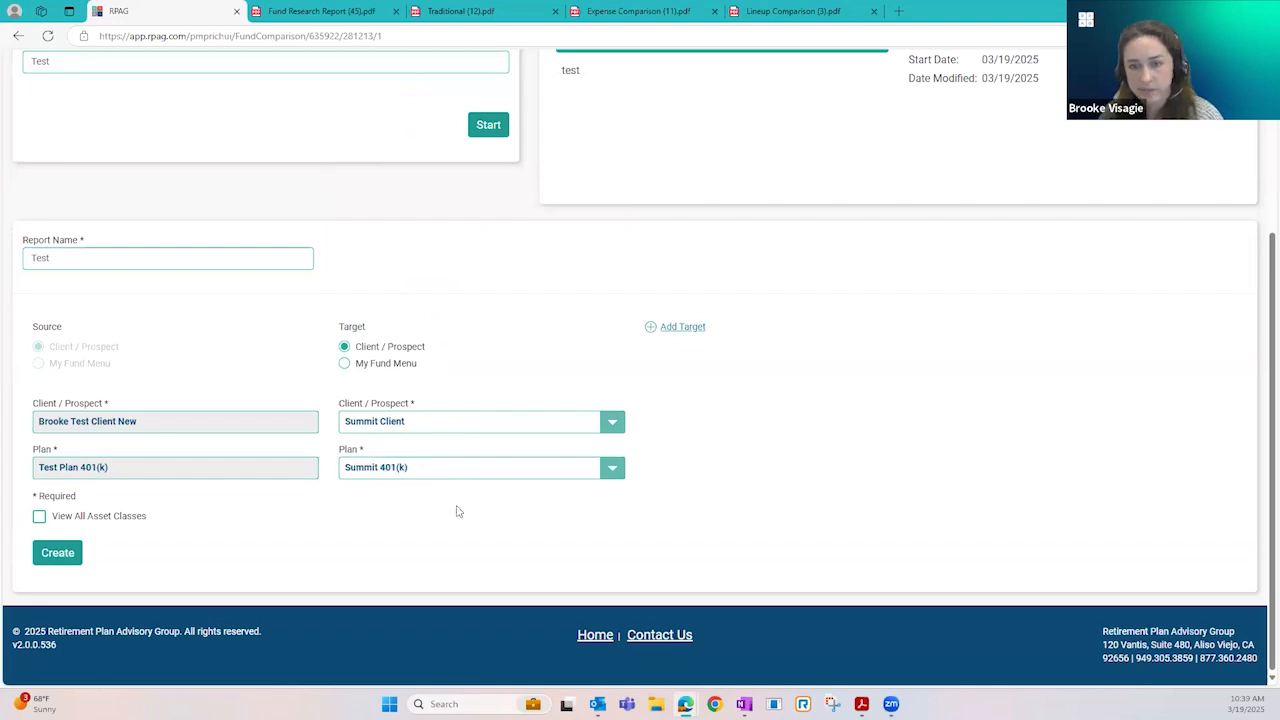
Step: Add a second comparison target and remove the Summit Client target
click(655, 330)
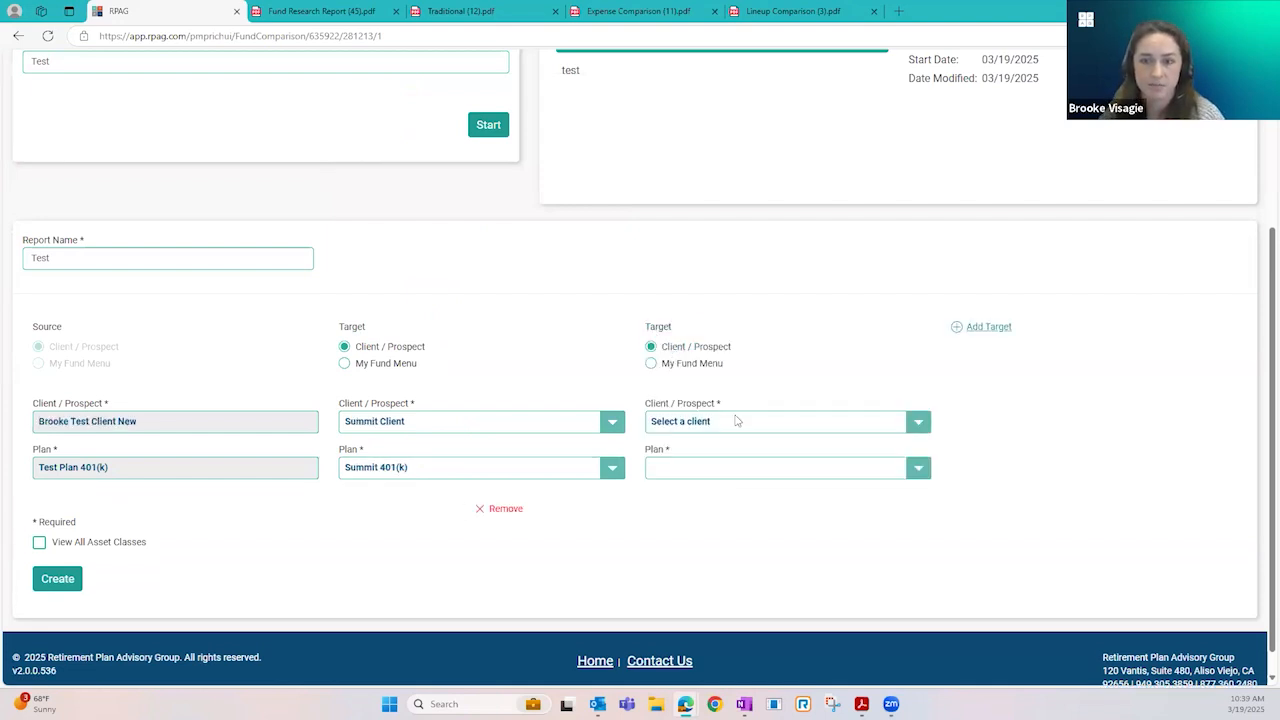
click(481, 509)
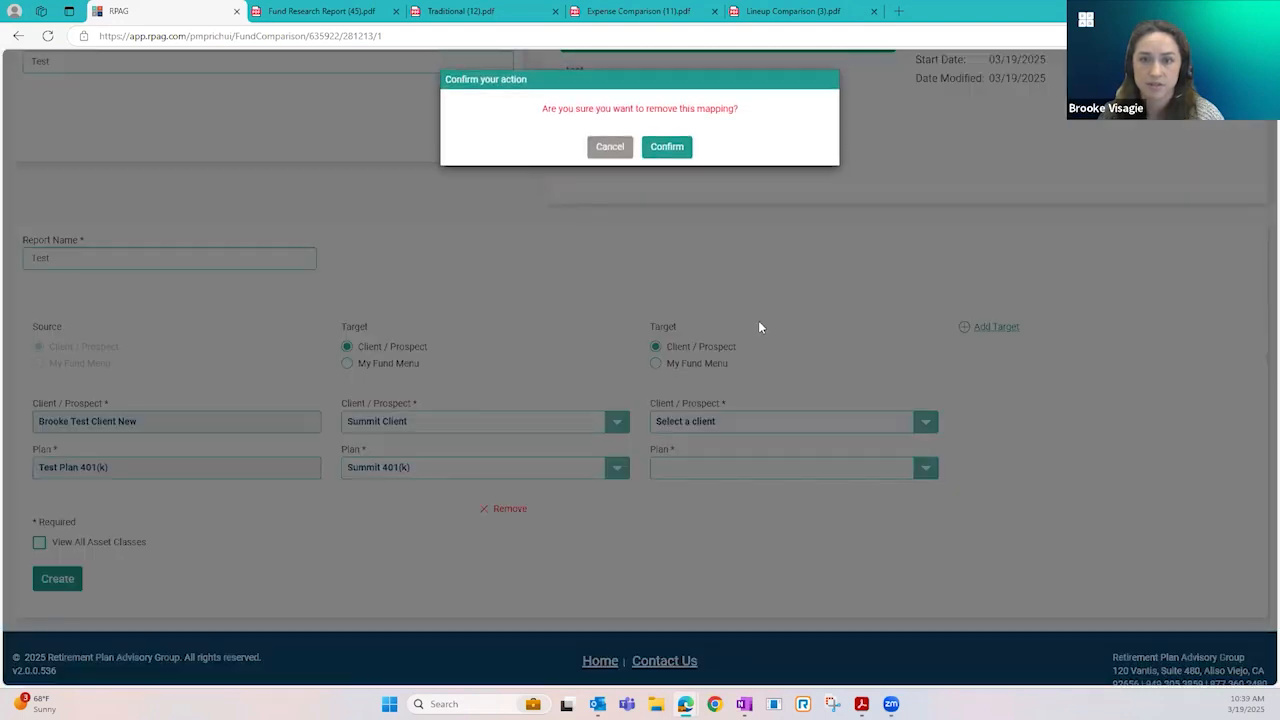
click(680, 150)
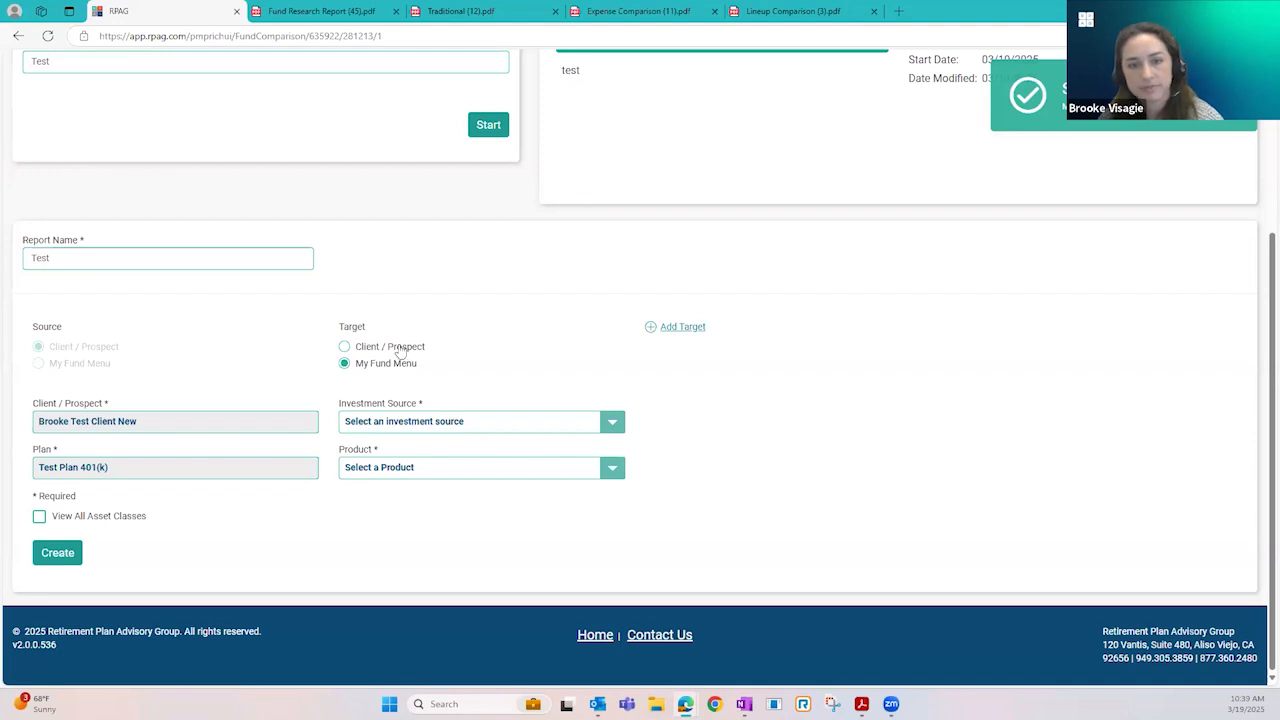
Step: Set the target to Summit Client with the Summit 401(k) plan and create the lineup comparison
click(344, 347)
click(388, 422)
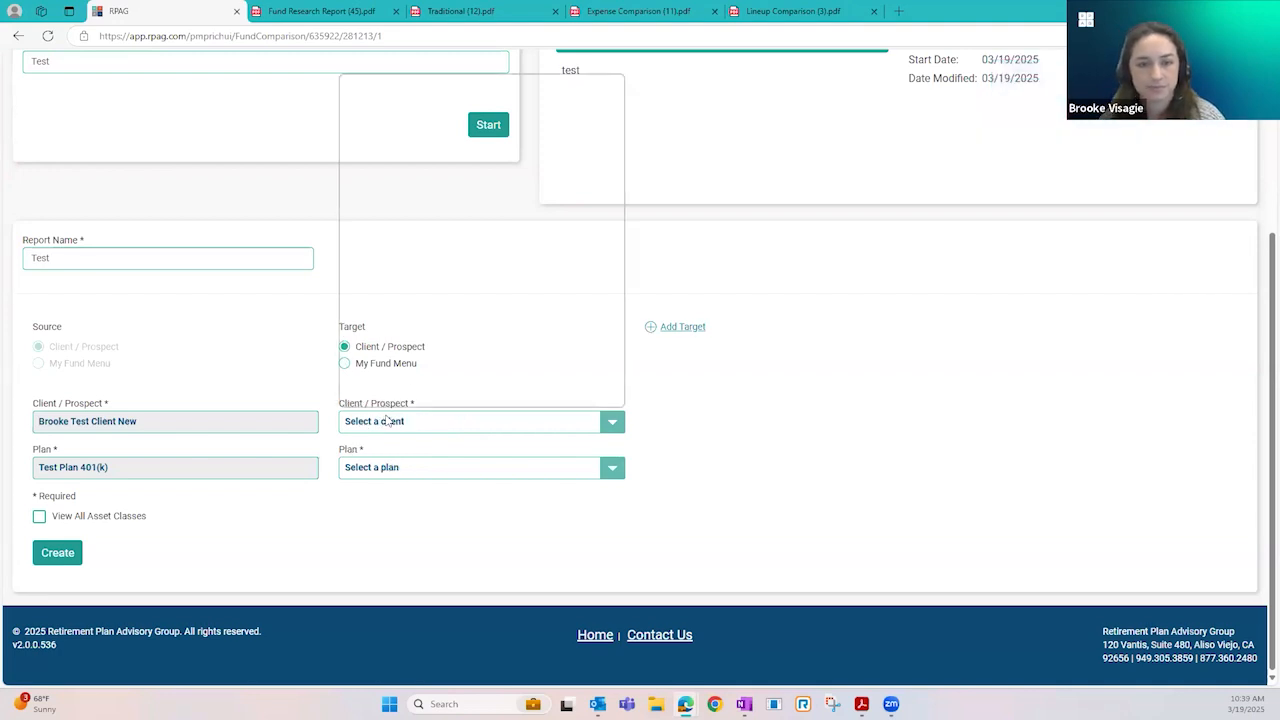
key(s)
key(s)
key(s)
key(s)
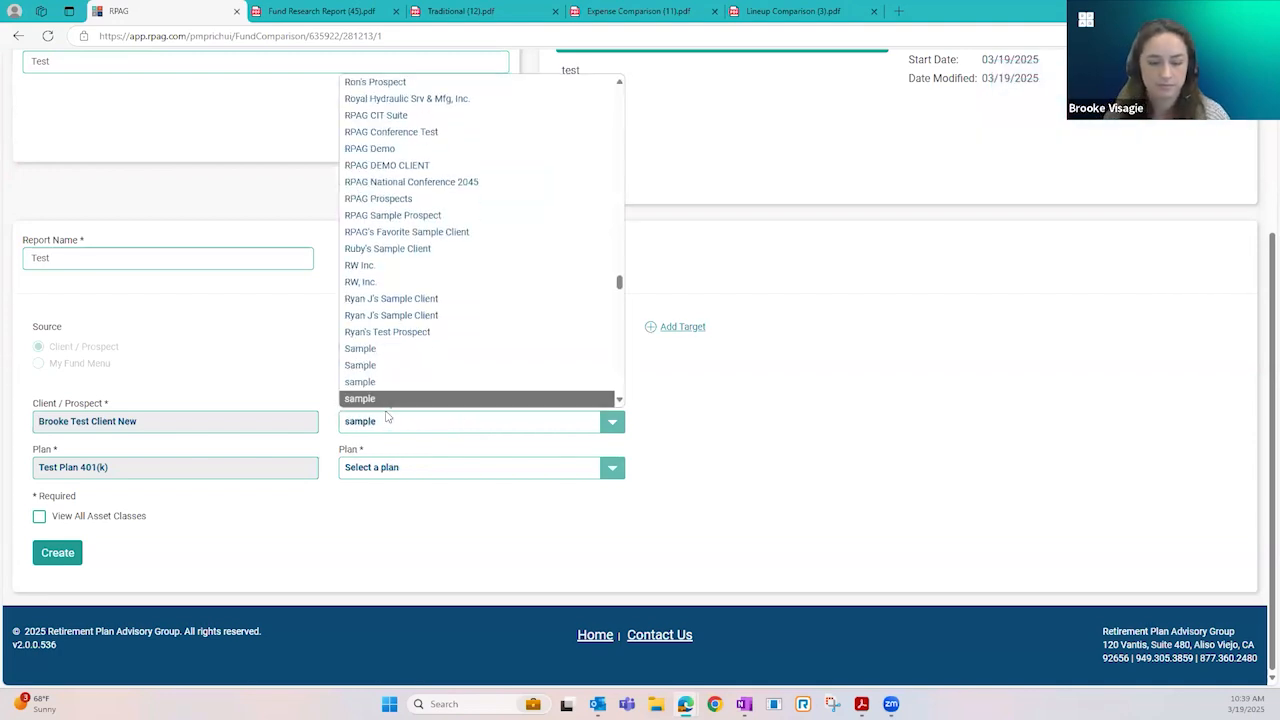
click(470, 518)
click(449, 422)
text(su)
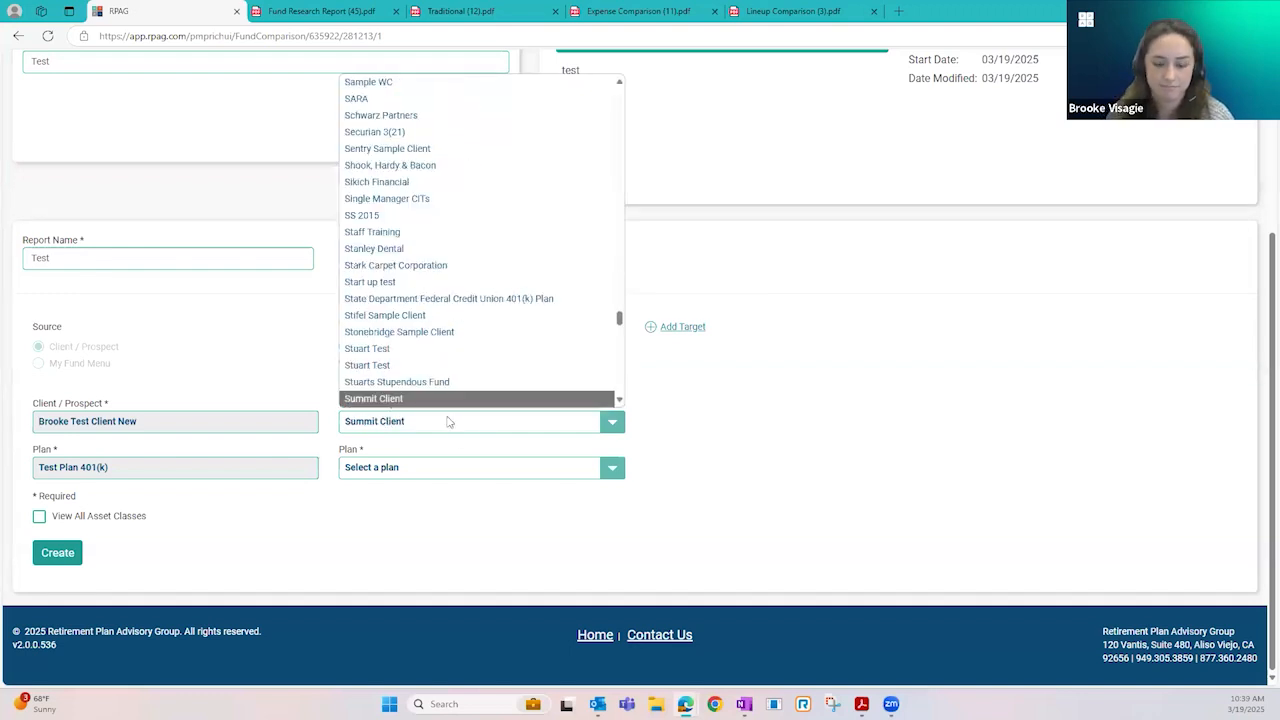
key(Return)
click(425, 474)
click(428, 510)
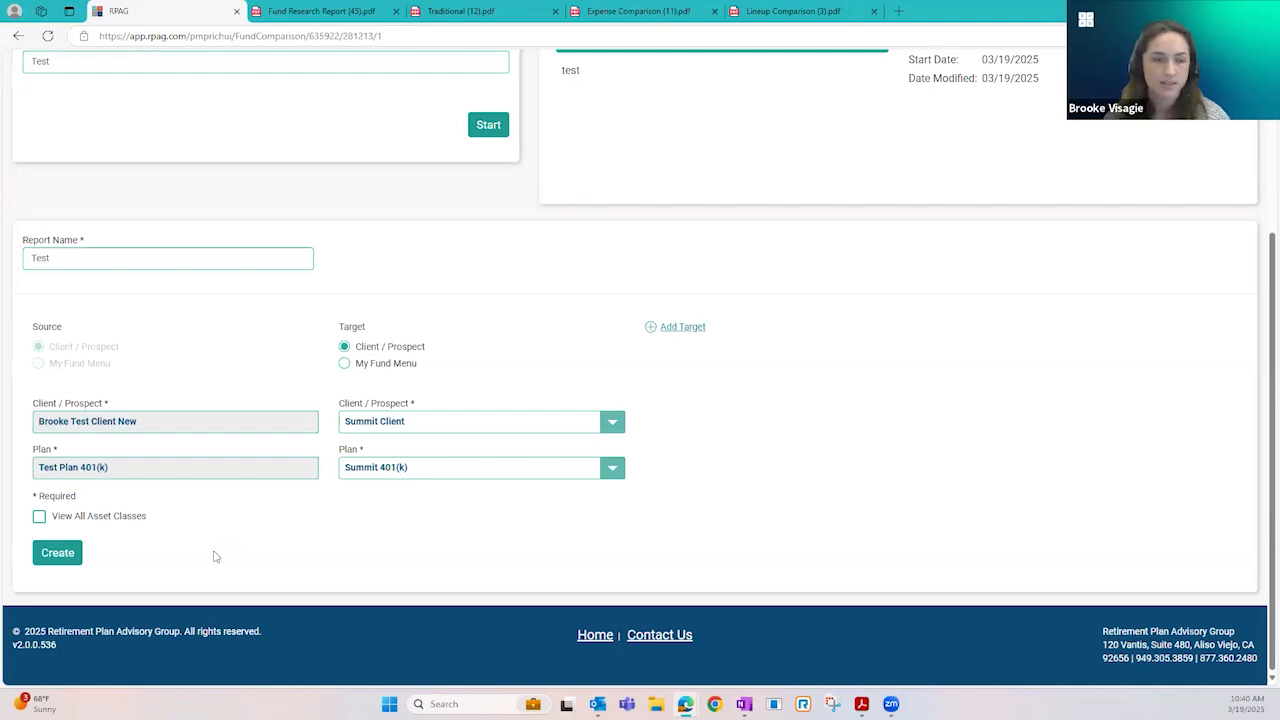
click(55, 554)
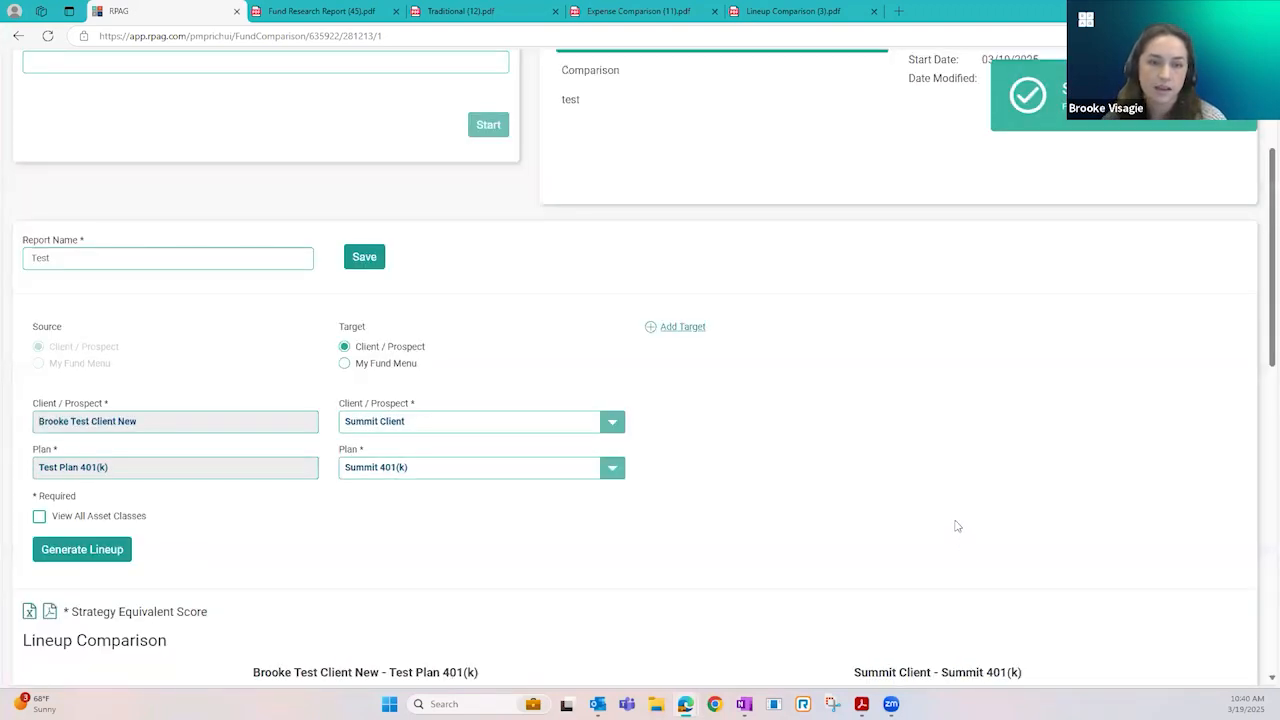
Step: Review the funds, tickers and scores of both plans by asset class in the generated lineup comparison
scroll(955, 520, down, 2)
scroll(945, 482, down, 4)
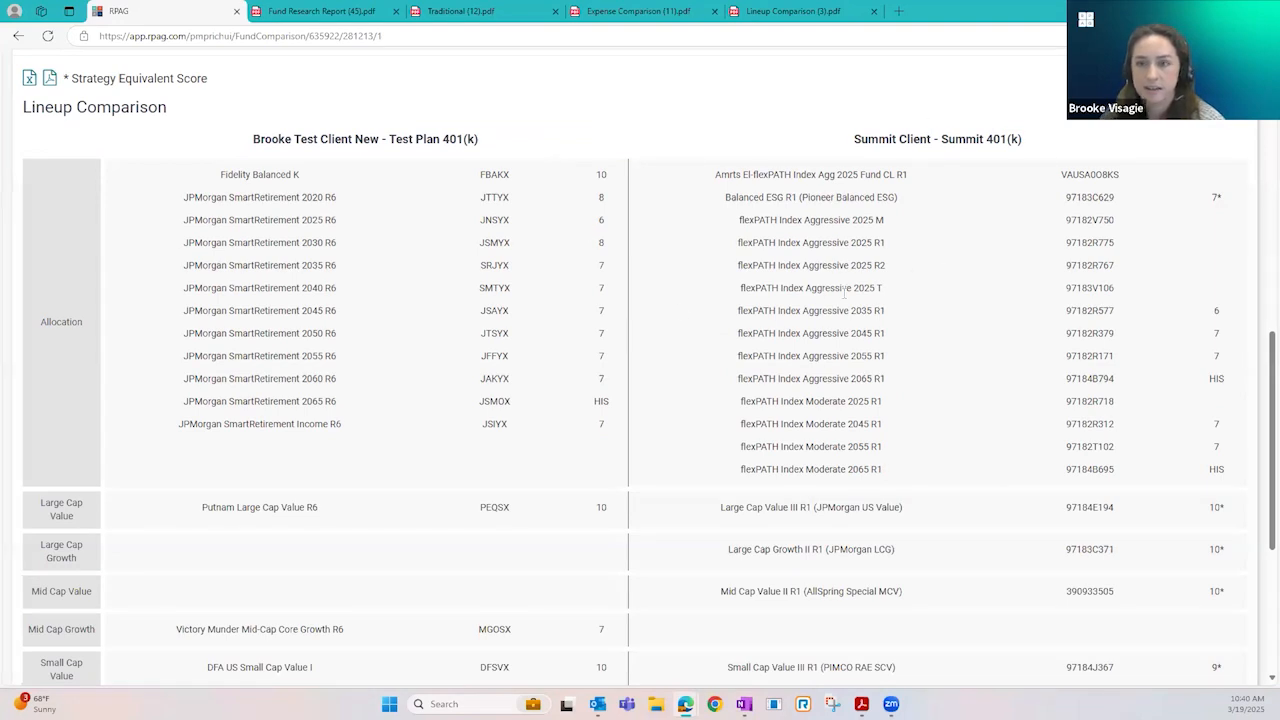
scroll(1040, 244, down, 1)
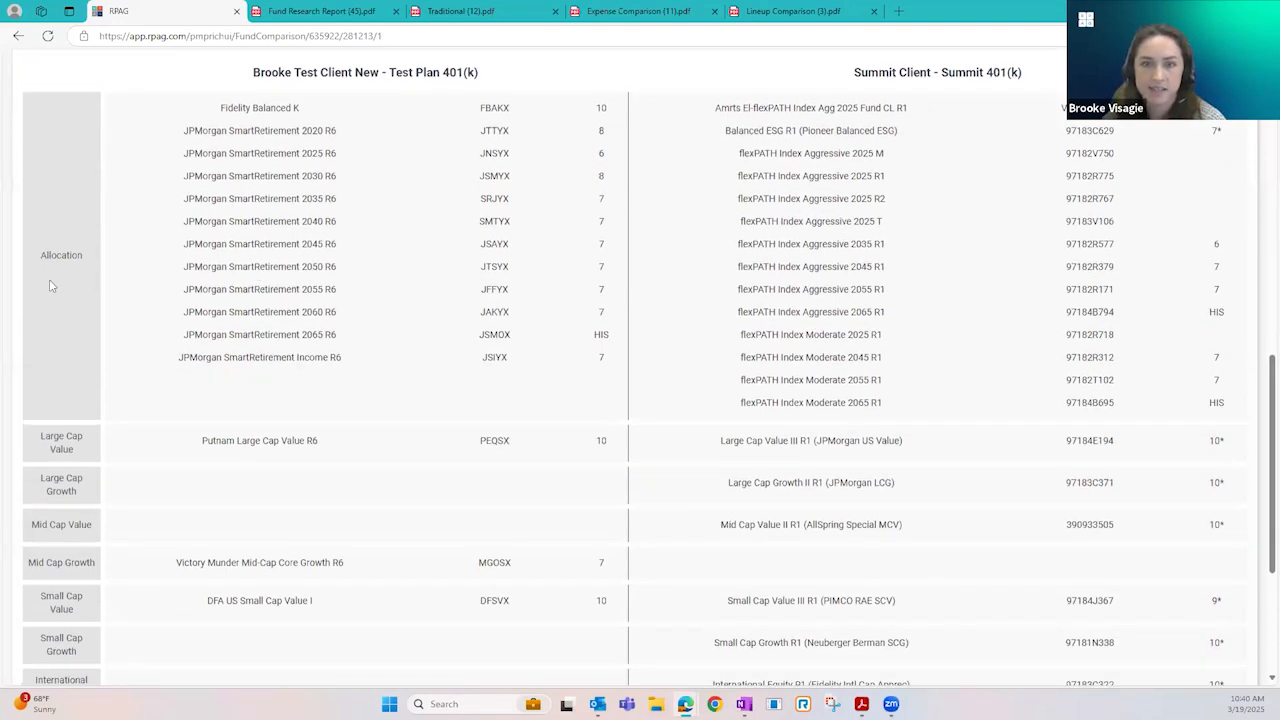
scroll(676, 324, down, 3)
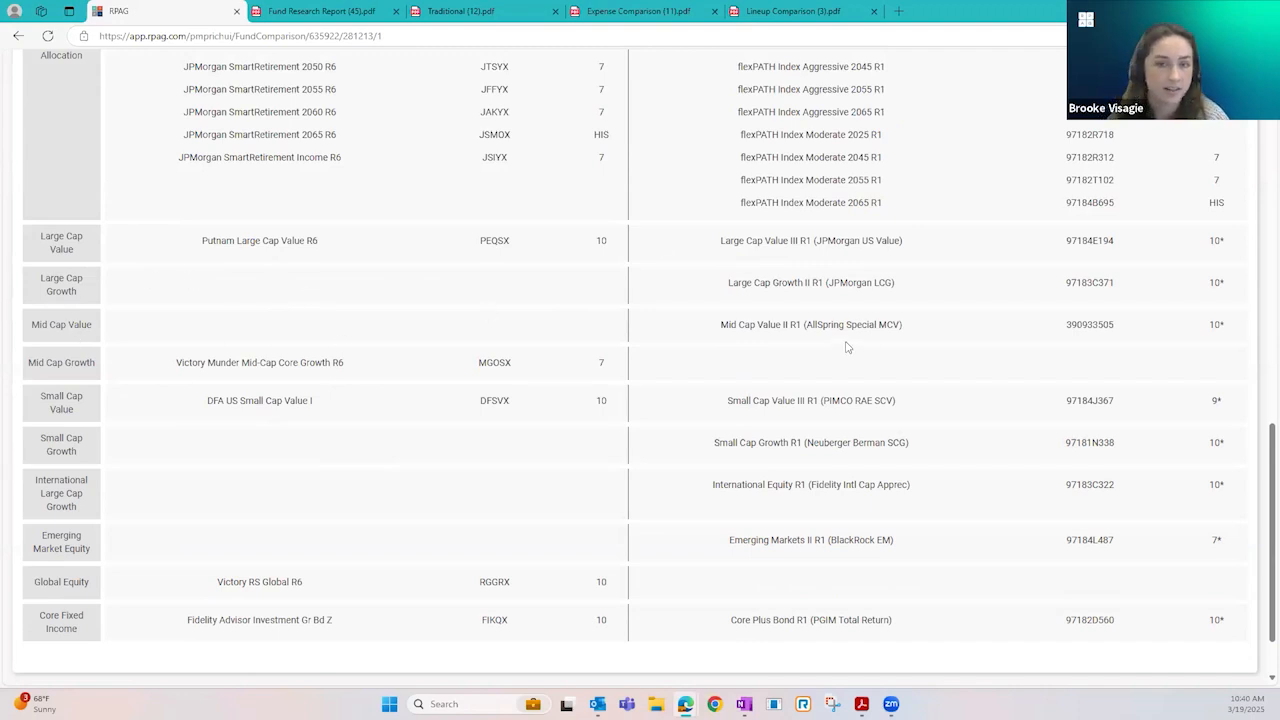
scroll(593, 447, down, 2)
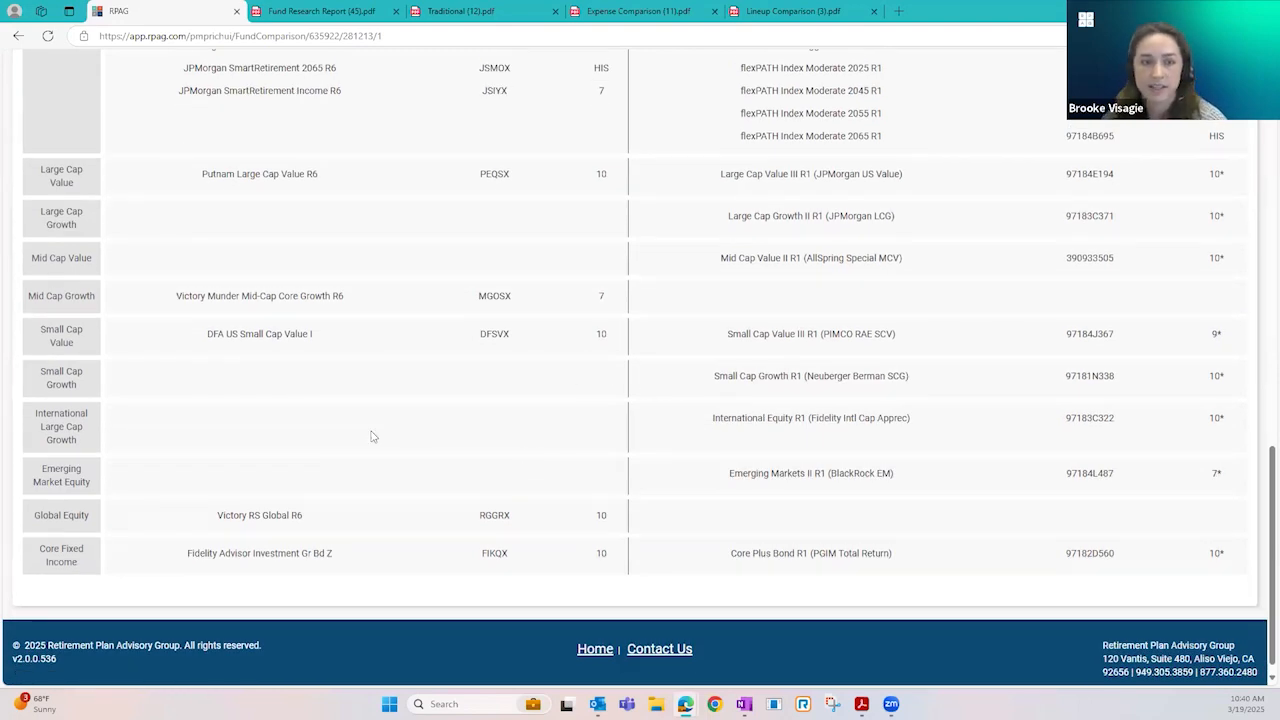
scroll(368, 425, up, 5)
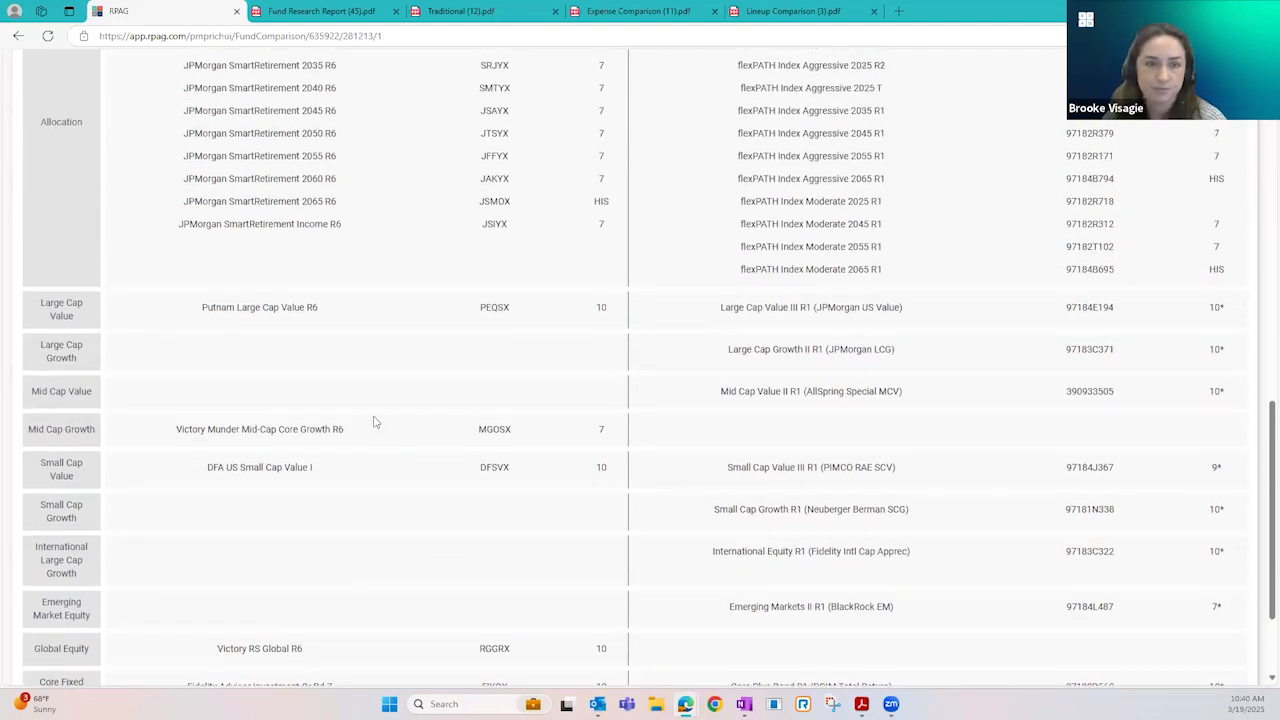
Step: Enable viewing all asset classes and regenerate the lineup
scroll(330, 380, up, 2)
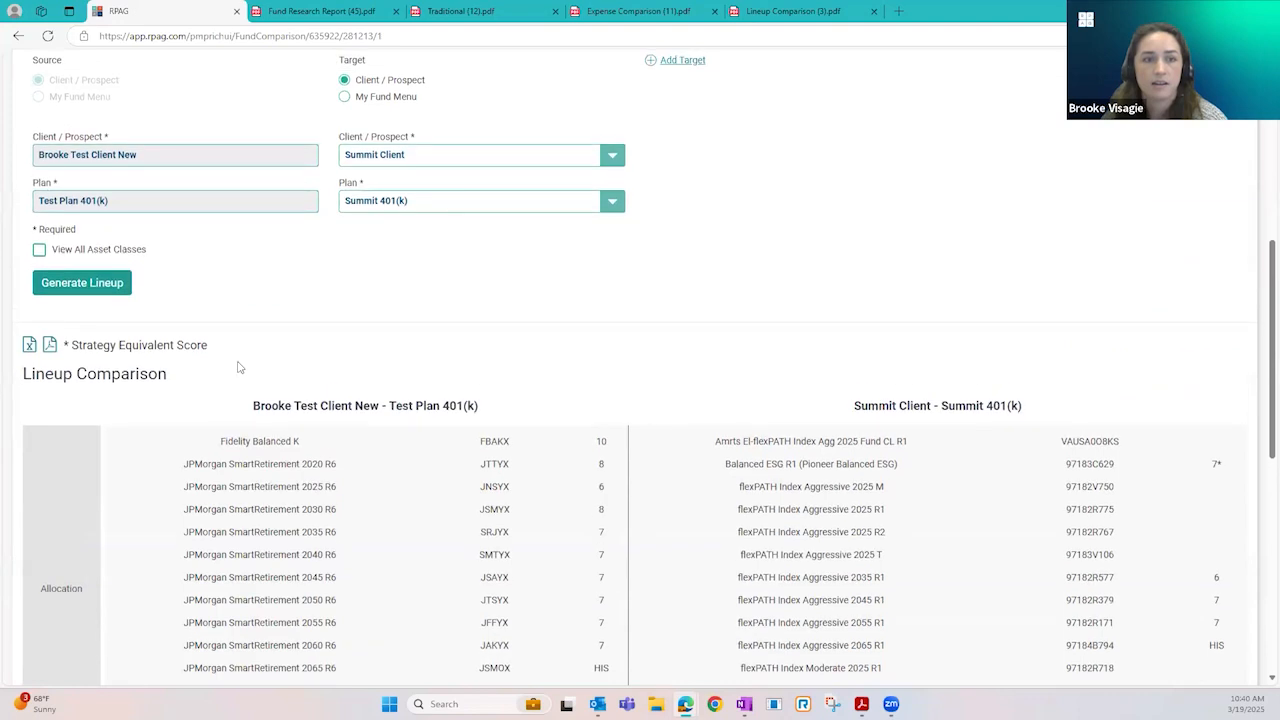
click(39, 251)
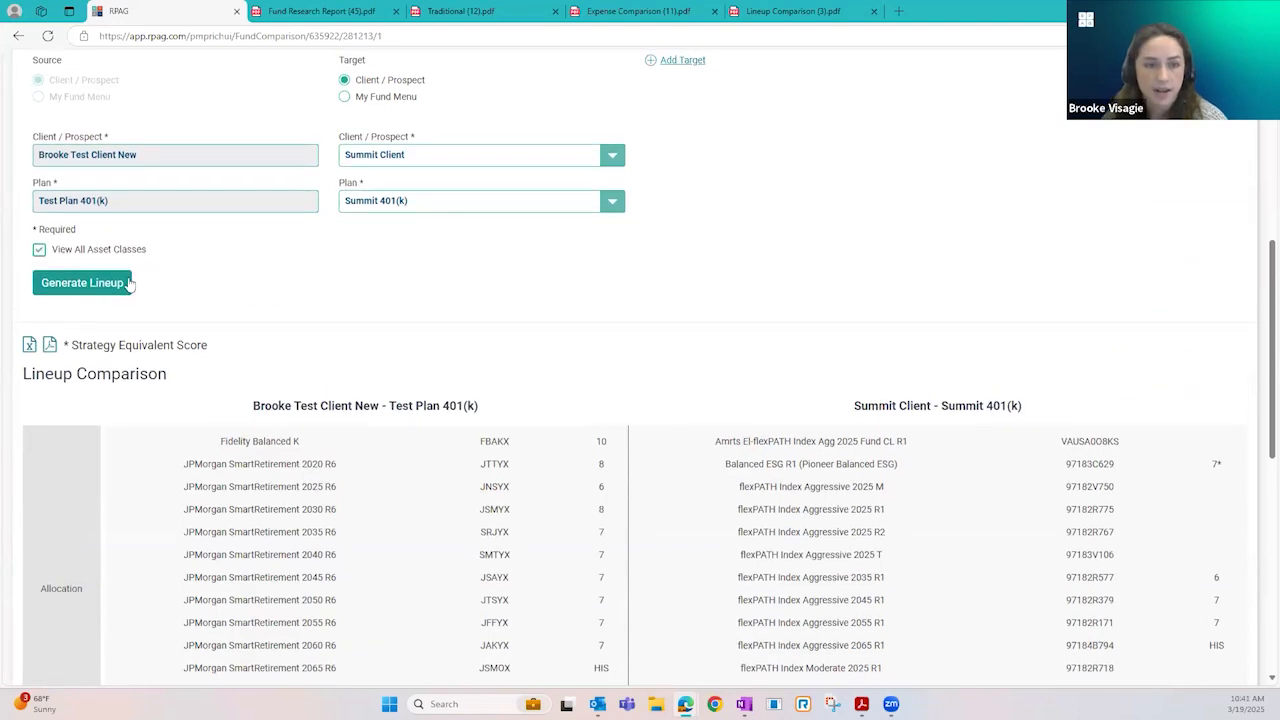
click(100, 285)
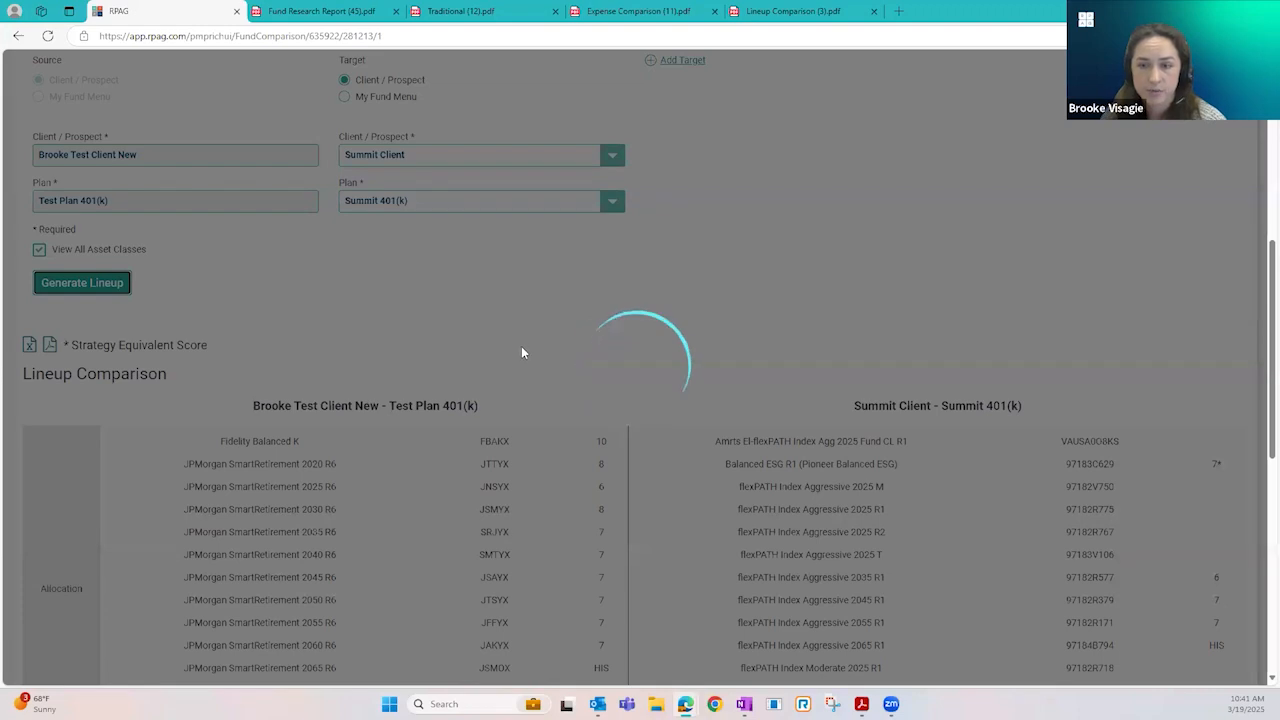
Step: Examine which asset classes each plan covers or leaves empty in the full lineup, from equity through Industrials
scroll(893, 440, down, 7)
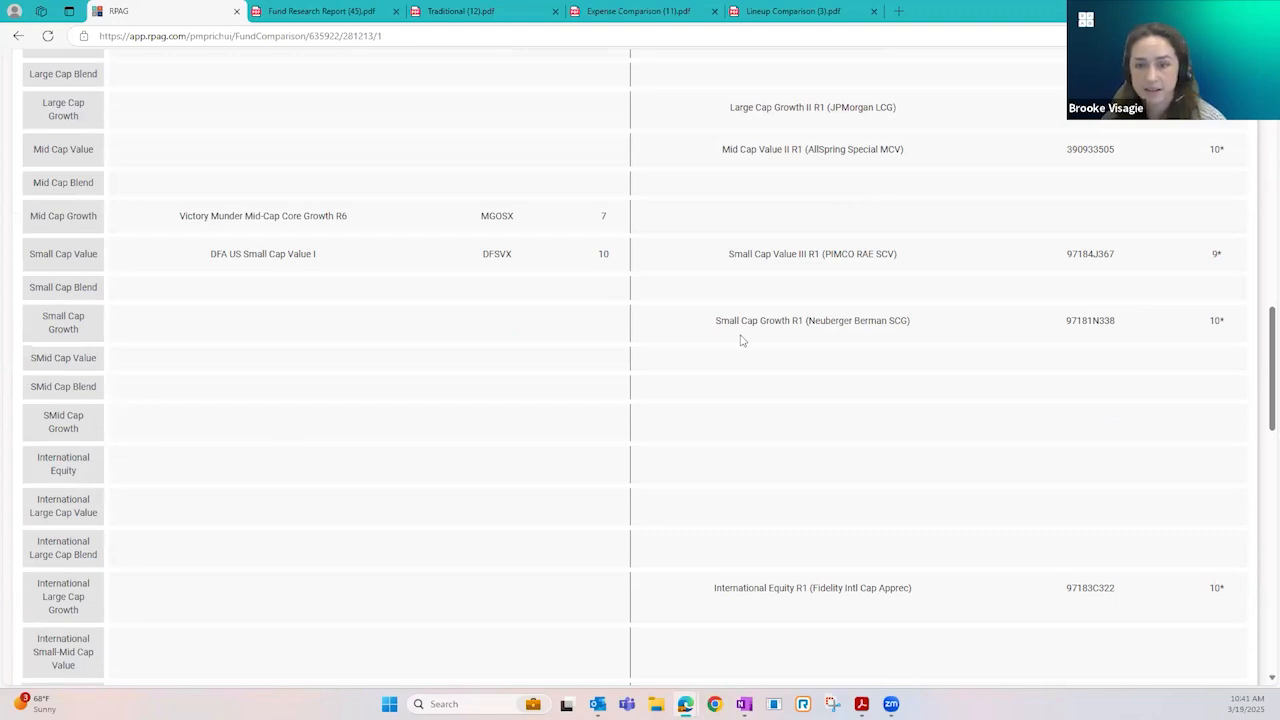
scroll(800, 490, down, 1)
scroll(785, 495, down, 2)
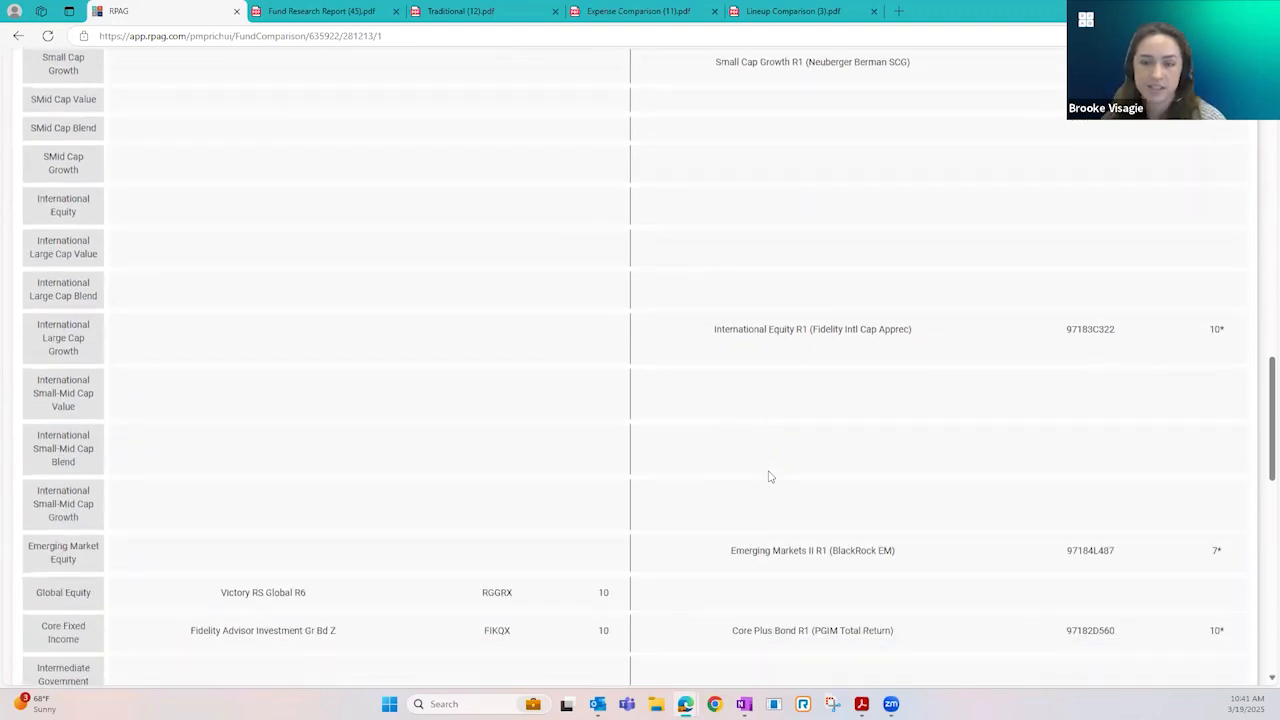
scroll(770, 478, down, 3)
scroll(770, 480, down, 1)
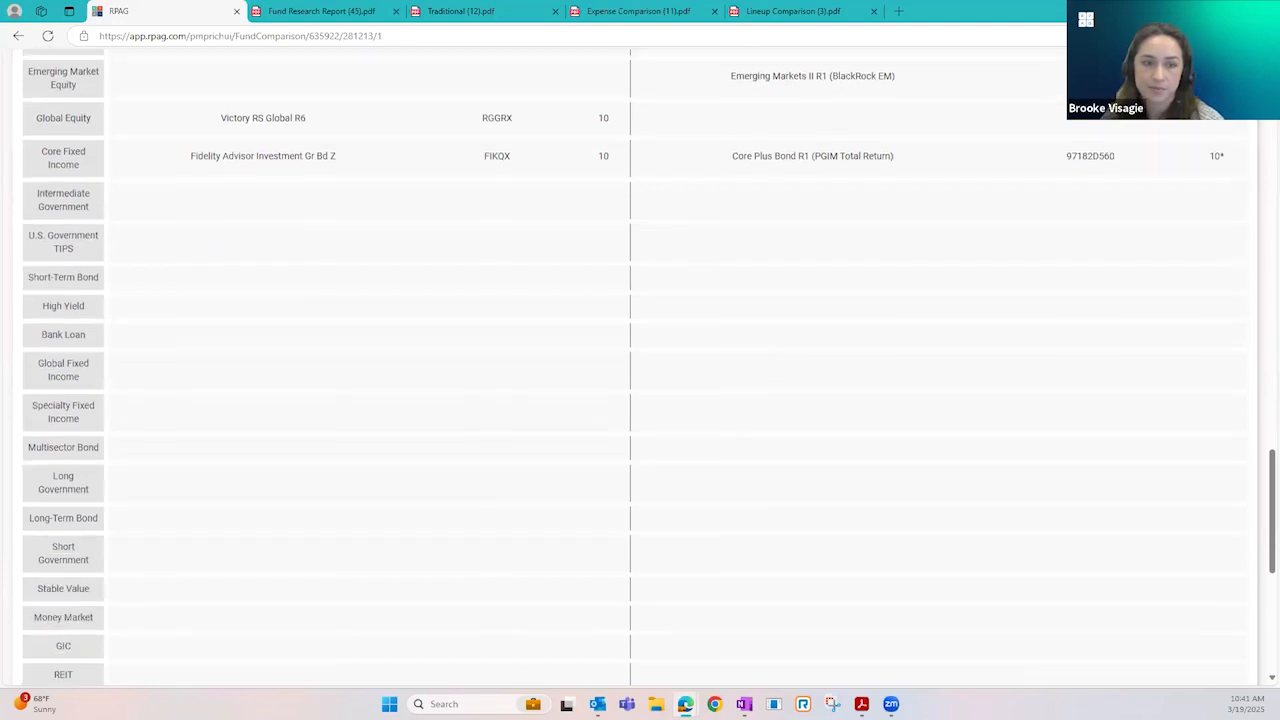
scroll(194, 537, down, 1)
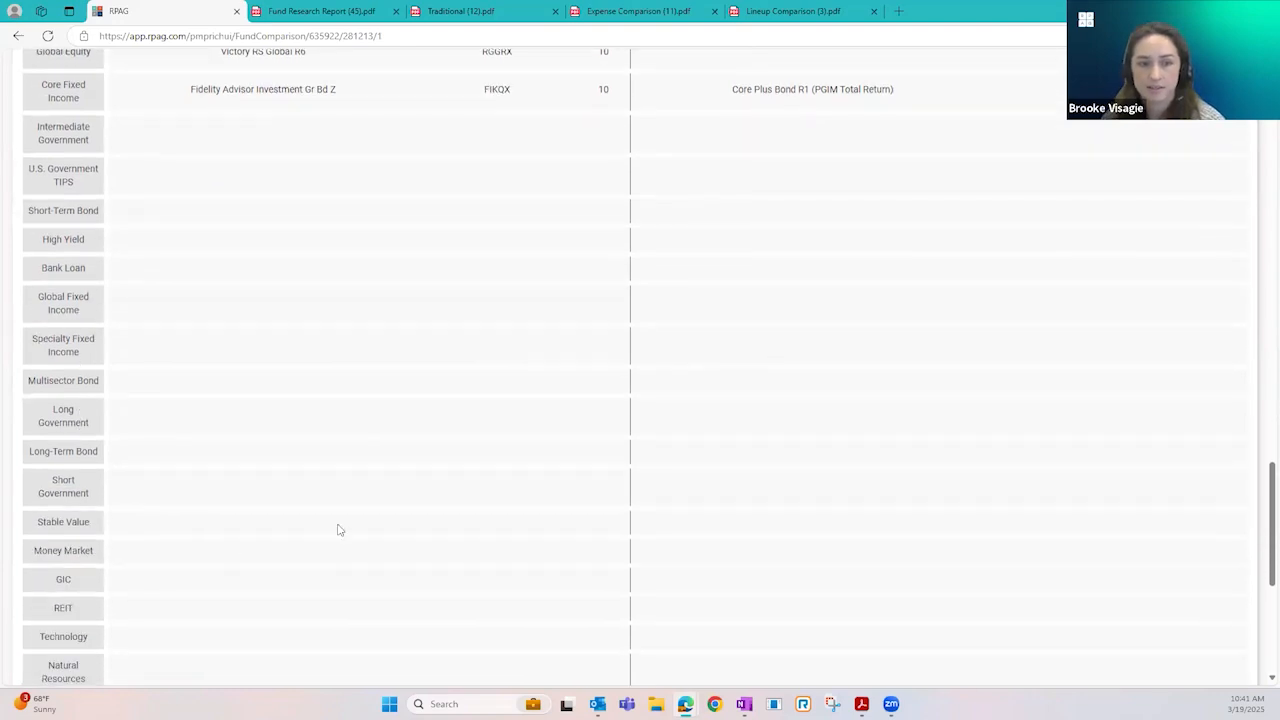
scroll(337, 529, down, 1)
scroll(671, 385, down, 2)
scroll(671, 388, down, 2)
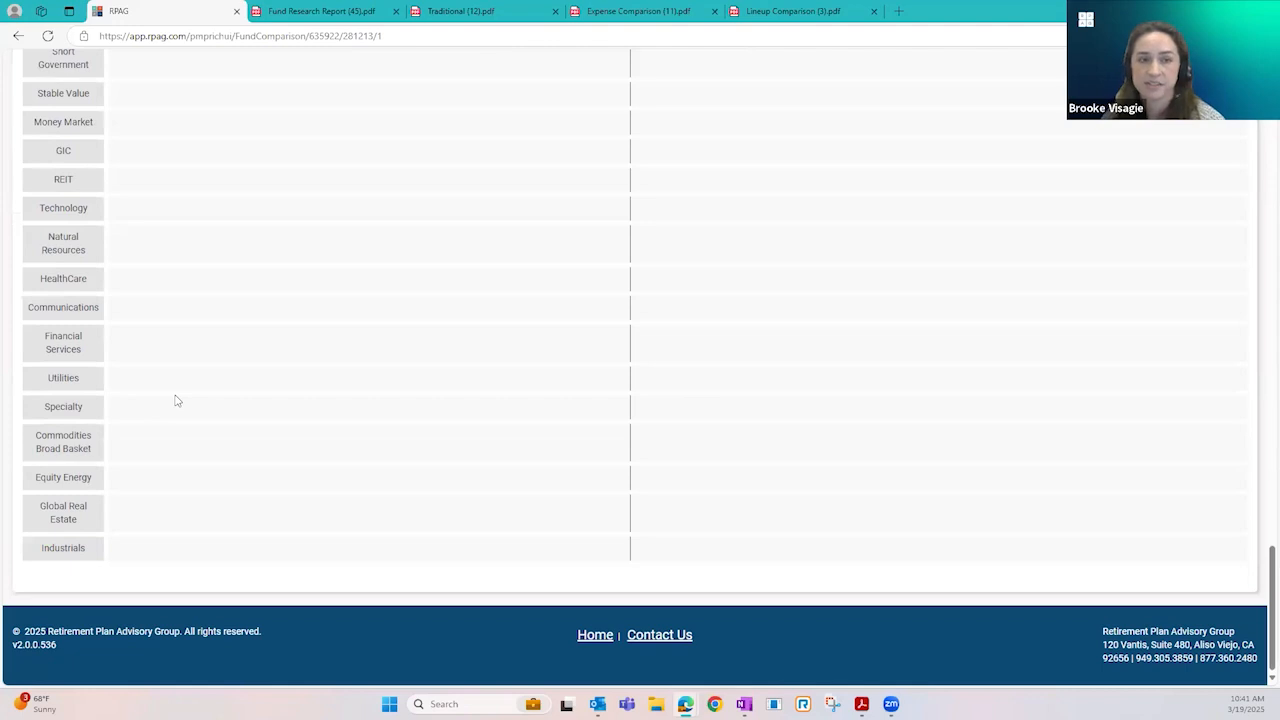
Step: Turn off the display of all asset classes and regenerate the lineup
scroll(175, 400, up, 5)
scroll(250, 411, up, 1)
scroll(258, 411, up, 10)
scroll(264, 420, up, 8)
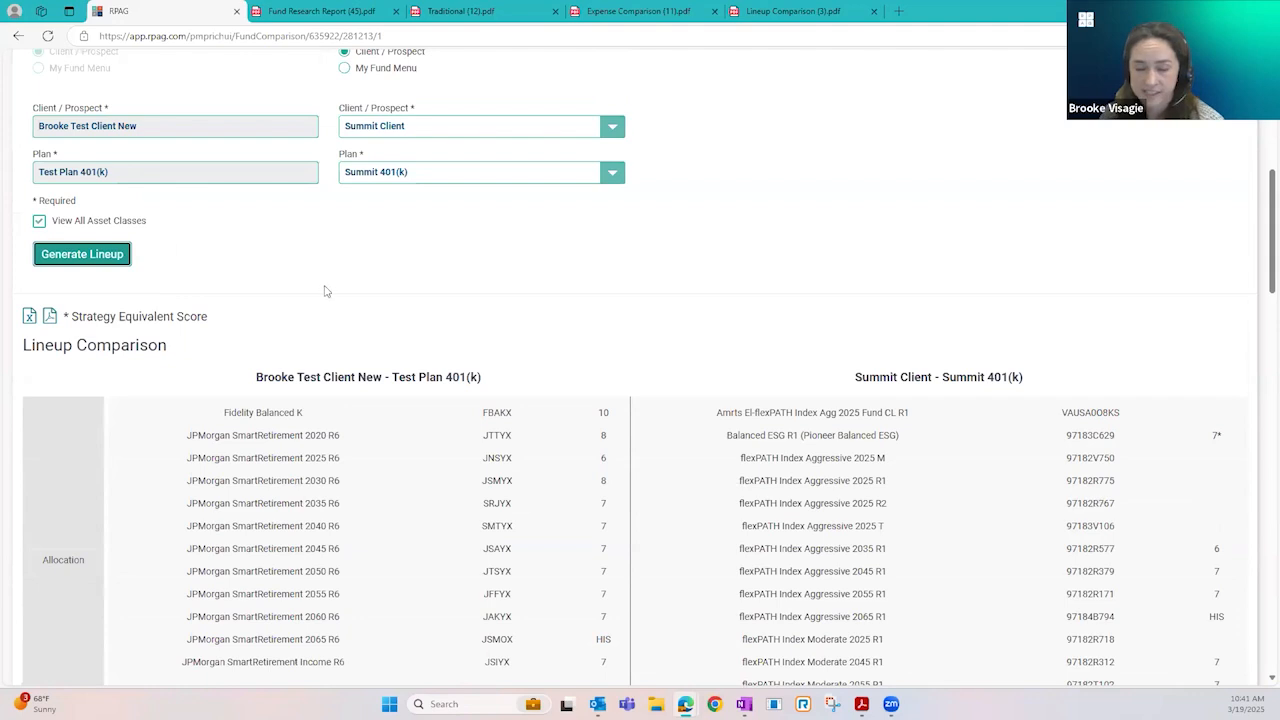
click(42, 222)
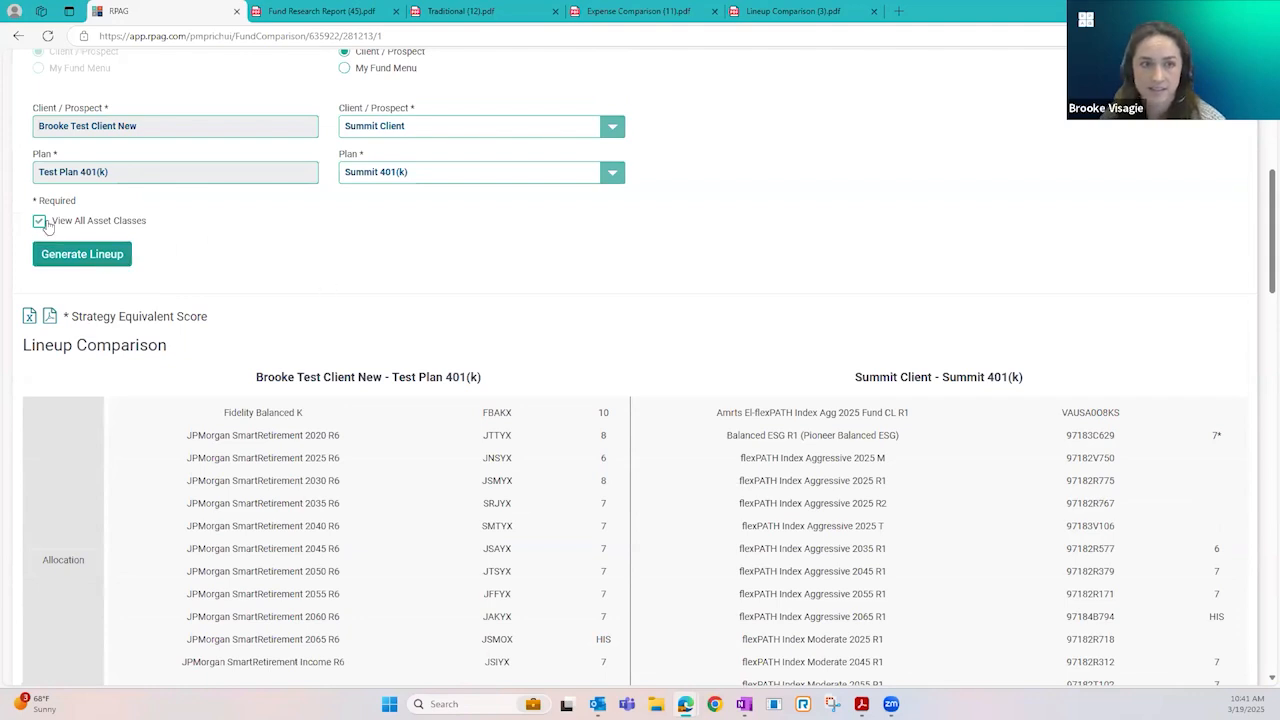
click(98, 258)
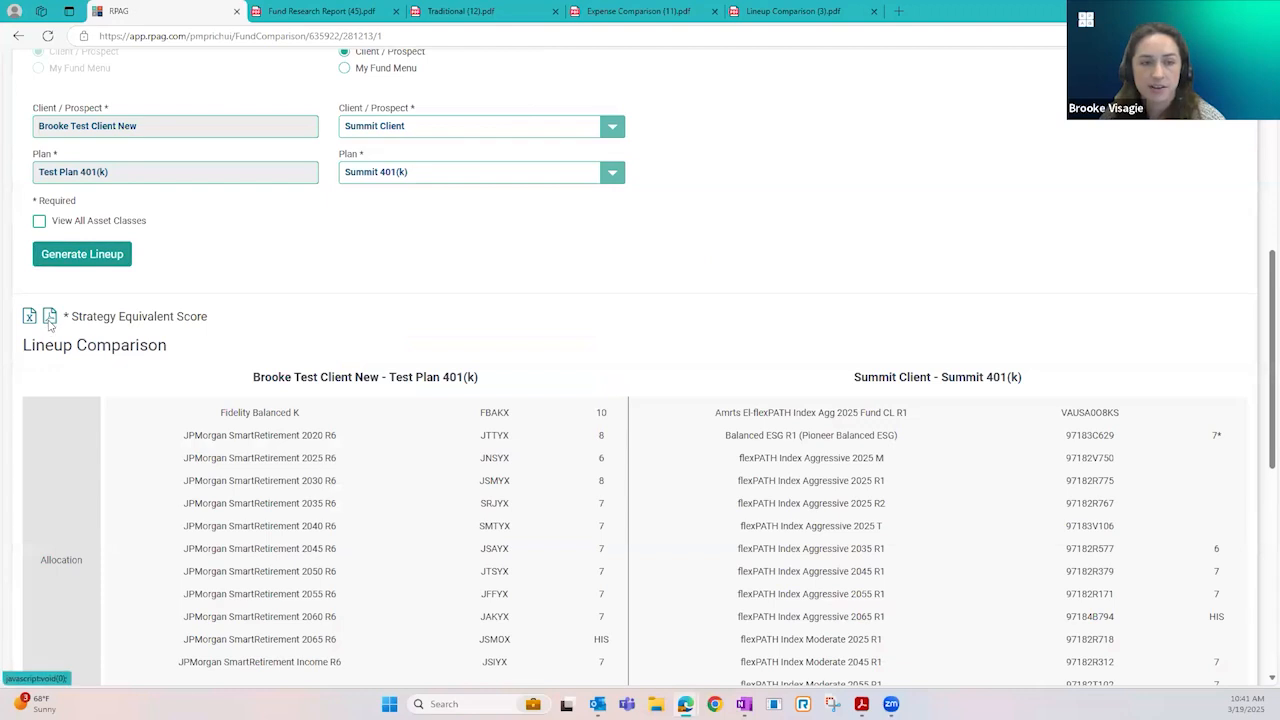
Step: Export the lineup comparison as a PDF including score, strategy equivalents, ticker and footer, and open Lineup Comparison (3).pdf
click(50, 318)
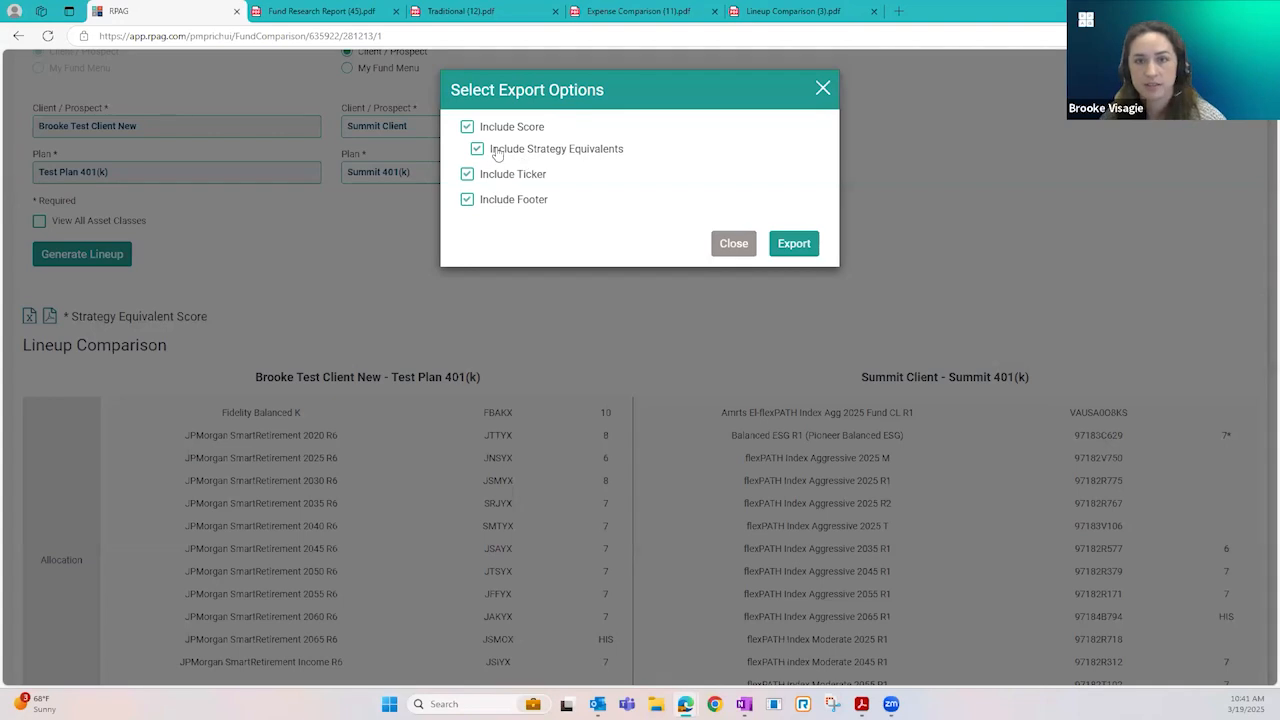
click(790, 243)
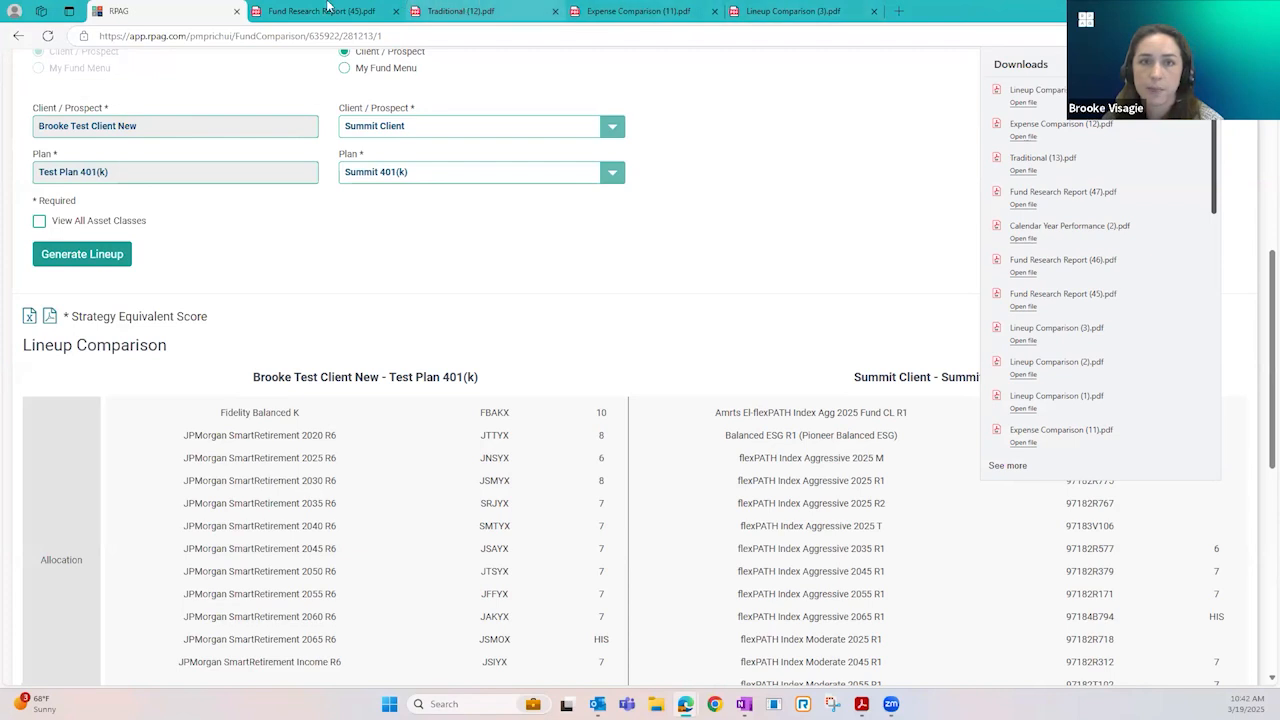
click(779, 16)
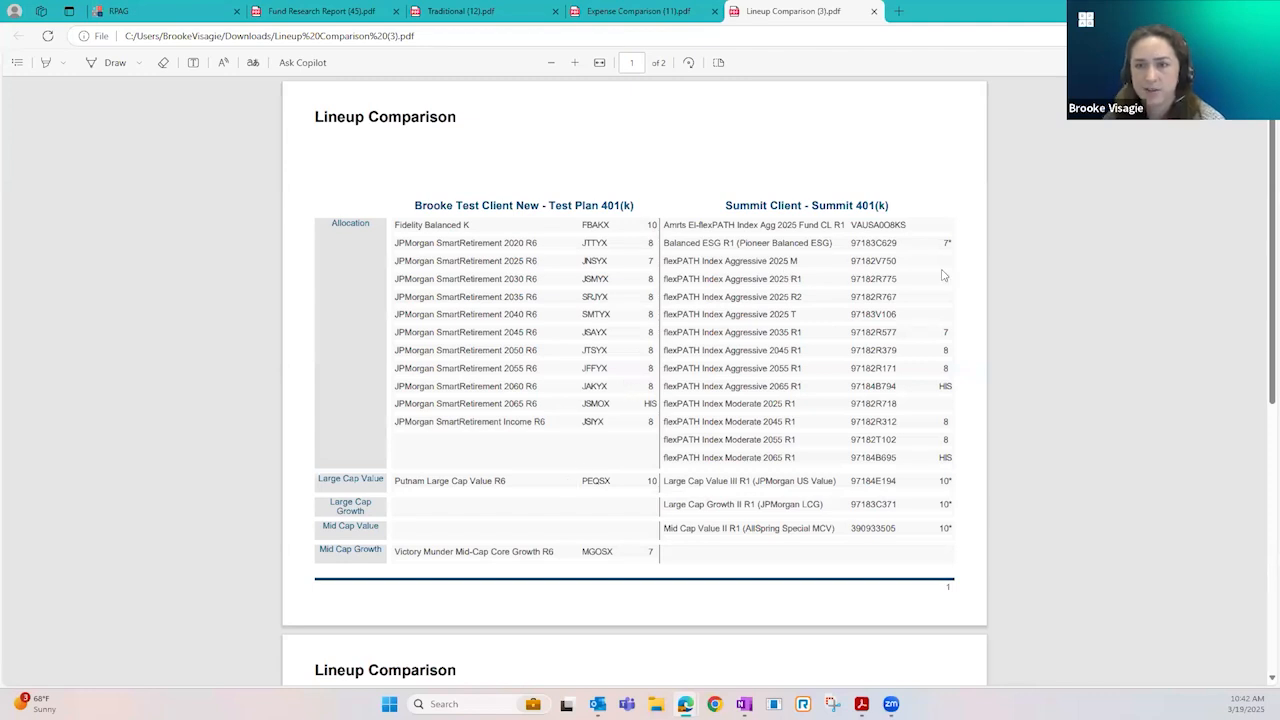
Step: Review both pages of the lineup comparison PDF, covering each plan's funds, tickers, scores and the disclosure notes
drag(771, 261, 803, 261)
click(838, 392)
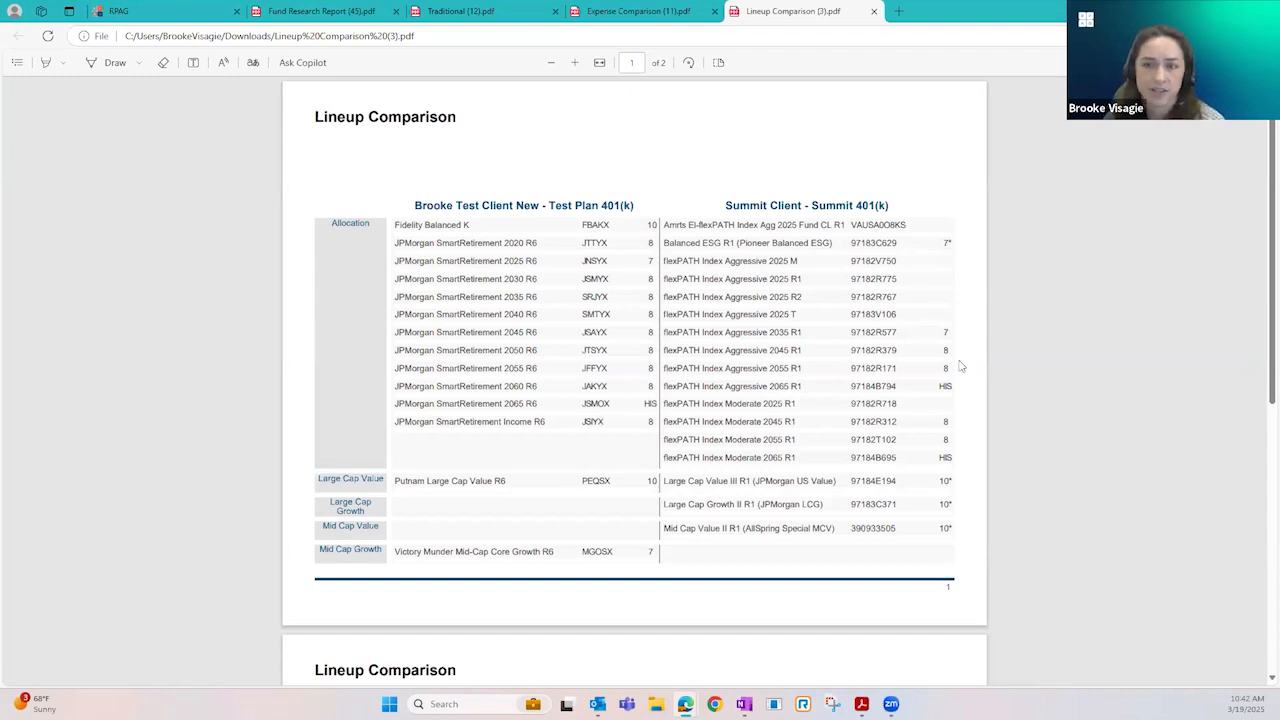
scroll(609, 371, down, 2)
scroll(593, 360, down, 5)
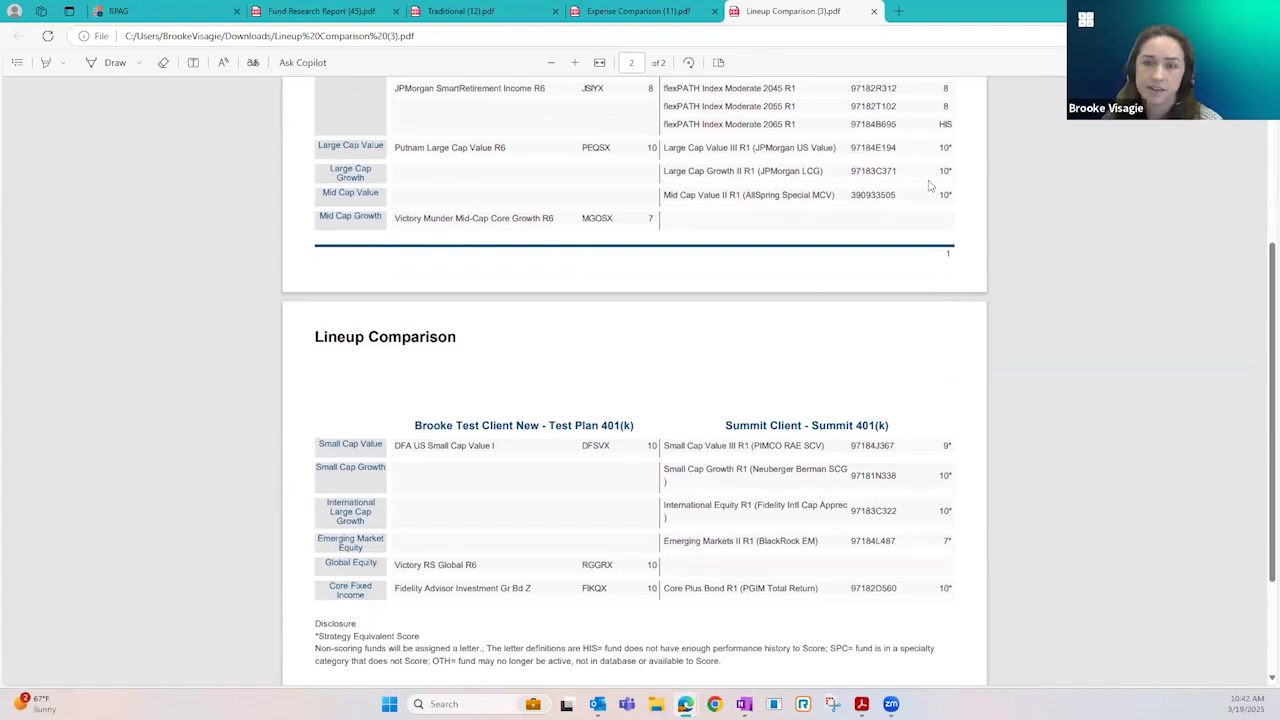
scroll(930, 185, down, 3)
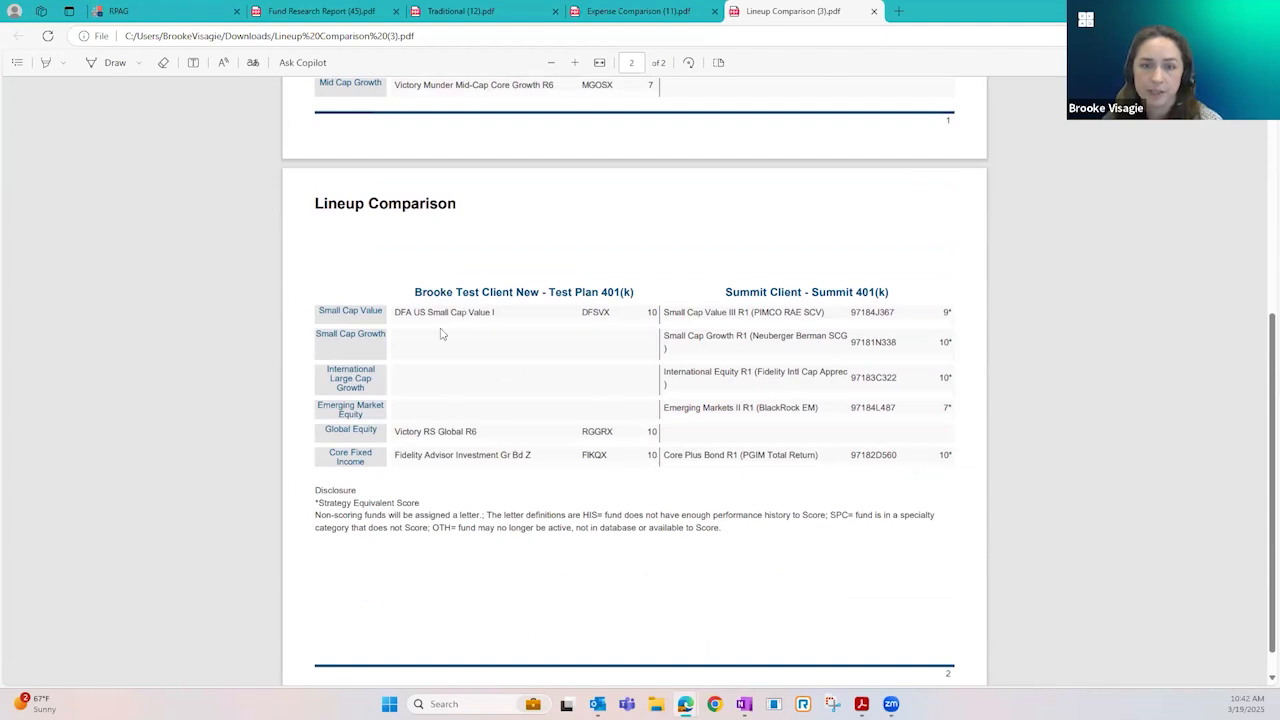
scroll(454, 417, down, 1)
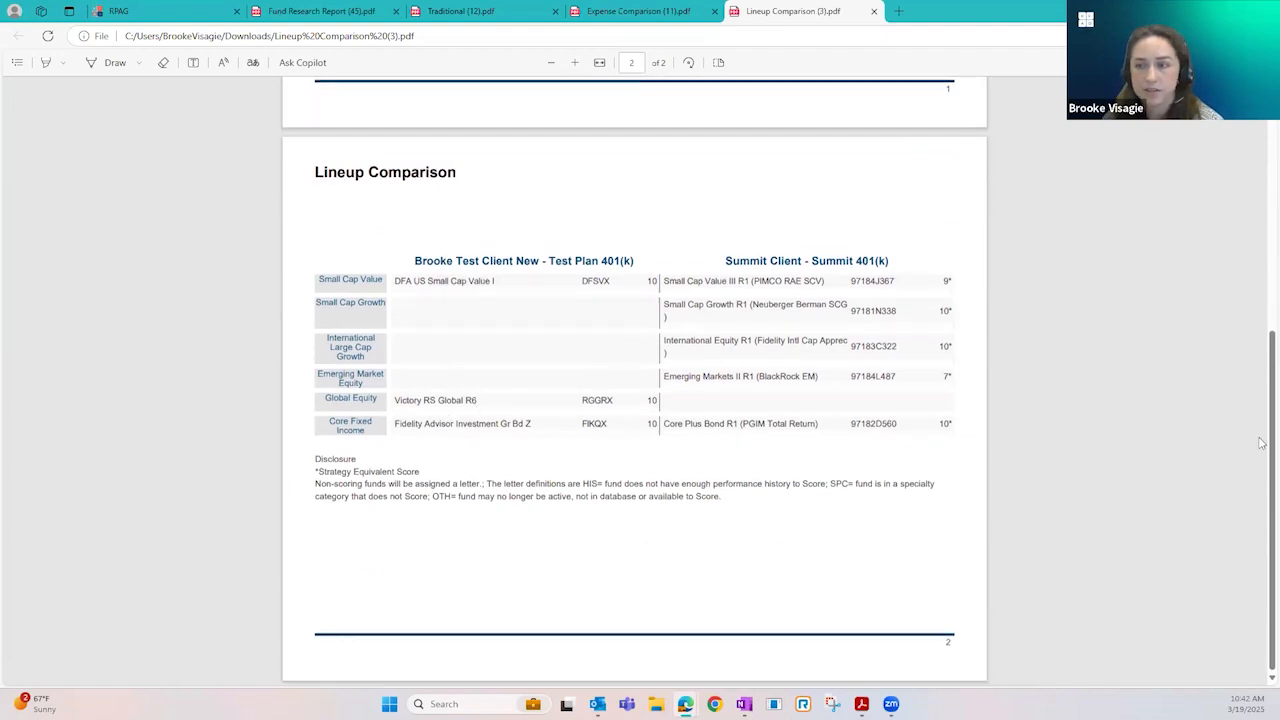
scroll(1262, 441, up, 3)
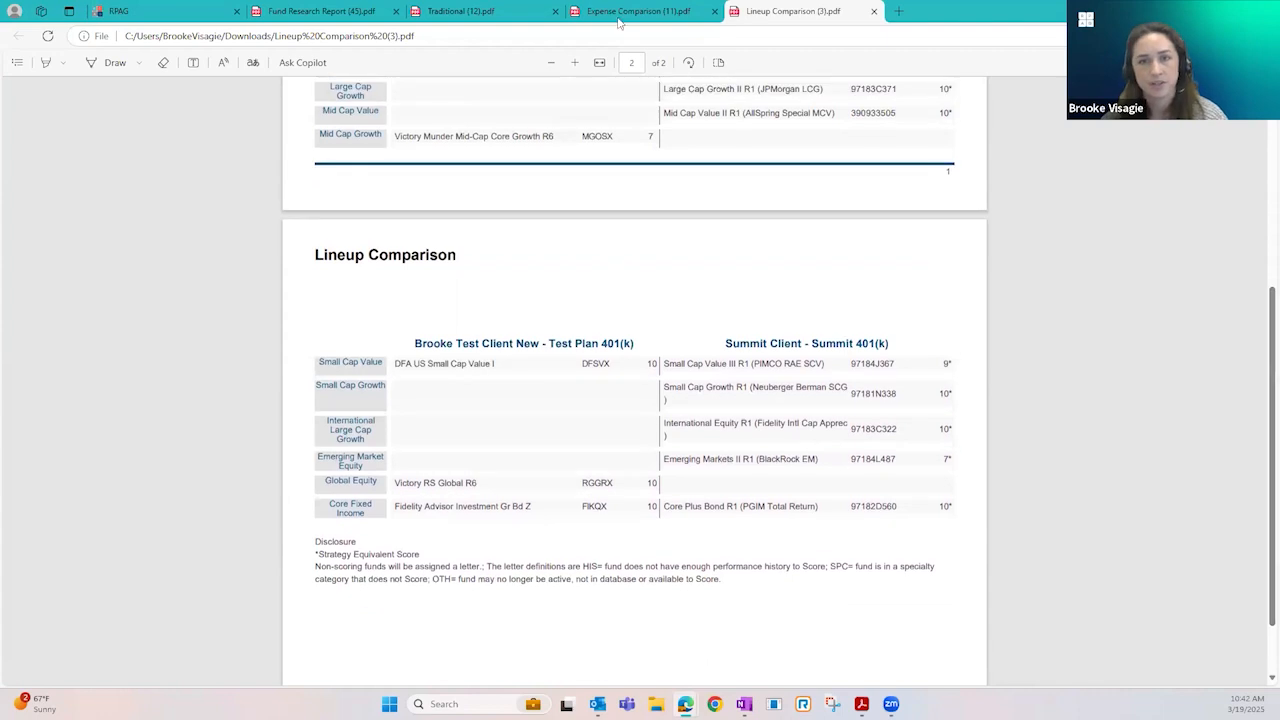
Step: Revisit the exported Traditional fund mapping, Expense Comparison, Fund Research and Lineup Comparison reports to compare their layouts
click(486, 13)
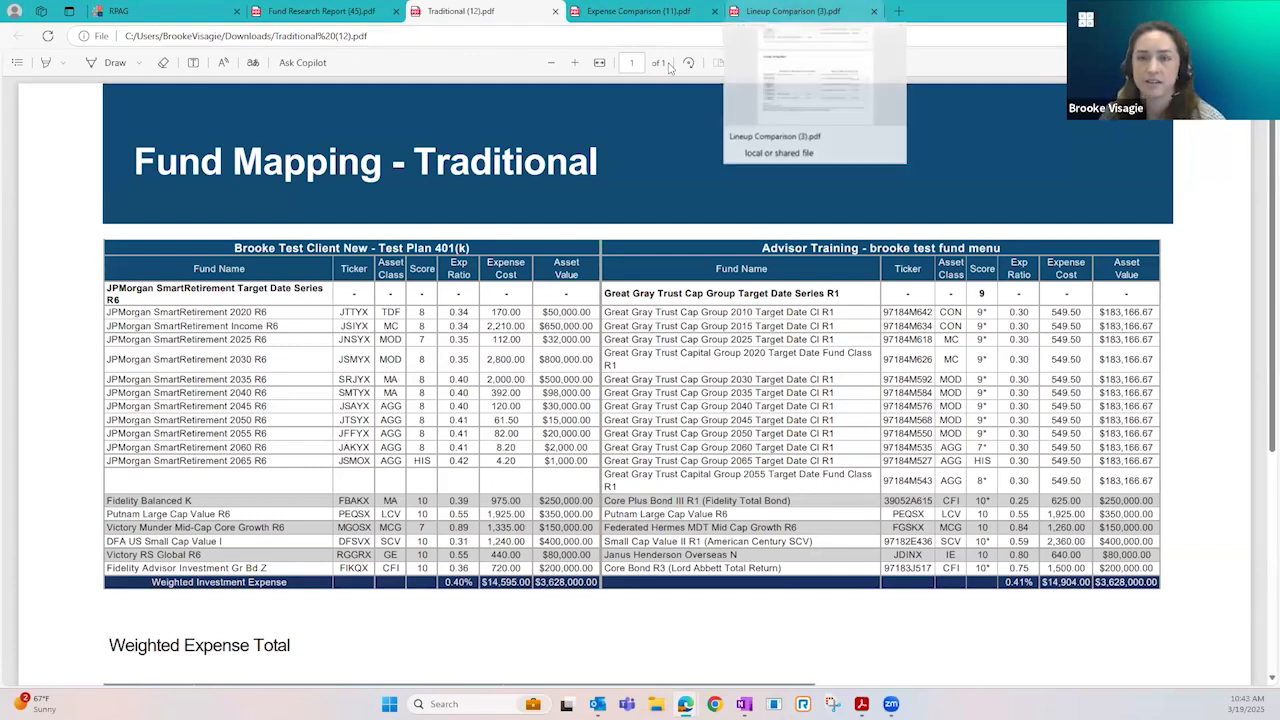
click(627, 14)
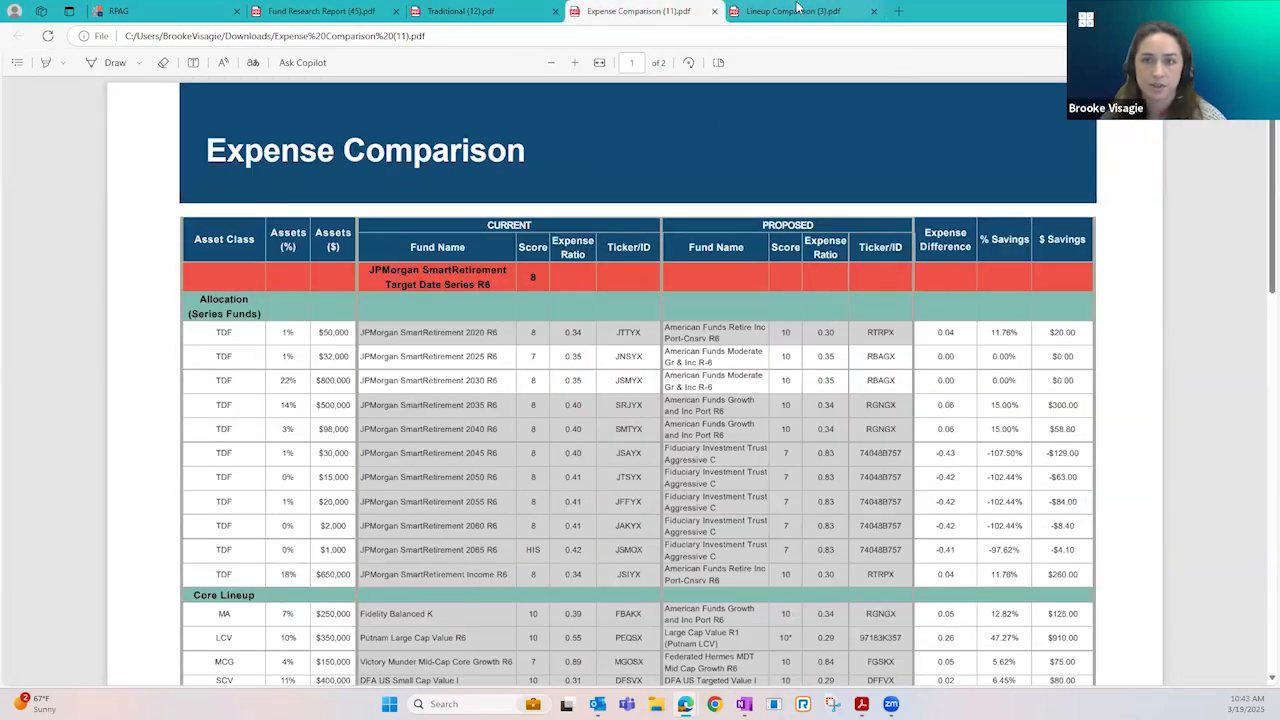
click(320, 11)
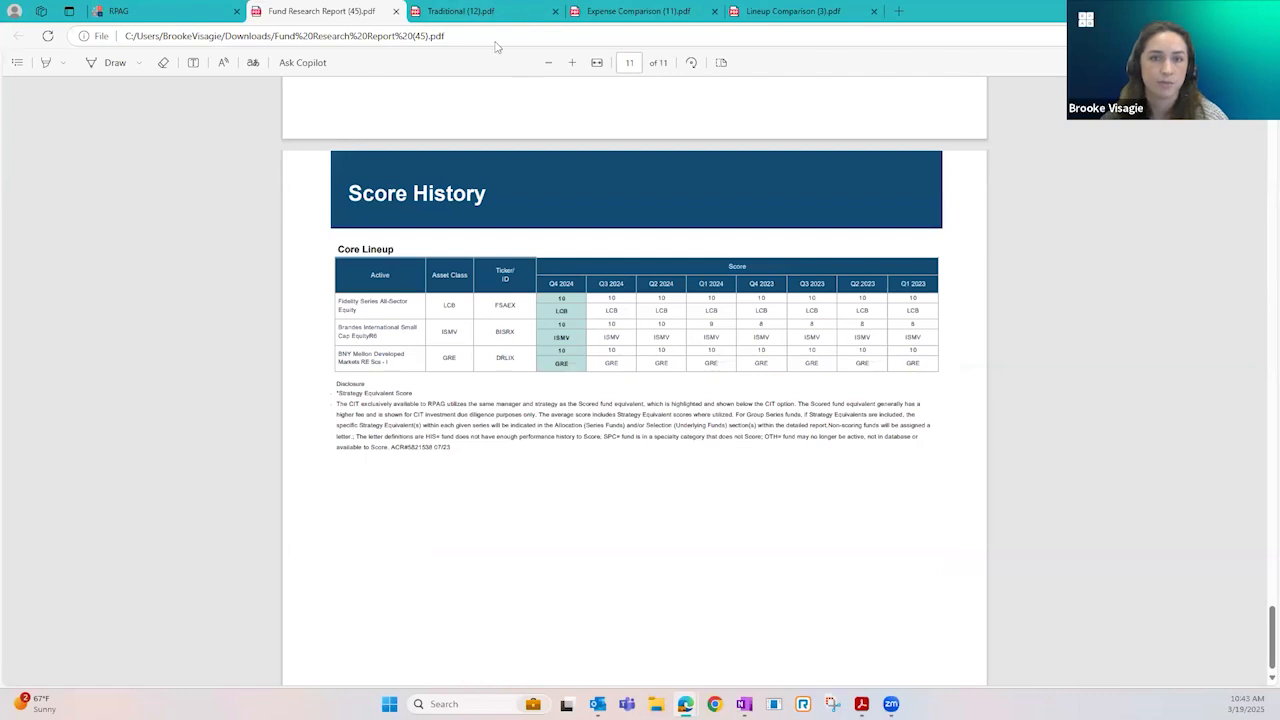
click(790, 11)
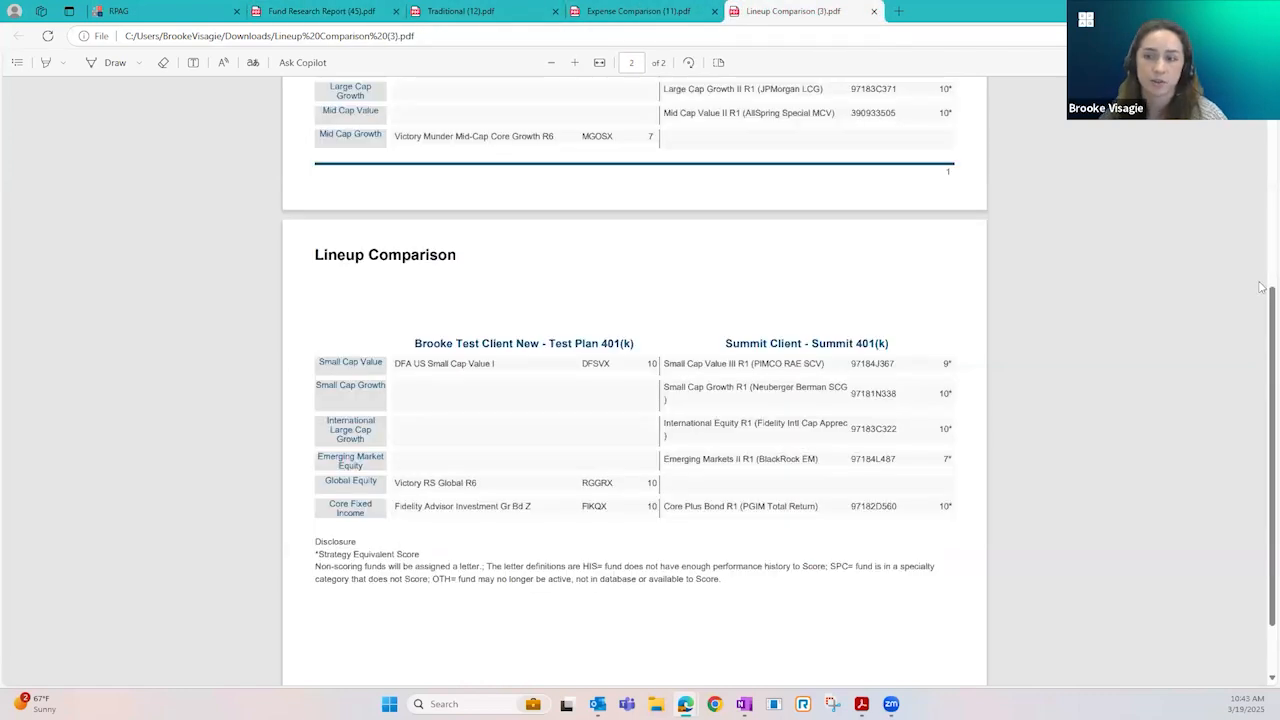
scroll(1262, 224, up, 1)
scroll(1262, 224, up, 5)
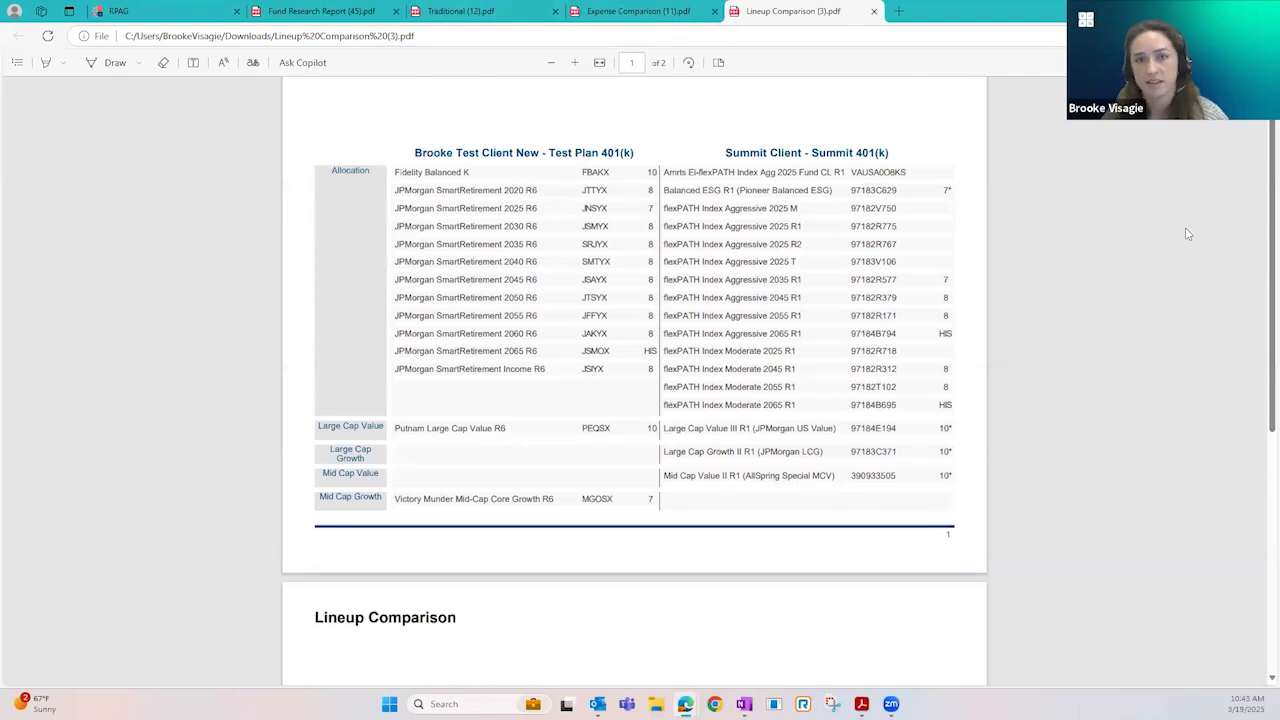
click(477, 13)
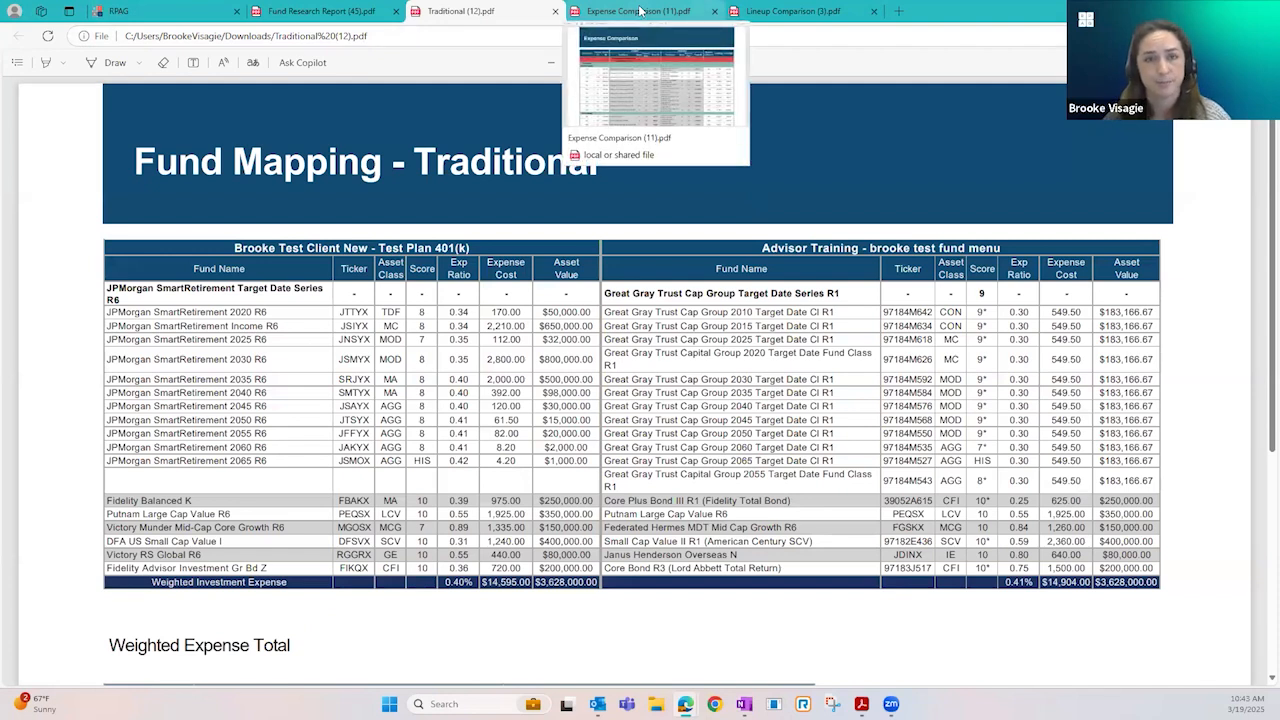
Step: Return to the RPAG lineup comparison page and go back to the plan details of Test Plan 401(k)
click(135, 10)
scroll(596, 152, up, 5)
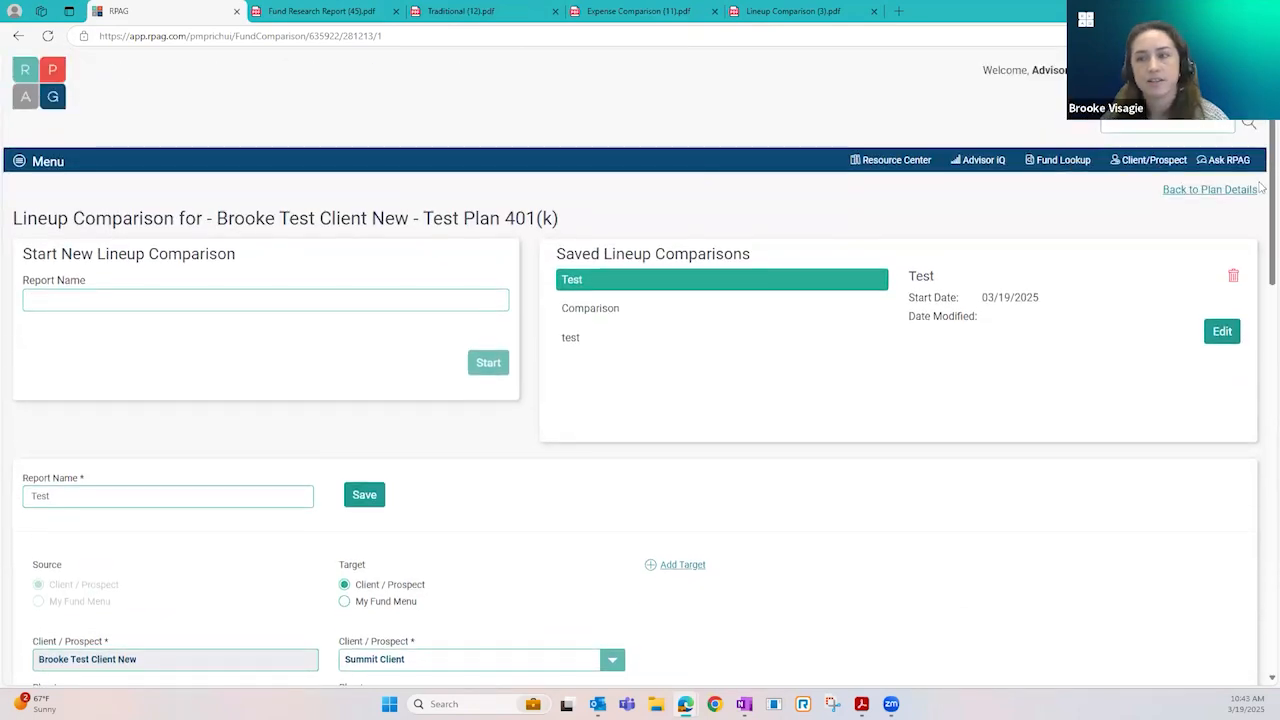
click(1194, 191)
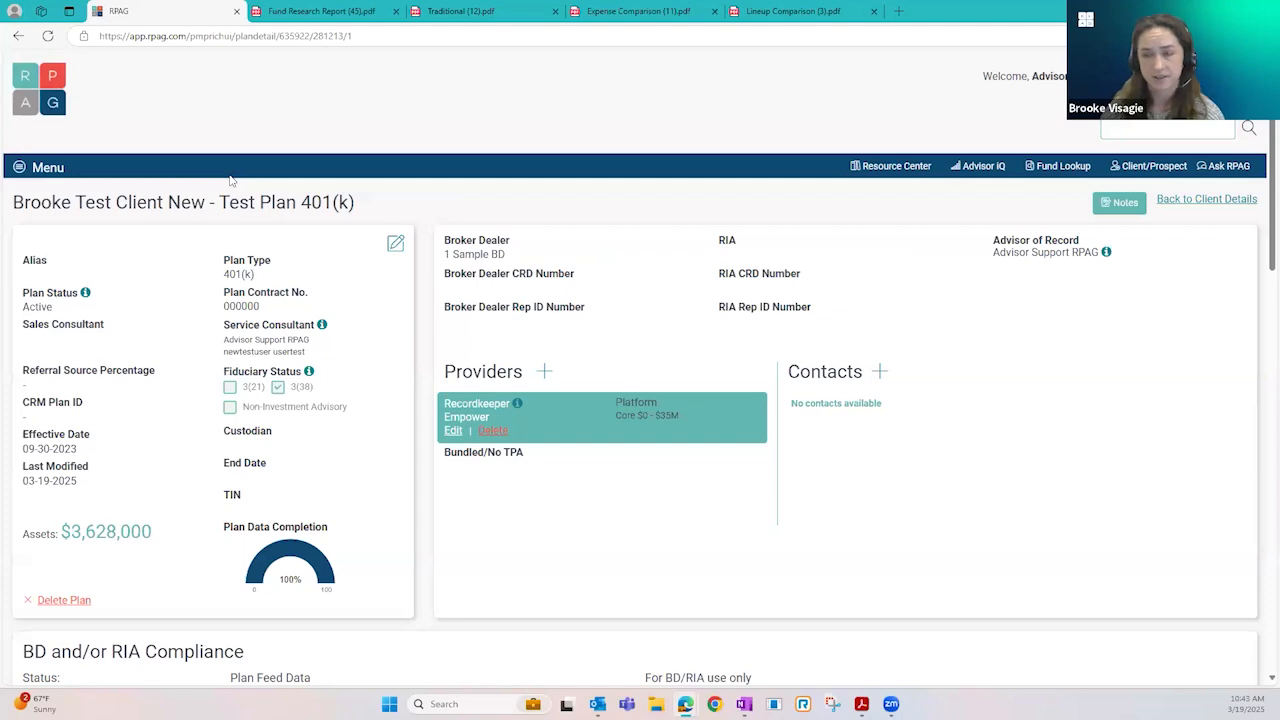
Step: Examine where the Scorecard System tools and the plan's investment reports, such as Fund Mapping and Lineup Comparison, can be accessed
click(44, 170)
click(887, 314)
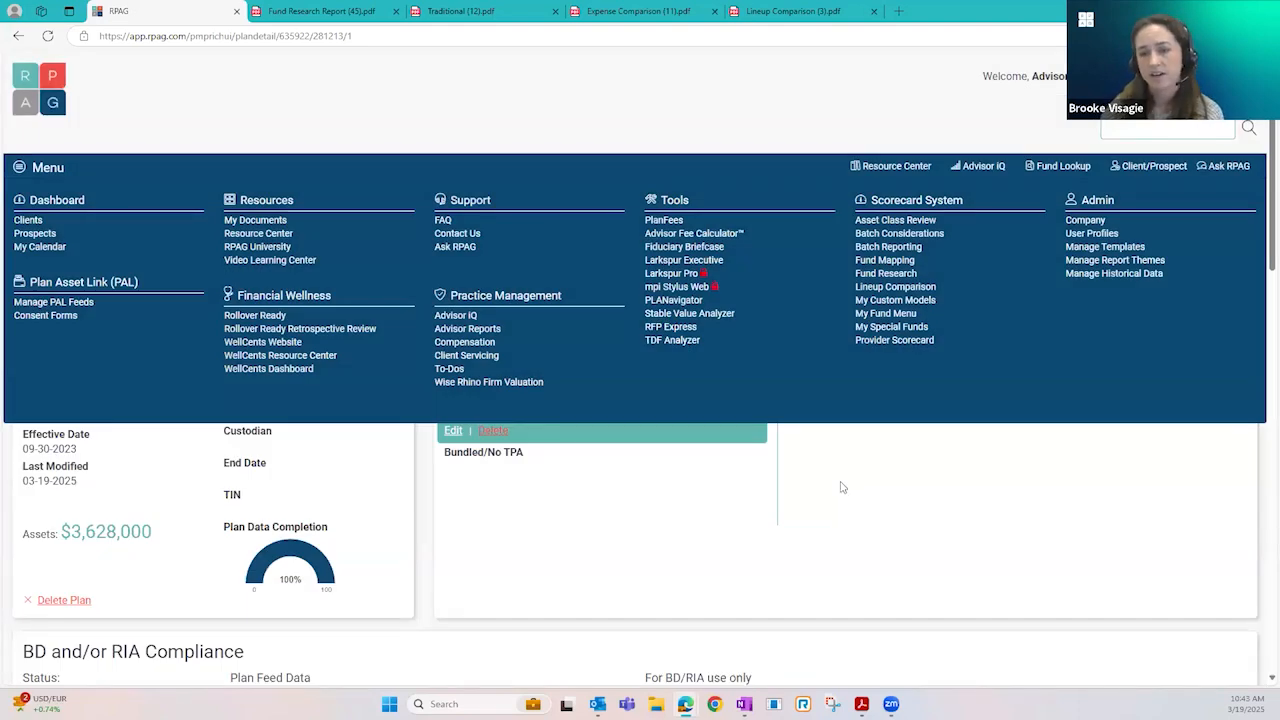
scroll(551, 446, down, 9)
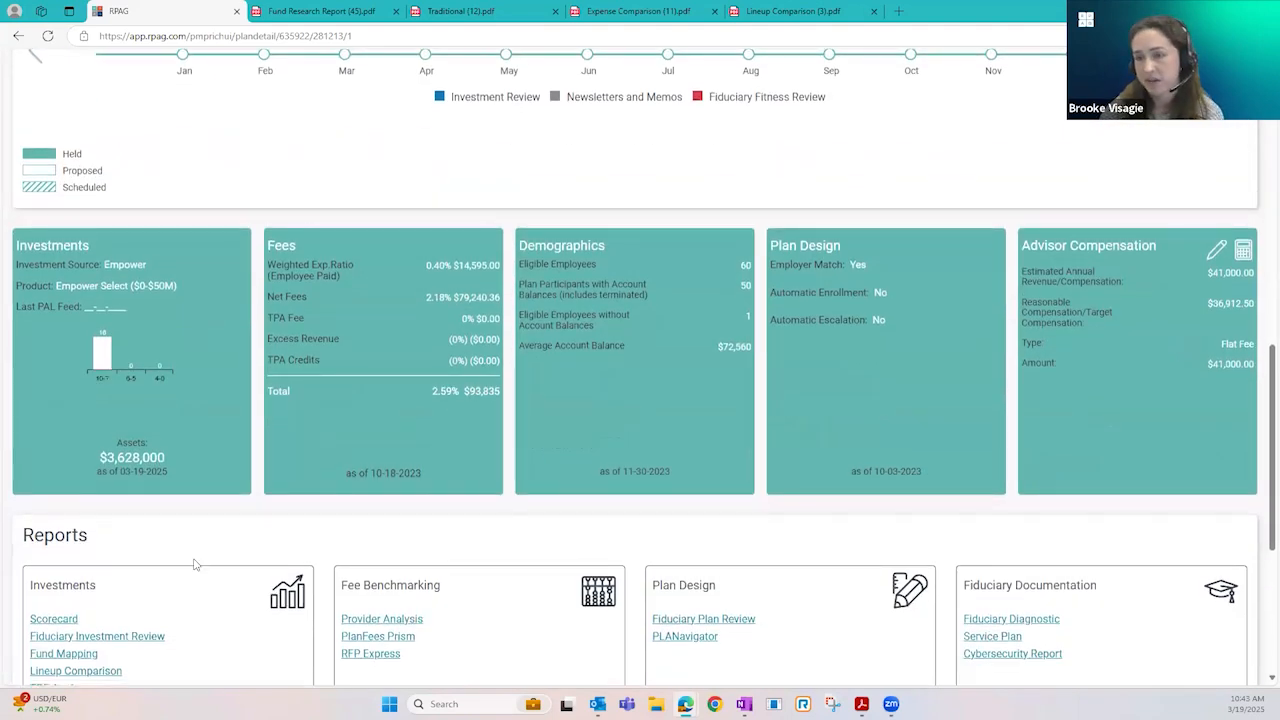
scroll(530, 585, up, 5)
scroll(510, 575, up, 4)
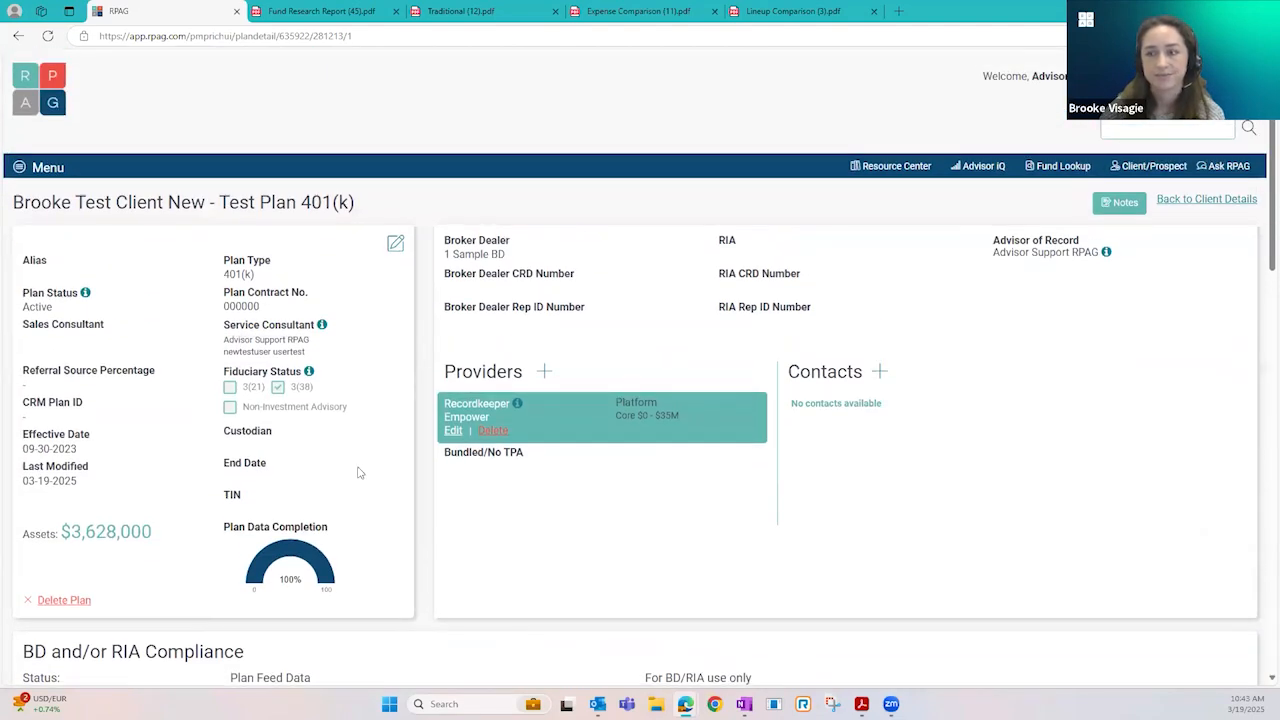